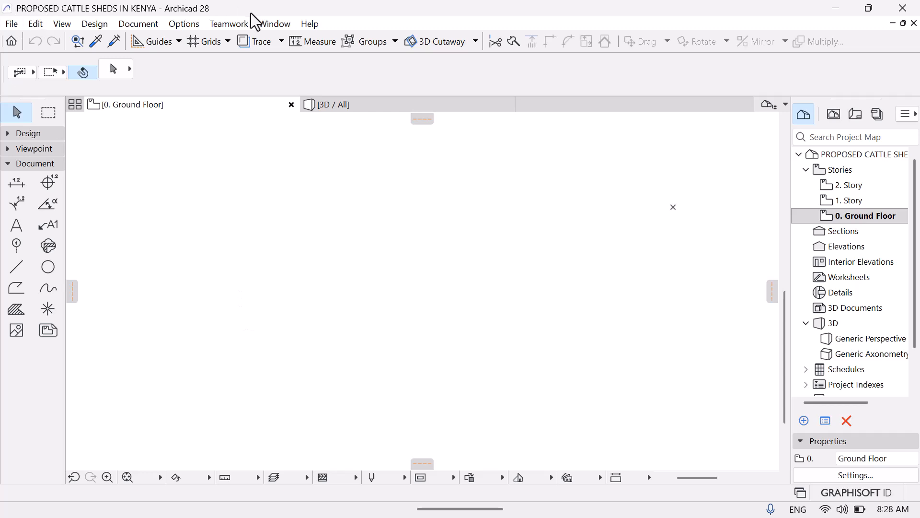
left_click(12, 24)
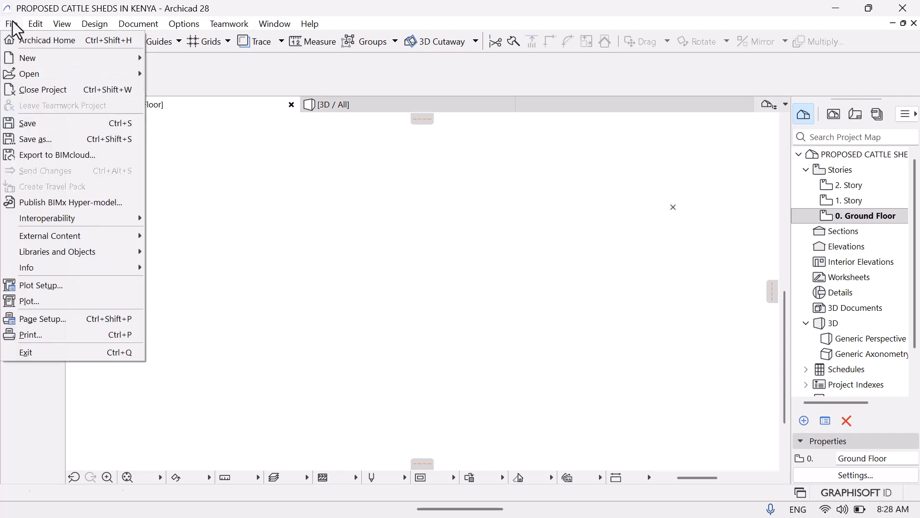
left_click(60, 144)
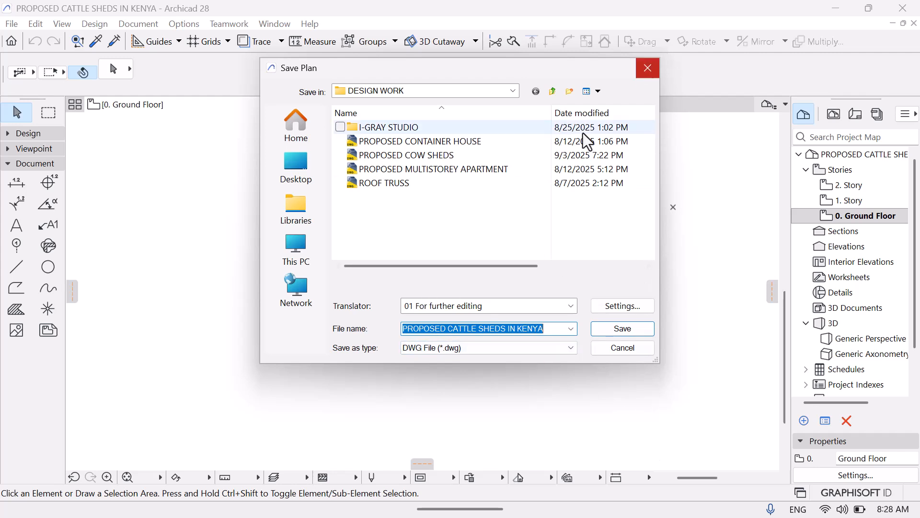
left_click(647, 69)
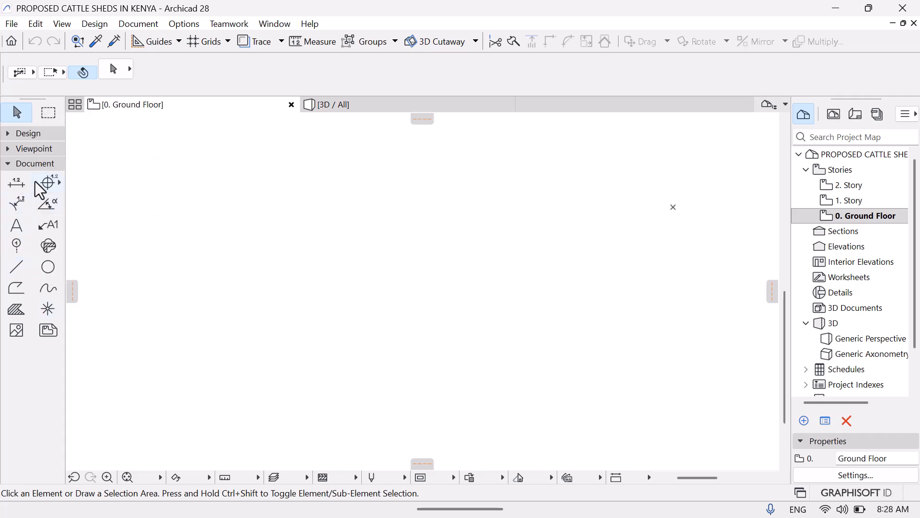
left_click(141, 25)
mouse_move(158, 40)
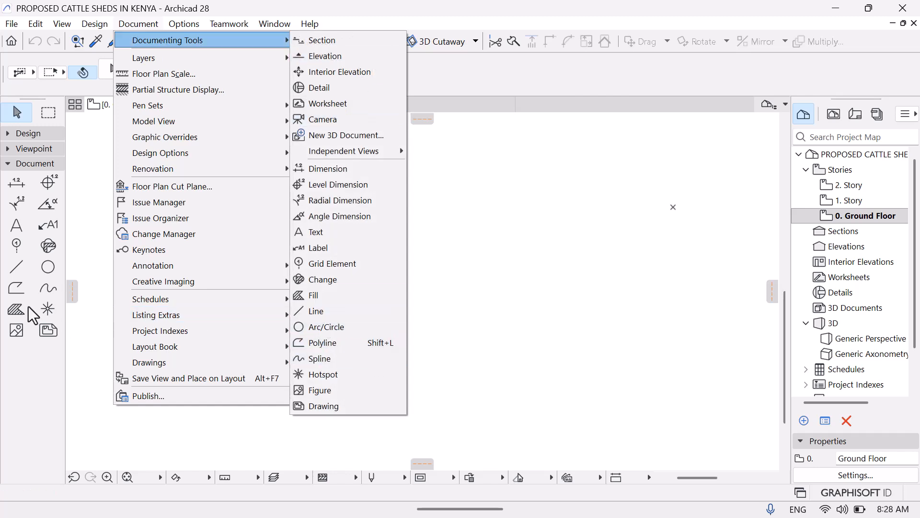
left_click(22, 271)
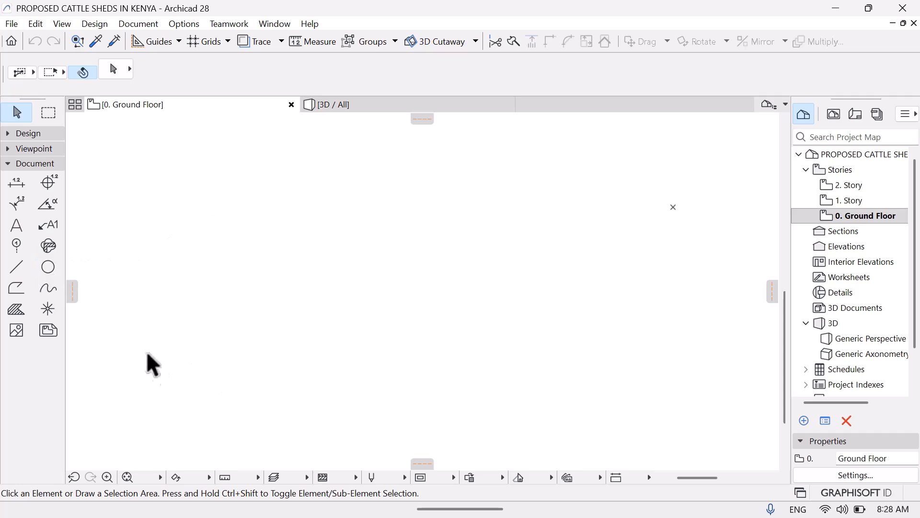
Draw a horizontal drafting line 45200 long across the lower part of the ground floor plan
left_click(16, 267)
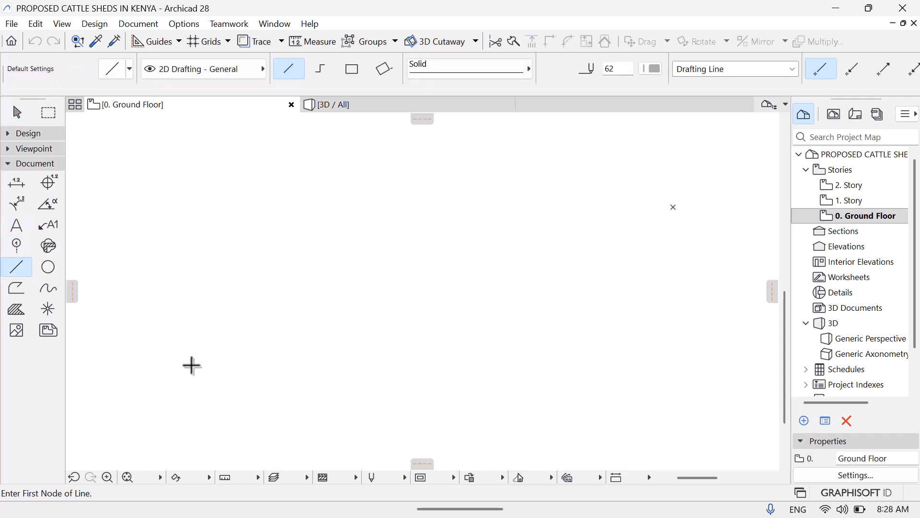
middle_click_drag(142, 369, 436, 332)
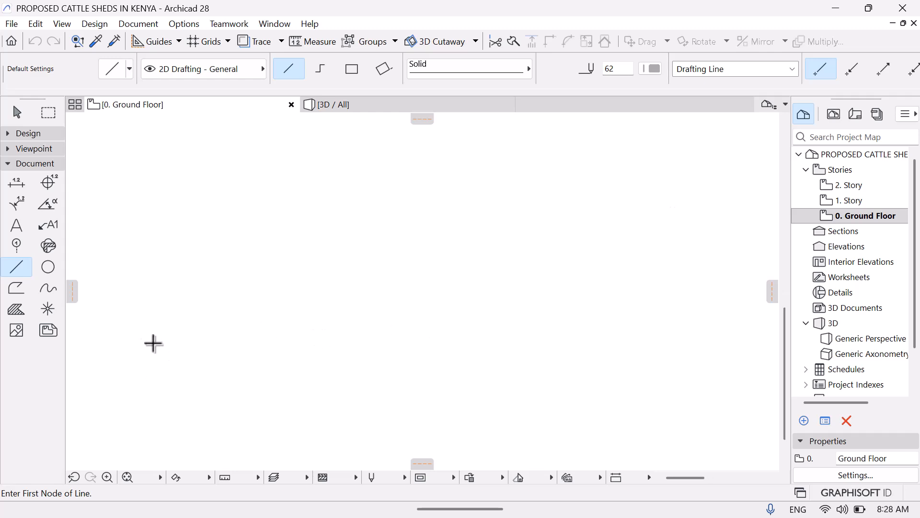
left_click(135, 382)
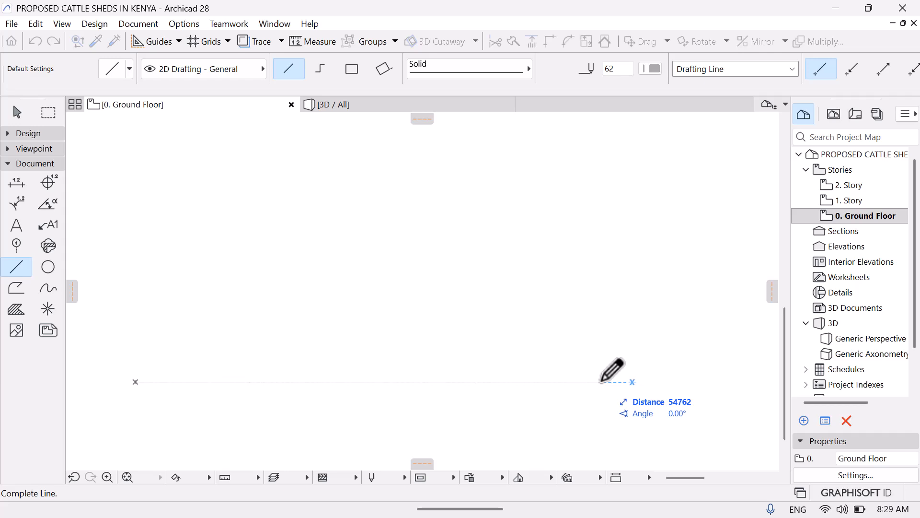
type("45200")
left_click(710, 402)
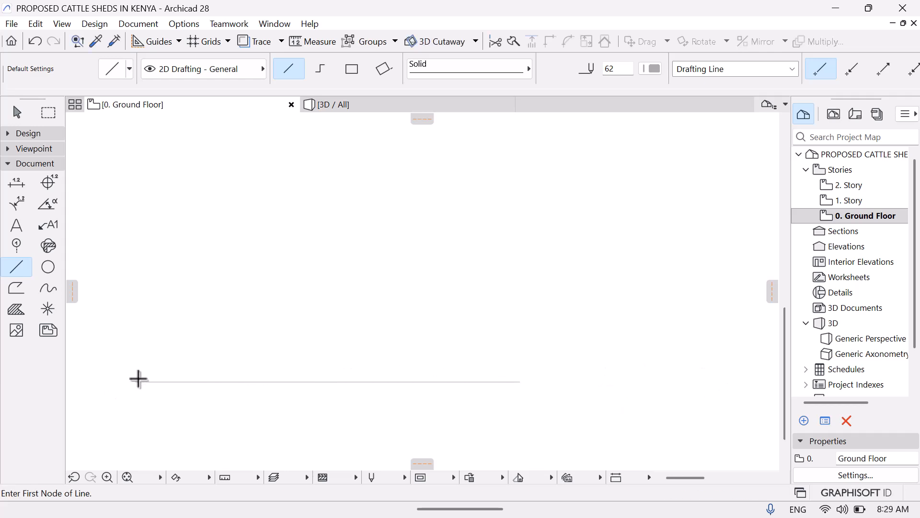
Draw a vertical line 20200 long upward from the left end of the horizontal line, and leave the Line tool
left_click(135, 381)
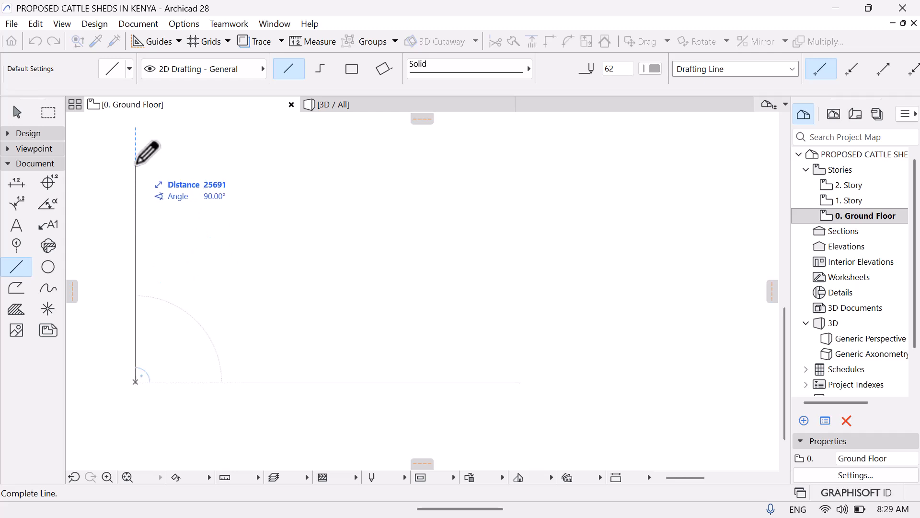
type("20200")
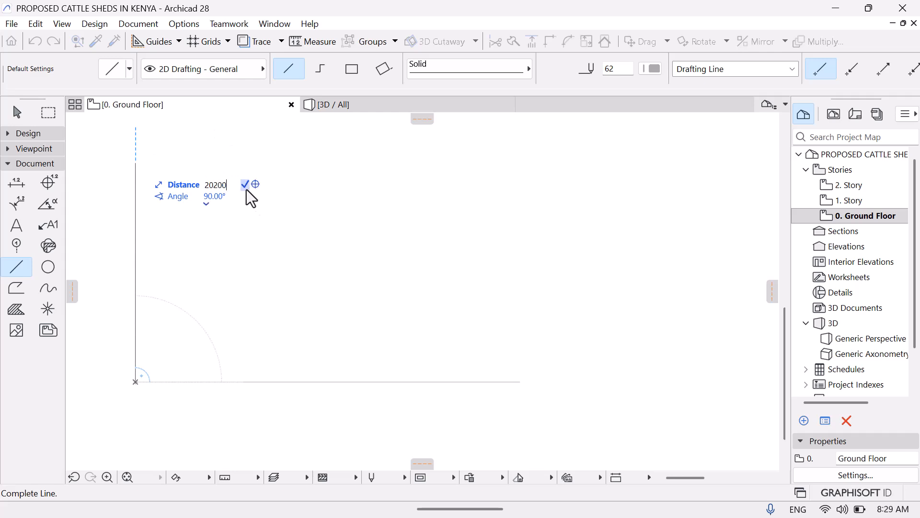
left_click(246, 185)
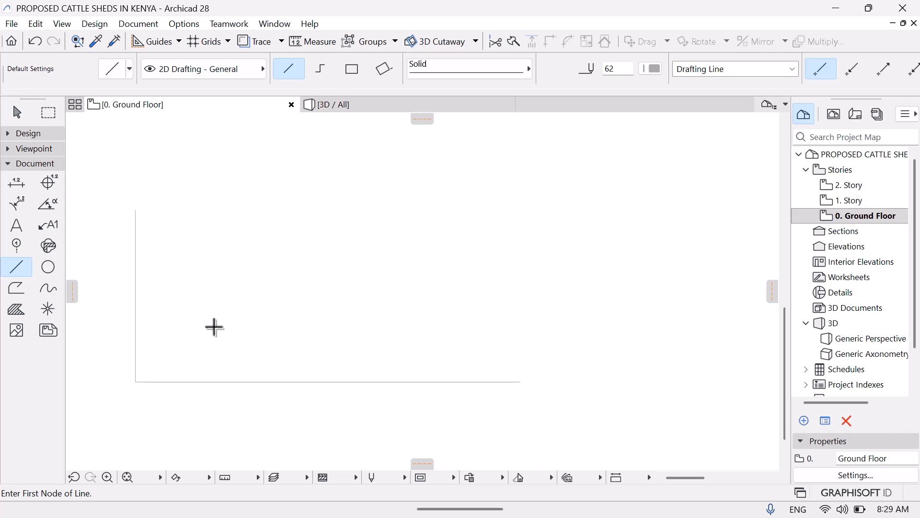
key("Escape")
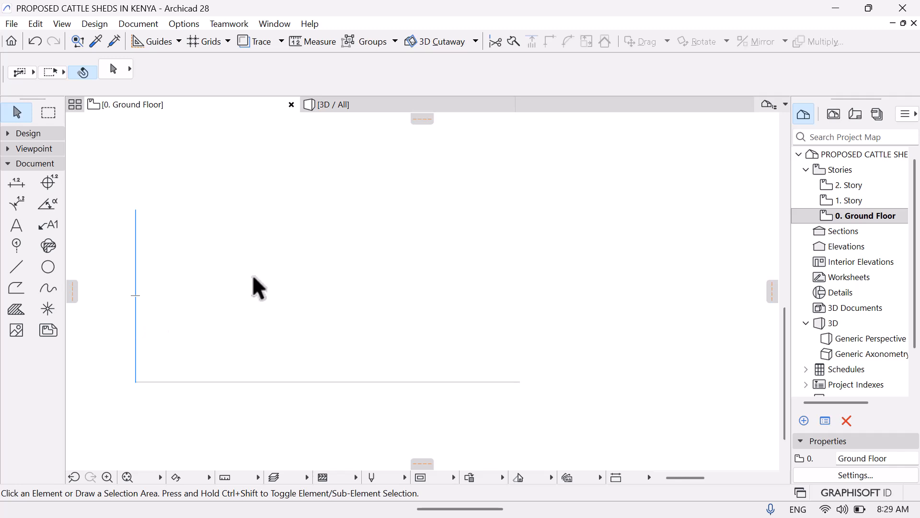
Copy the vertical line 4500 to the right with Drag a Copy, making the second vertical grid line
left_click(136, 327)
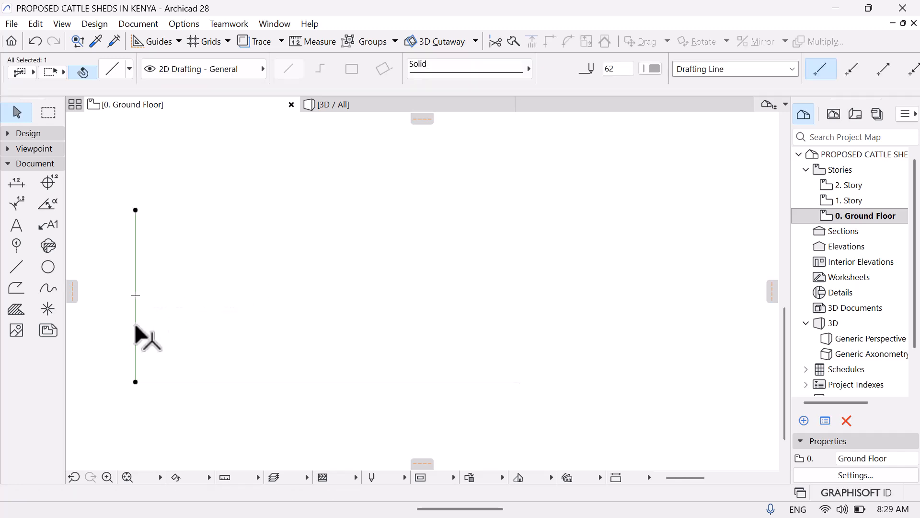
right_click(135, 325)
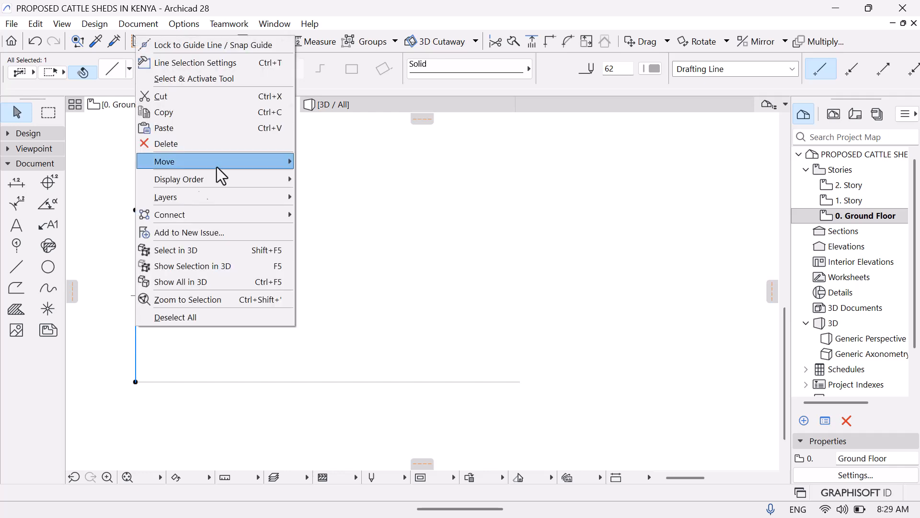
mouse_move(235, 167)
left_click(434, 277)
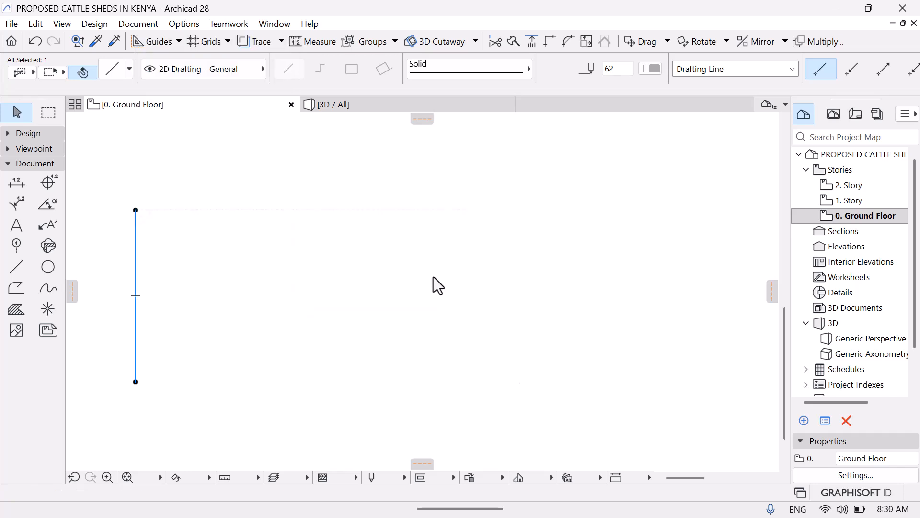
right_click(135, 313)
mouse_move(243, 146)
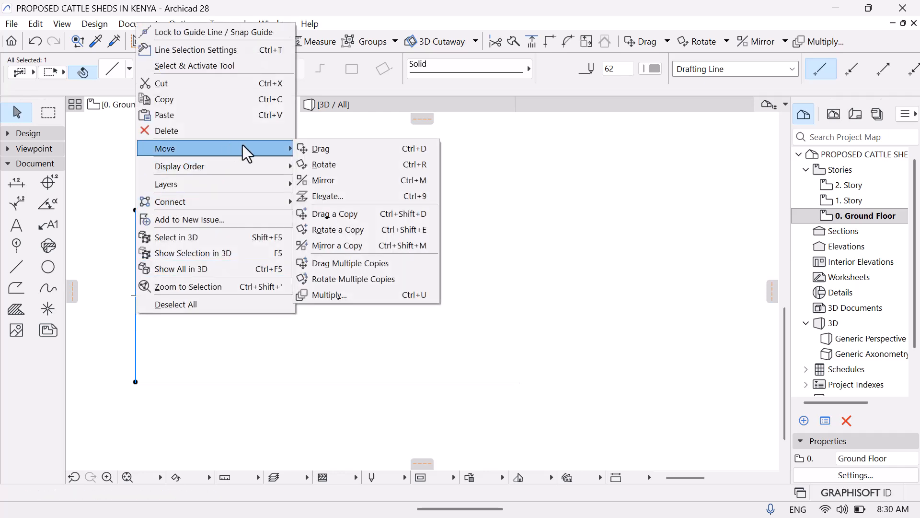
left_click(324, 212)
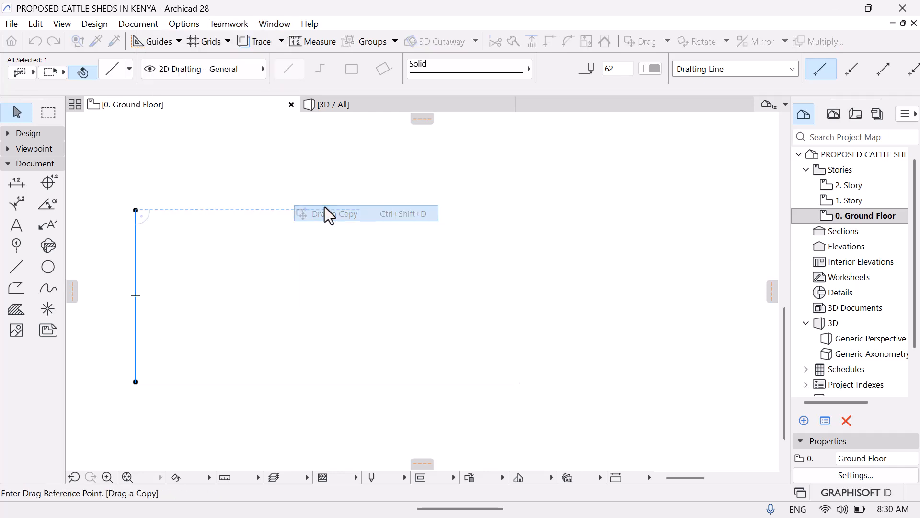
left_click(135, 319)
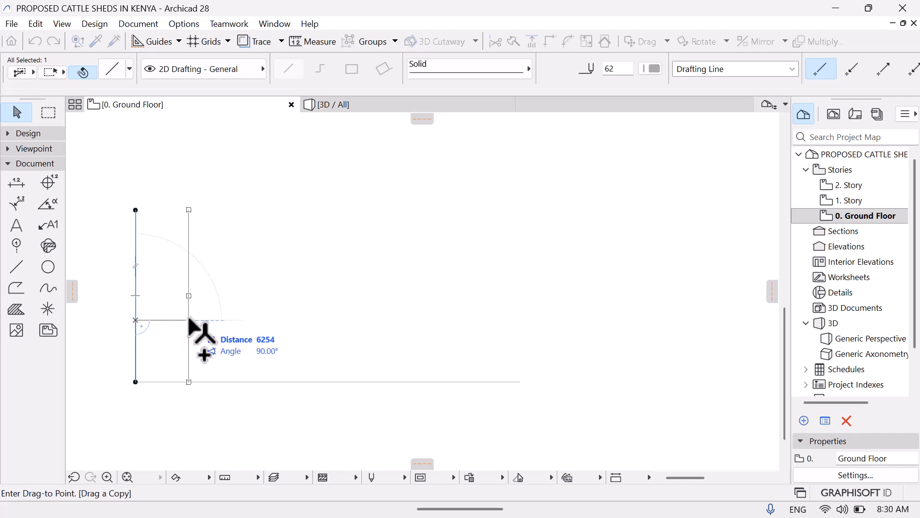
type("4500")
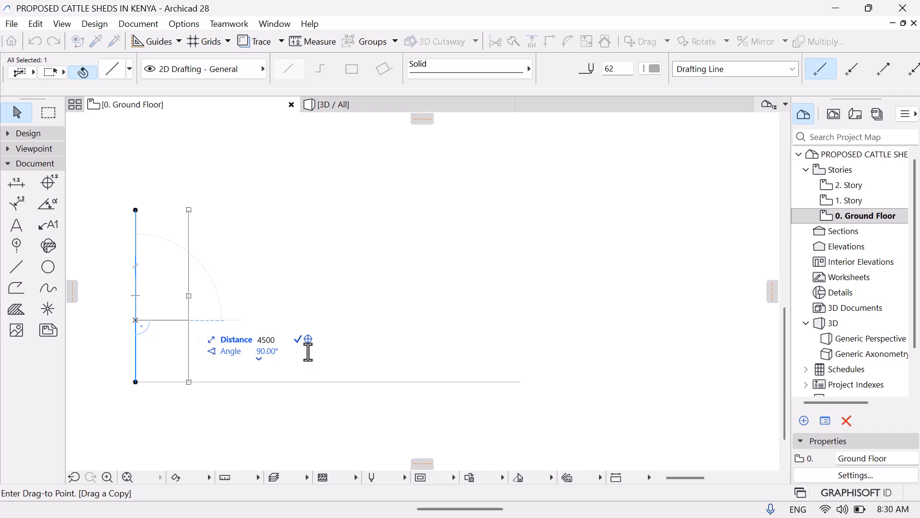
left_click(295, 340)
Drag a copy of the second vertical line 4500 to the right as the third vertical
right_click(292, 336)
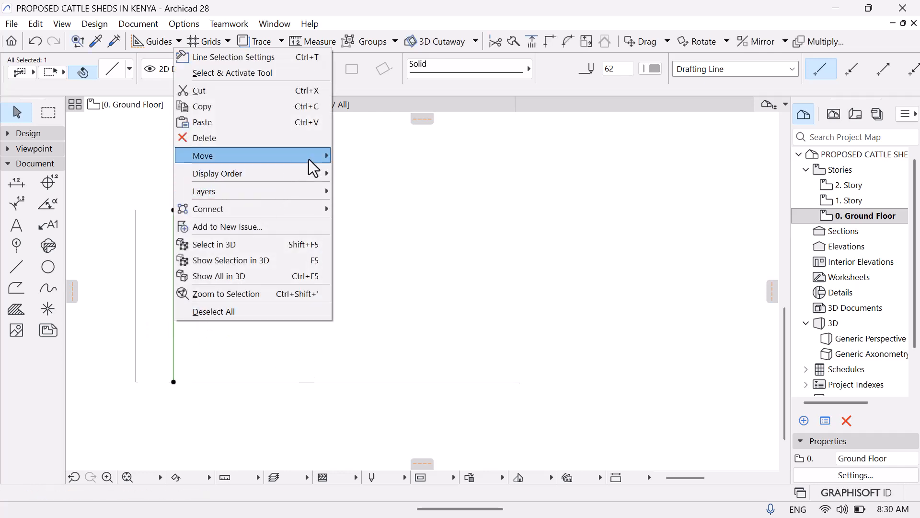
mouse_move(309, 157)
left_click(402, 221)
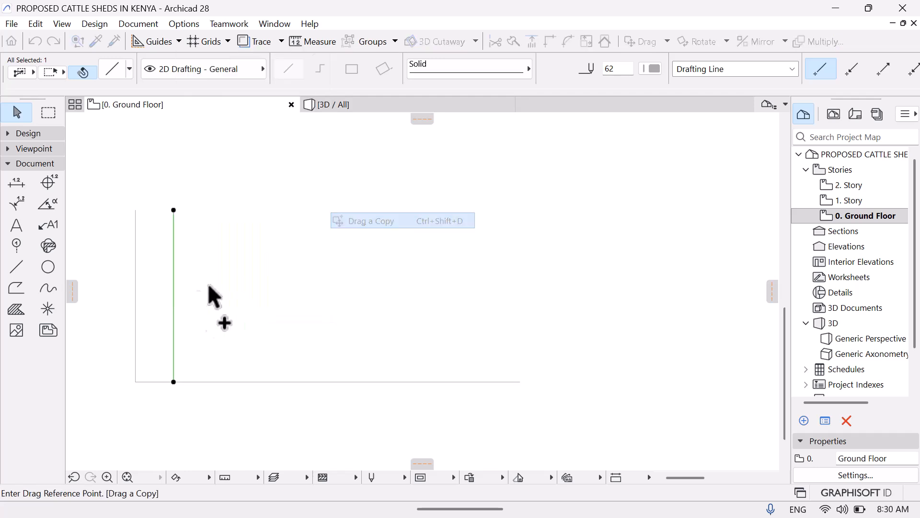
left_click(173, 304)
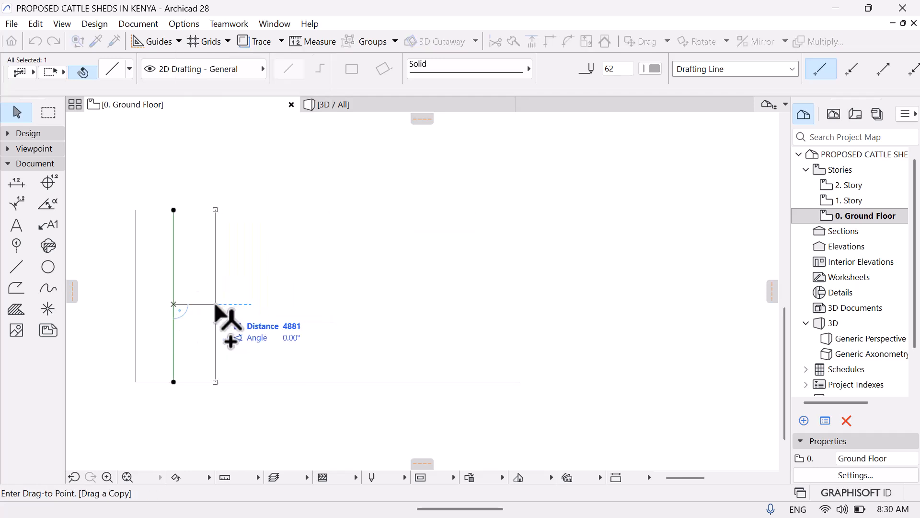
type("4500")
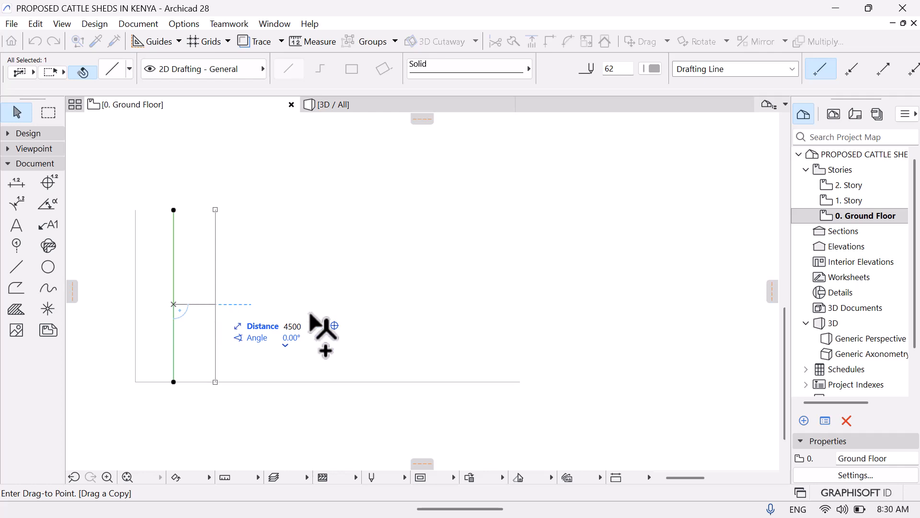
left_click(324, 326)
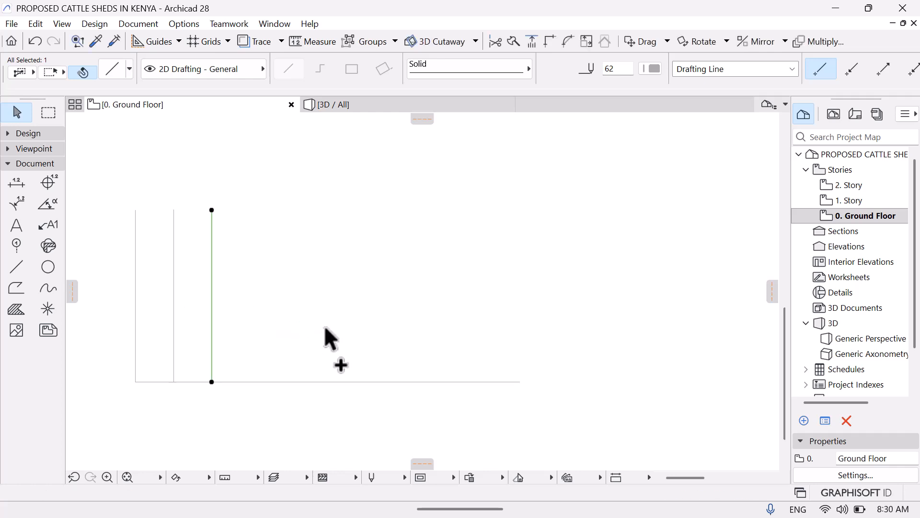
Drag a copy of the third vertical line 4500 to the right as the fourth vertical
right_click(324, 324)
mouse_move(346, 140)
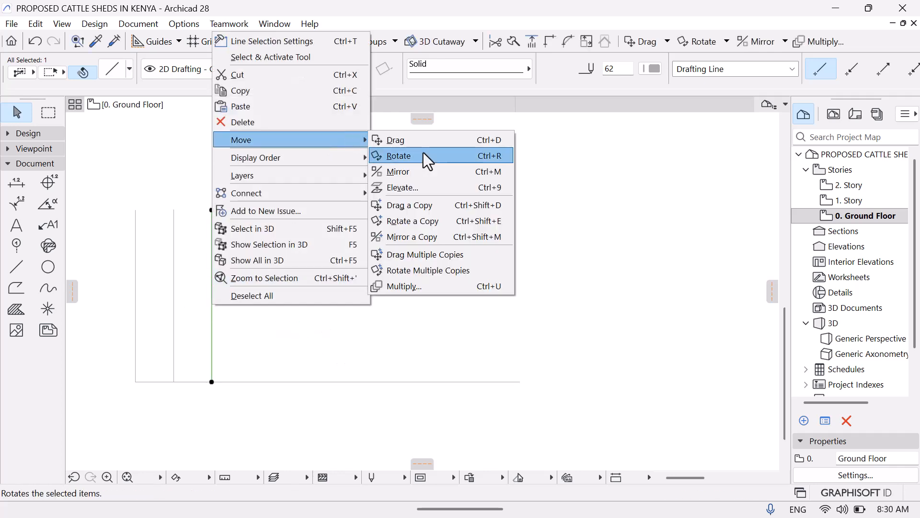
left_click(412, 205)
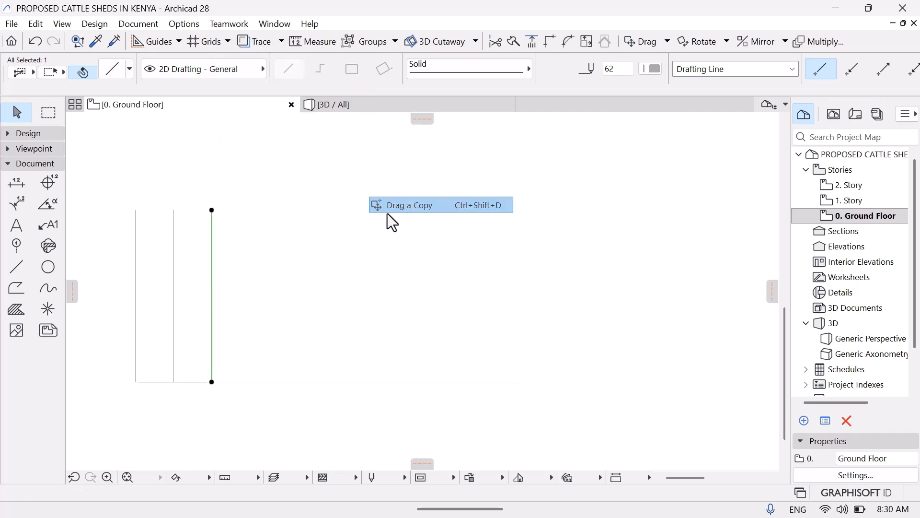
left_click(212, 317)
type("4500")
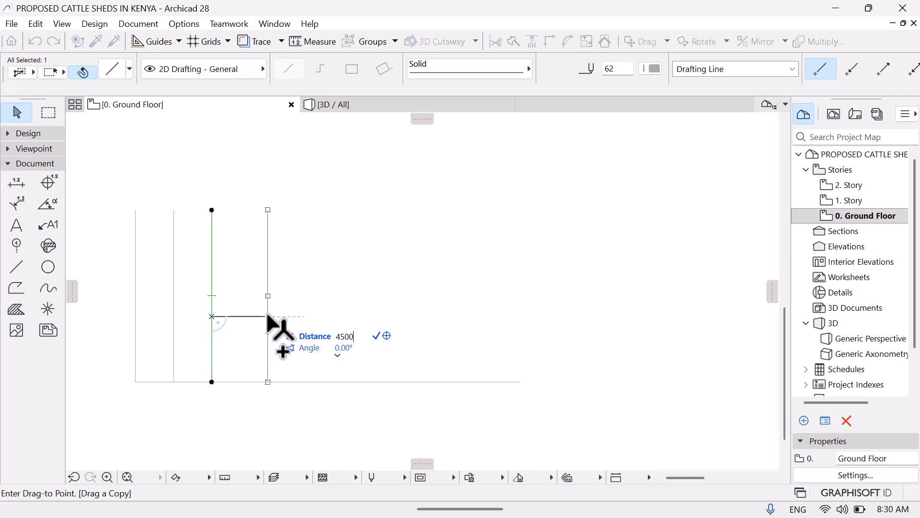
left_click(376, 336)
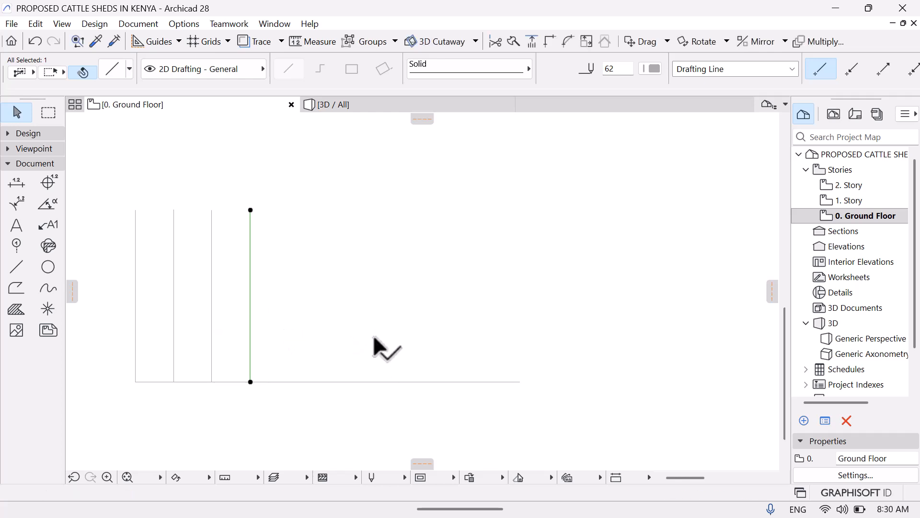
Drag a copy of the fourth vertical line 4500 to the right as the fifth vertical
right_click(251, 318)
mouse_move(403, 154)
left_click(448, 218)
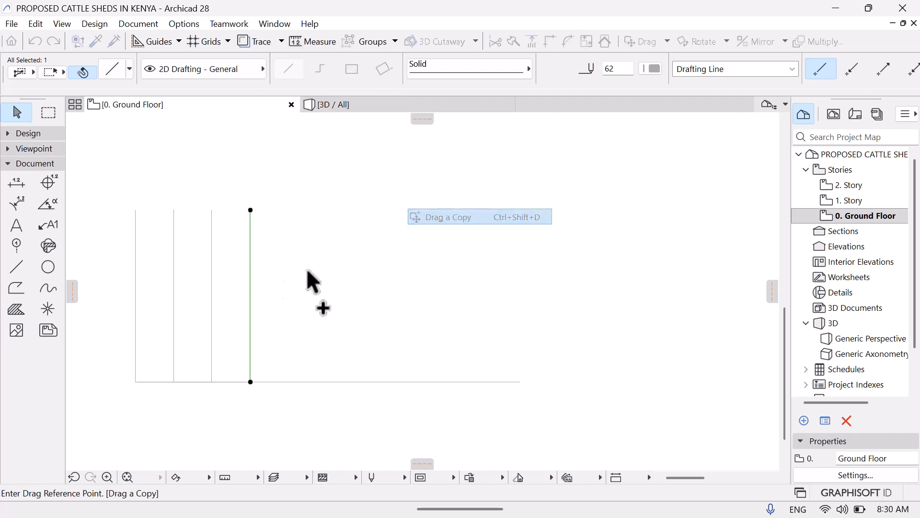
left_click(251, 296)
type("4500")
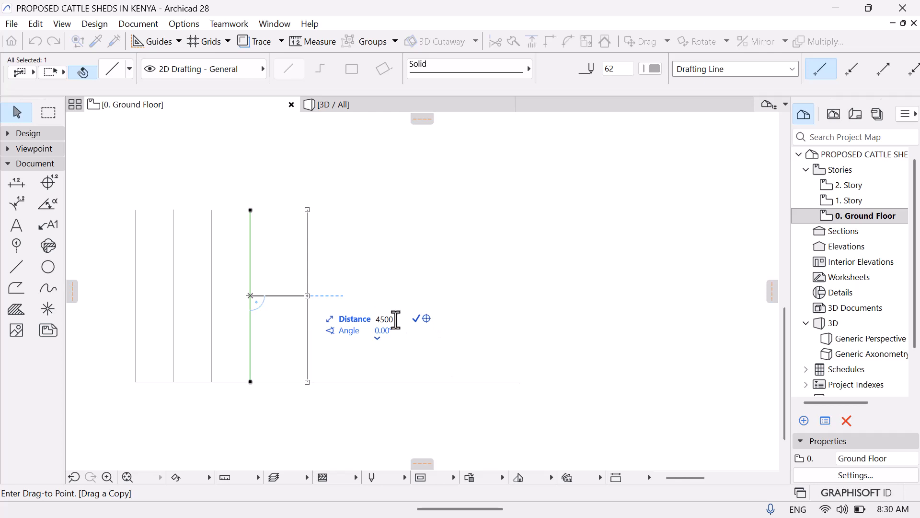
left_click(414, 320)
Drag a copy of the fifth vertical line 4500 to the right as the sixth vertical
right_click(288, 296)
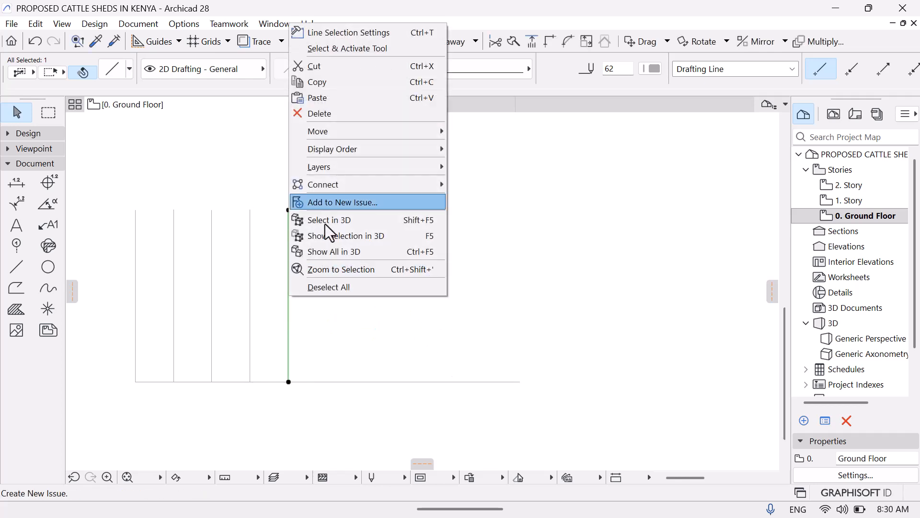
mouse_move(361, 131)
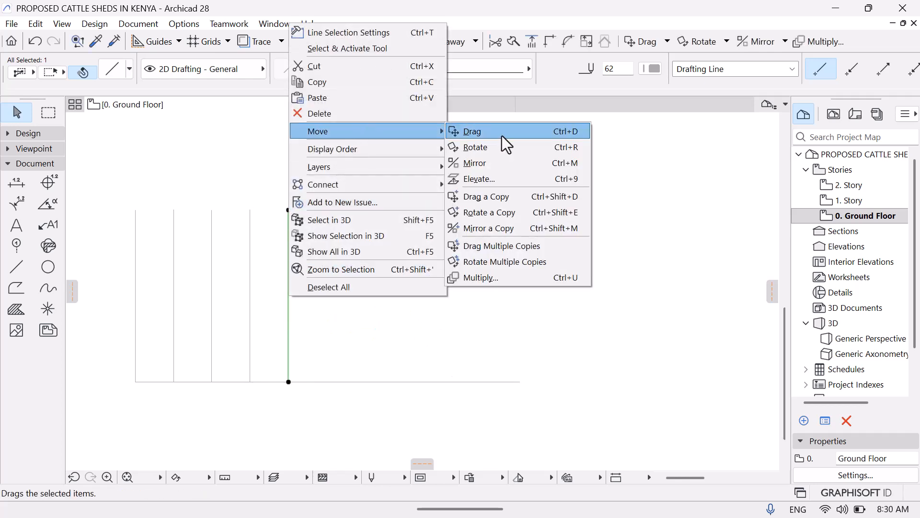
left_click(480, 194)
left_click(288, 301)
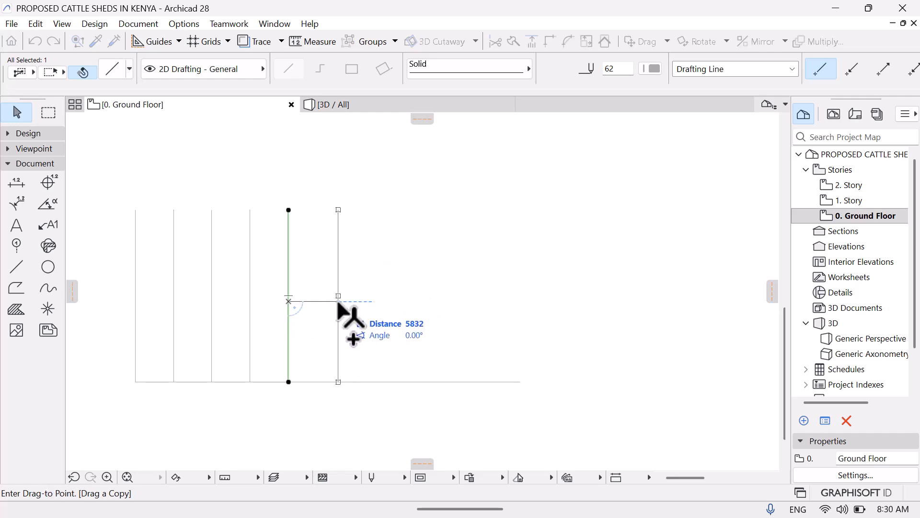
type("00")
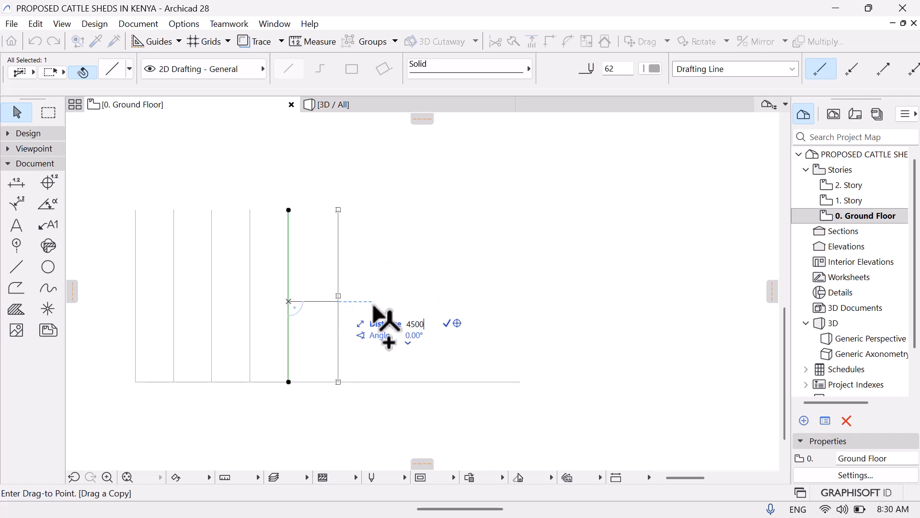
left_click(445, 324)
Drag a copy of the sixth vertical line 4500 to the right as the seventh vertical
right_click(327, 301)
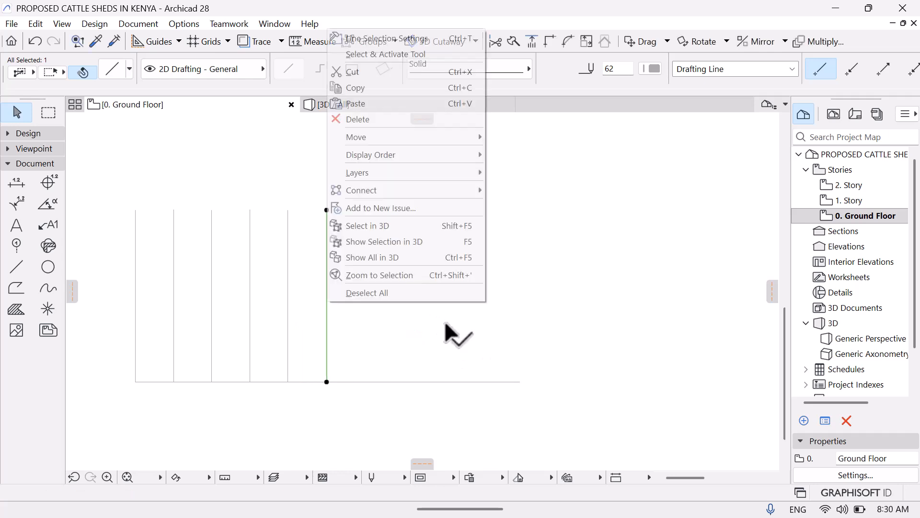
mouse_move(481, 139)
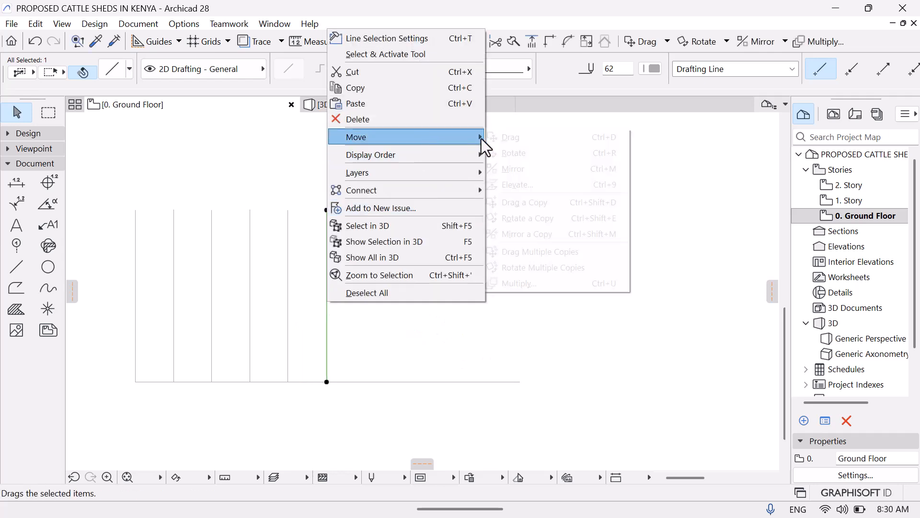
left_click(526, 201)
left_click(327, 279)
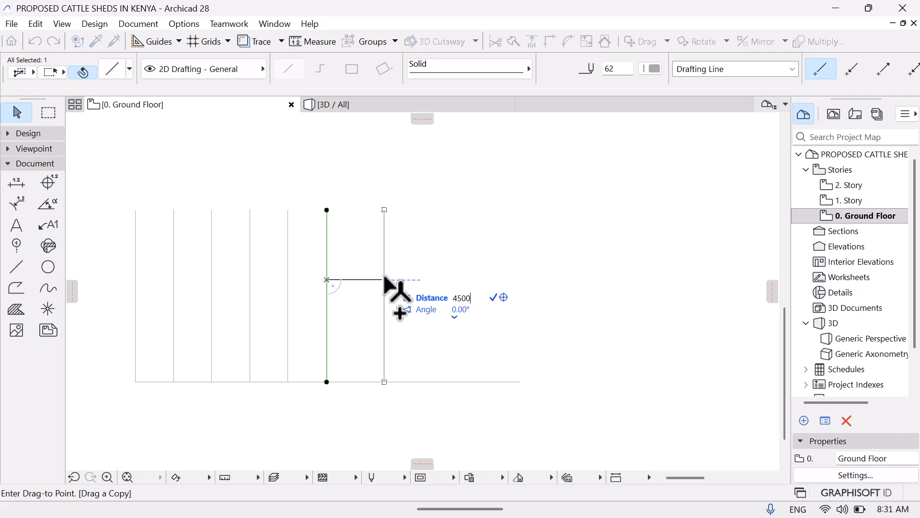
left_click(491, 297)
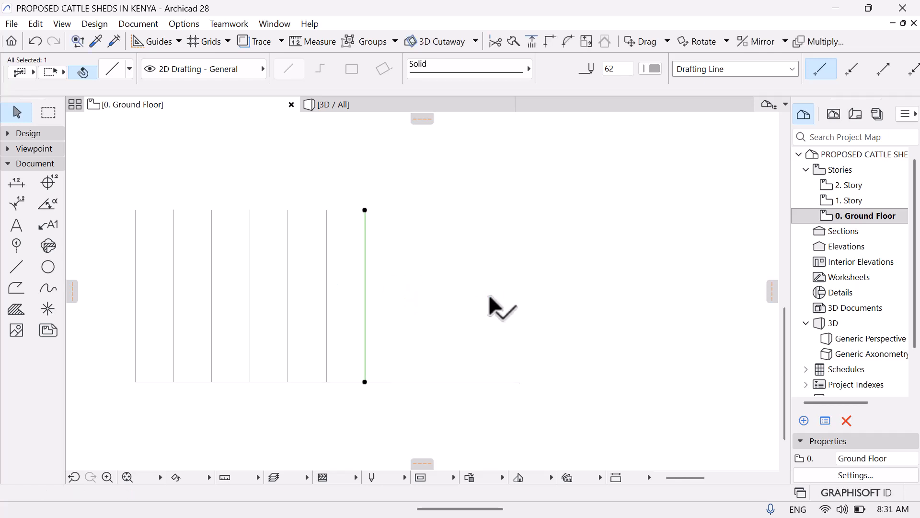
Drag a copy of the seventh vertical line 4500 to the right as the eighth vertical
right_click(364, 282)
mouse_move(436, 111)
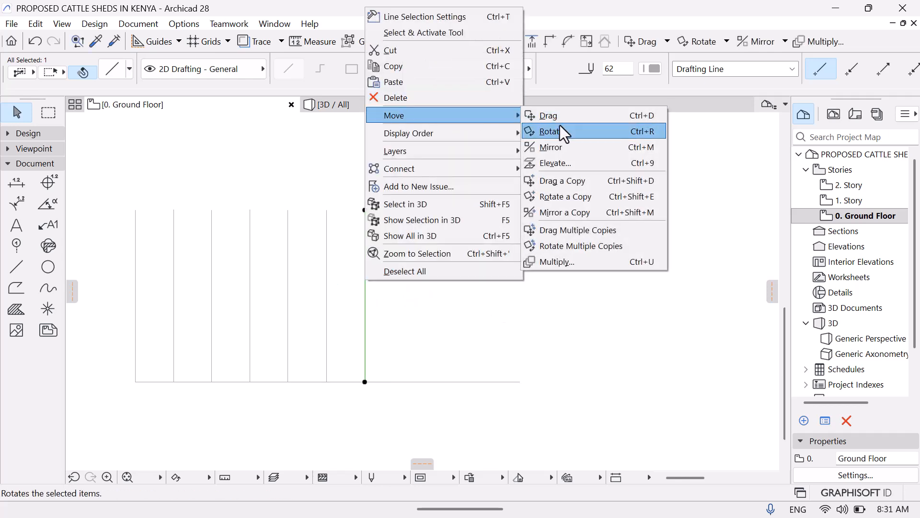
left_click(572, 179)
left_click(365, 280)
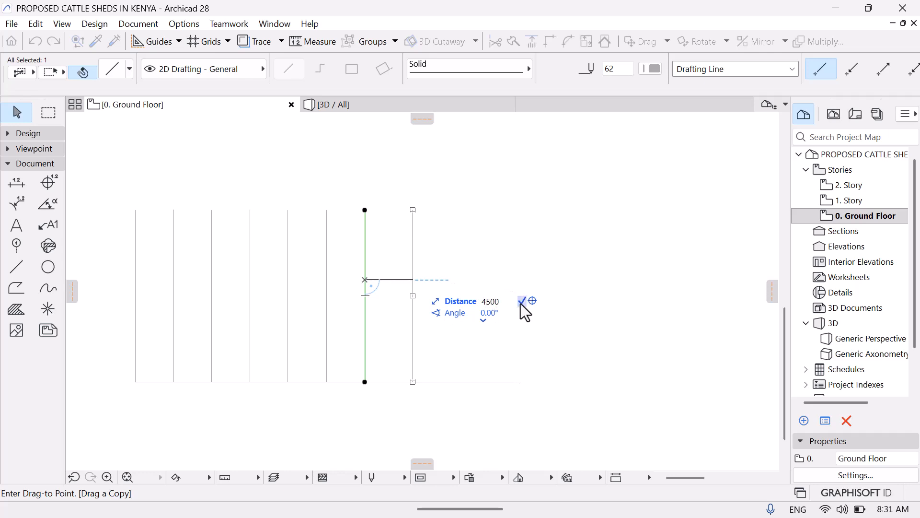
left_click(522, 301)
Drag a copy of the eighth vertical line 4500 to the right as the ninth vertical
right_click(404, 282)
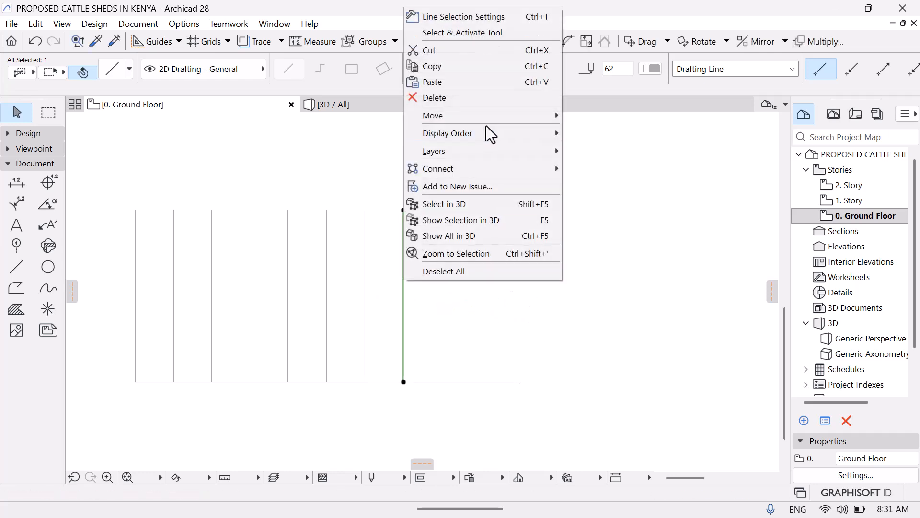
mouse_move(564, 120)
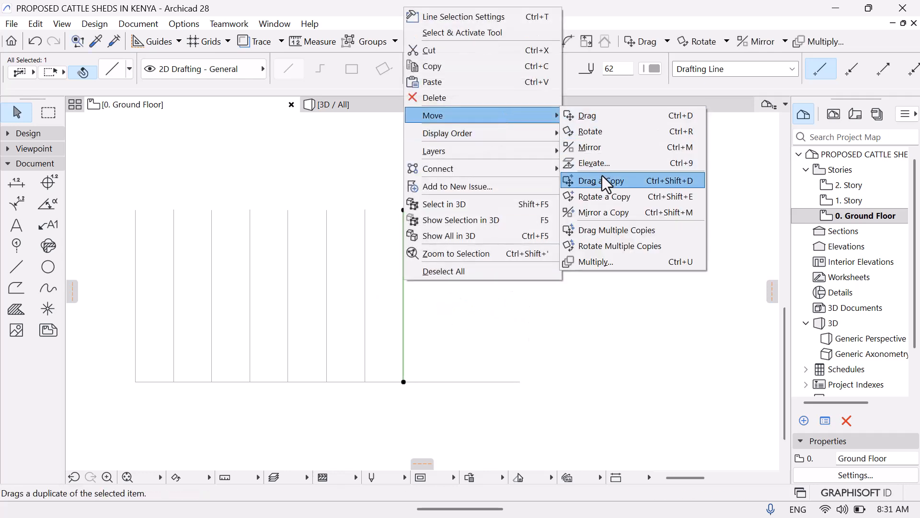
left_click(602, 177)
left_click(404, 281)
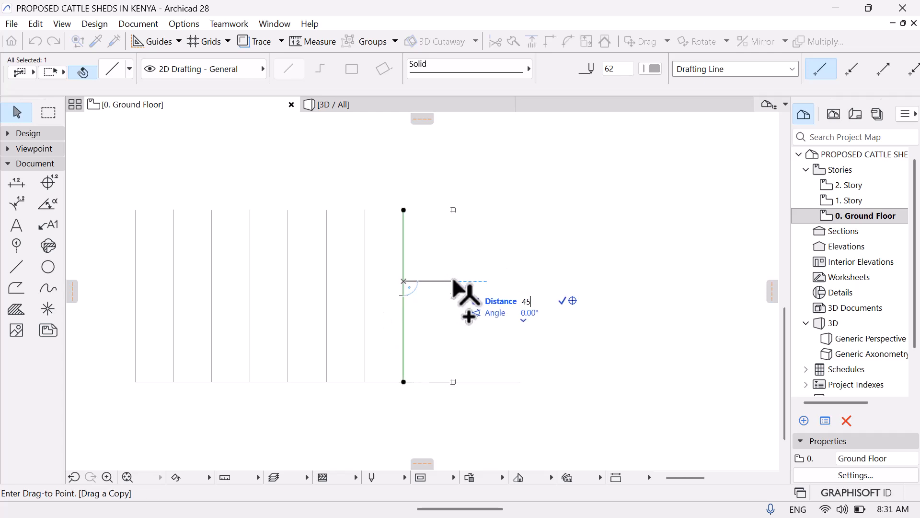
key("Return")
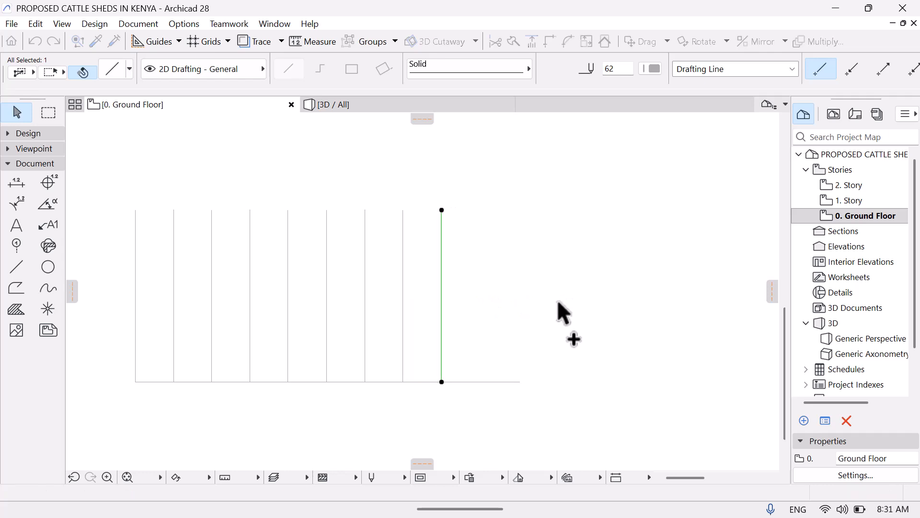
Drag a copy of the ninth vertical line 4500 to the right as the tenth vertical
right_click(441, 283)
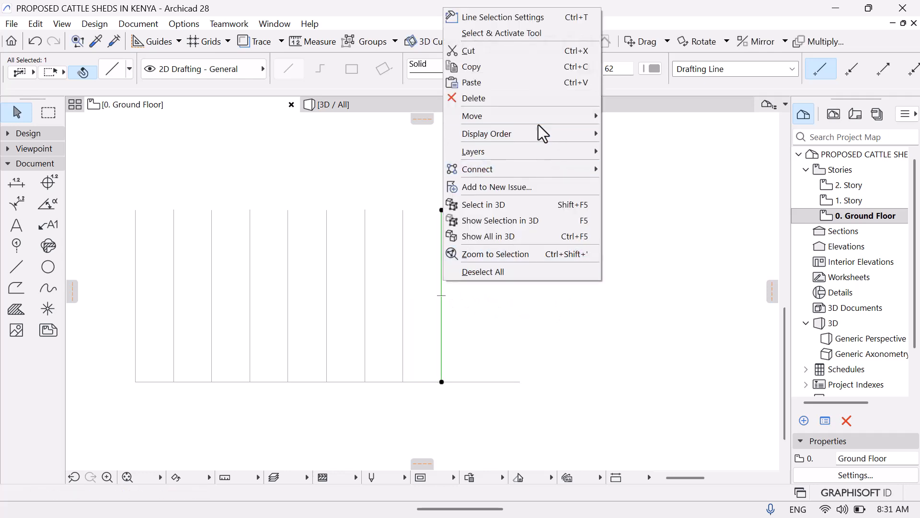
mouse_move(571, 117)
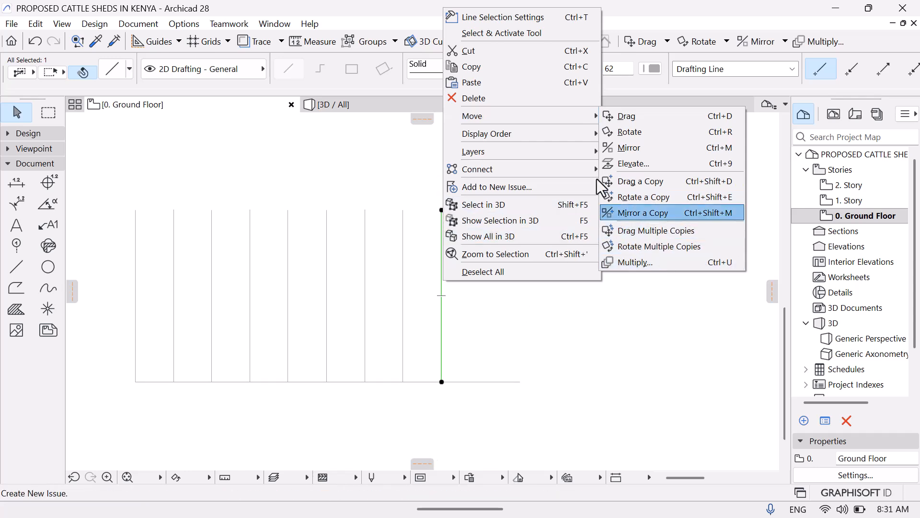
left_click(641, 181)
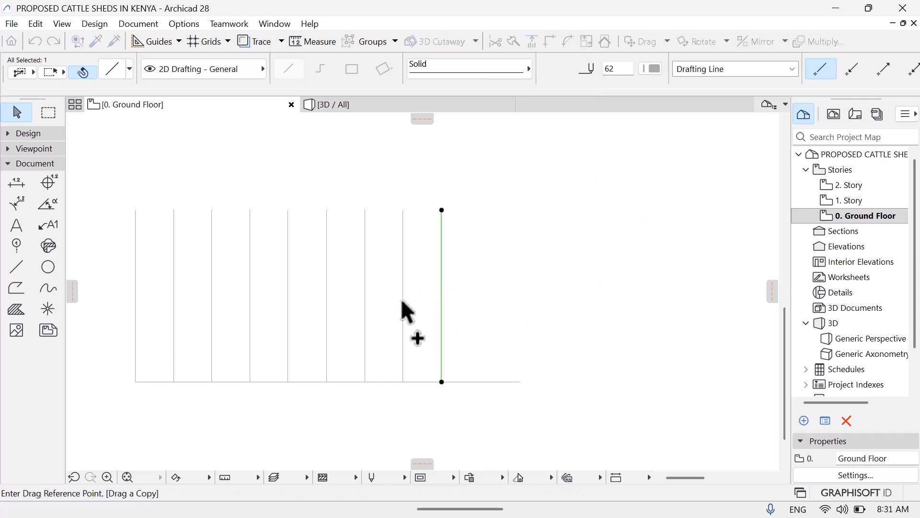
left_click(441, 289)
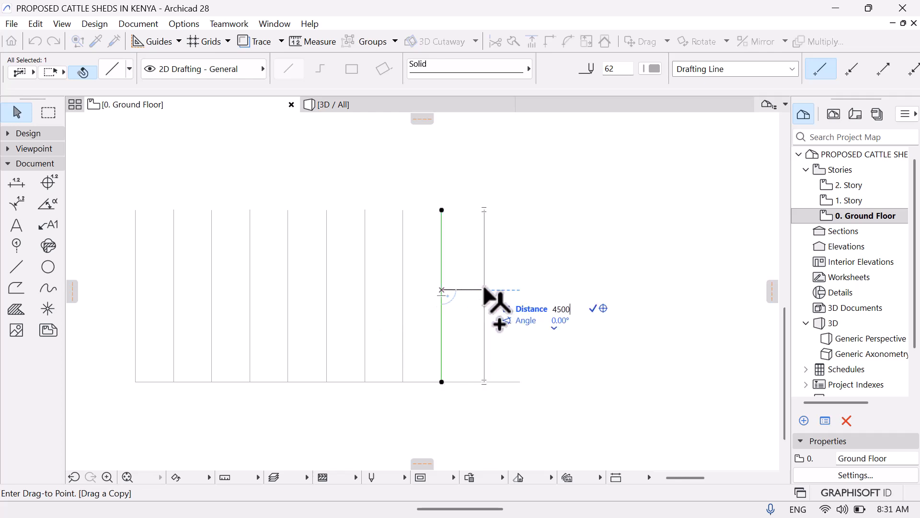
key("Return")
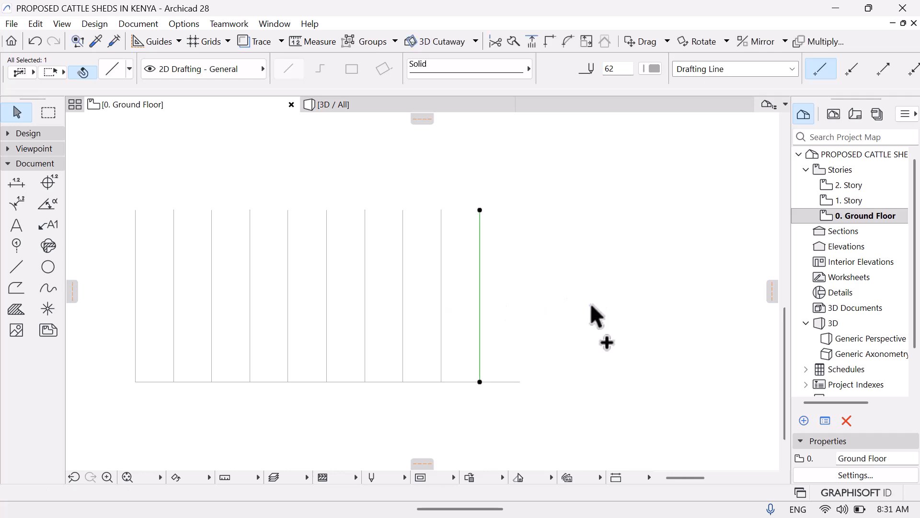
Drag a copy of the tenth vertical line to the right as the eleventh vertical, placing it freehand near the baseline's right end
right_click(480, 289)
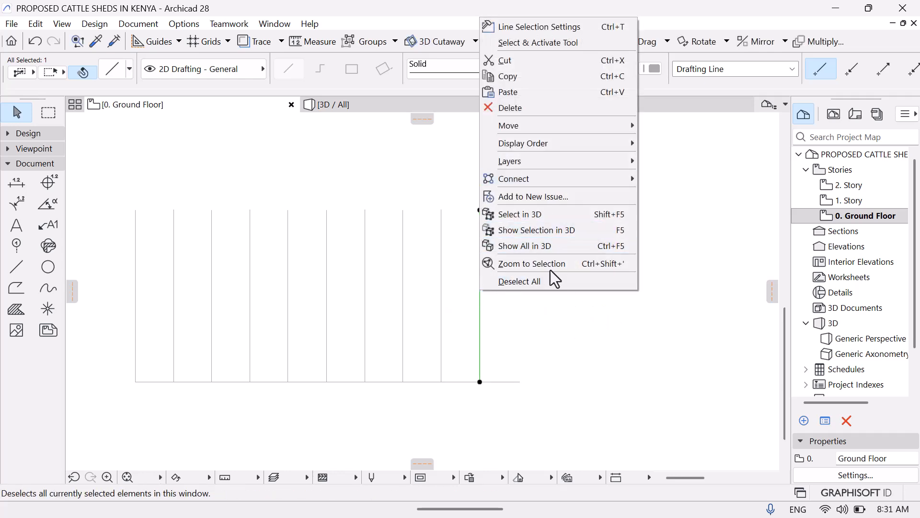
left_click(520, 317)
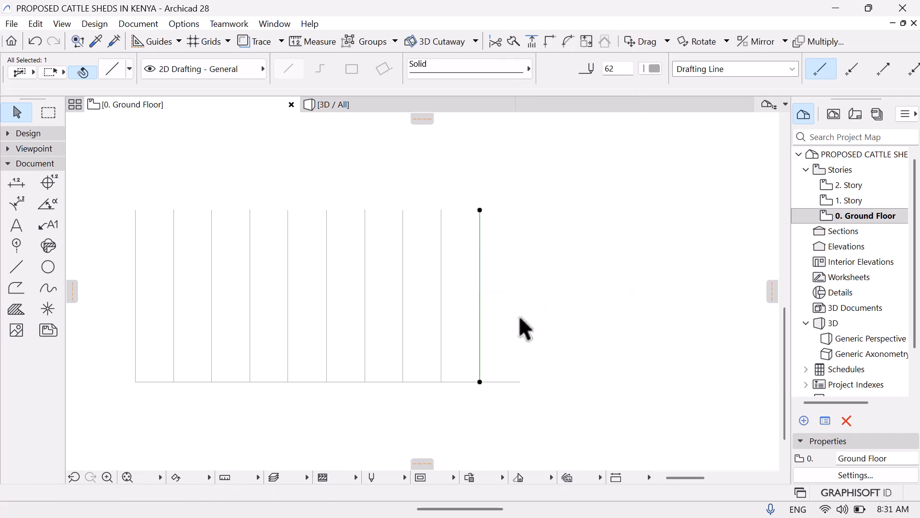
right_click(480, 309)
mouse_move(574, 144)
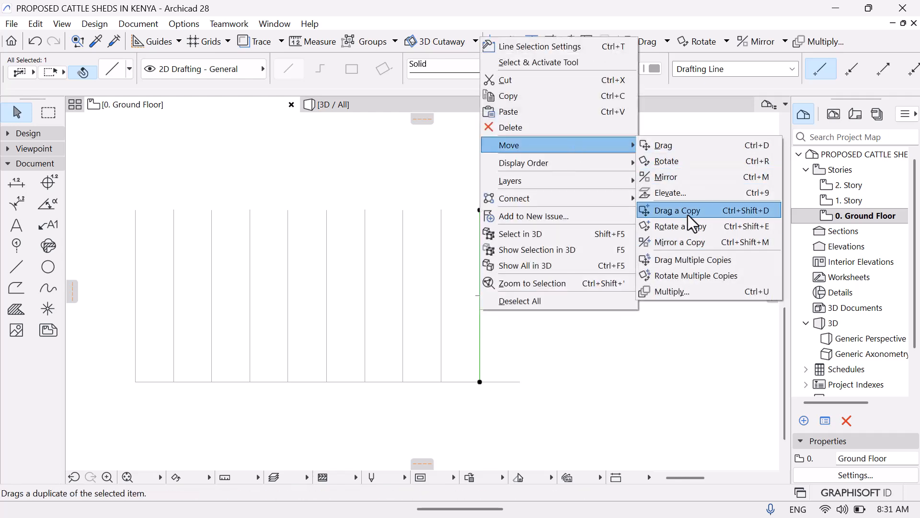
left_click(689, 215)
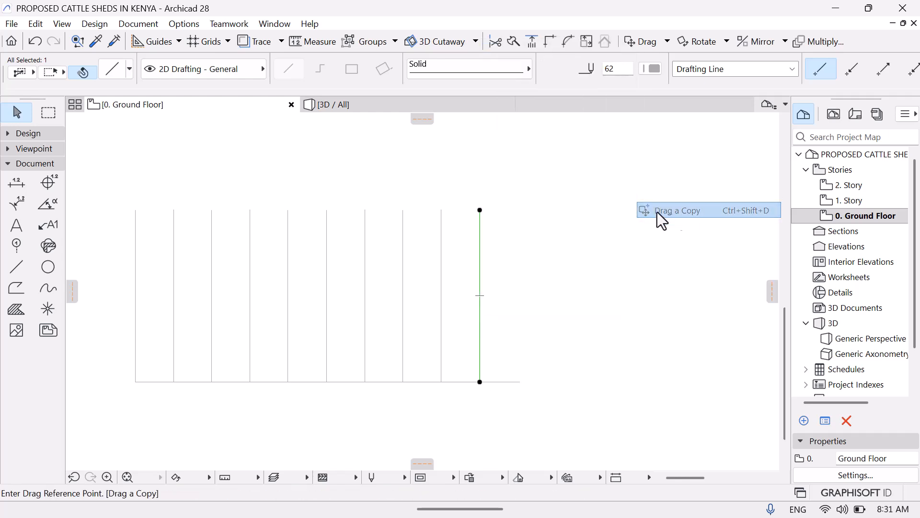
left_click(479, 273)
left_click(517, 274)
left_click(562, 371)
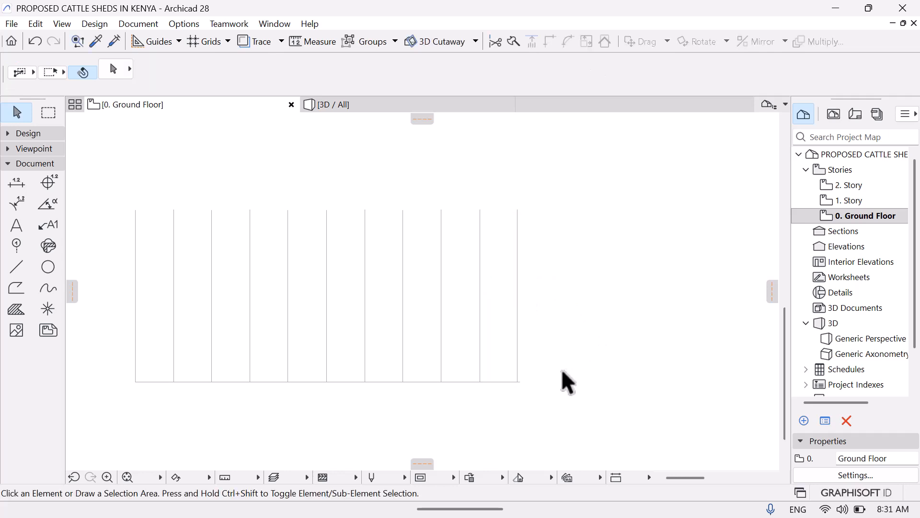
Nudge the eleventh vertical line slightly right towards the end of the horizontal baseline
left_click(516, 355)
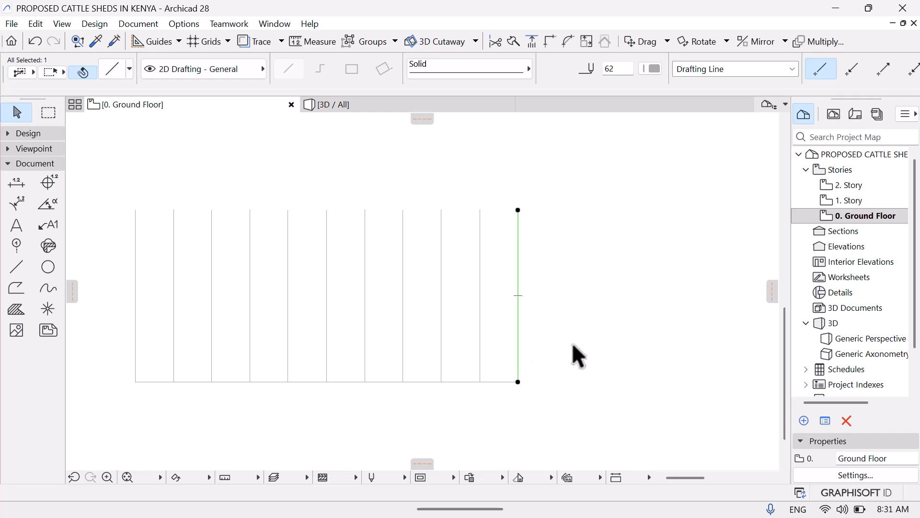
key("Delete")
mouse_move(543, 343)
middle_mouse_down()
mouse_move(497, 342)
mouse_move(481, 387)
mouse_move(370, 393)
middle_mouse_up()
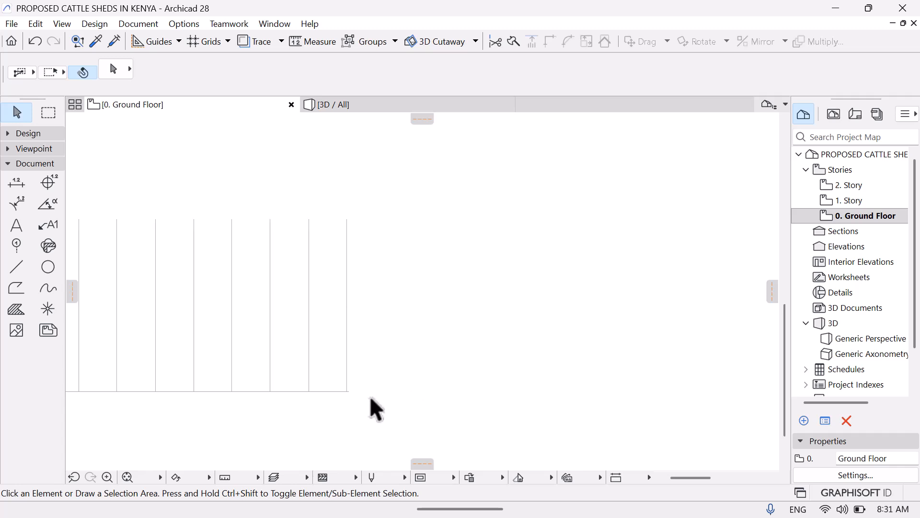
left_click(346, 377)
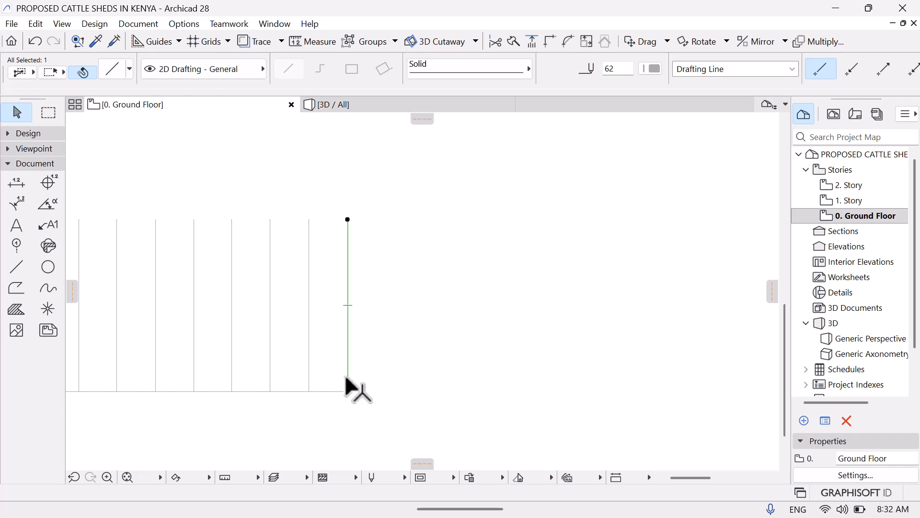
left_click(430, 352)
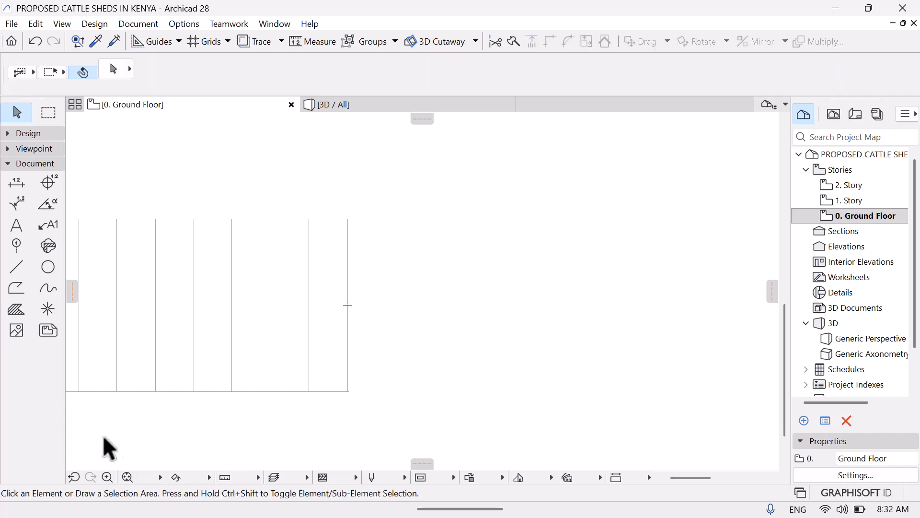
Fine-adjust the eleventh vertical at the lower-right corner so its foot meets the endpoint of the horizontal baseline
left_click(106, 477)
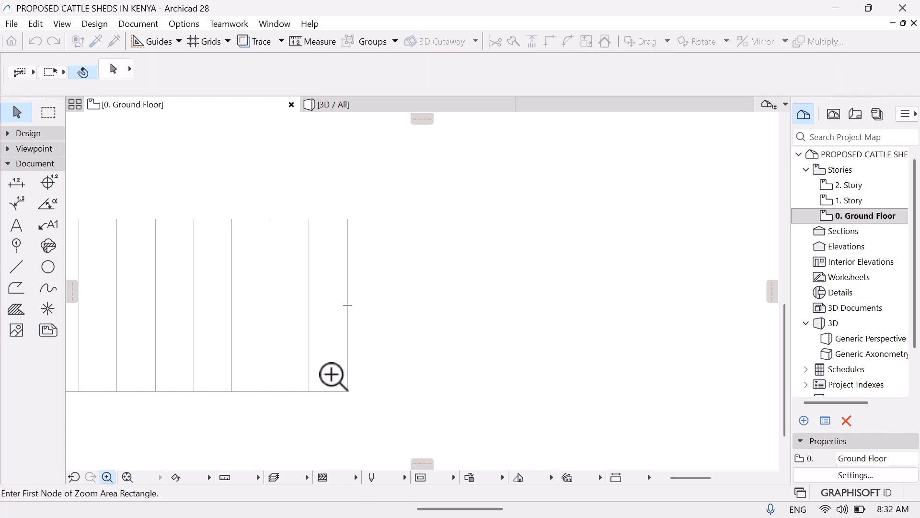
left_click(331, 374)
left_click(373, 420)
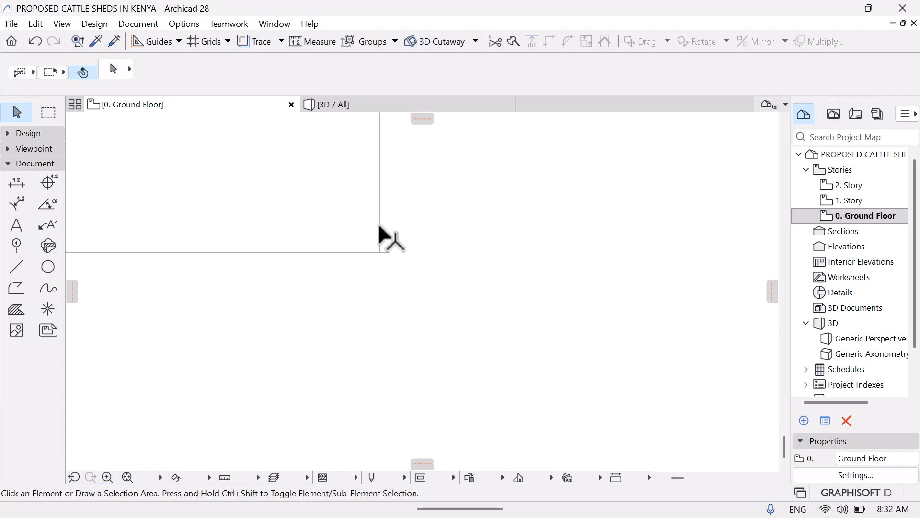
left_click(379, 225)
left_click(378, 225)
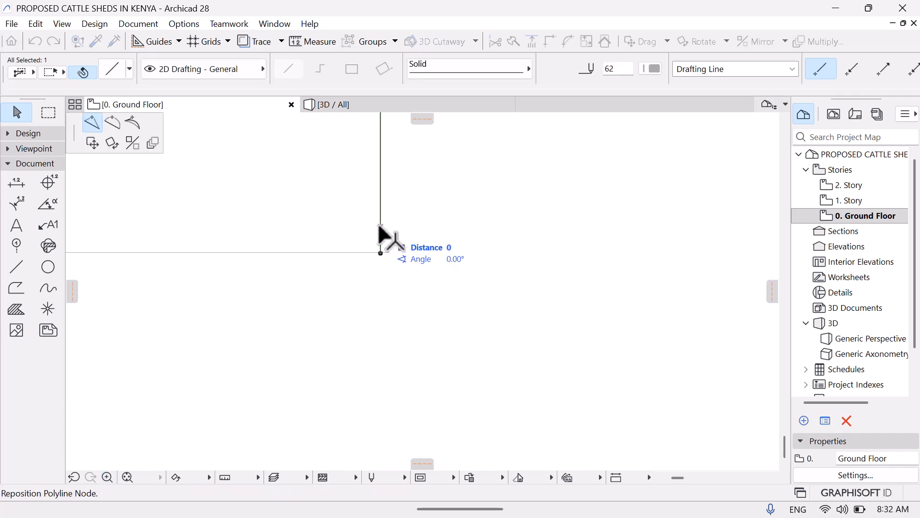
key("Escape")
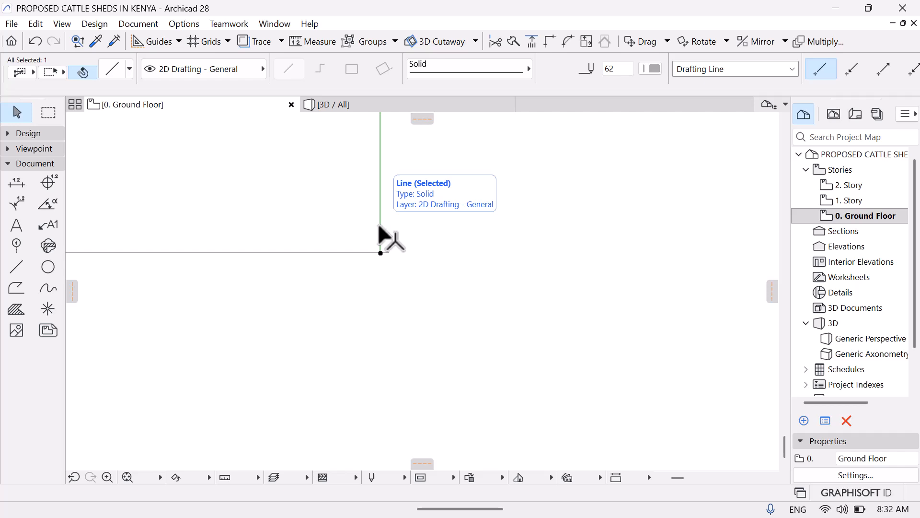
key("shift+Right")
left_click(425, 241)
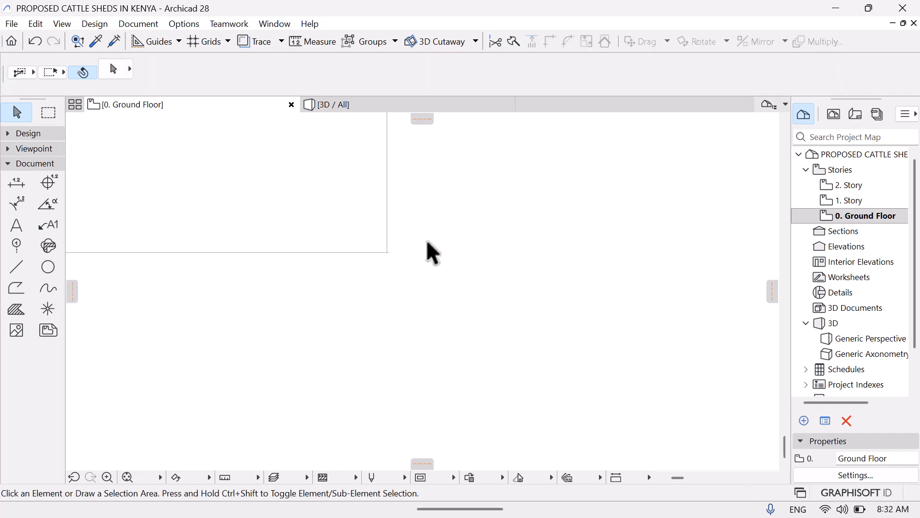
left_click(387, 227)
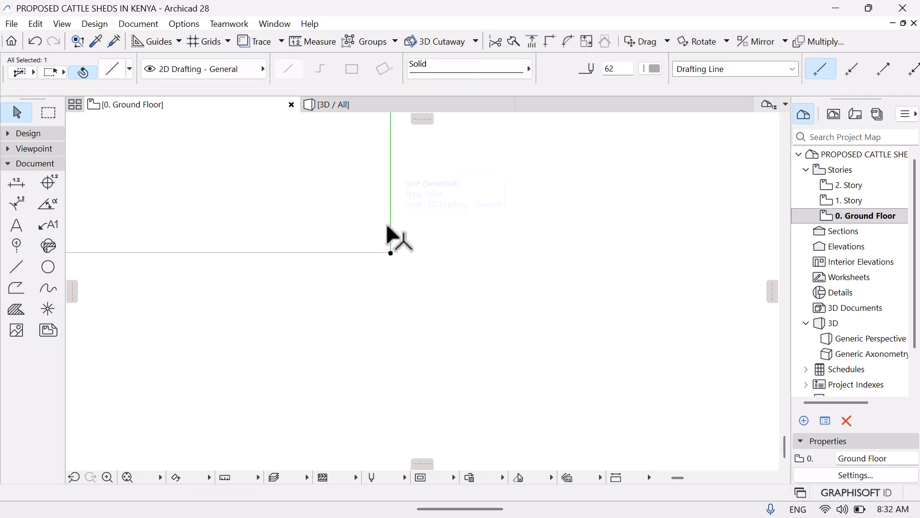
left_click(405, 287)
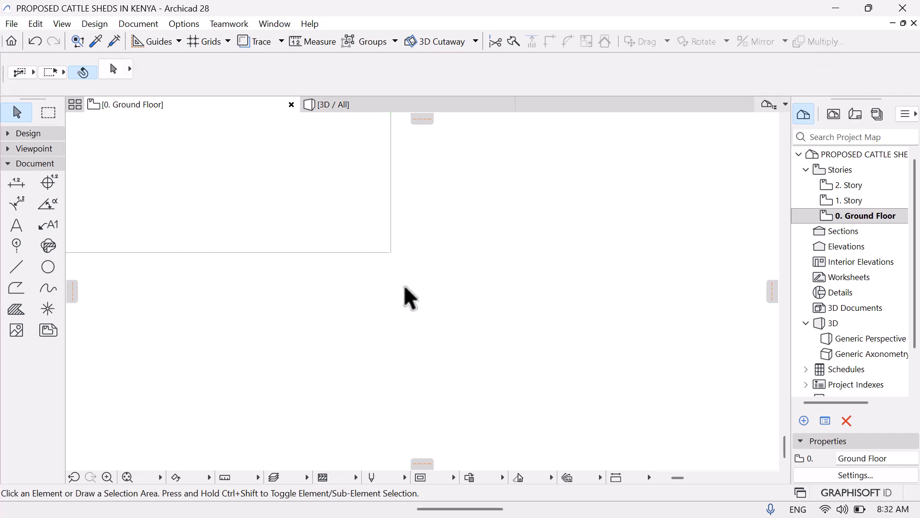
Nudge the eleventh vertical line slightly left towards the endpoint of the horizontal baseline
left_click(391, 229)
key("shift+Left")
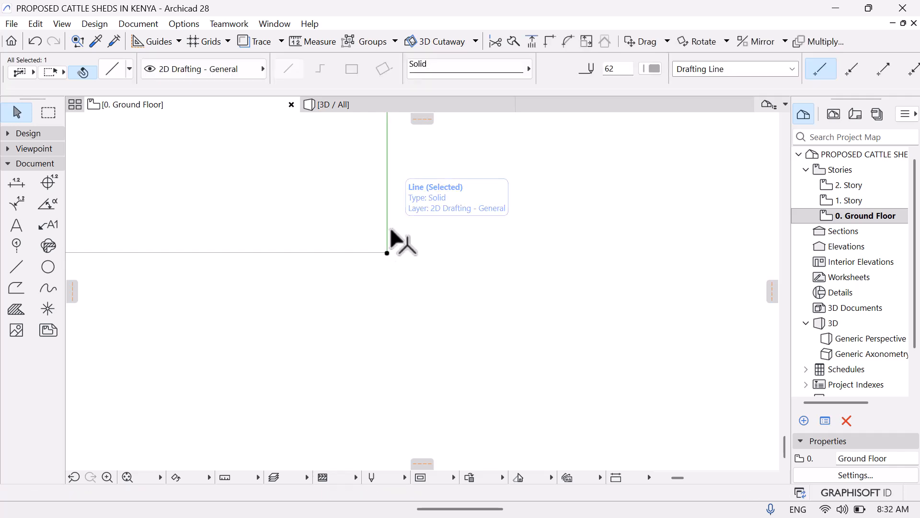
left_click(420, 288)
Connect the horizontal baseline and the eleventh vertical line at the grid's lower-right corner with Intersect
left_click(367, 253)
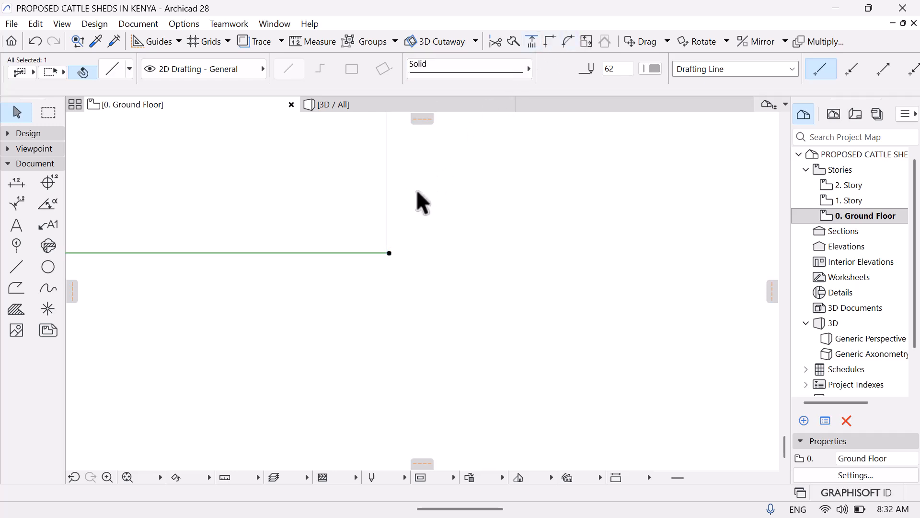
left_click(384, 192)
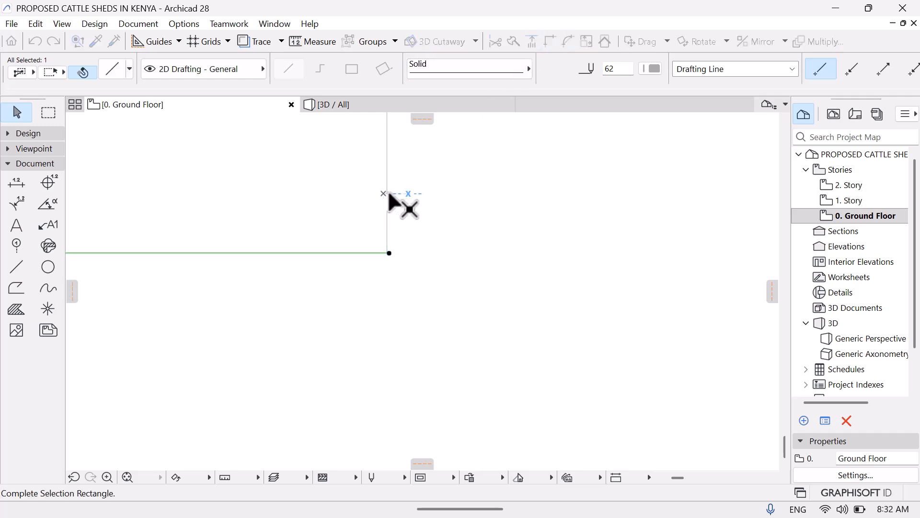
key("Escape")
left_click(388, 199)
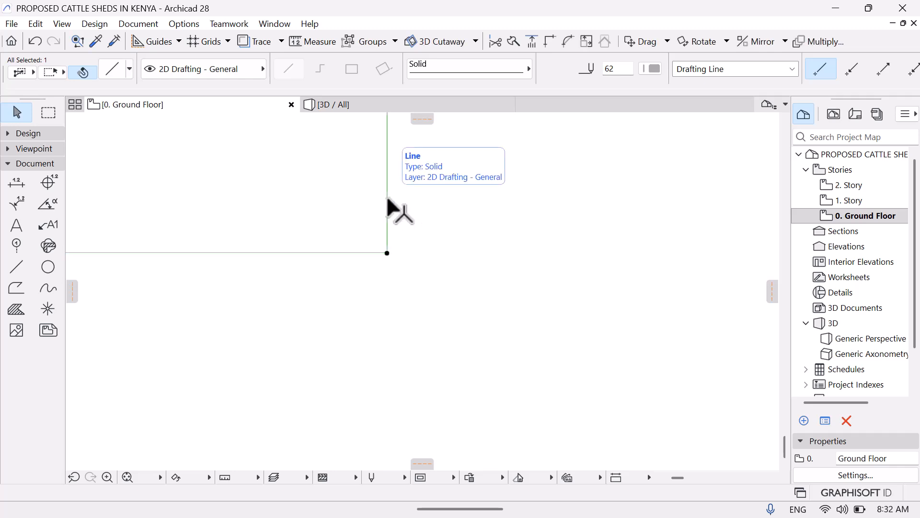
left_click(333, 249, "shift")
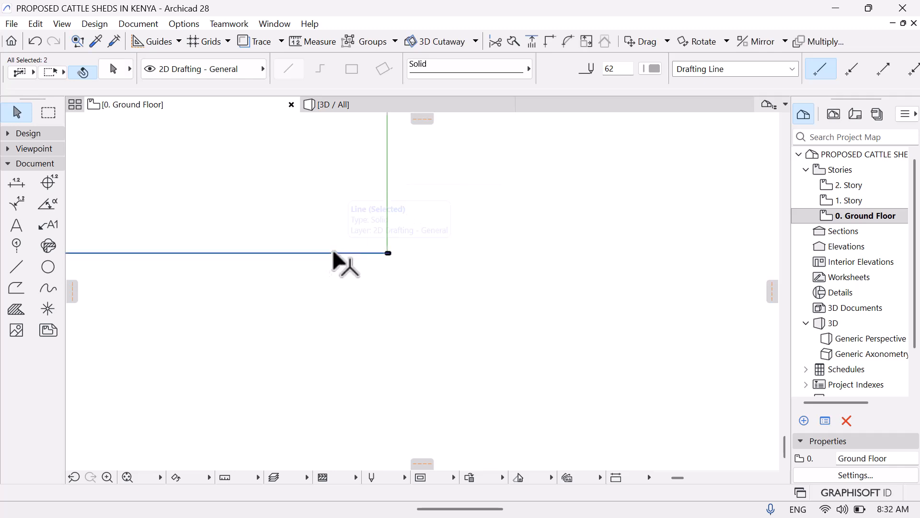
left_click(552, 43)
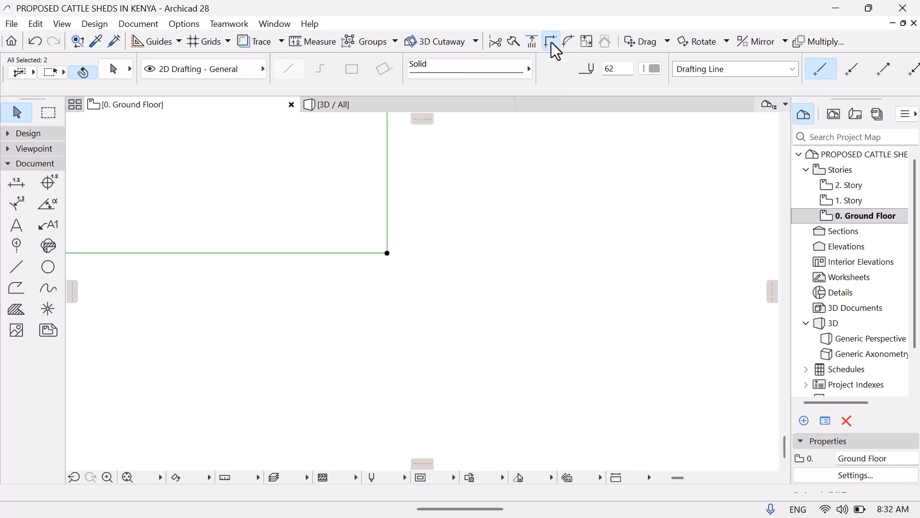
left_click(498, 300)
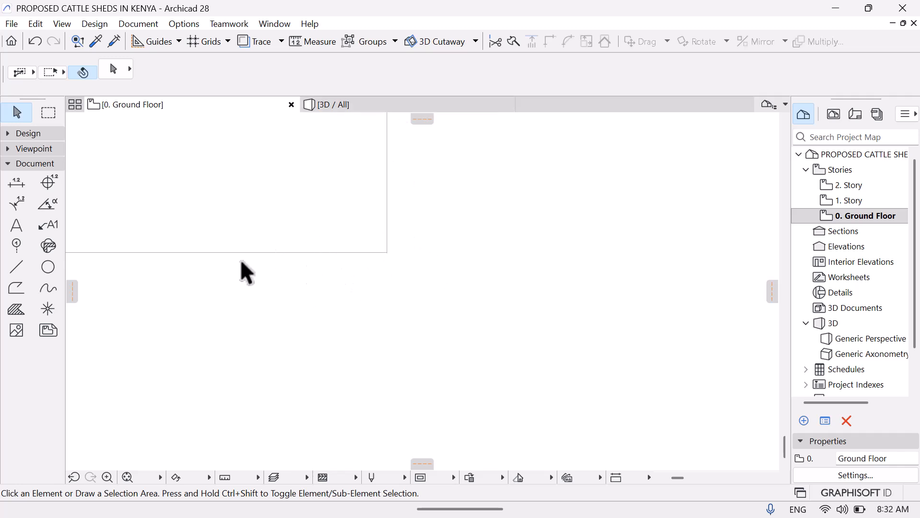
left_click(326, 254)
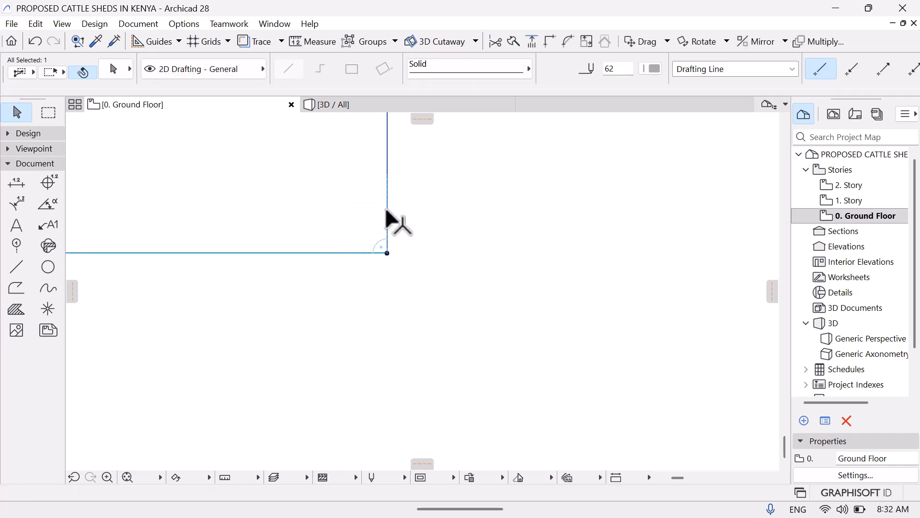
left_click(387, 220, "shift")
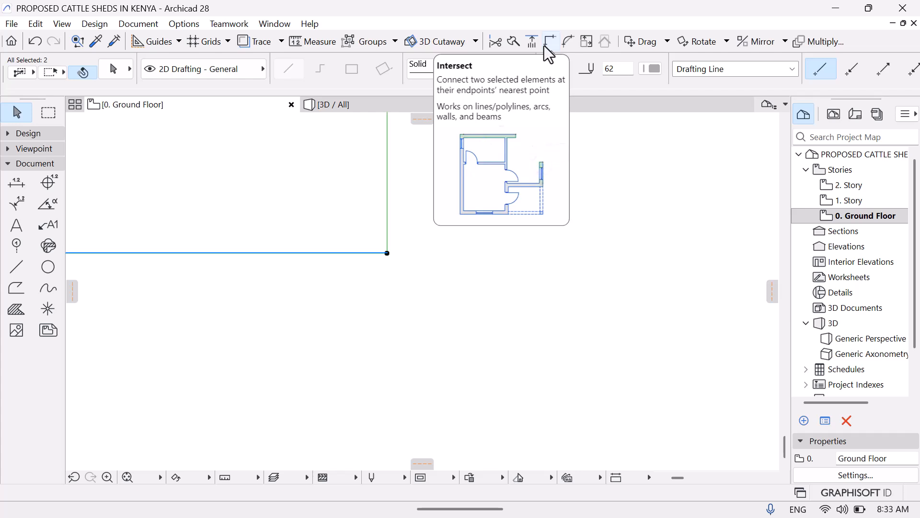
left_click(411, 324)
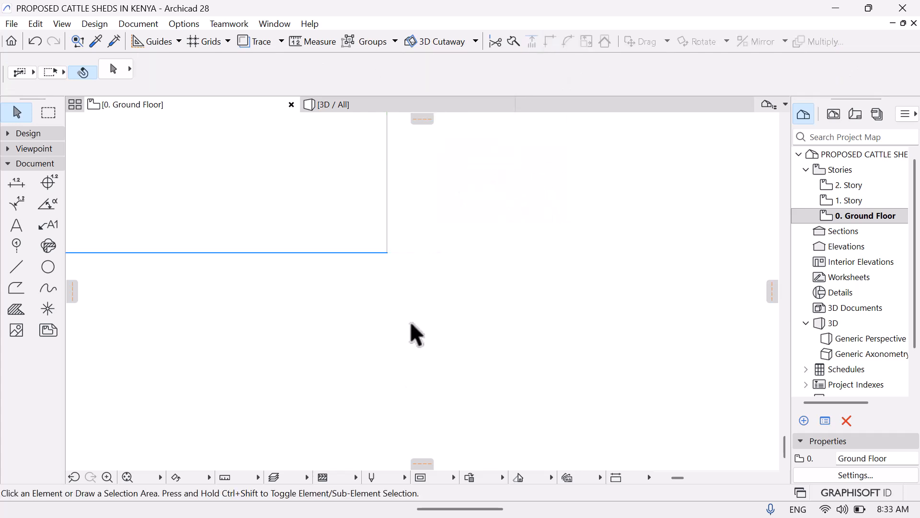
Draw a horizontal line across the tops of the verticals, from the first vertical's upper end to the eleventh's
middle_click_drag(169, 312, 391, 416)
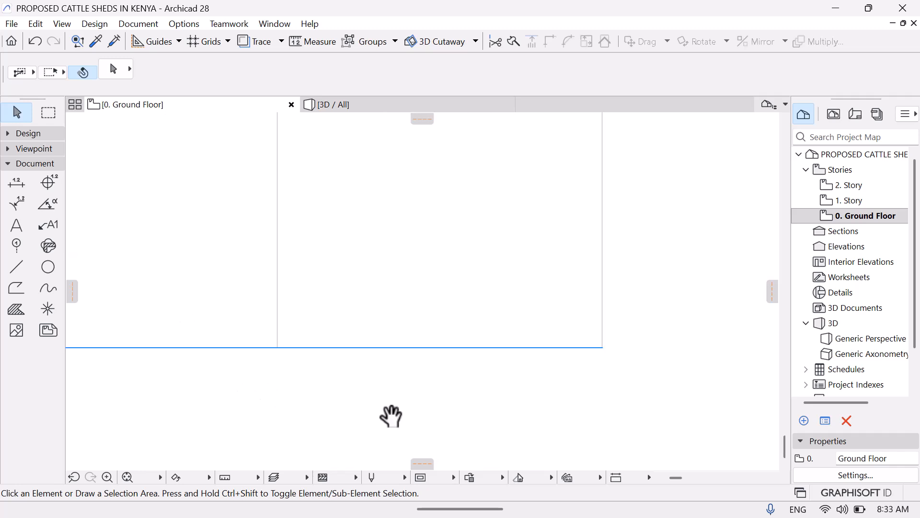
left_click(128, 478)
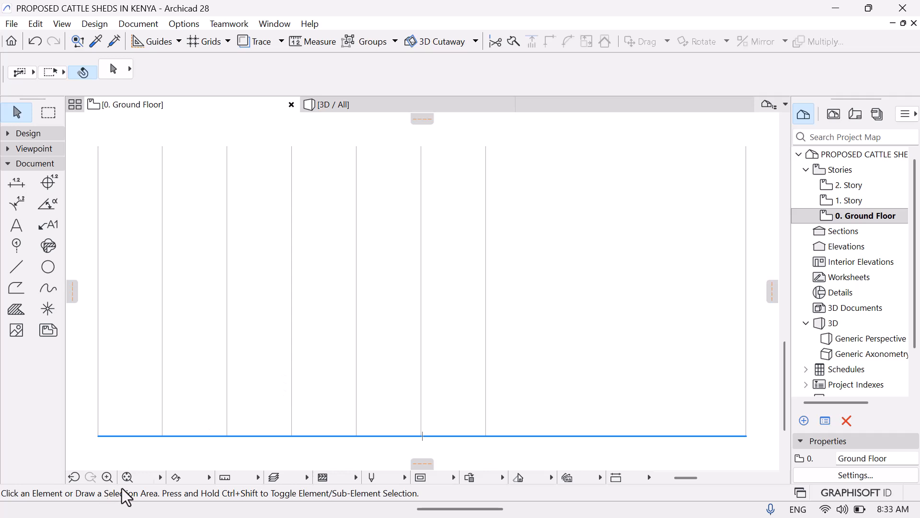
left_click(159, 478)
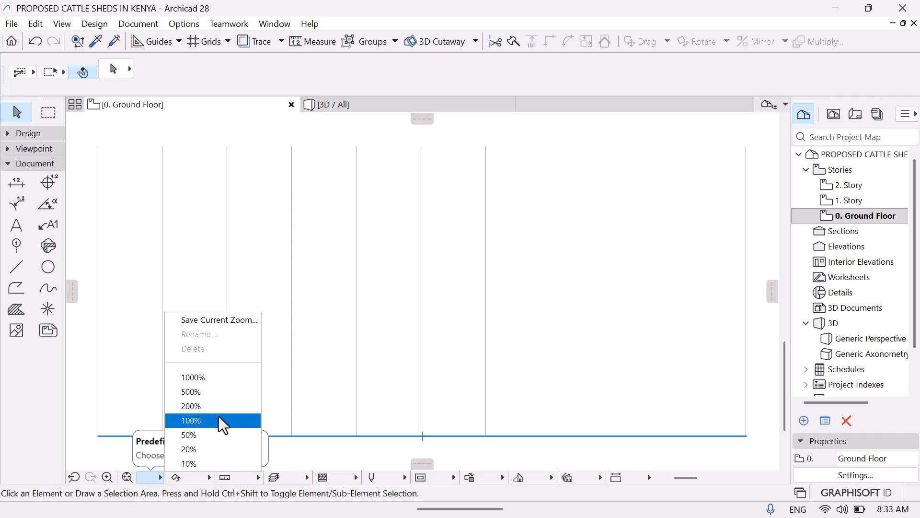
left_click(211, 453)
middle_click_drag(281, 384, 150, 361)
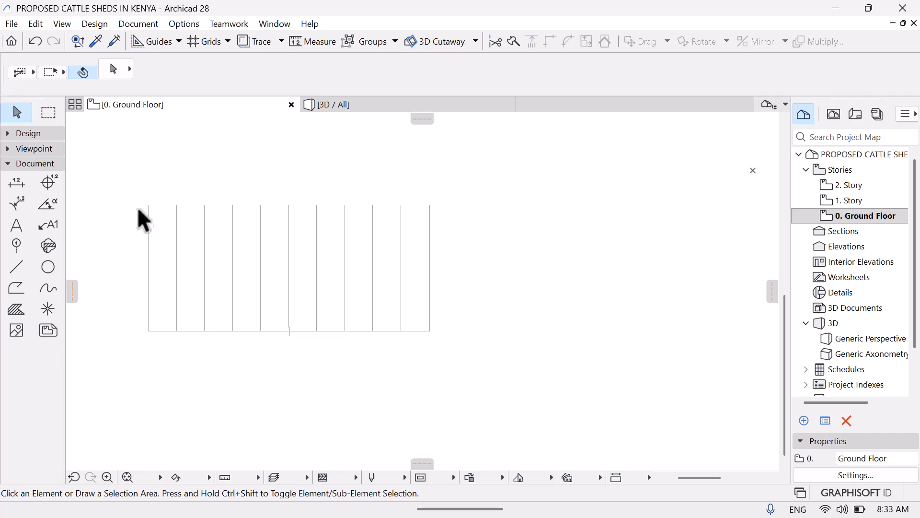
left_click(19, 268)
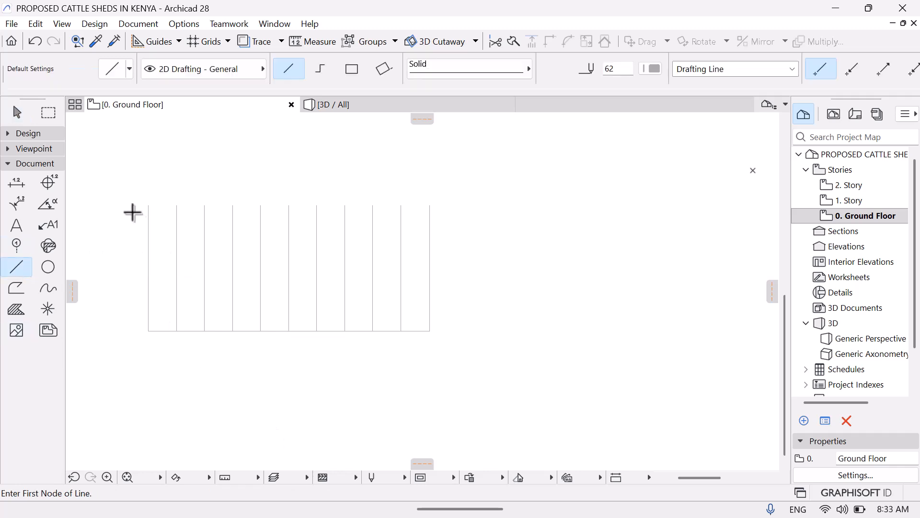
left_click(149, 206)
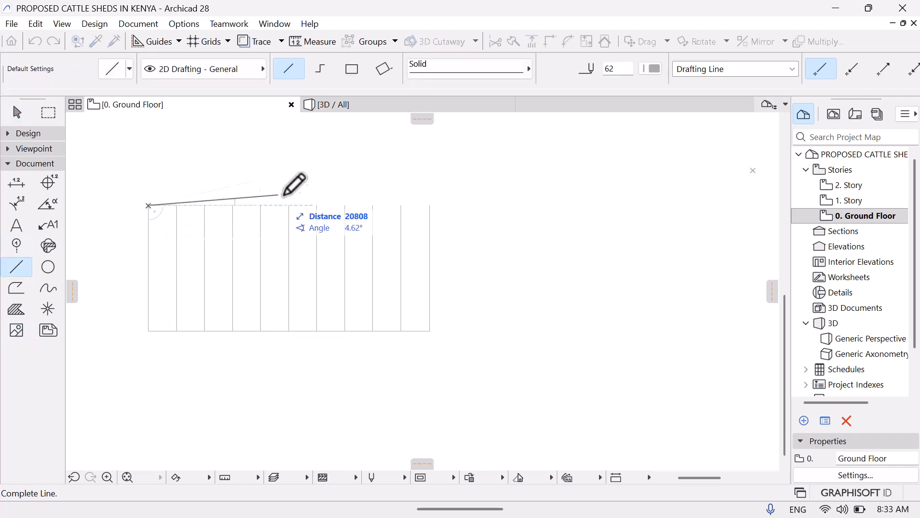
left_click(430, 206)
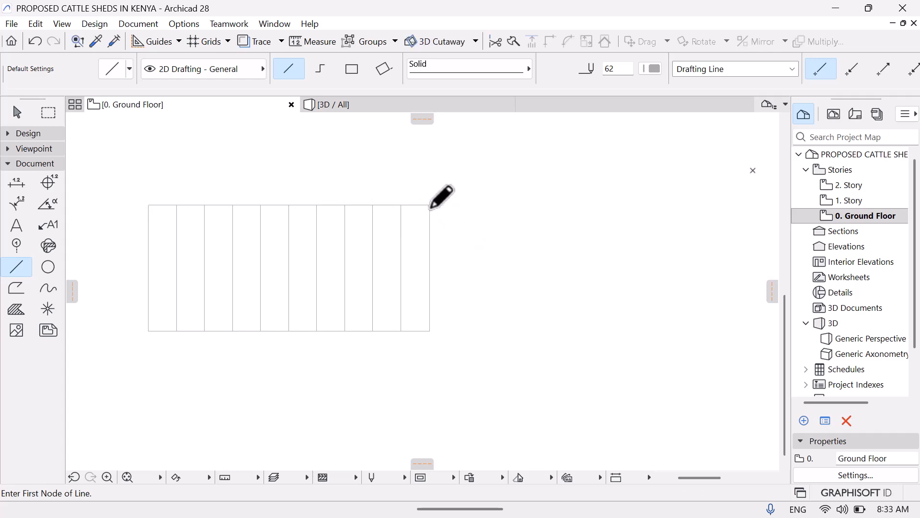
key("Escape")
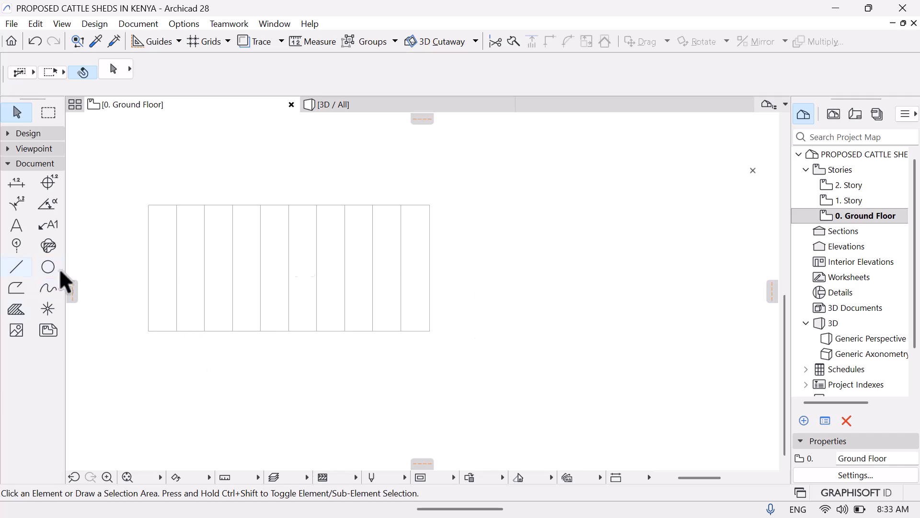
Drag a copy of the first vertical line horizontally to the left, placing it freehand outside the grid as a reference line
left_click(148, 291)
right_click(149, 291)
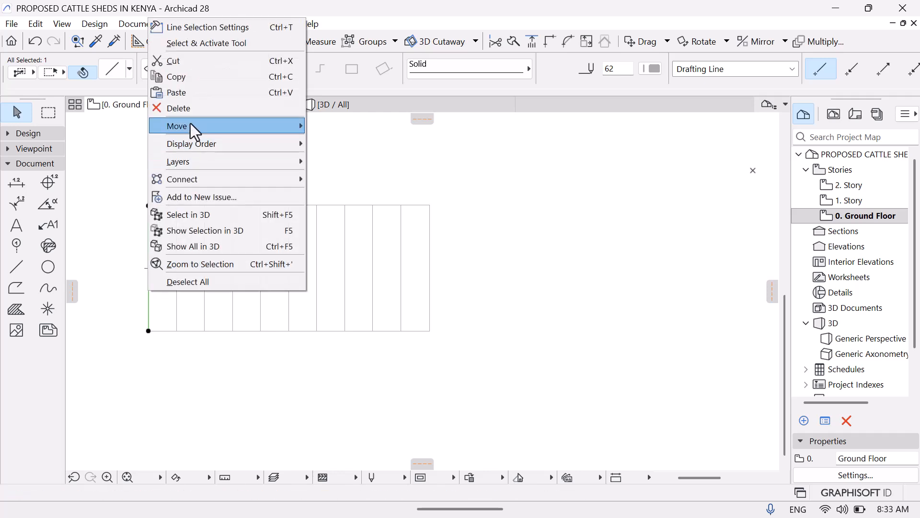
mouse_move(191, 126)
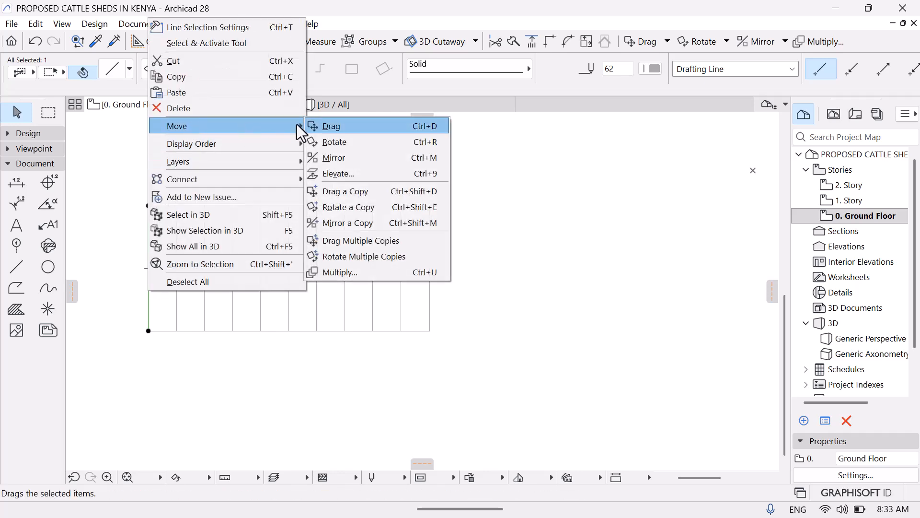
left_click(377, 192)
left_click(148, 254)
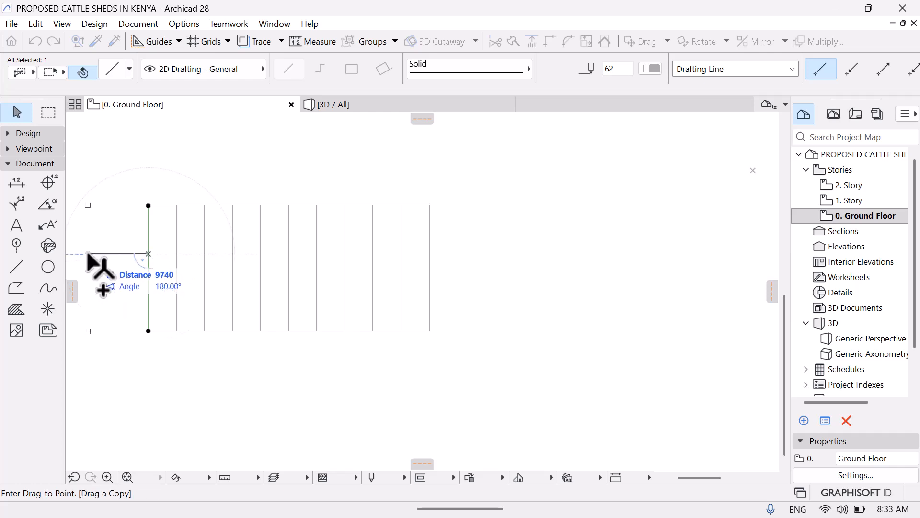
left_click(91, 254)
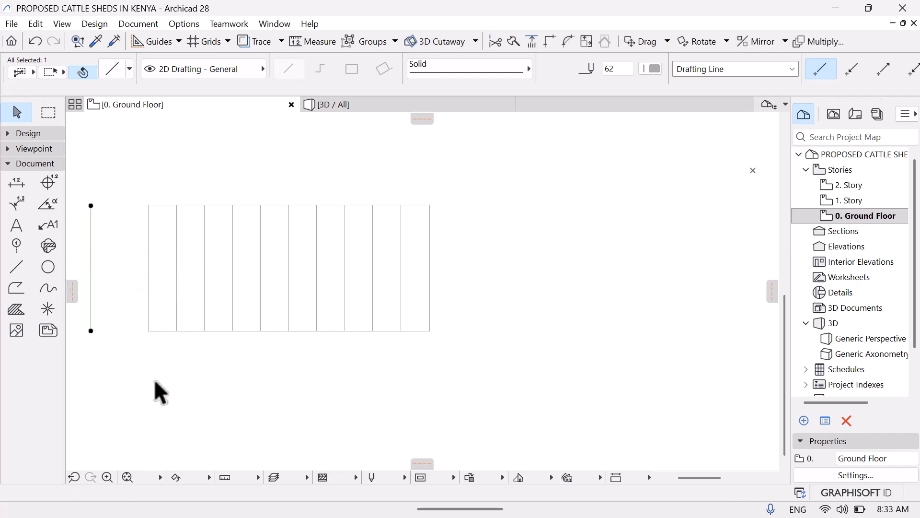
key("Escape")
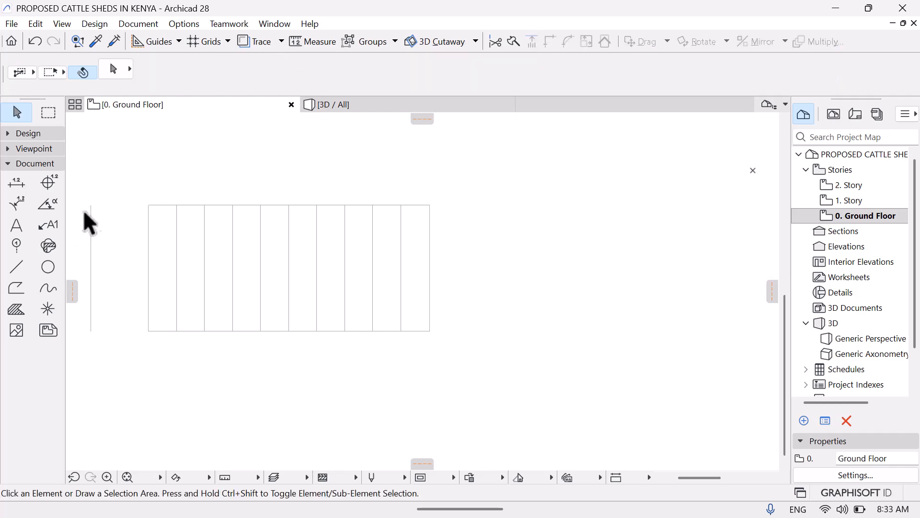
Stretch the upper end of the copied reference line so that the line is 4000 long, keeping its lower end fixed
left_click(91, 240)
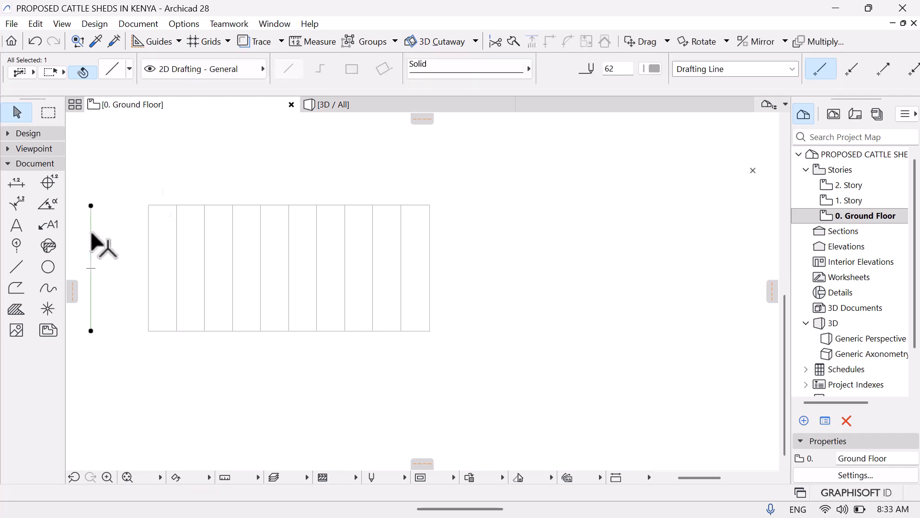
right_click(90, 210)
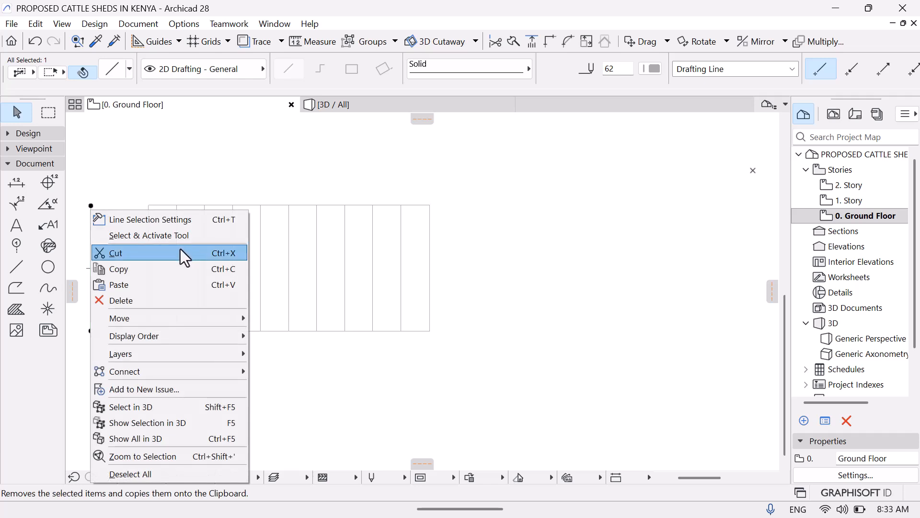
left_click(162, 236)
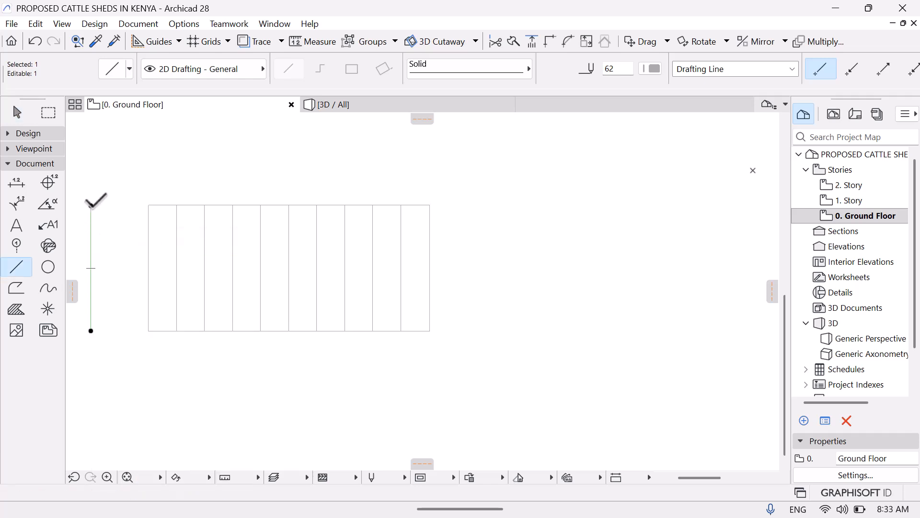
left_click(91, 205)
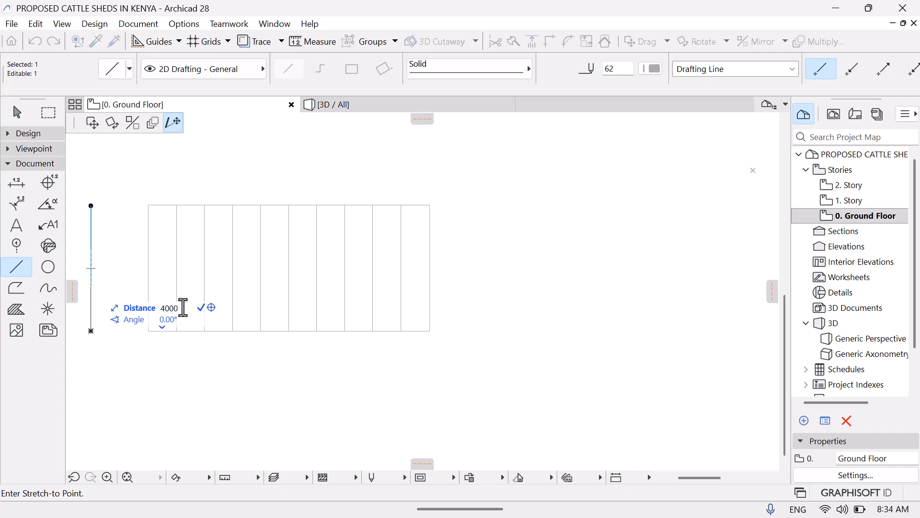
left_click(207, 309)
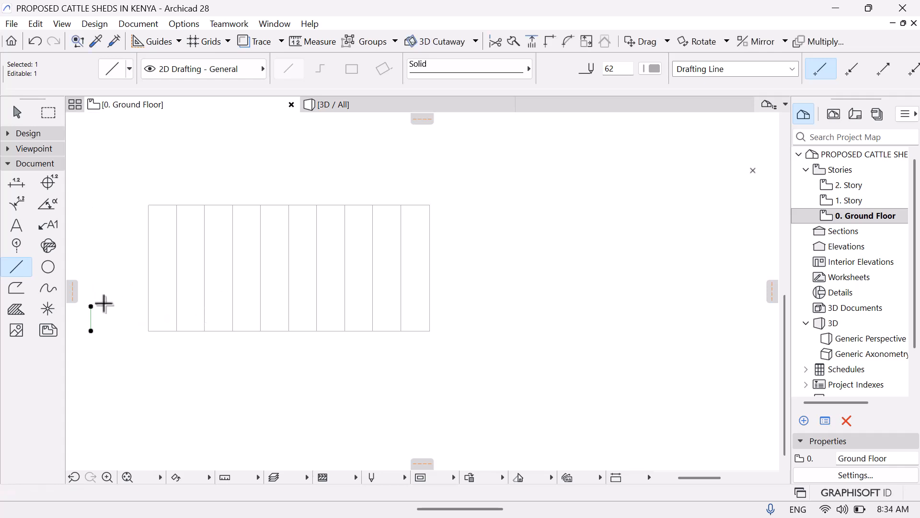
key("Escape")
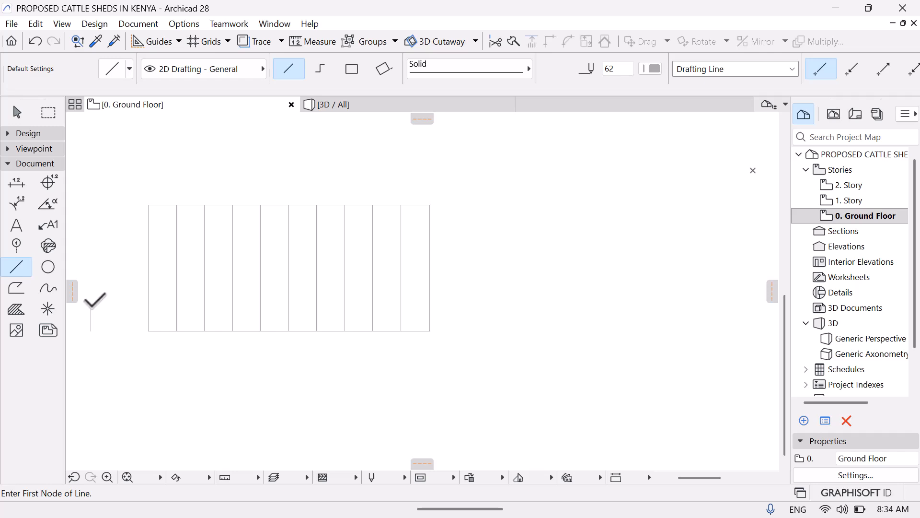
Draw a horizontal line from the top of the 4000 reference line across the grid, ending just past its right edge
left_click(91, 305)
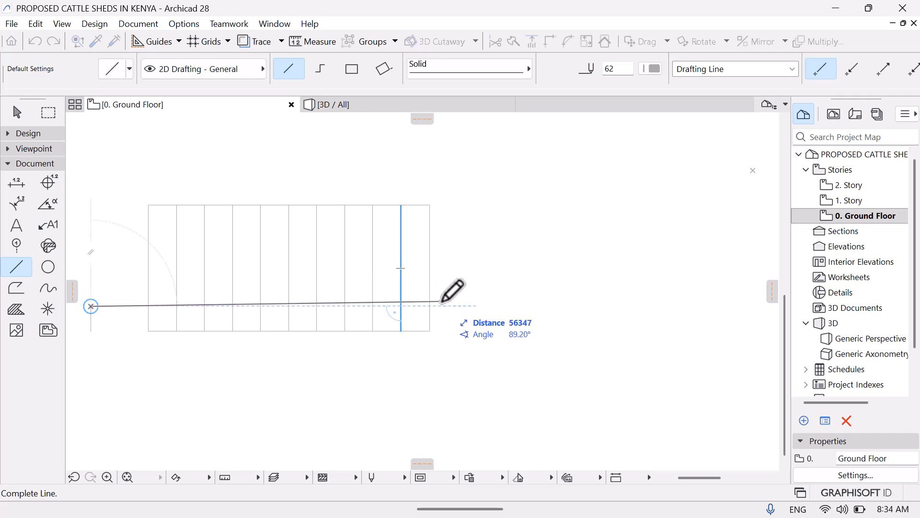
left_click(445, 305)
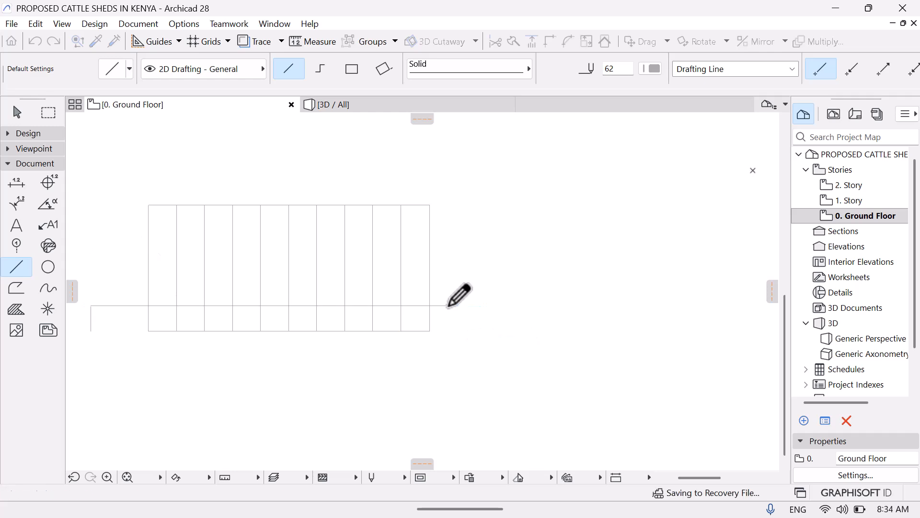
Draw a 4000 vertical line up from the reference line's top and a second horizontal from its upper end past the grid's right edge
left_click(91, 306)
type("4000")
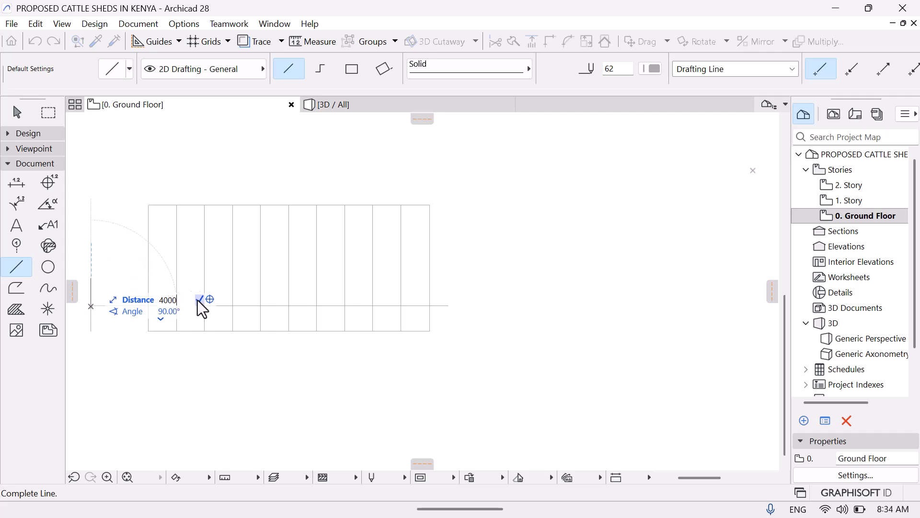
left_click(199, 299)
left_click(91, 282)
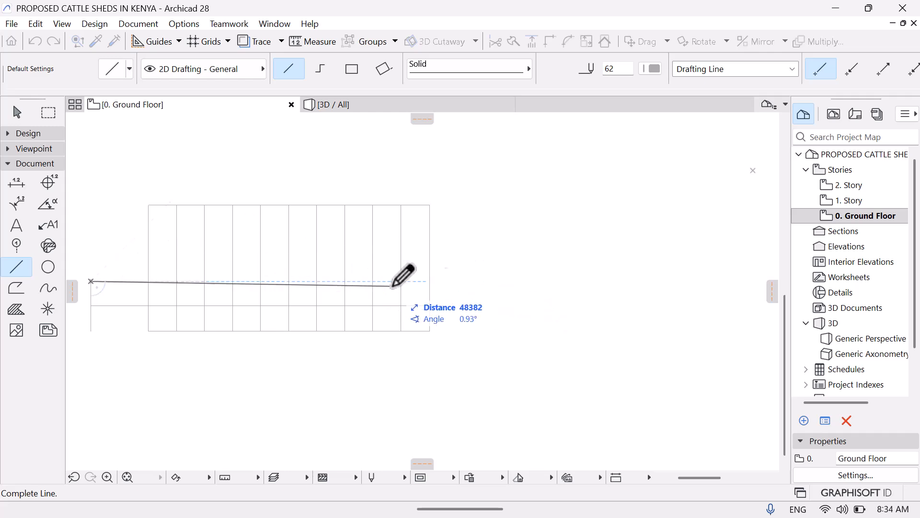
left_click(449, 282)
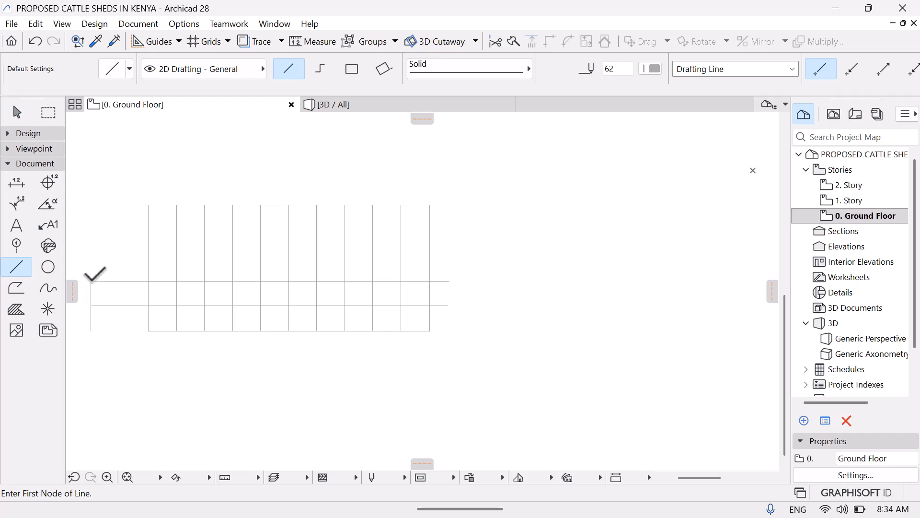
Draw another 4000 vertical segment up from the reference line's top and the third horizontal from its upper end past the grid's right edge
left_click(91, 282)
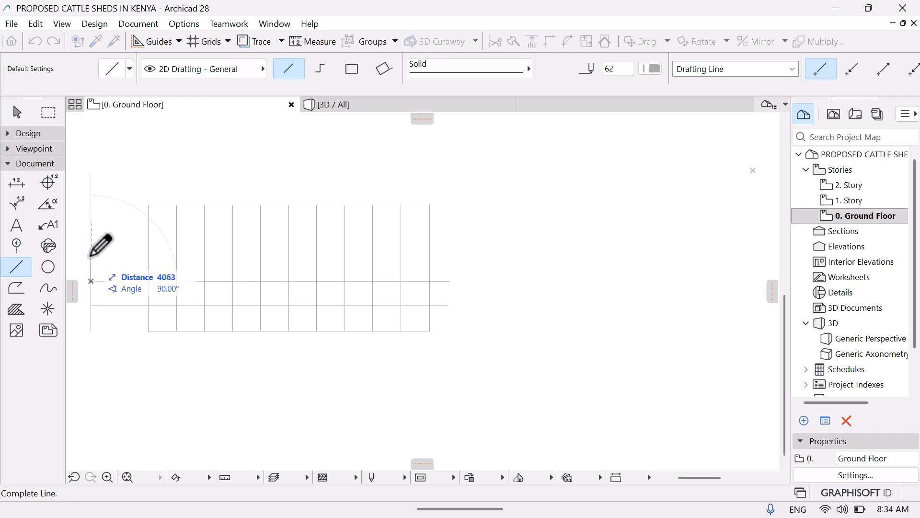
type("4000")
left_click(200, 278)
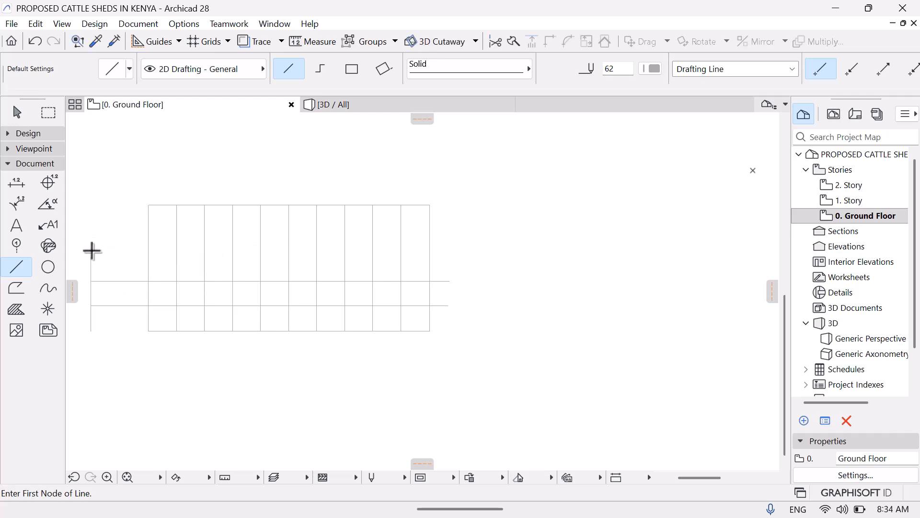
left_click(92, 257)
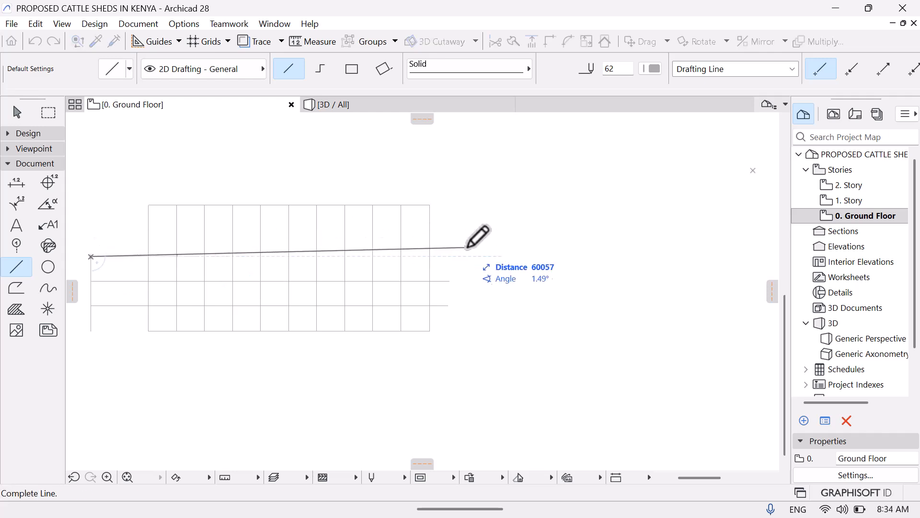
left_click(477, 256)
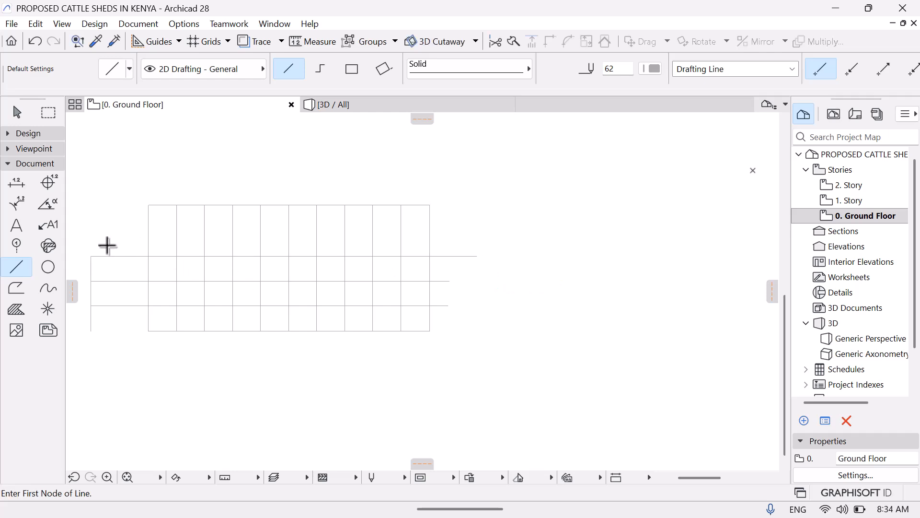
Extend the reference line with a further 4000 vertical segment and draw the fourth horizontal across the grid from its upper end
left_click(91, 256)
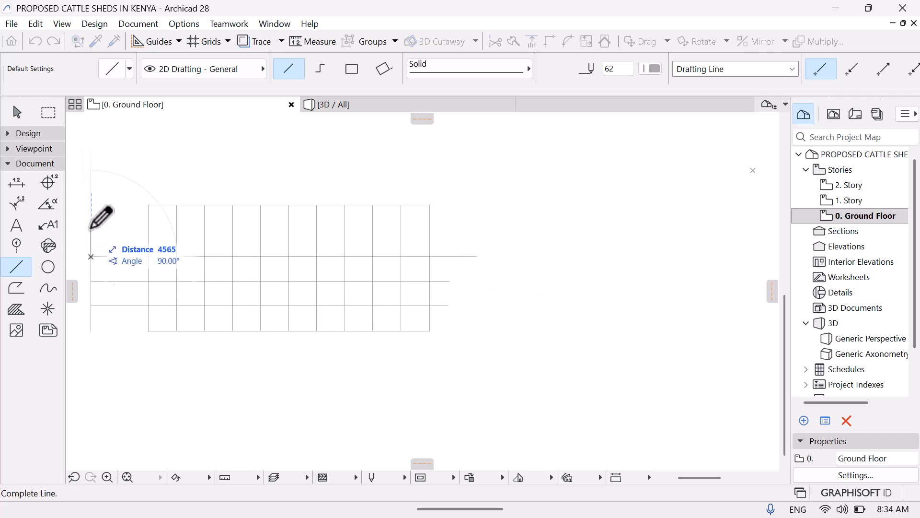
type("4000")
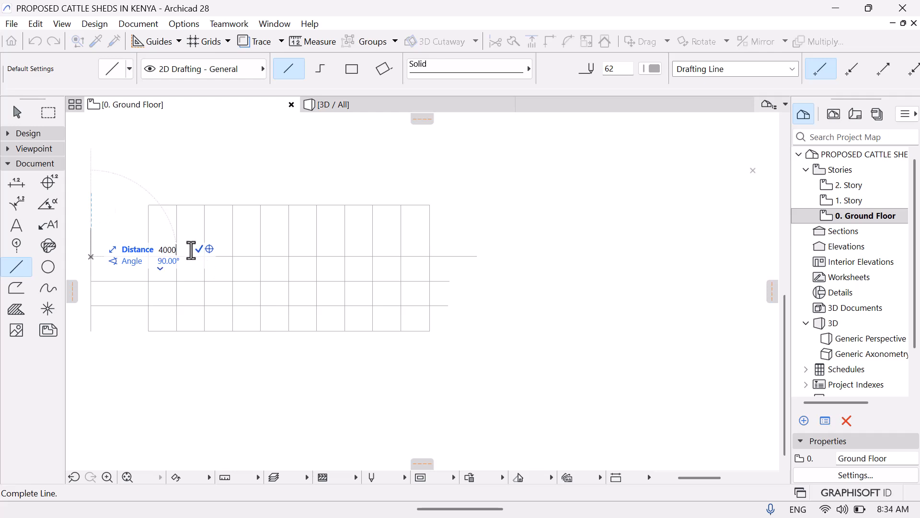
left_click(200, 250)
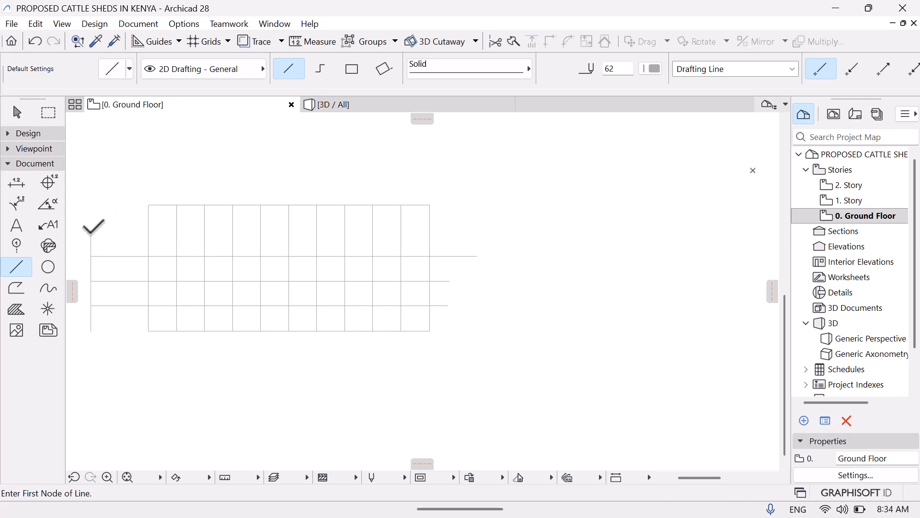
left_click(91, 232)
left_click(465, 230)
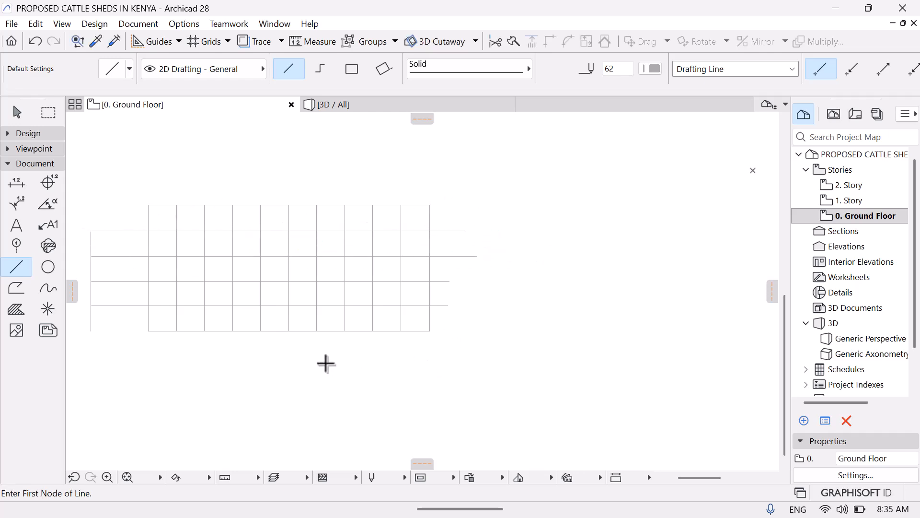
Activate the Column tool and open the segment options in its default settings
mouse_move(326, 363)
middle_mouse_down()
mouse_move(403, 333)
mouse_move(353, 397)
mouse_move(315, 385)
middle_mouse_up()
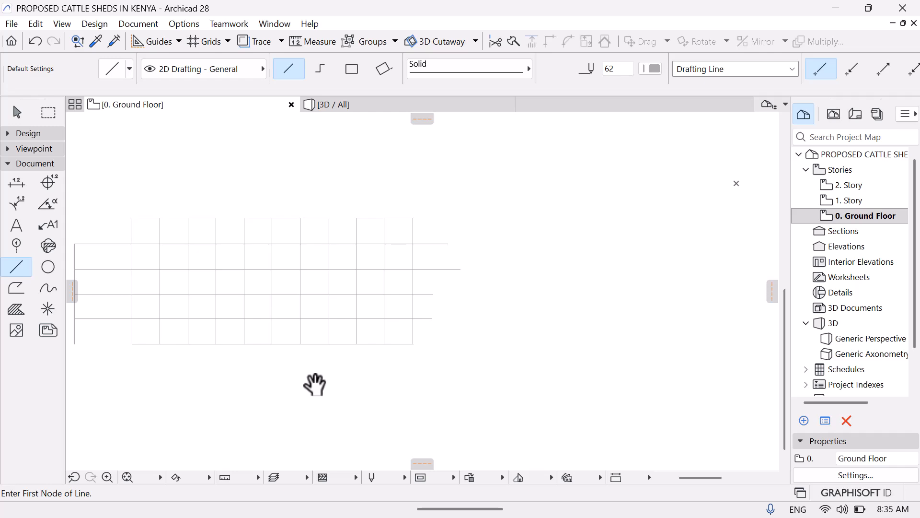
left_click(99, 24)
mouse_move(116, 39)
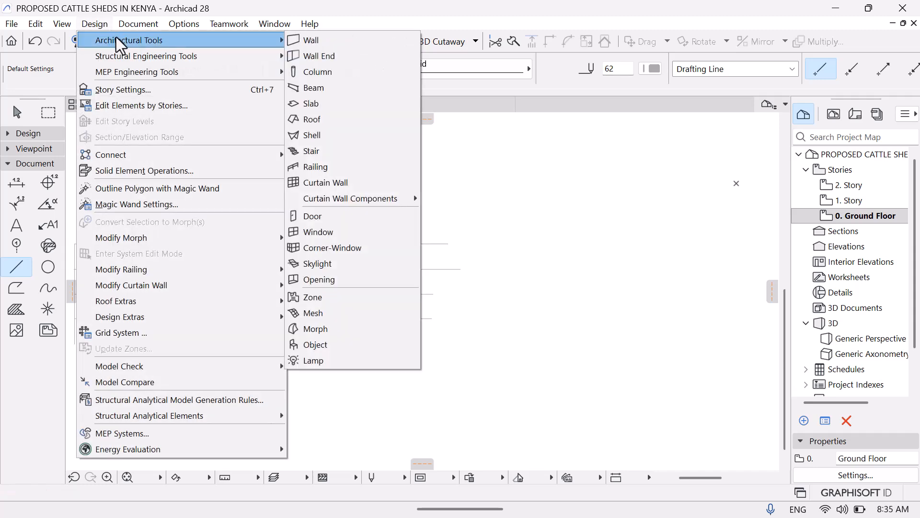
left_click(318, 72)
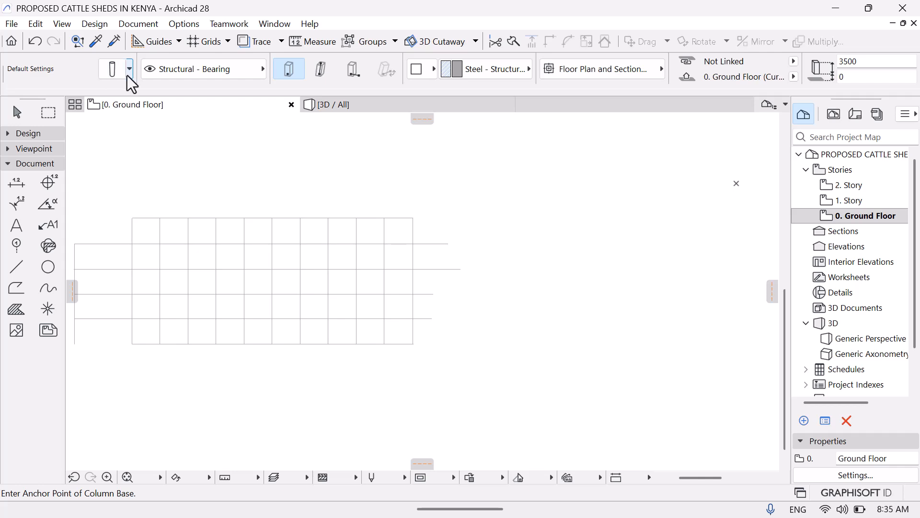
left_click(116, 65)
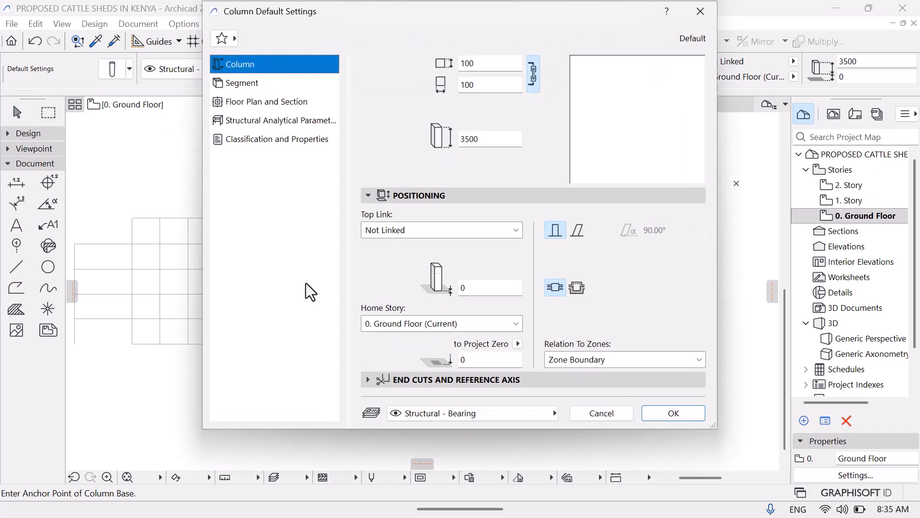
left_click(250, 85)
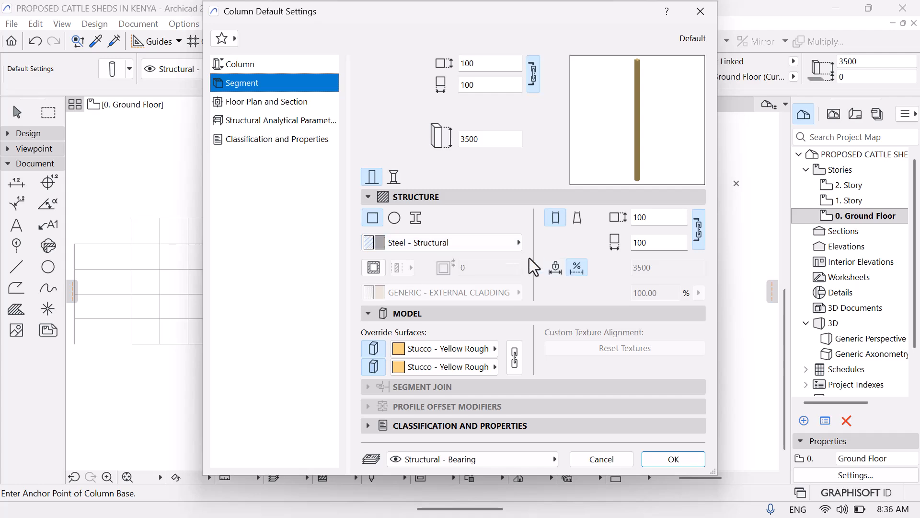
Search the building materials for concrete and structural entries, and choose Steel - Structural as the column's material
left_click(515, 243)
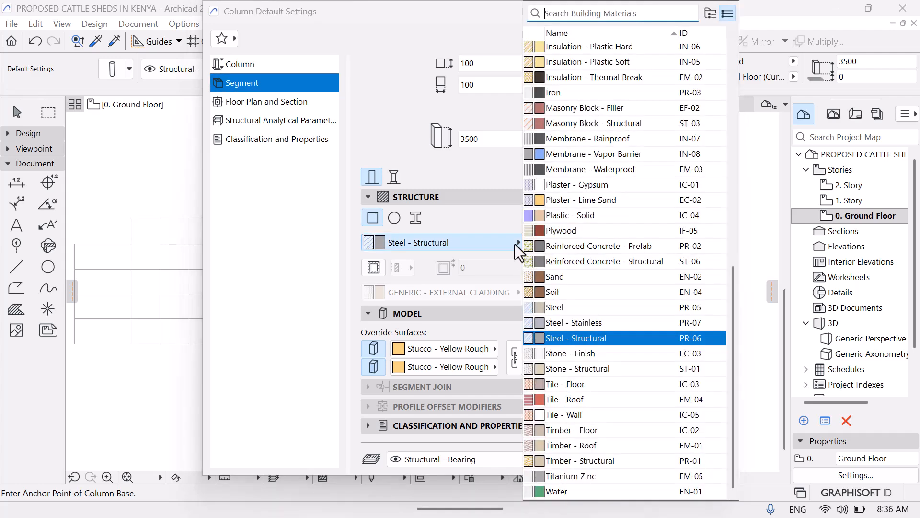
left_click(555, 12)
type("coln")
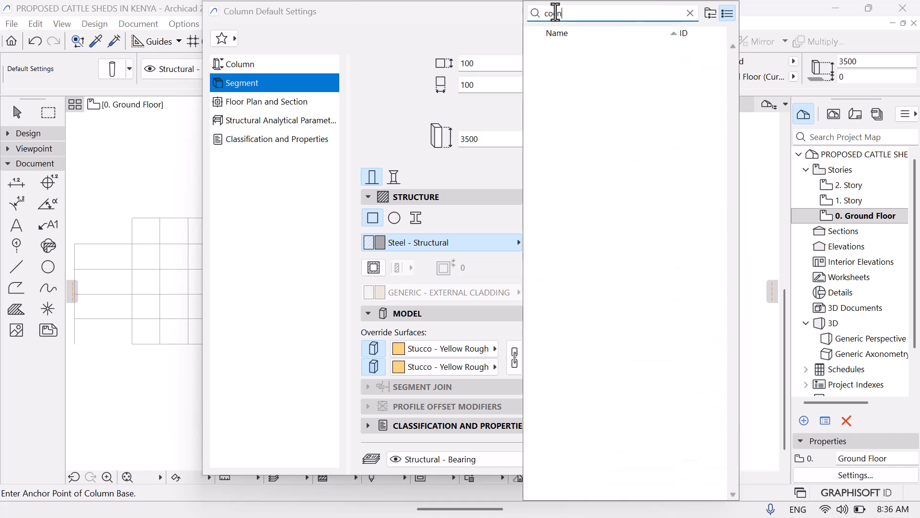
key("BackSpace")
key("BackSpace")
key("BackSpace")
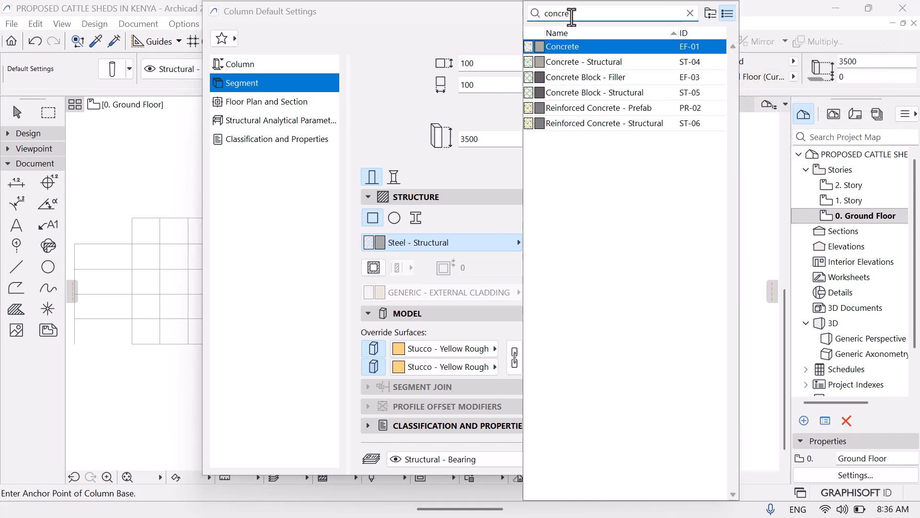
key("BackSpace")
key("BackSpace")
key("BackSpace")
key("BackSpace")
key("BackSpace")
key("BackSpace")
type("stru")
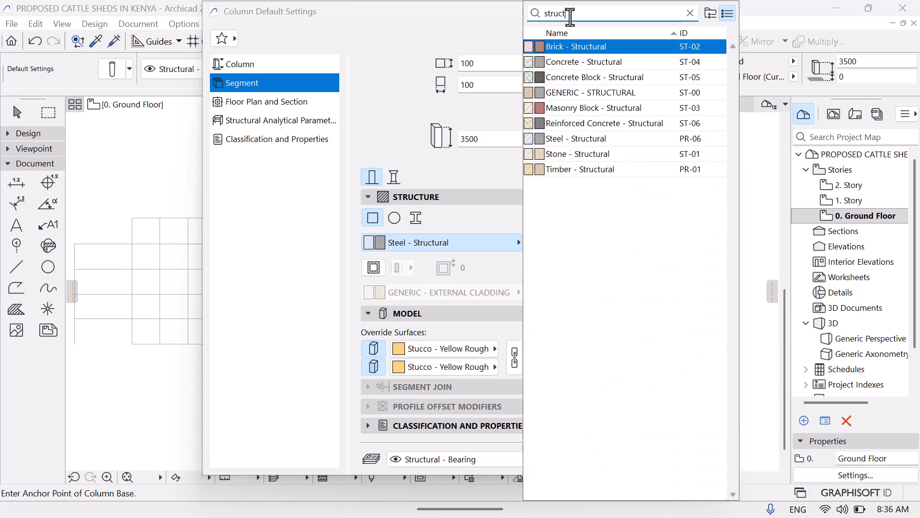
type("ct")
left_click(571, 143)
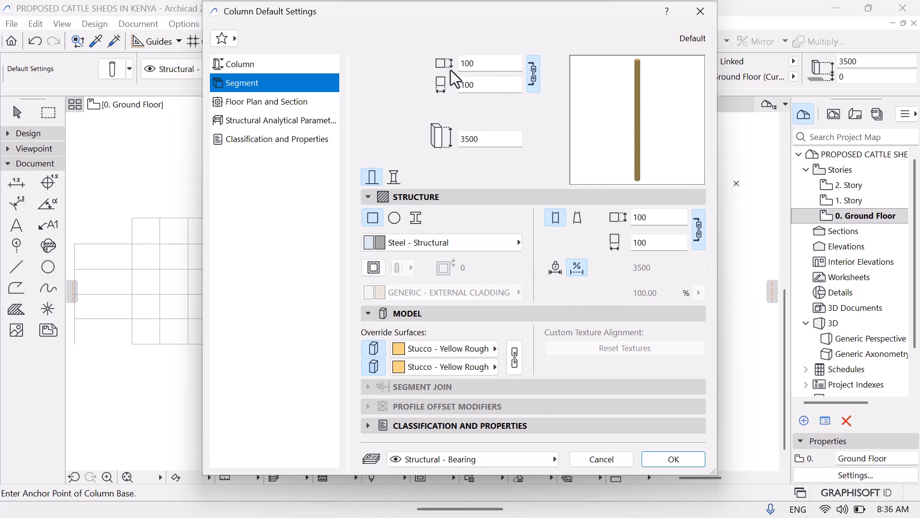
left_click(484, 63)
left_click(484, 85)
left_click(498, 65)
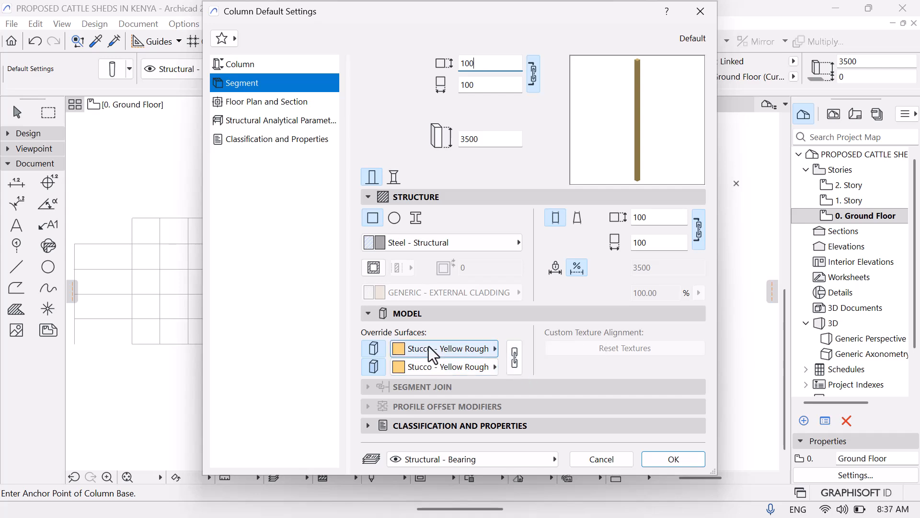
Try Stucco - Red Rough as the column's first surface override, and set it back to Stucco - Yellow Rough
left_click(494, 350)
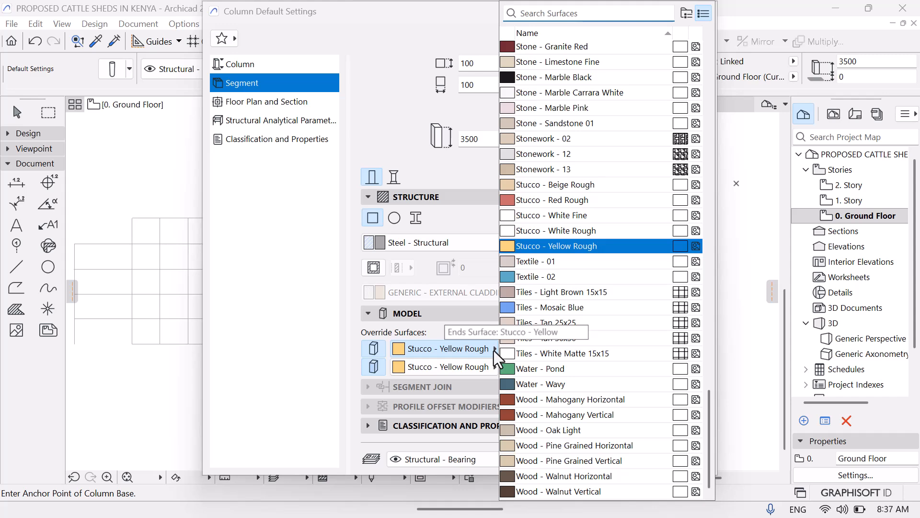
left_click(605, 291)
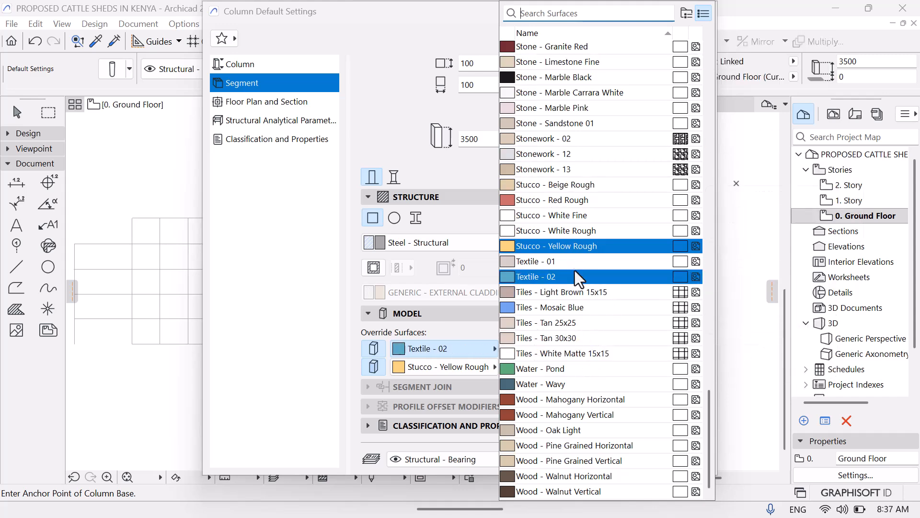
left_click(565, 201)
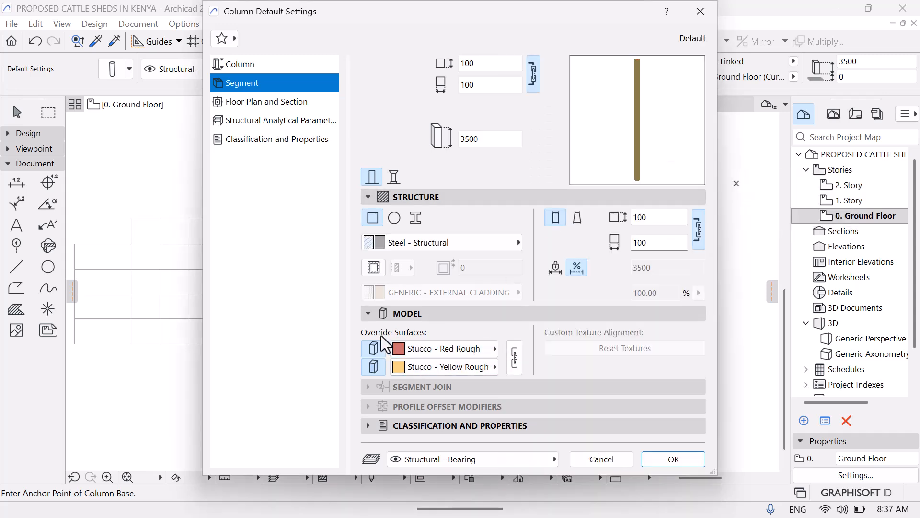
left_click(498, 349)
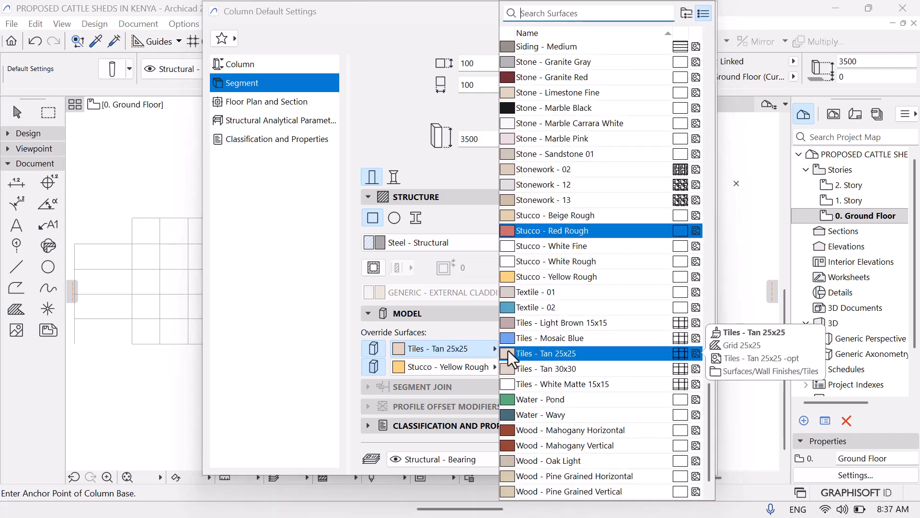
left_click(539, 275)
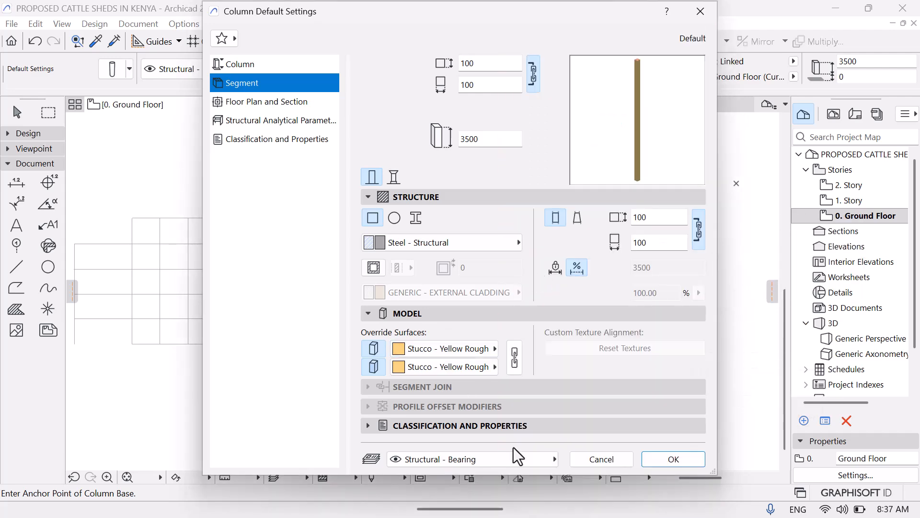
Review the column's classification and properties, and accept the default column settings
left_click(238, 65)
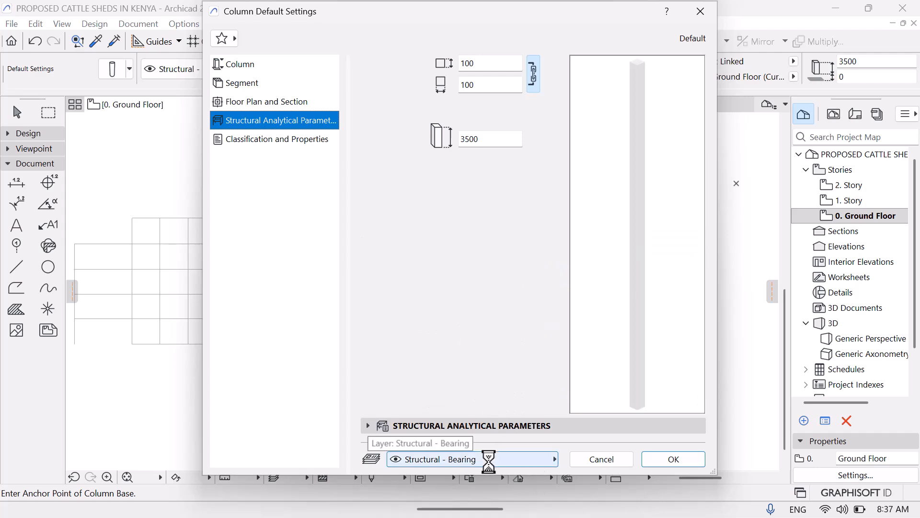
left_click(294, 142)
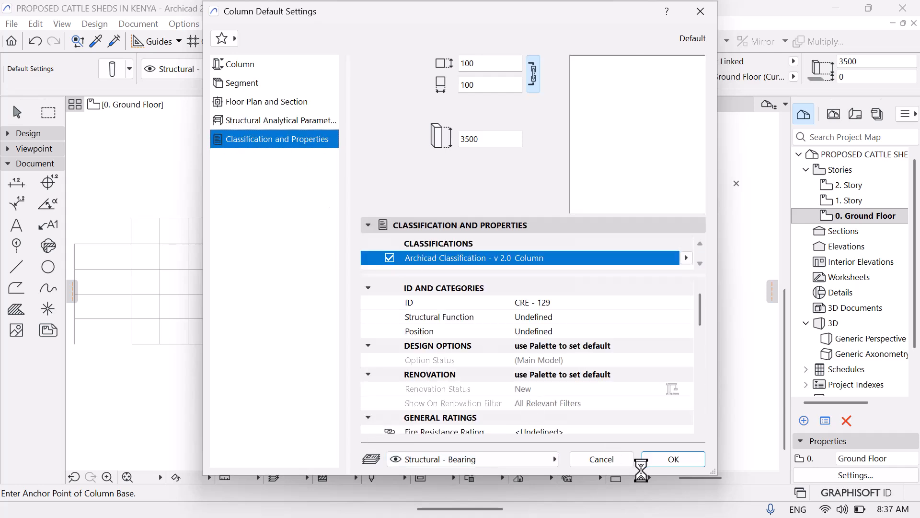
left_click(673, 461)
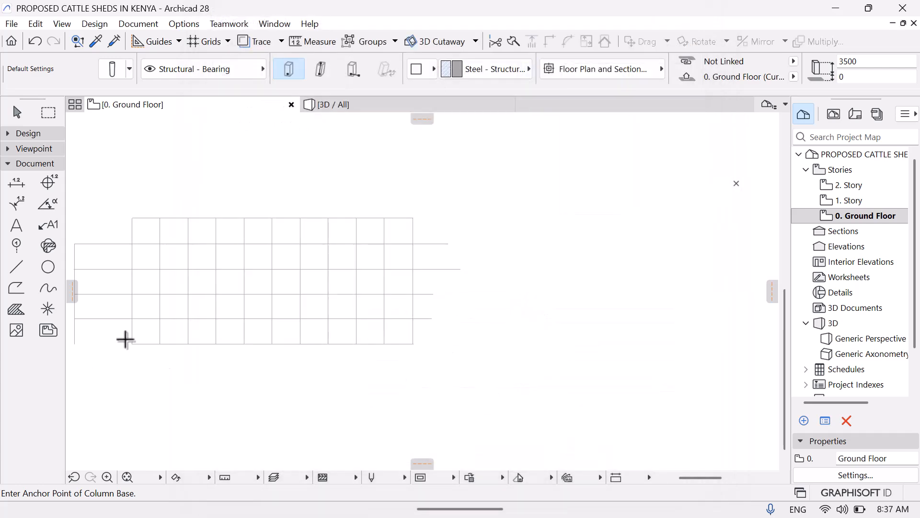
Place columns on the grid's first vertical line at its lower-left corner and at the first horizontal above the baseline
left_click(106, 477)
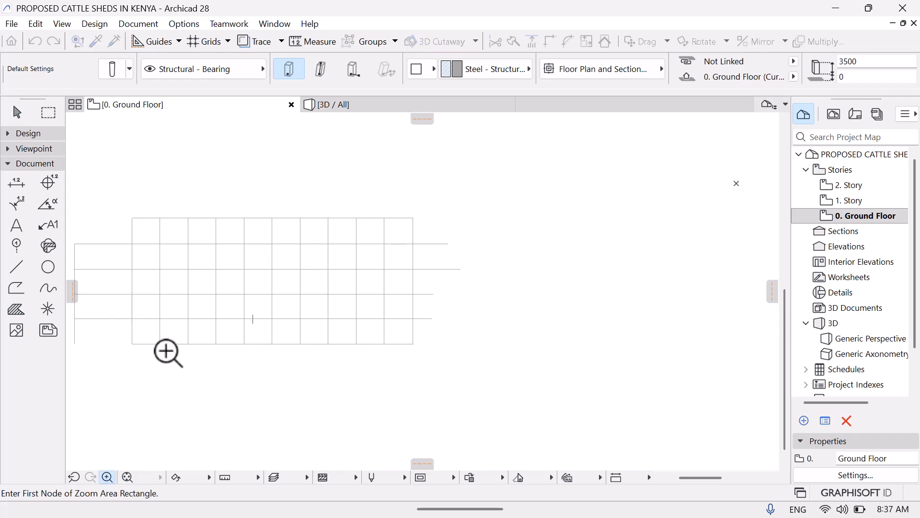
left_click(104, 306)
left_click(166, 357)
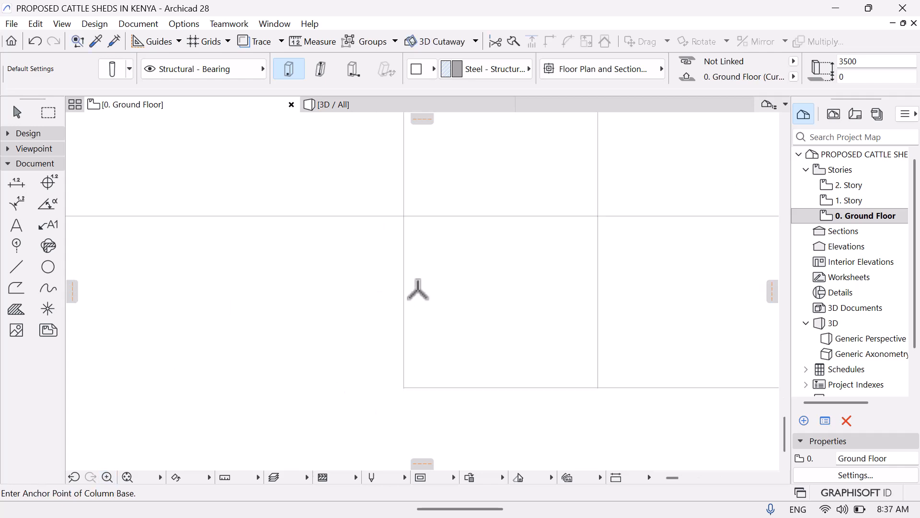
middle_click_drag(419, 290, 378, 280)
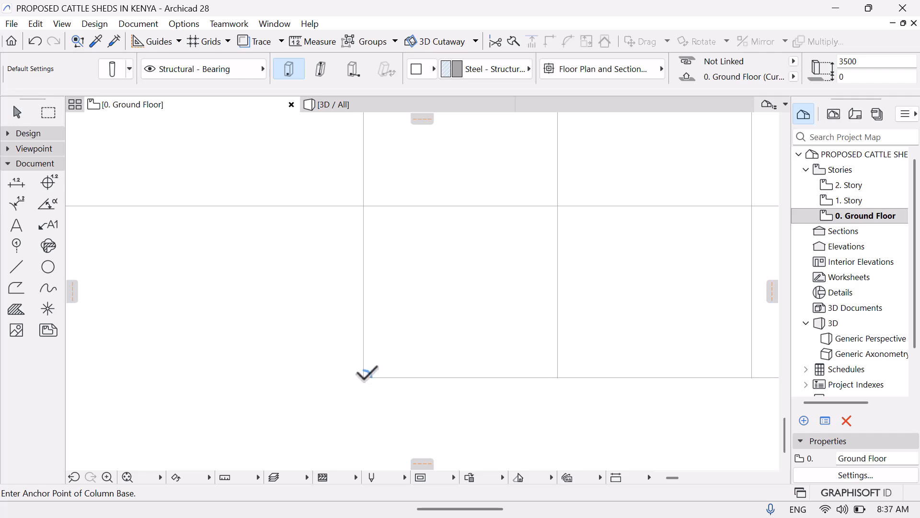
left_click(364, 206)
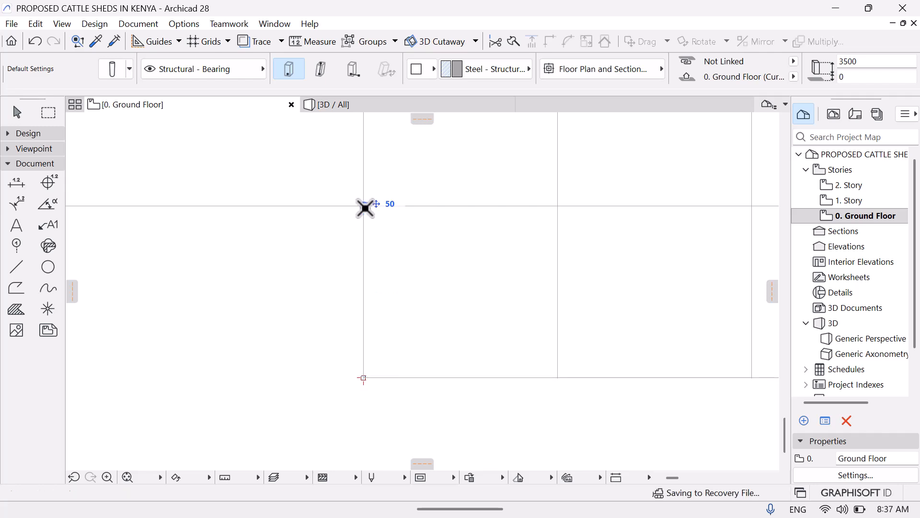
Place columns at the remaining intersections of the grid's first vertical line, from the second horizontal above the baseline up to the top edge
middle_click_drag(411, 279, 335, 435)
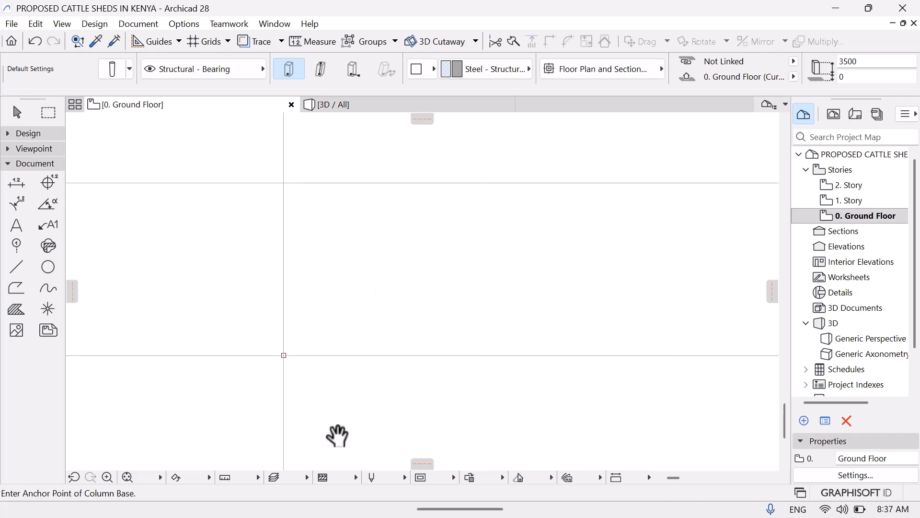
middle_click_drag(307, 237, 214, 378)
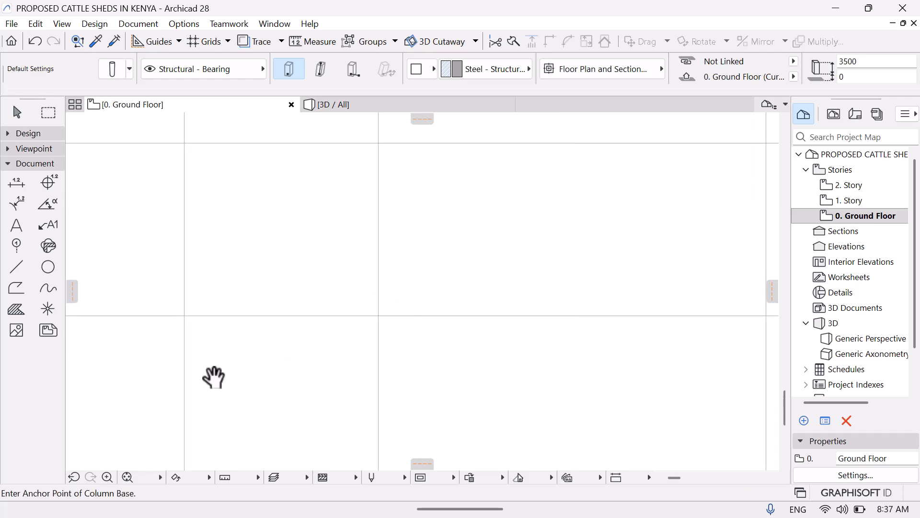
left_click(185, 316)
middle_click_drag(238, 436, 220, 419)
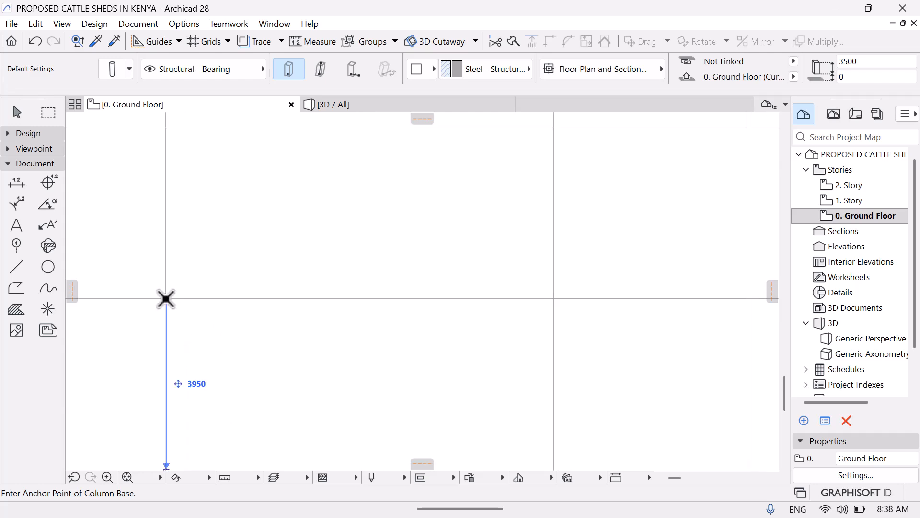
middle_click_drag(220, 230, 225, 387)
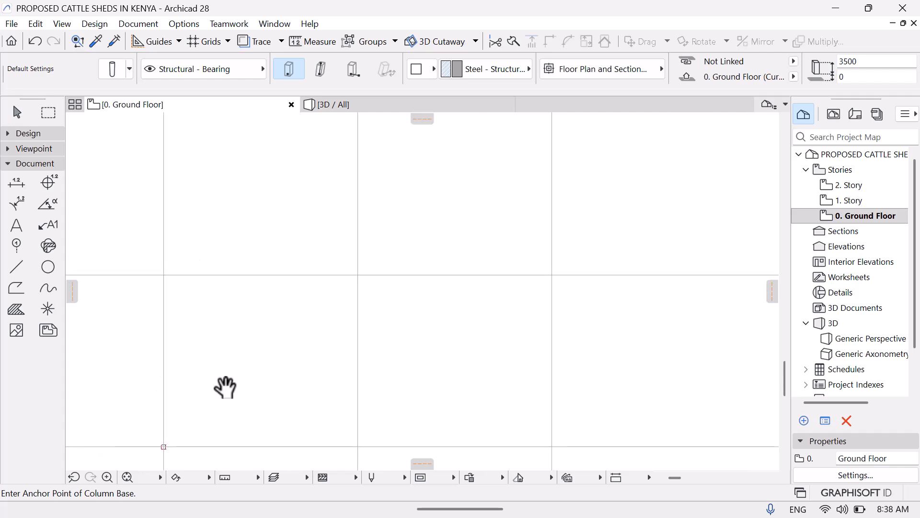
left_click(164, 275)
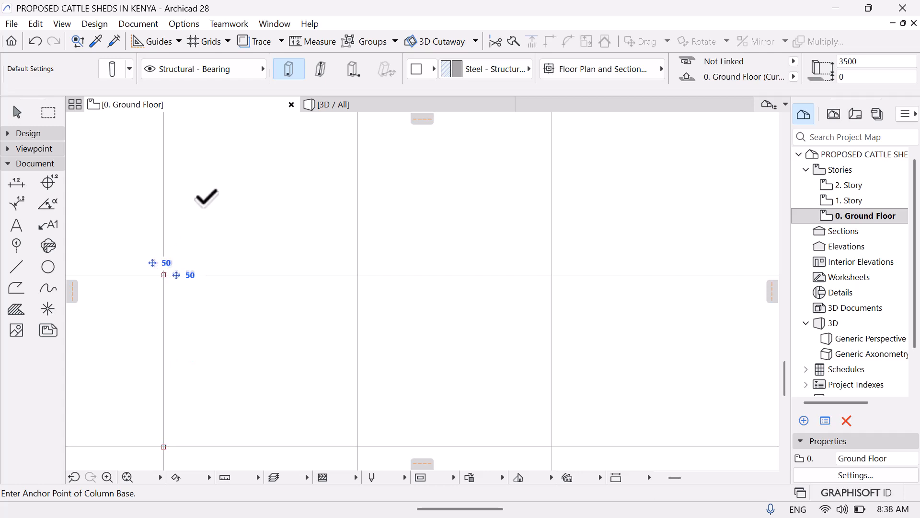
middle_click_drag(209, 211, 200, 360)
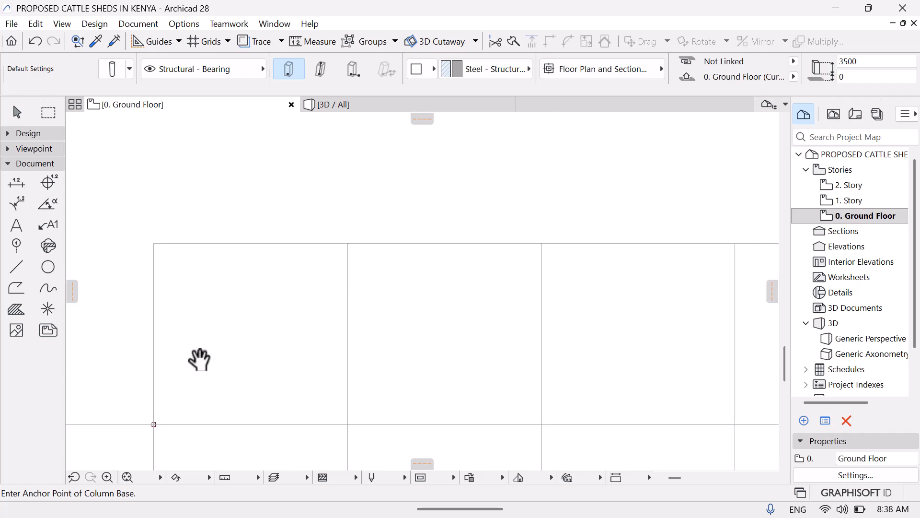
left_click(153, 243)
Place columns on the second and third vertical grid lines at the top edge and at the first horizontal below it
left_click(347, 243)
middle_click_drag(312, 358, 209, 339)
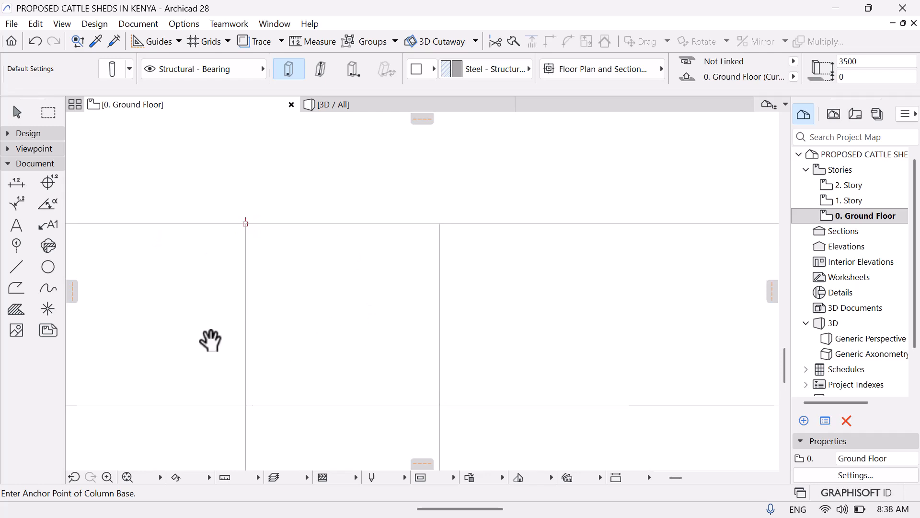
left_click(439, 224)
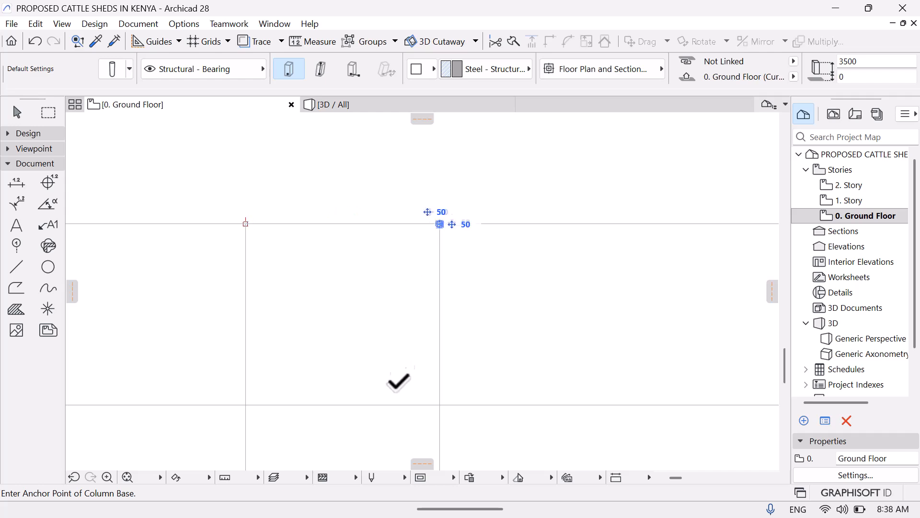
left_click(246, 405)
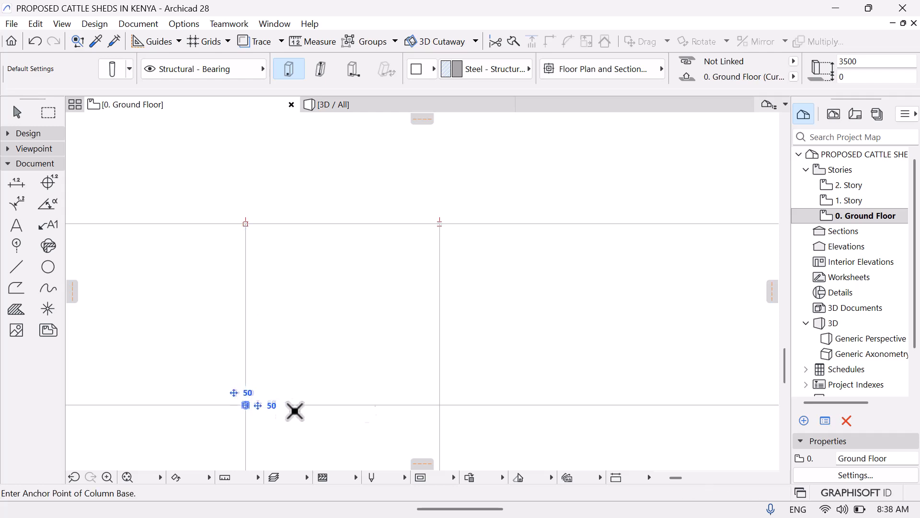
left_click(439, 406)
Place columns where the second and third vertical lines cross the second and third horizontals below the top edge
middle_click_drag(284, 343, 251, 159)
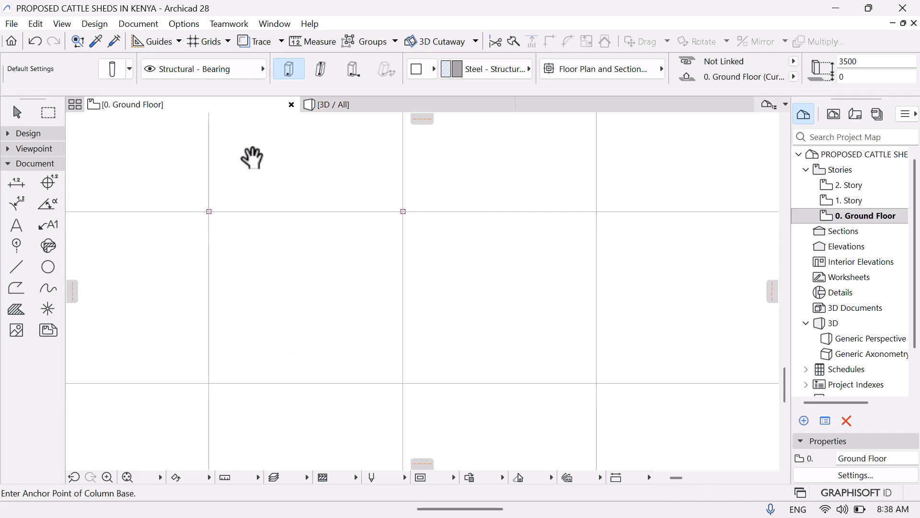
middle_click_drag(249, 360, 253, 305)
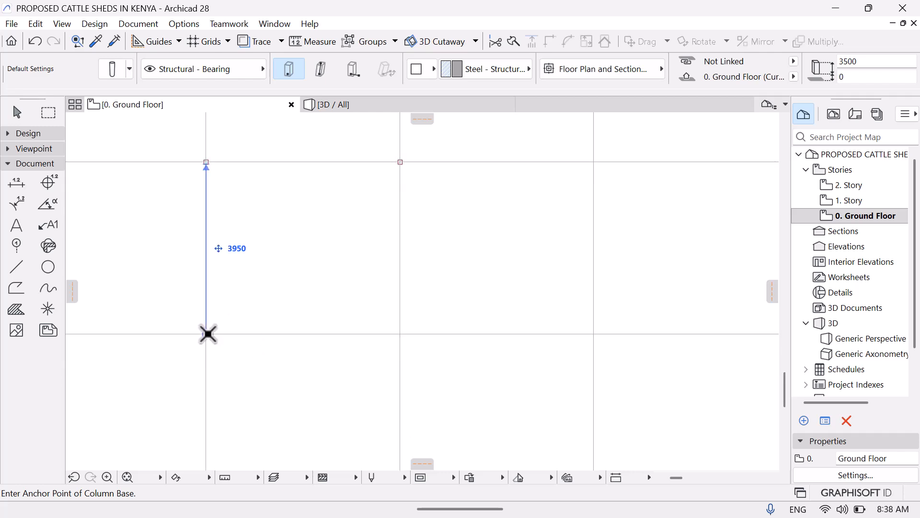
left_click(207, 334)
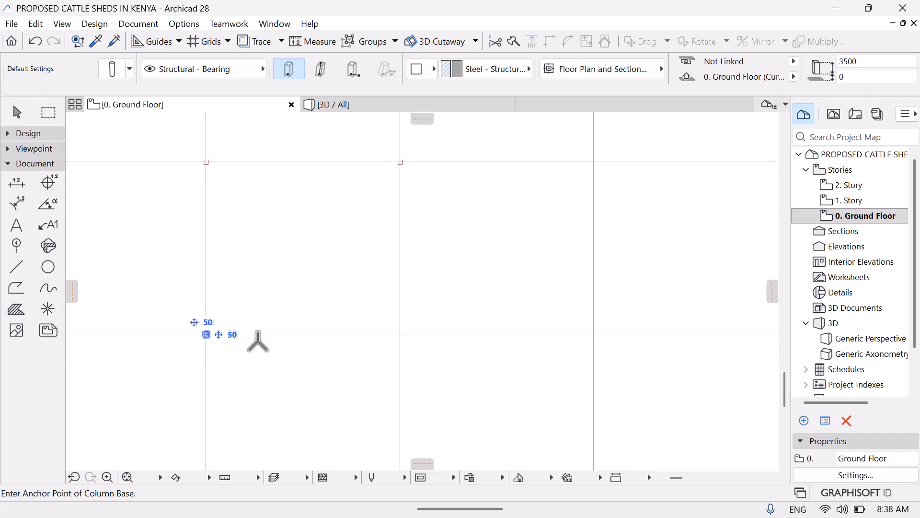
left_click(401, 334)
middle_click_drag(288, 298, 281, 200)
middle_click_drag(243, 373, 232, 260)
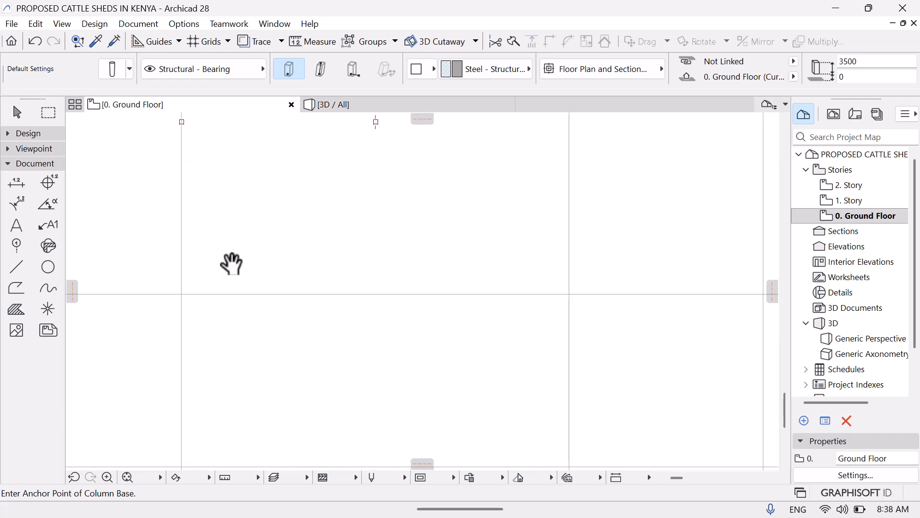
left_click(182, 294)
middle_click_drag(299, 283, 261, 275)
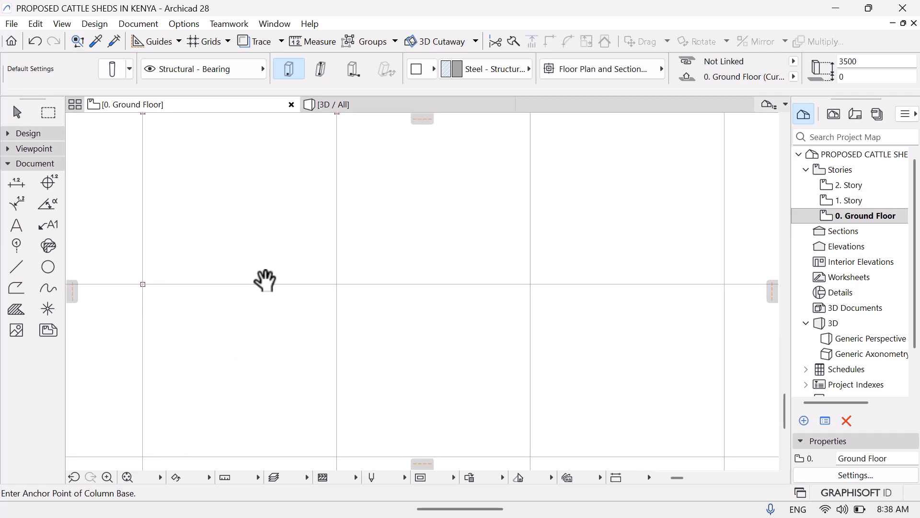
left_click(338, 284)
Place columns on the second and third vertical lines at the first horizontal above the baseline and at the baseline
middle_click_drag(260, 233, 231, 141)
middle_click_drag(173, 319, 190, 227)
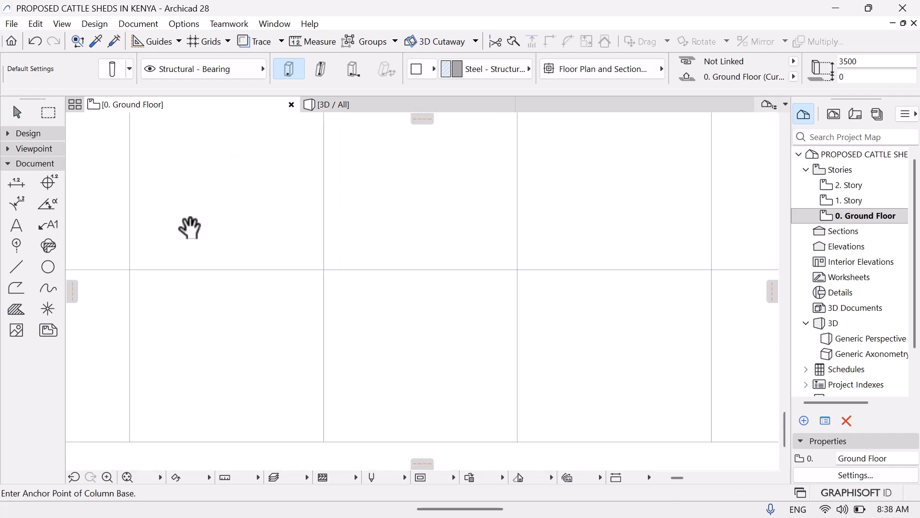
left_click(130, 271)
left_click(325, 270)
middle_click_drag(211, 327, 220, 236)
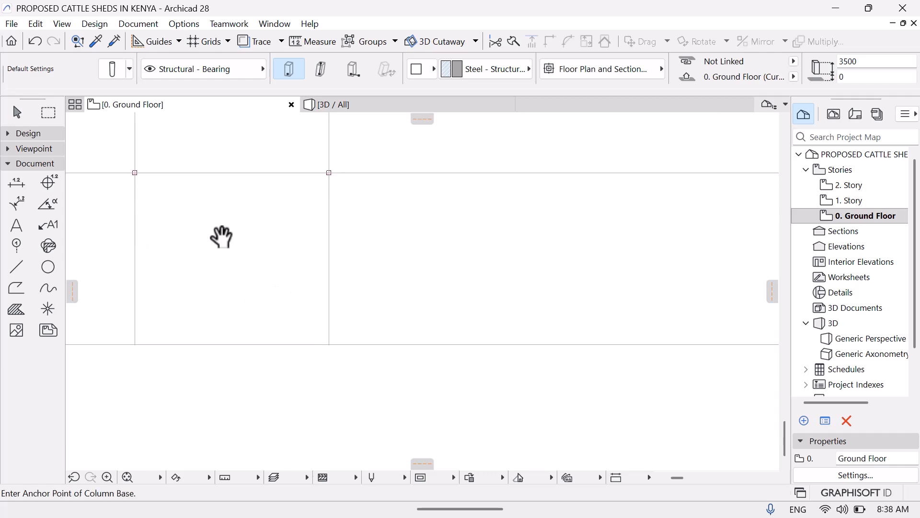
left_click(135, 341)
left_click(329, 343)
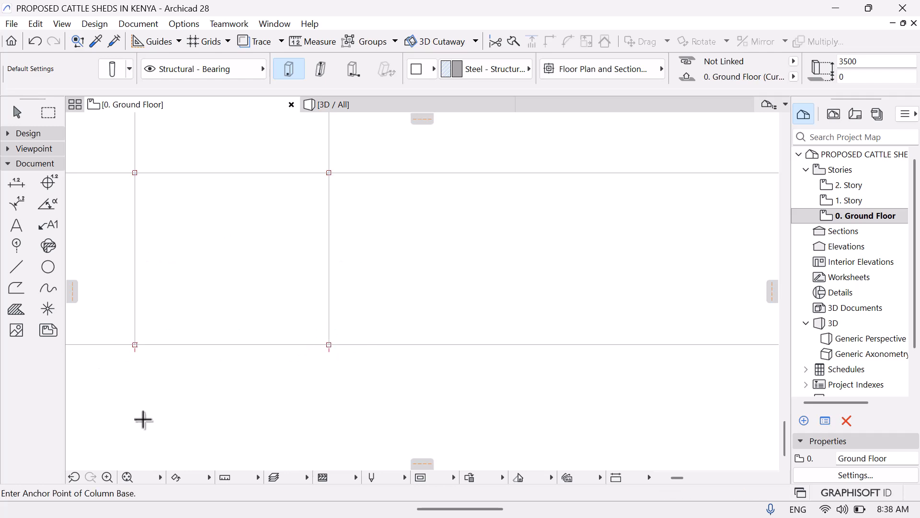
Place columns on the fourth vertical grid line at the top edge and at the first two horizontals below it
left_click(107, 477)
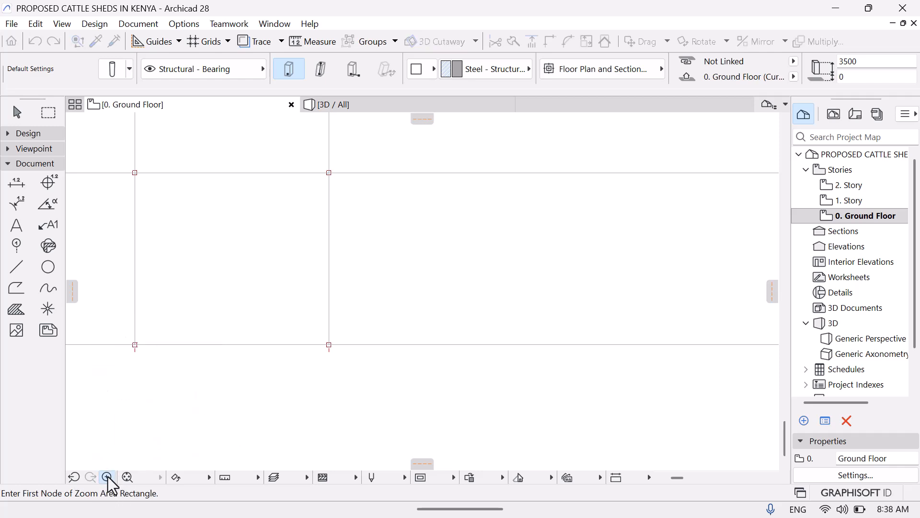
left_click(112, 320)
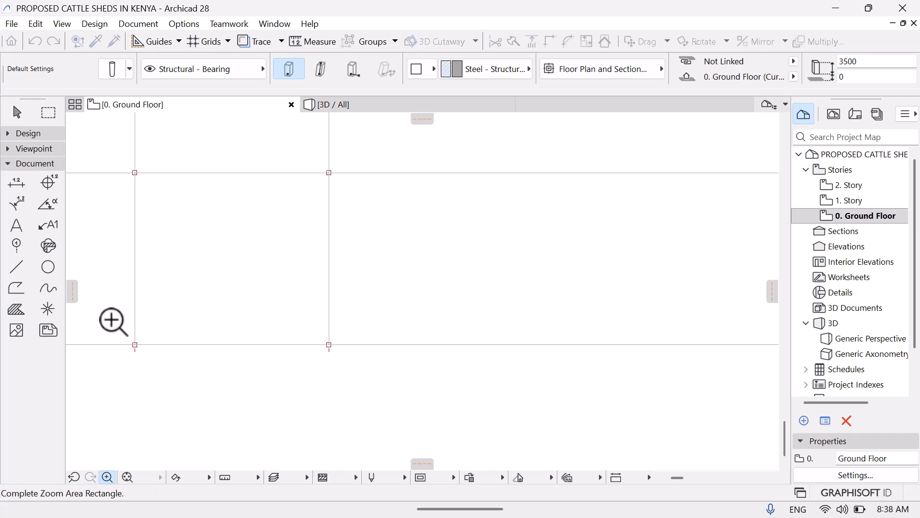
left_click(178, 371)
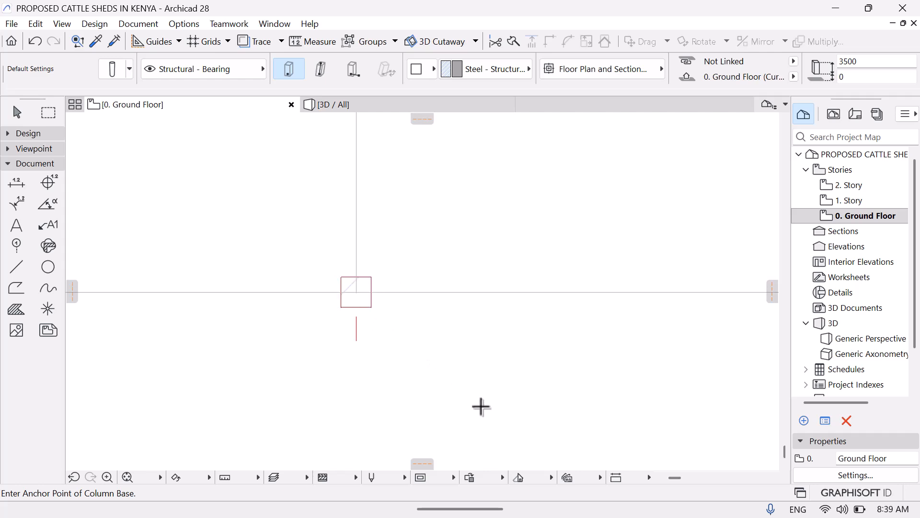
left_click(126, 481)
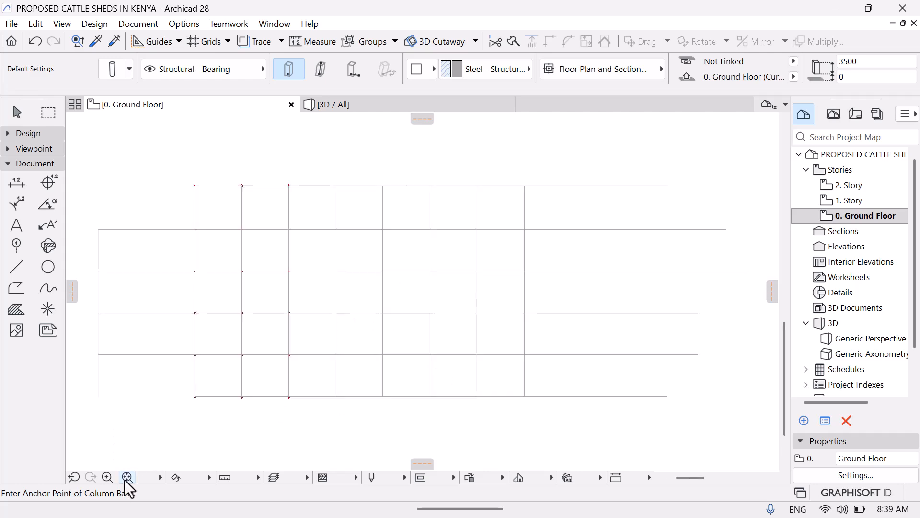
middle_click_drag(351, 366, 225, 377)
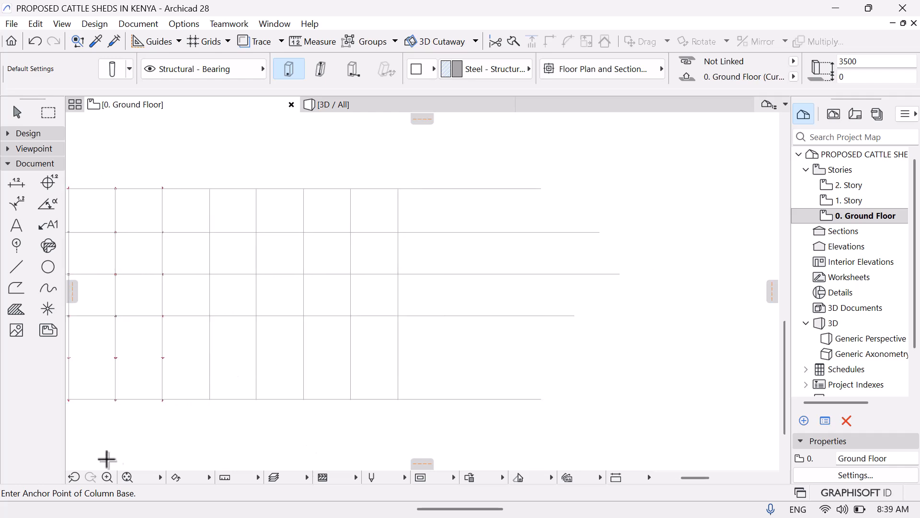
left_click(108, 477)
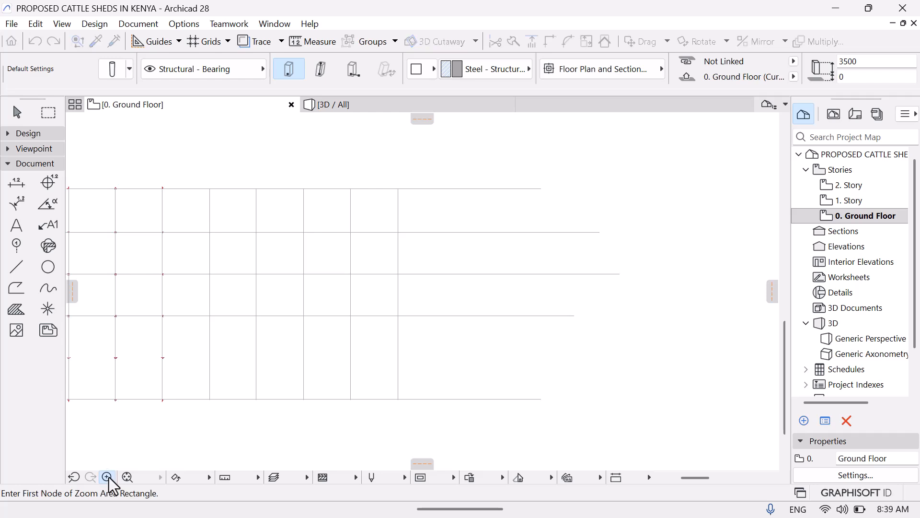
left_click(195, 182)
left_click(246, 215)
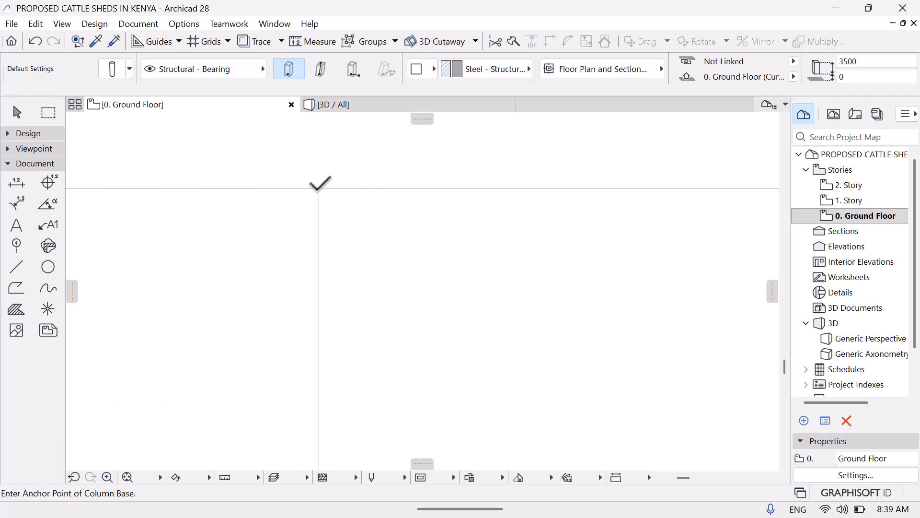
middle_click_drag(228, 285, 232, 205)
middle_click_drag(251, 394, 261, 201)
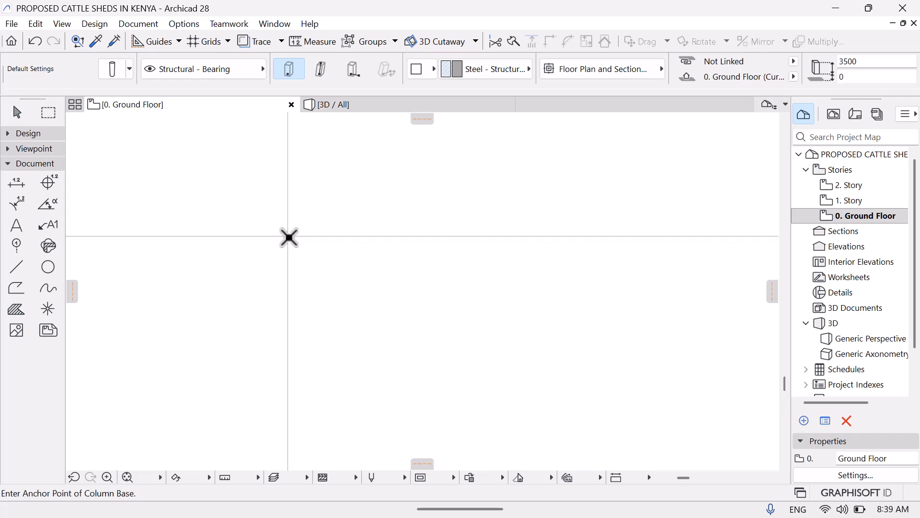
middle_click_drag(251, 329, 204, 147)
middle_click_drag(211, 324, 205, 221)
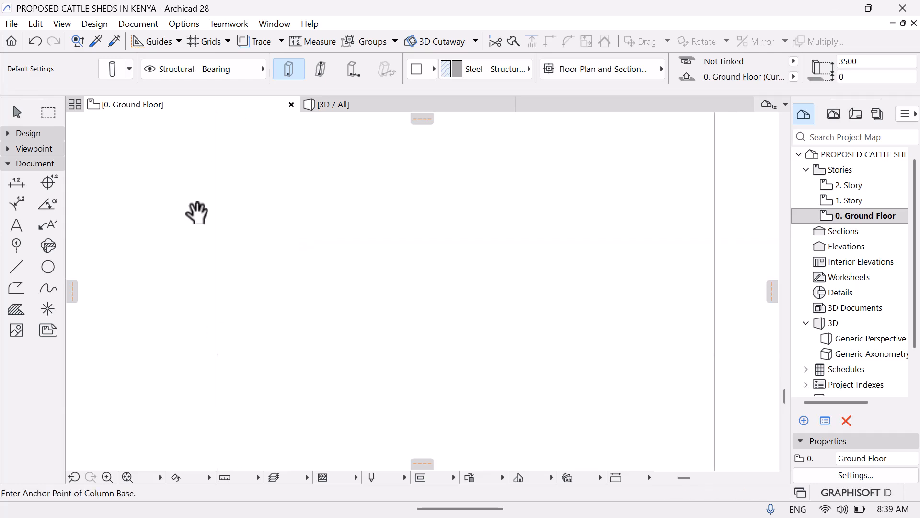
left_click(217, 355)
Place columns at the three lowest intersections of the fourth vertical grid line, ending at the baseline
middle_click_drag(184, 283, 170, 120)
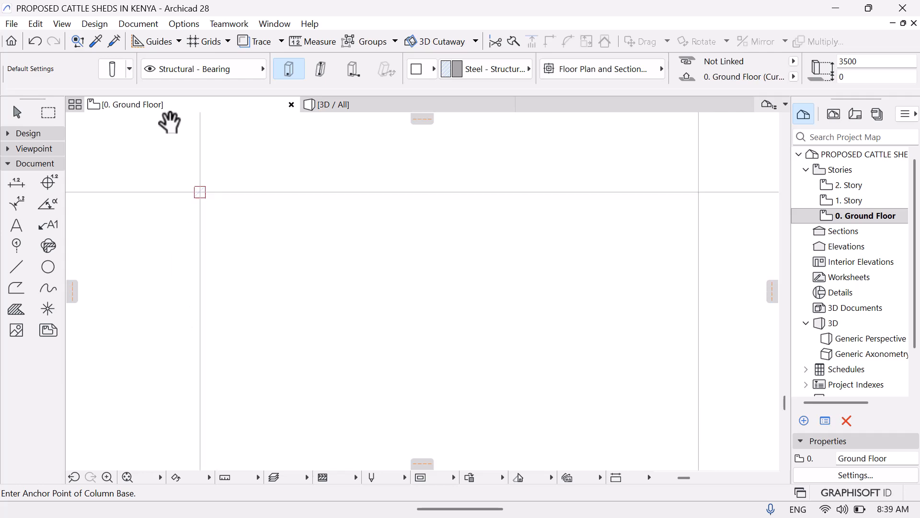
middle_click_drag(163, 345, 125, 182)
middle_click_drag(170, 376, 222, 241)
left_click(202, 322)
middle_click_drag(154, 169, 131, 43)
middle_click_drag(169, 362, 177, 220)
middle_click_drag(175, 411, 172, 251)
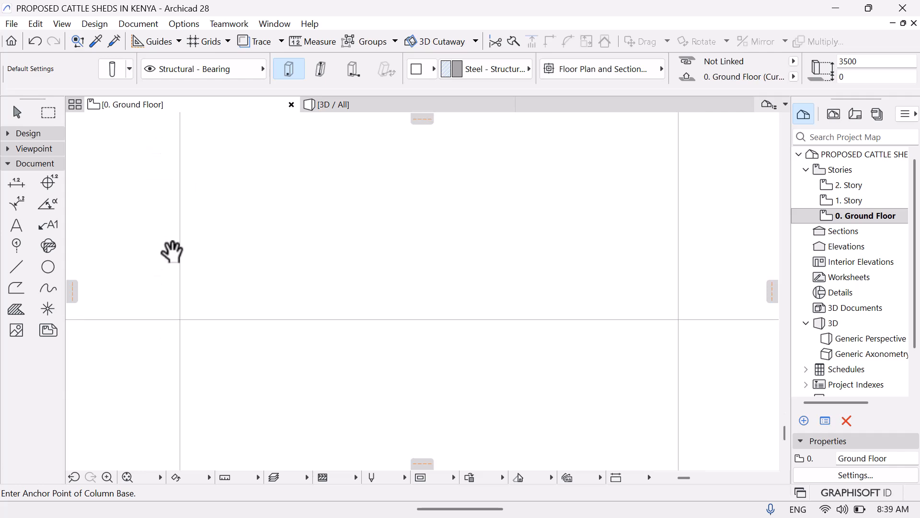
left_click(181, 322)
middle_click_drag(140, 381, 137, 235)
middle_click_drag(129, 376, 124, 226)
middle_click_drag(143, 362, 152, 243)
left_click(176, 314)
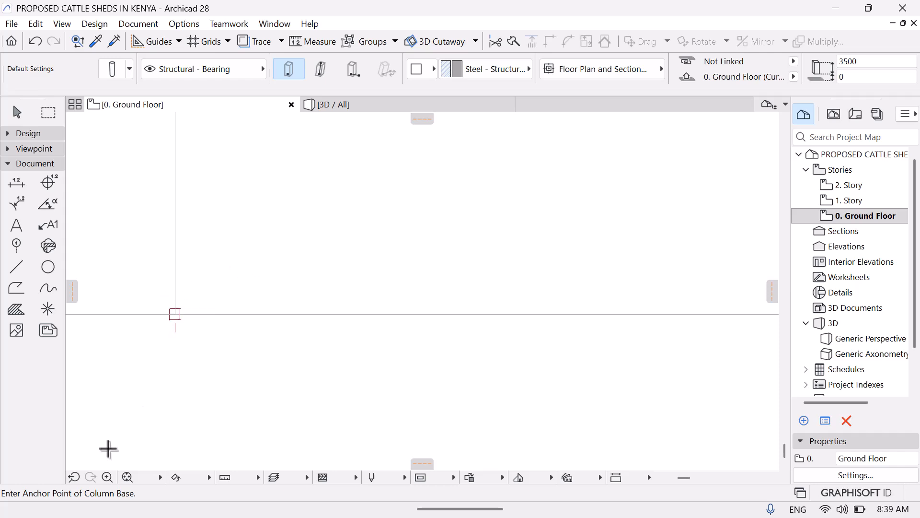
Place columns on the fifth vertical grid line at the baseline and at the first horizontal above it
left_click(127, 480)
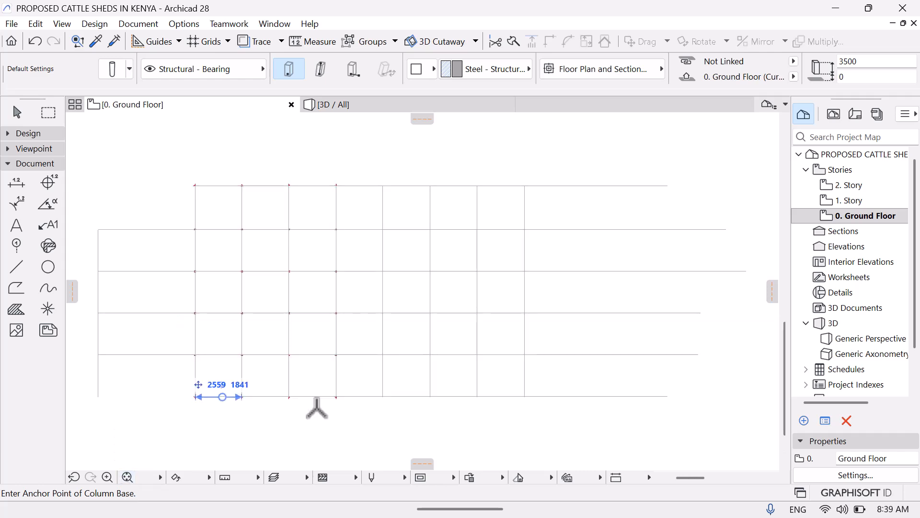
middle_click_drag(387, 301, 189, 284)
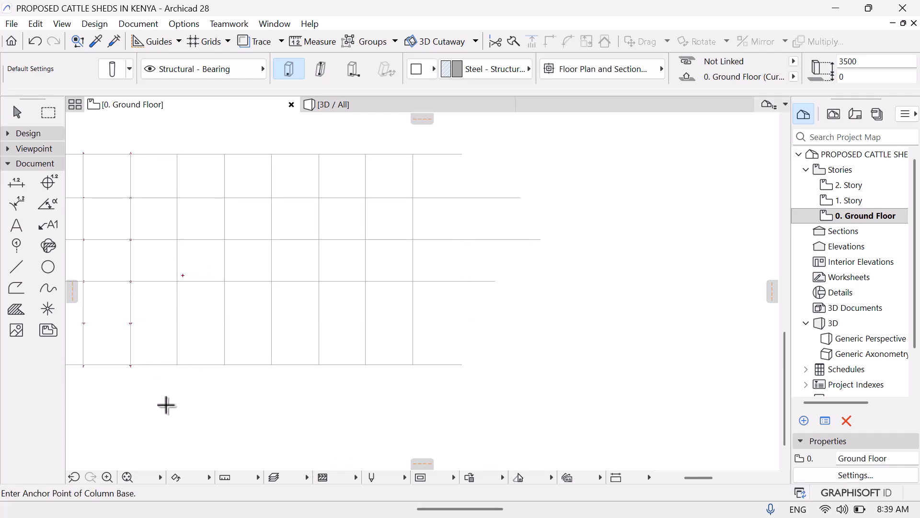
left_click(107, 477)
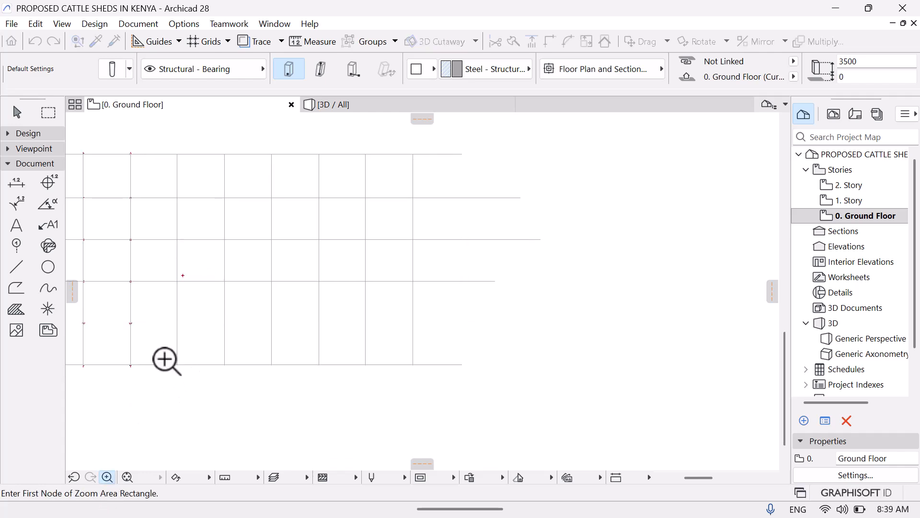
left_click(165, 346)
left_click(214, 391)
middle_click_drag(214, 390, 181, 475)
middle_click_drag(317, 349, 304, 393)
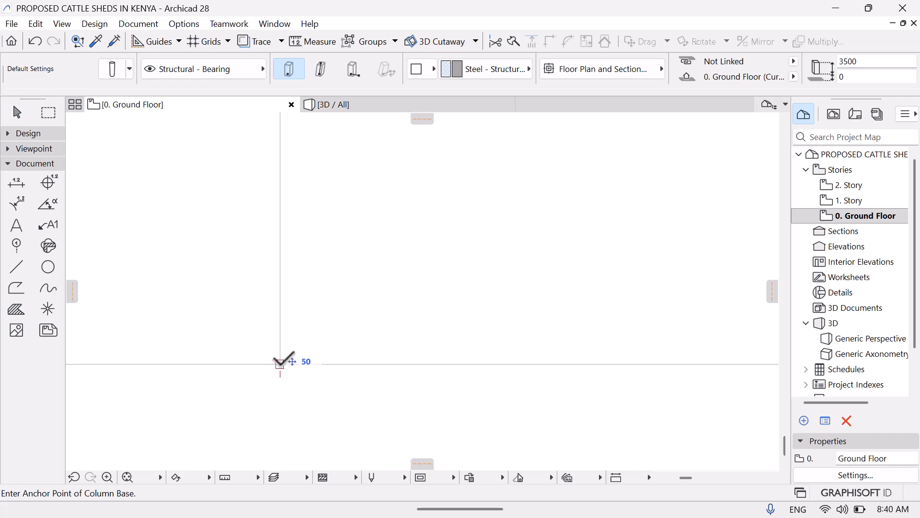
middle_click_drag(369, 223, 329, 415)
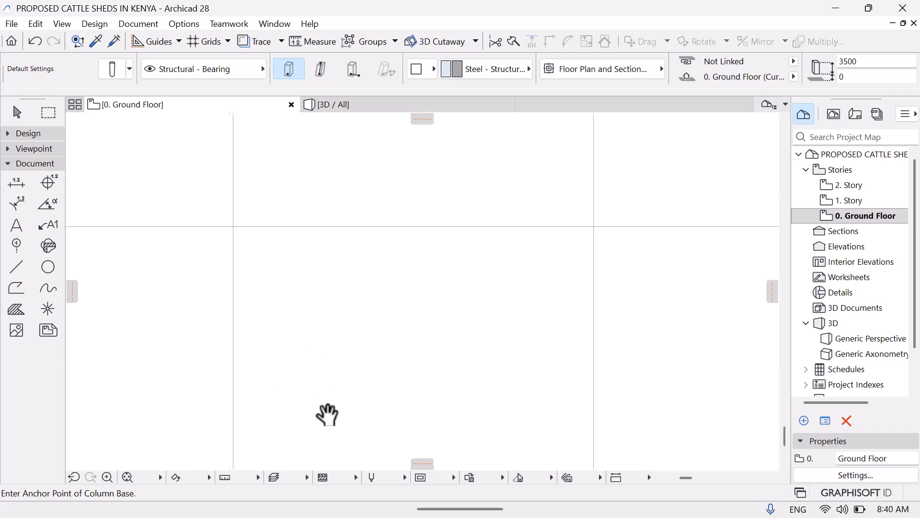
left_click(233, 226)
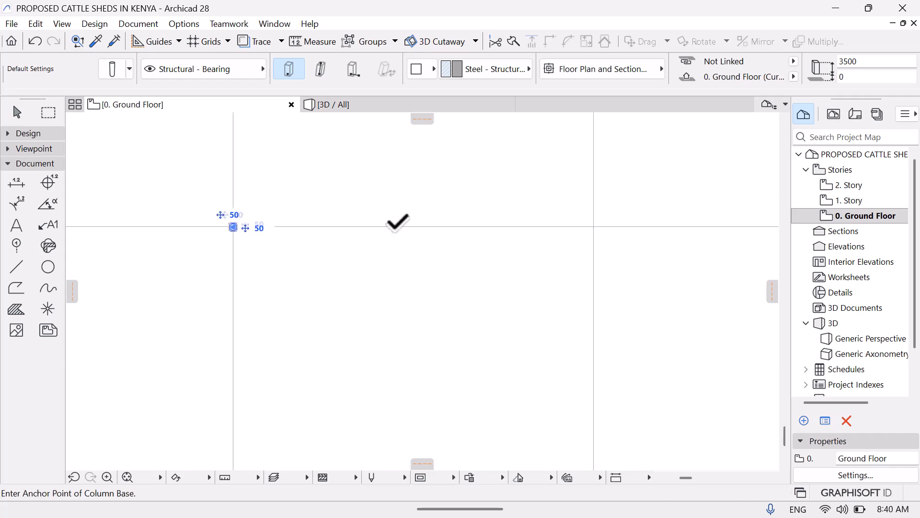
Place columns on the sixth vertical grid line at the first horizontal above the baseline and at the baseline
left_click(594, 226)
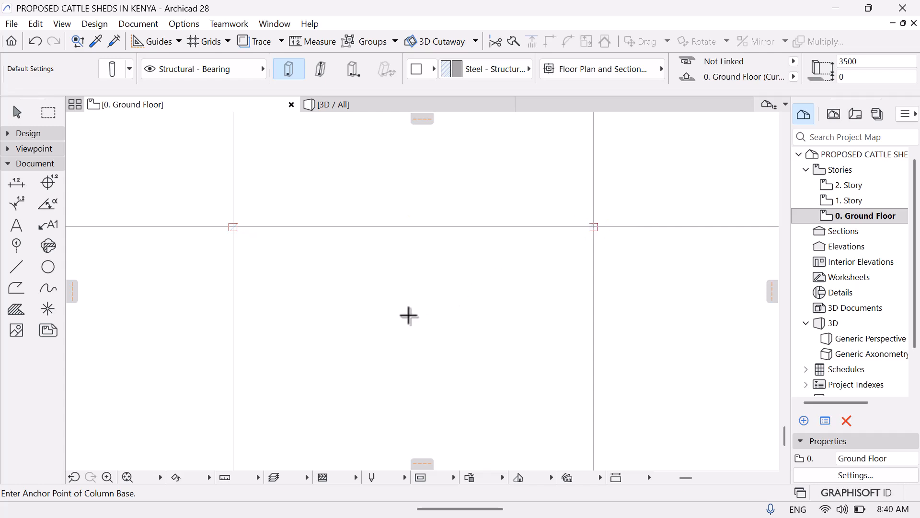
middle_click_drag(408, 315, 304, 263)
middle_click_drag(405, 387, 326, 301)
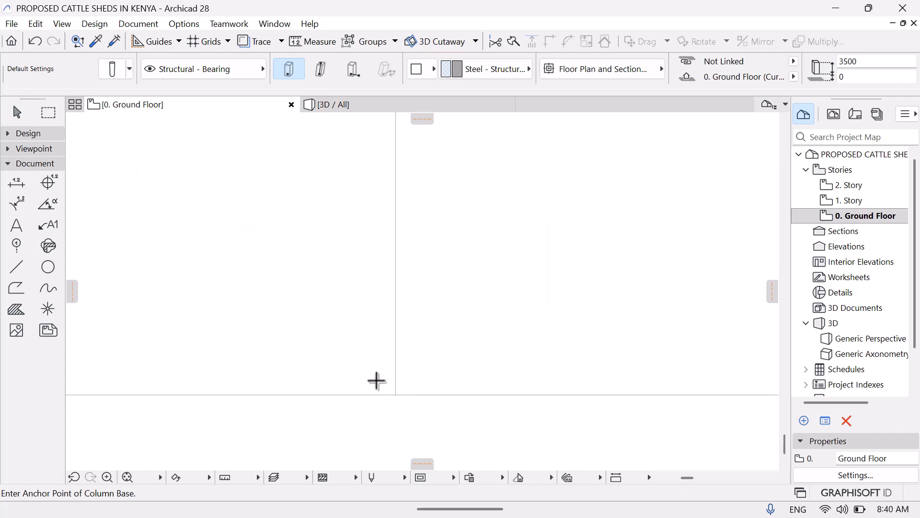
left_click(396, 395)
Place a column on the fifth vertical grid line at the second horizontal above the baseline, and delete the stray column beside it
middle_click_drag(222, 270, 345, 445)
middle_click_drag(281, 187, 419, 415)
middle_click_drag(324, 207, 347, 345)
middle_click_drag(309, 285, 282, 226)
left_click(277, 217)
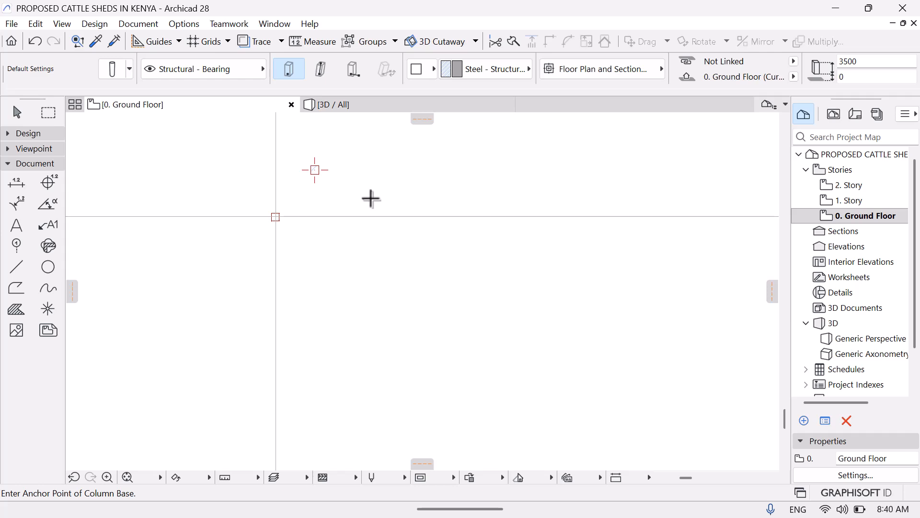
key("Escape")
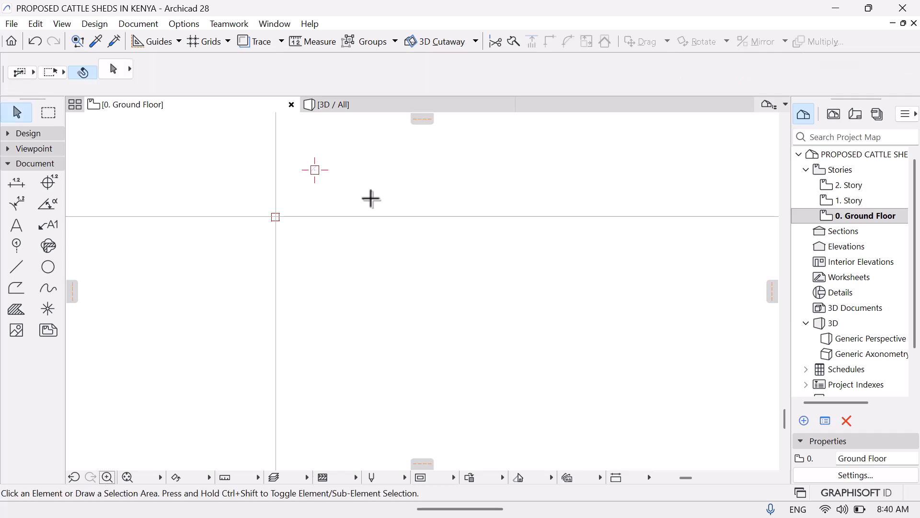
left_click(317, 172)
key("Delete")
Pick up the placed column's settings and place columns on the fifth vertical grid line at the third and fourth horizontals above the baseline
left_click(98, 42)
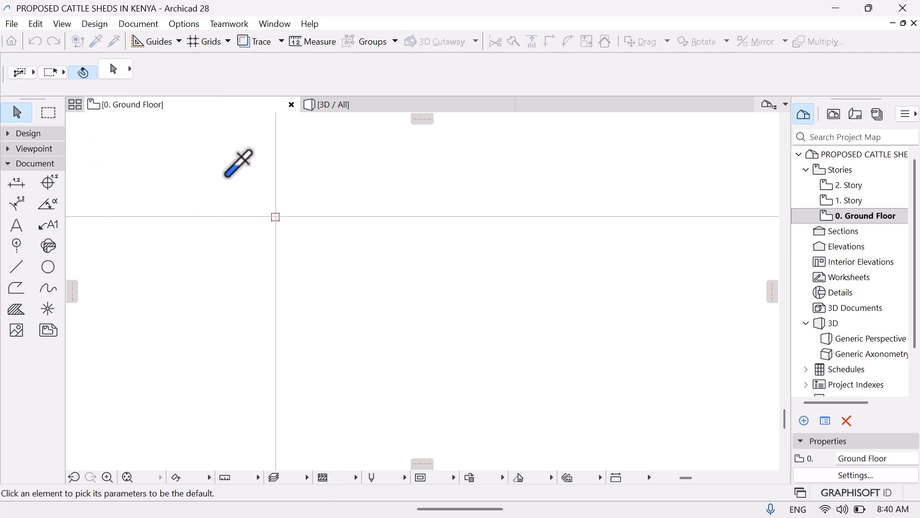
left_click(278, 217)
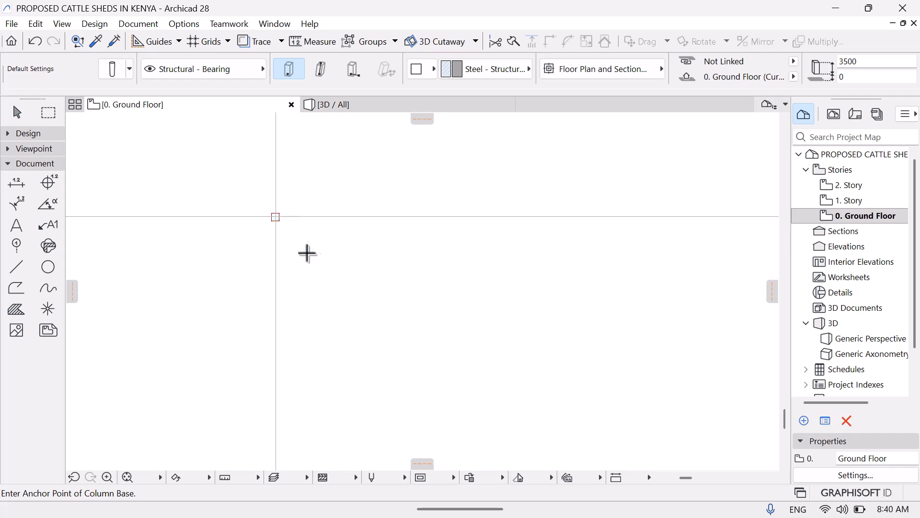
middle_click_drag(307, 253, 229, 455)
middle_click_drag(273, 249, 283, 403)
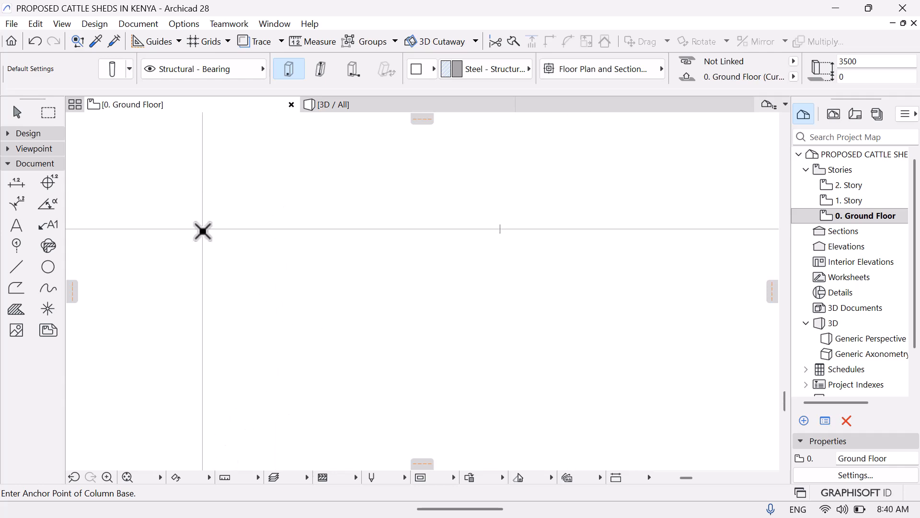
middle_click_drag(263, 309, 307, 468)
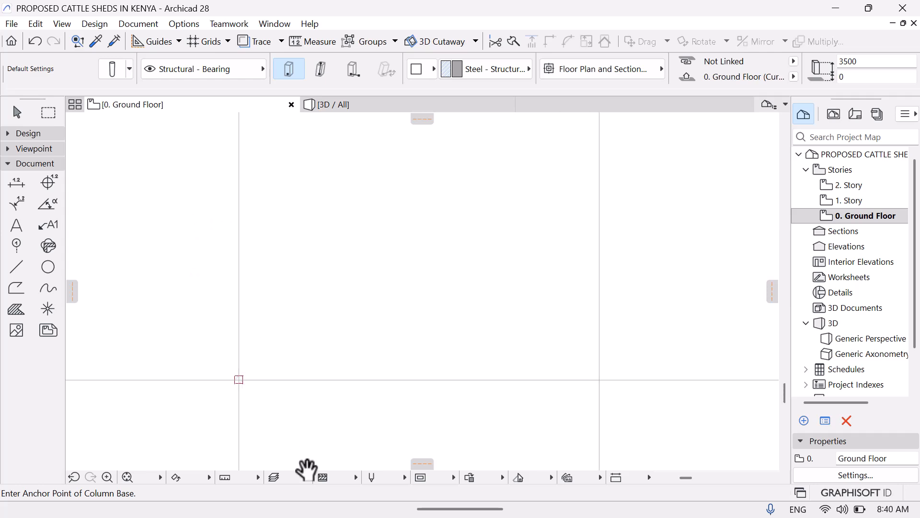
middle_click_drag(293, 198, 220, 360)
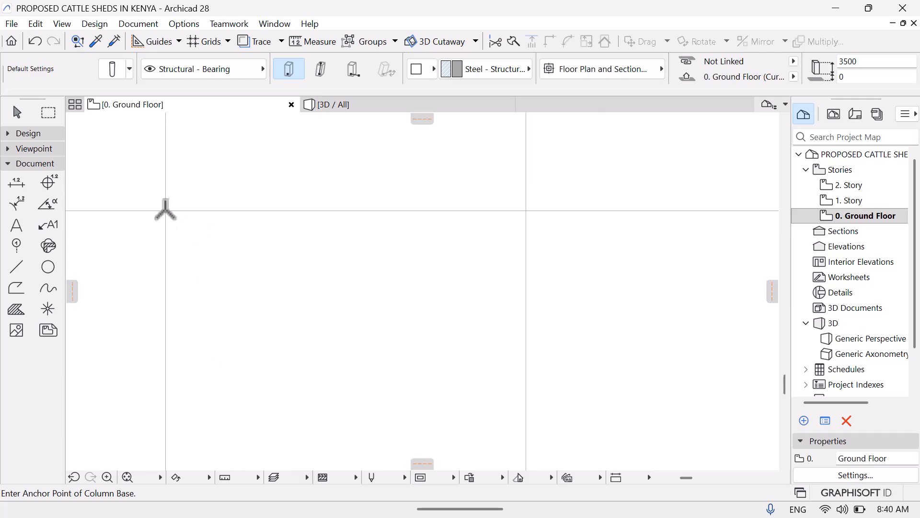
left_click(166, 211)
Place columns on the fifth and sixth vertical grid lines at the grid's top edge
middle_click_drag(251, 281, 278, 417)
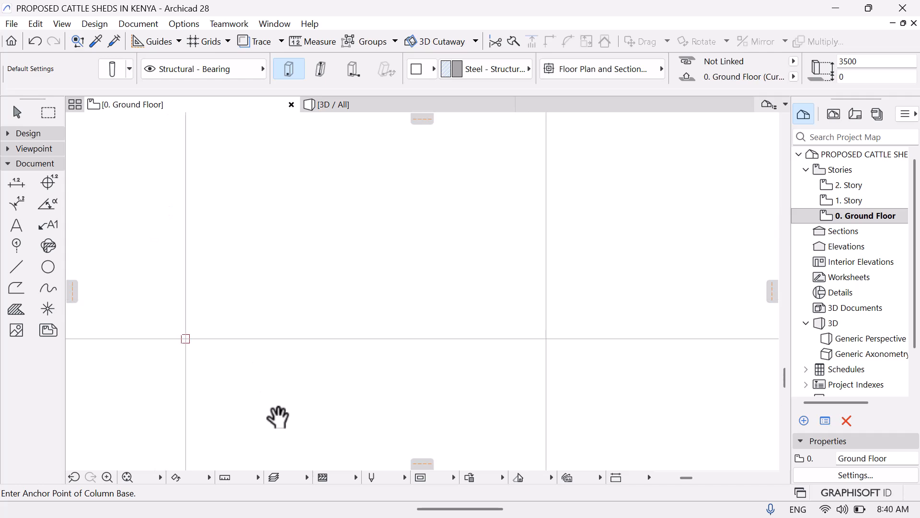
middle_click_drag(253, 226, 252, 329)
middle_click_drag(261, 281, 298, 415)
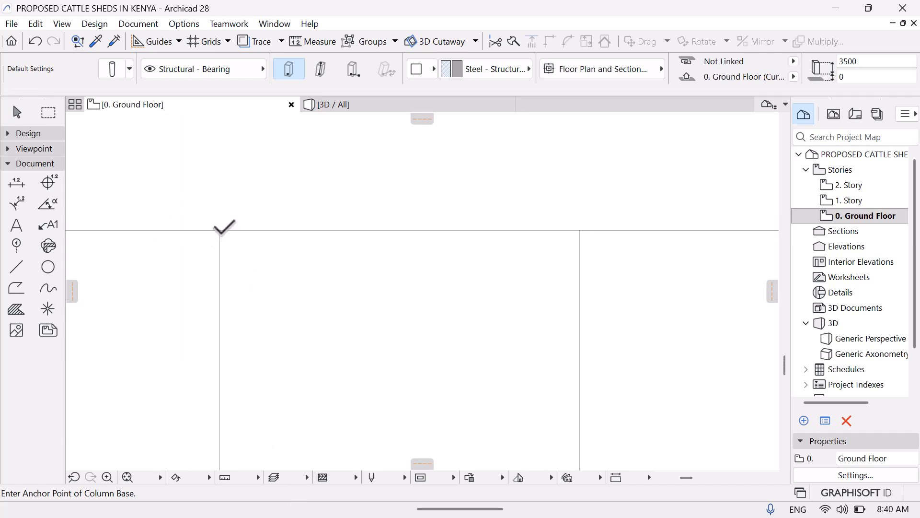
left_click(220, 230)
left_click(580, 230)
Place columns on the sixth vertical grid line at the first three horizontals below the top edge
middle_click_drag(442, 307, 121, 270)
middle_click_drag(323, 335, 264, 263)
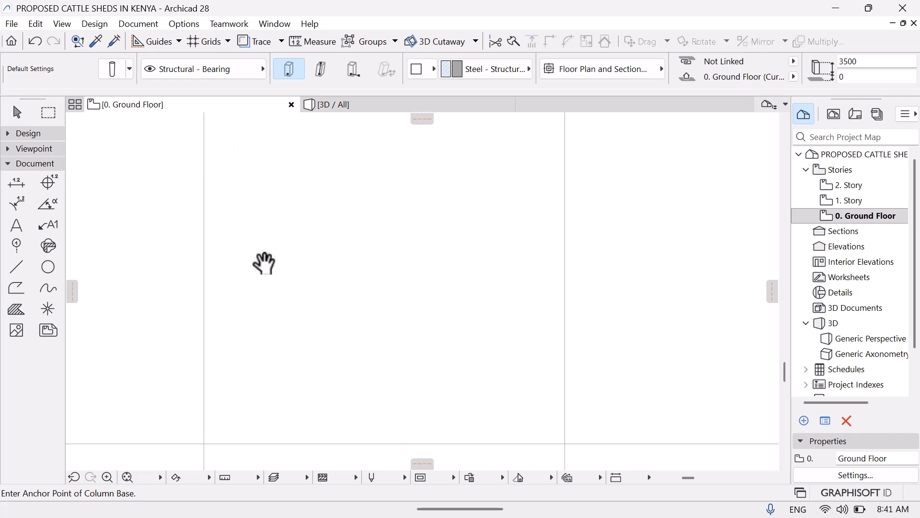
middle_click_drag(242, 369, 210, 206)
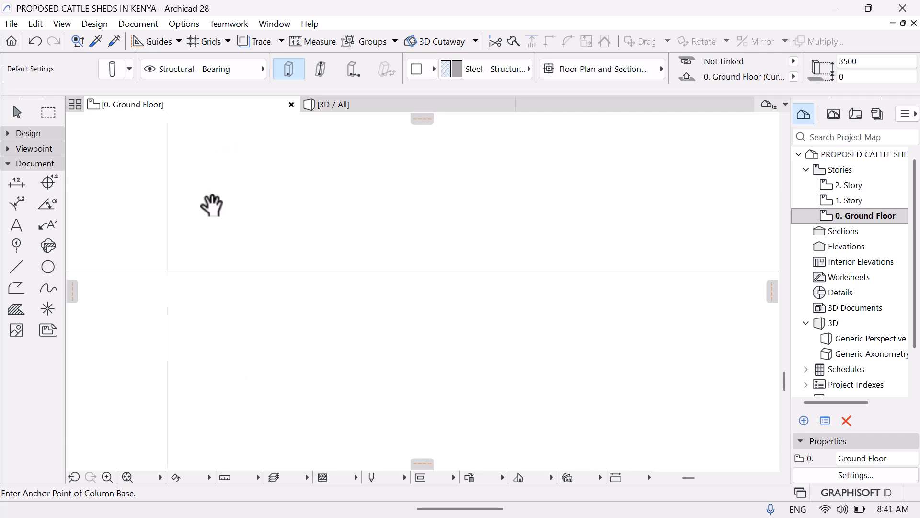
left_click(168, 272)
middle_click_drag(213, 330, 218, 197)
middle_click_drag(203, 348, 215, 296)
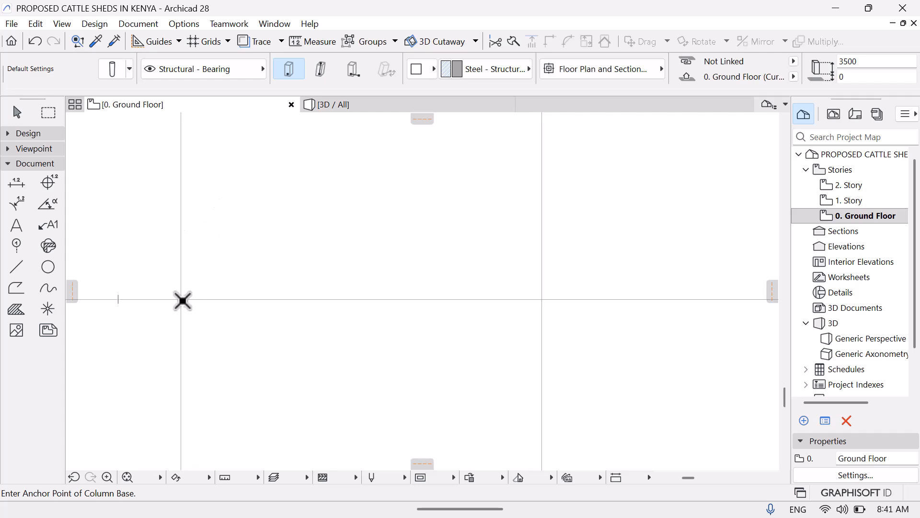
left_click(182, 299)
middle_click_drag(222, 267, 227, 133)
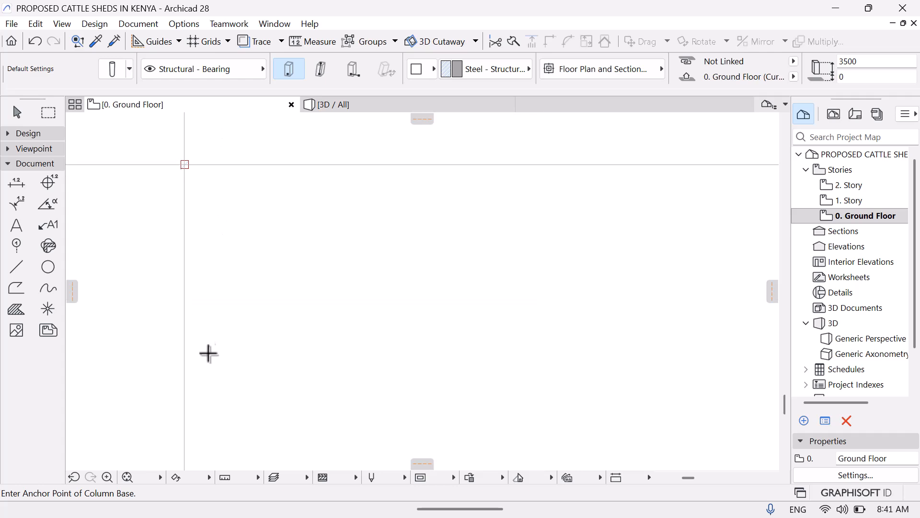
middle_click_drag(213, 361, 228, 247)
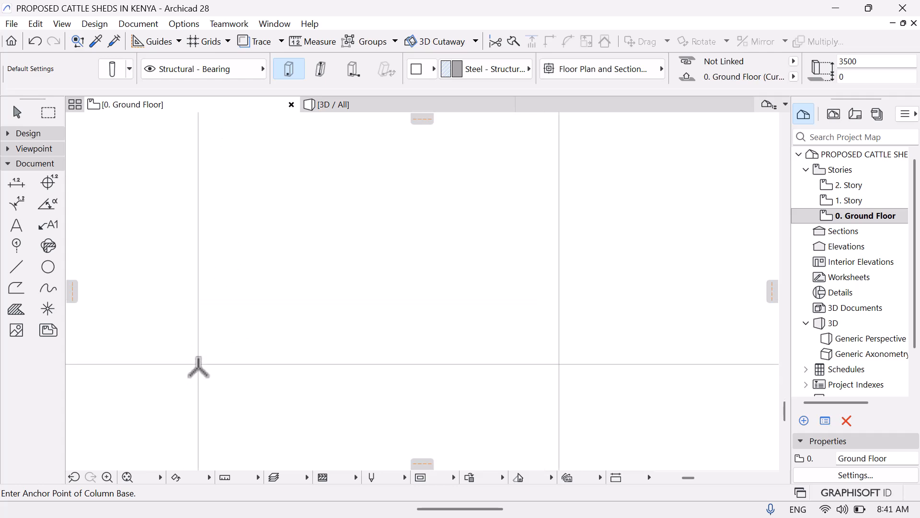
left_click(198, 365)
Place columns along the baseline at the seventh, eighth and ninth vertical grid lines
middle_click_drag(245, 324, 223, 200)
middle_click_drag(231, 382, 214, 214)
middle_click_drag(182, 387, 214, 250)
middle_click_drag(255, 317, 185, 183)
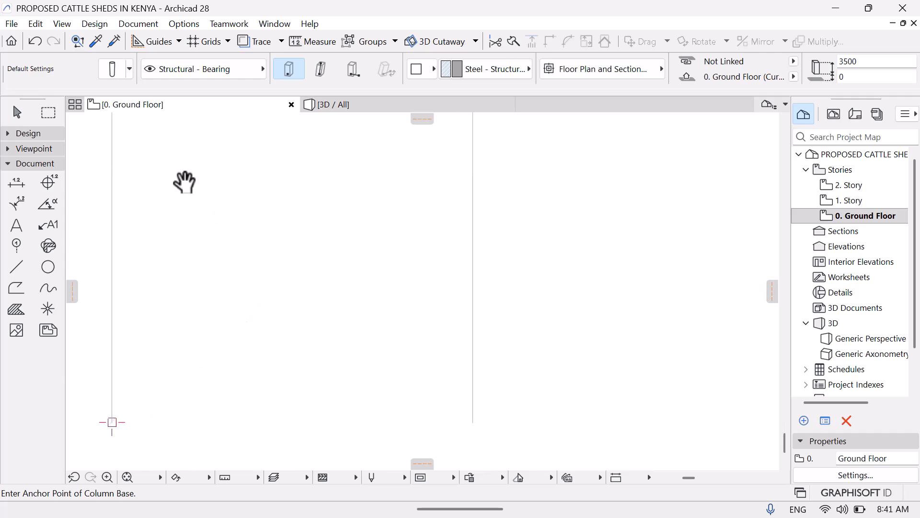
middle_click_drag(224, 394, 156, 334)
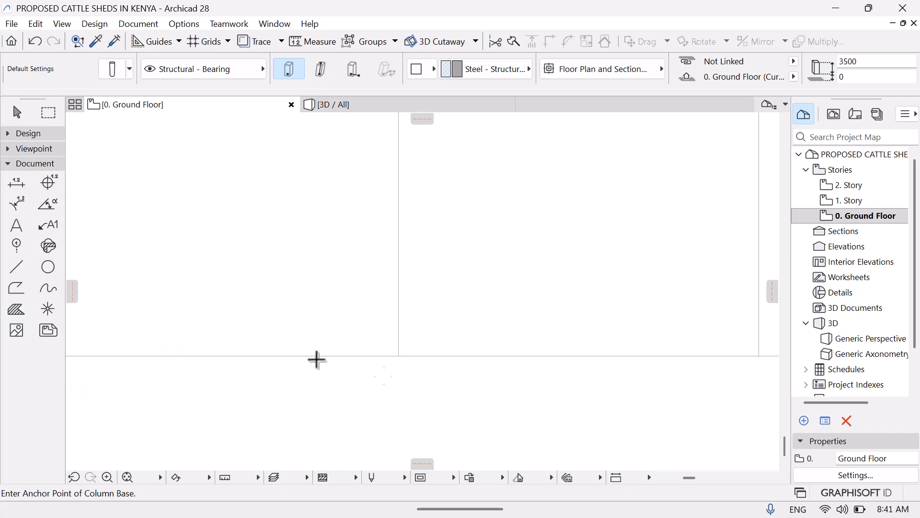
middle_click_drag(426, 310, 223, 350)
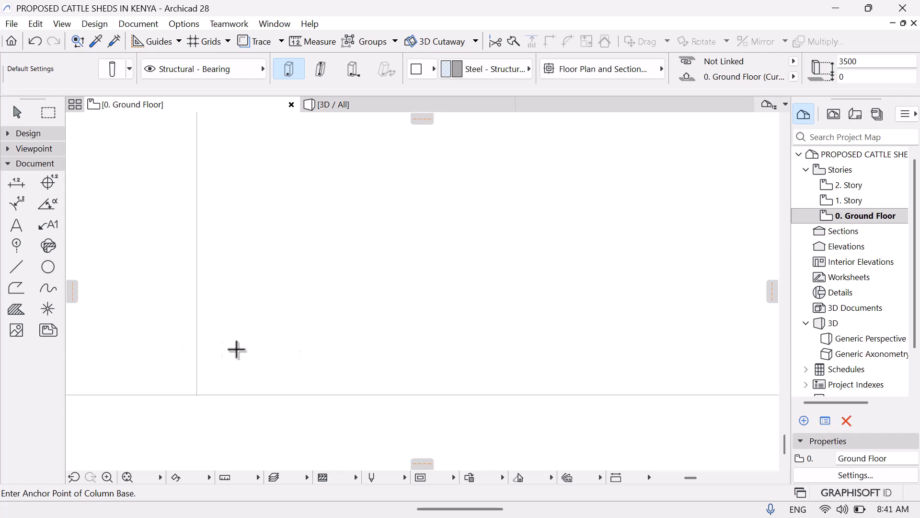
middle_click_drag(360, 353, 313, 343)
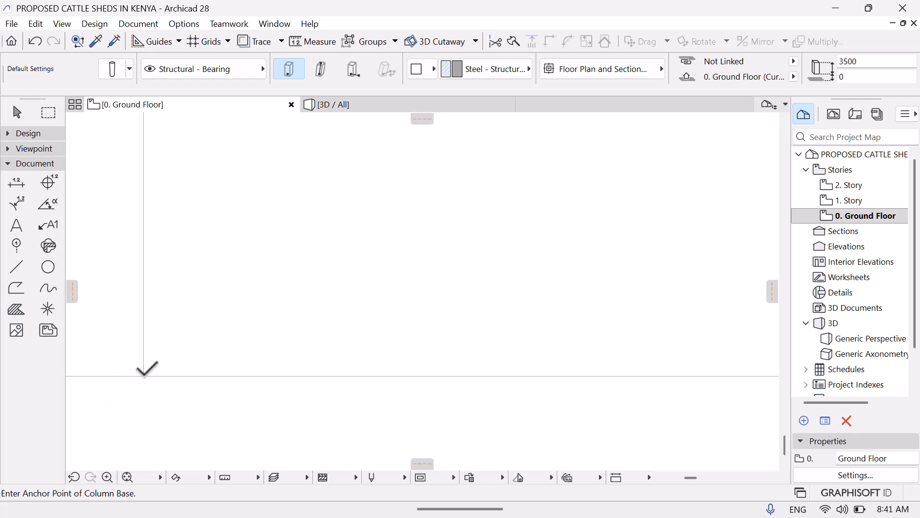
left_click(144, 377)
middle_click_drag(302, 342, 158, 339)
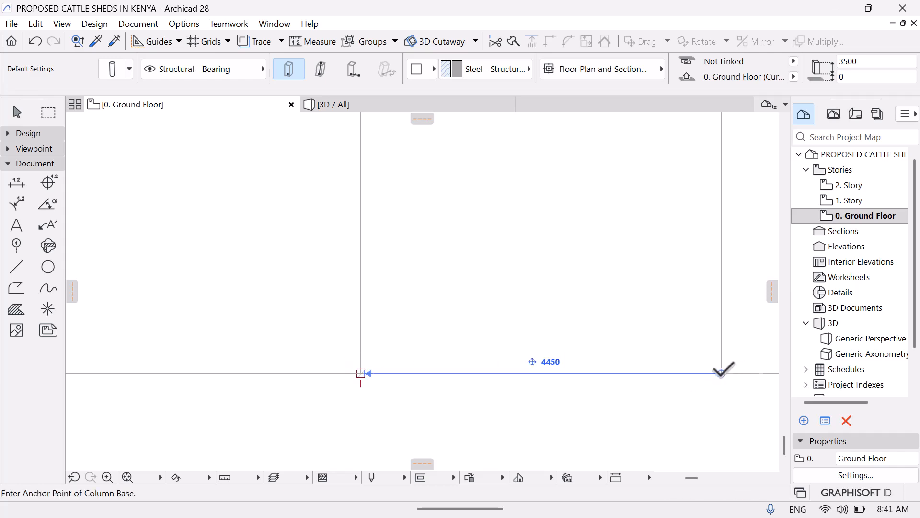
left_click(721, 373)
Place columns on the eighth and ninth vertical grid lines at the first horizontal above the baseline
middle_click_drag(511, 317, 608, 468)
middle_click_drag(250, 343, 245, 421)
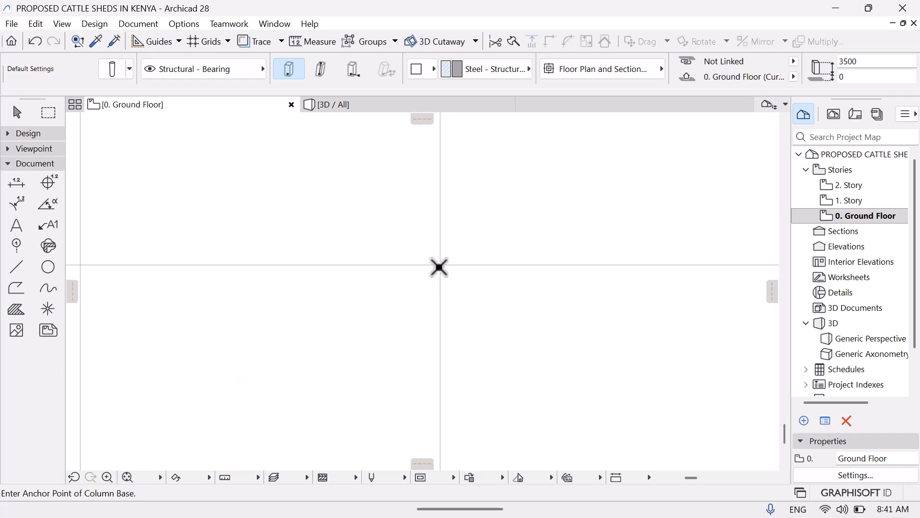
middle_click_drag(198, 250, 278, 273)
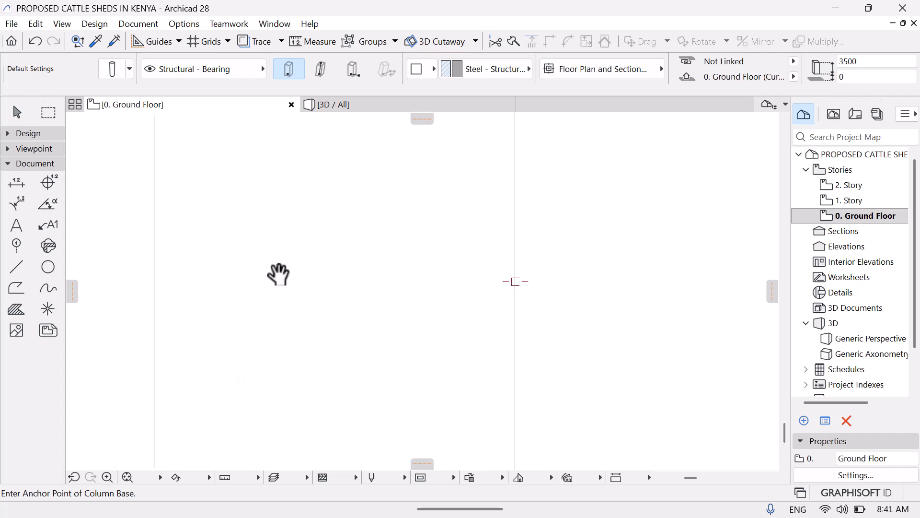
middle_click_drag(247, 222, 127, 275)
middle_click_drag(471, 287, 294, 257)
left_click(558, 299)
Place columns on the seventh, eighth and ninth vertical grid lines at the second horizontal above the baseline
middle_click_drag(308, 239, 460, 345)
middle_click_drag(187, 229, 306, 351)
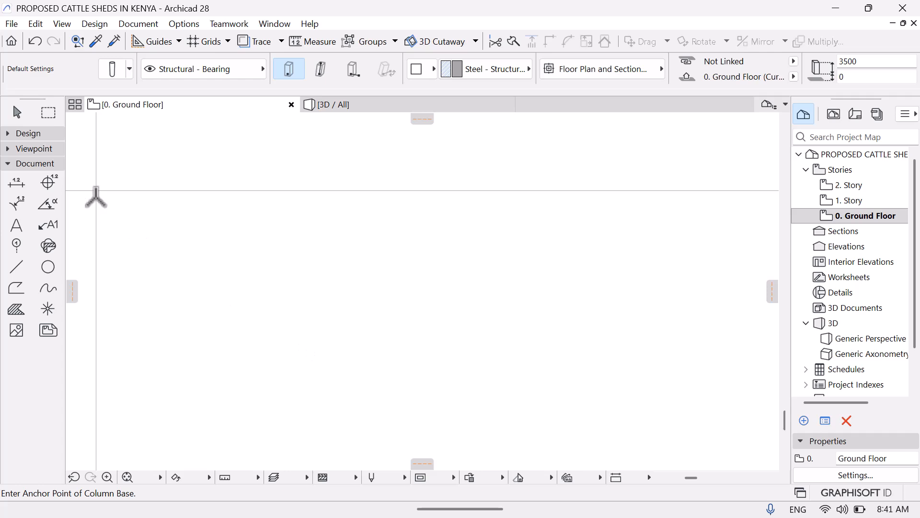
left_click(98, 191)
middle_click_drag(261, 316, 127, 320)
middle_click_drag(259, 302, 270, 383)
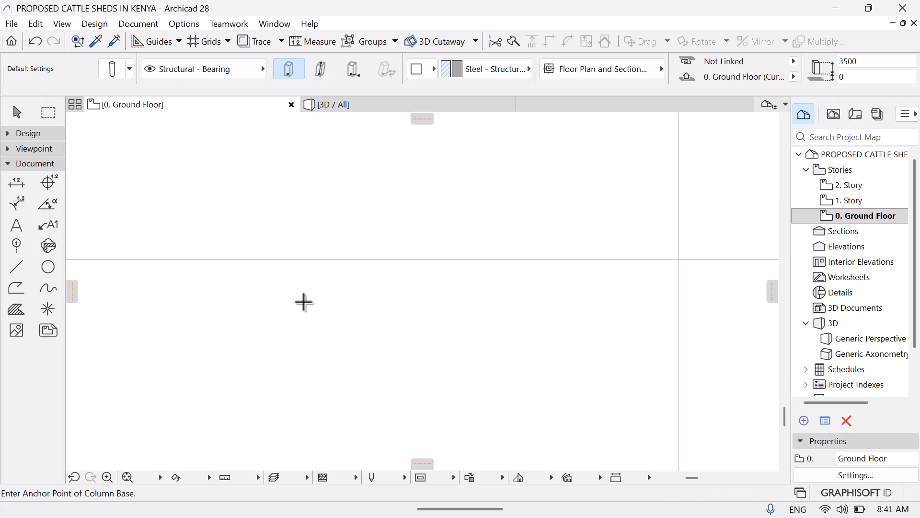
middle_click_drag(410, 384, 348, 339)
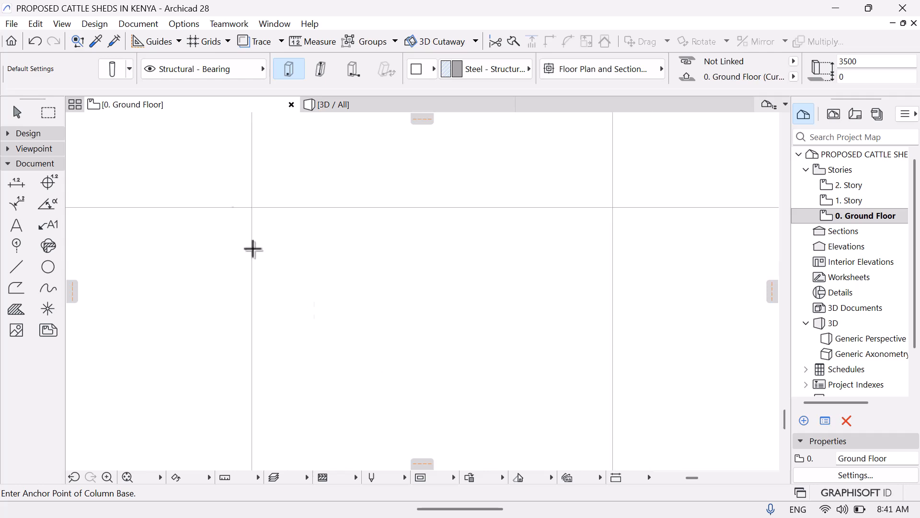
left_click(253, 207)
middle_click_drag(507, 325, 394, 351)
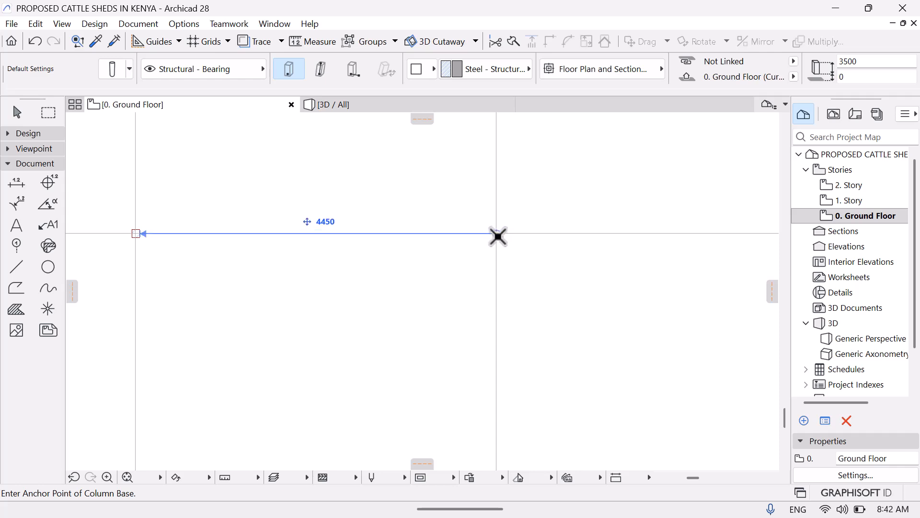
left_click(499, 234)
Place columns on the seventh, eighth and ninth vertical grid lines at the third horizontal above the baseline
middle_click_drag(347, 290, 522, 395)
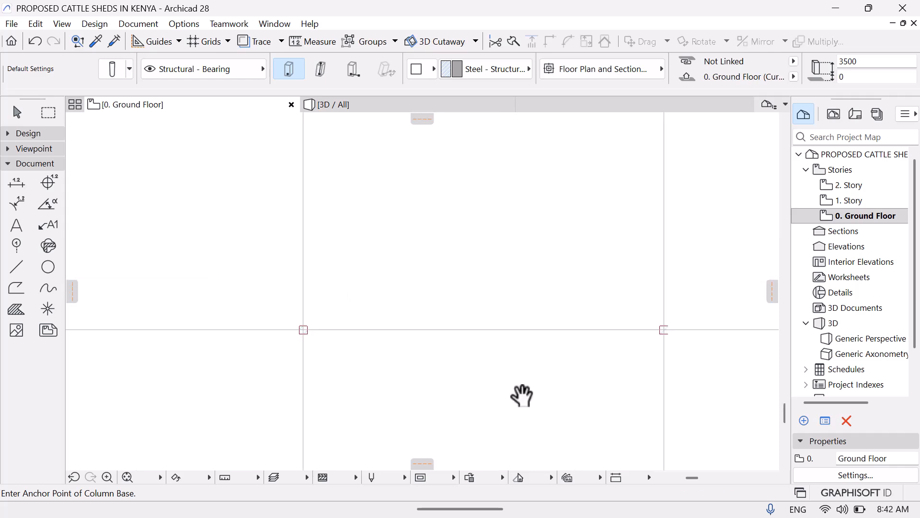
middle_click_drag(255, 258, 462, 429)
middle_click_drag(226, 225, 268, 278)
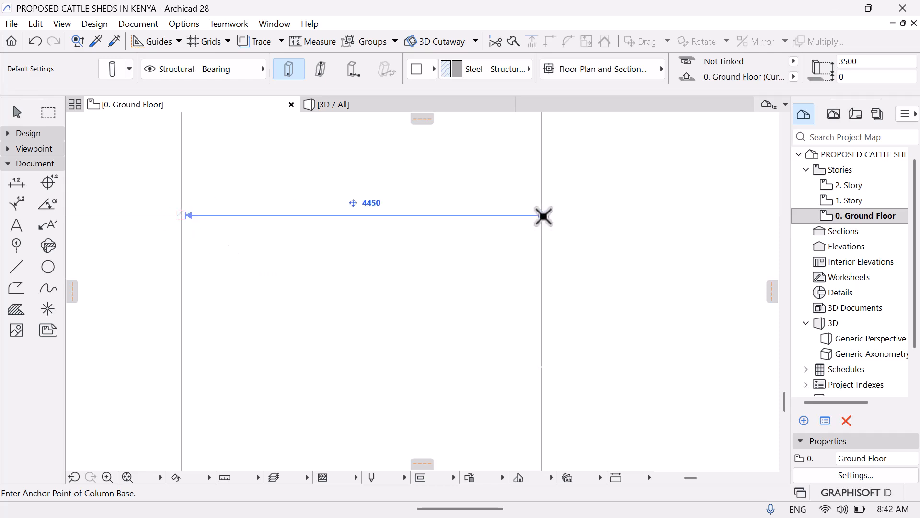
middle_click_drag(72, 336, 246, 329)
middle_click_drag(525, 332, 364, 353)
middle_click_drag(458, 339, 357, 348)
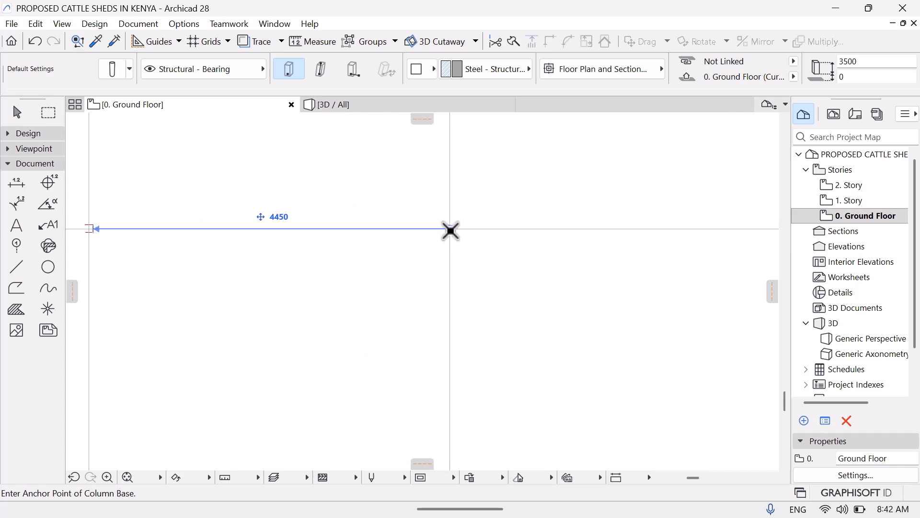
Place columns on the seventh, eighth and ninth vertical grid lines at the fourth horizontal above the baseline
middle_click_drag(353, 295, 519, 366)
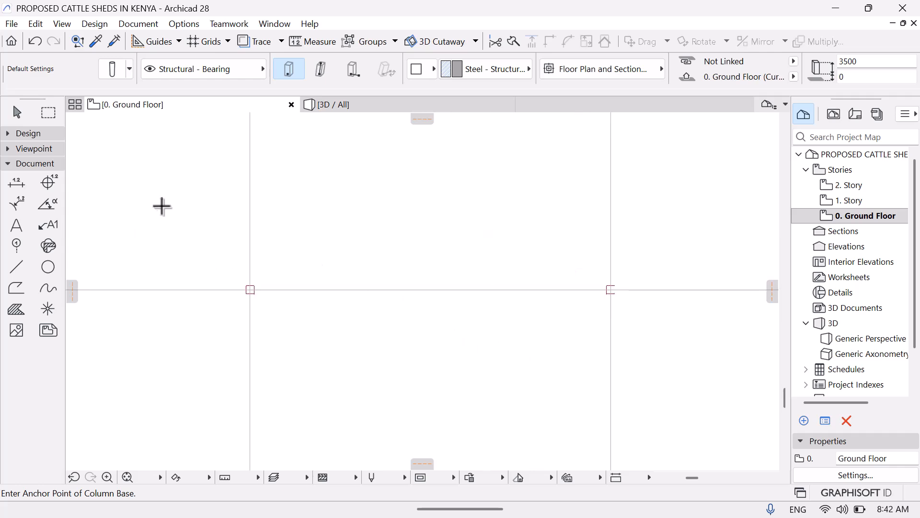
middle_click_drag(162, 207, 353, 350)
middle_click_drag(181, 222, 308, 307)
left_click(197, 179)
middle_click_drag(325, 306, 143, 353)
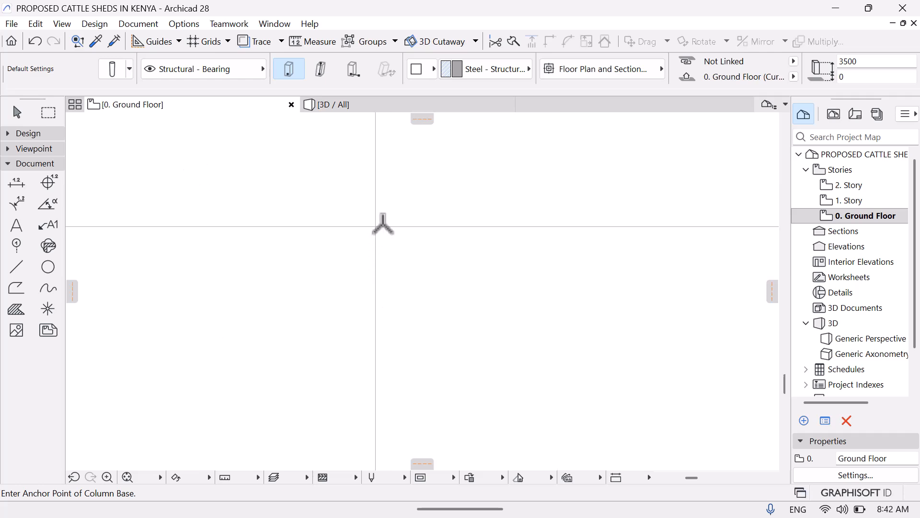
left_click(376, 226)
middle_click_drag(473, 334, 267, 311)
middle_click_drag(724, 294, 341, 361)
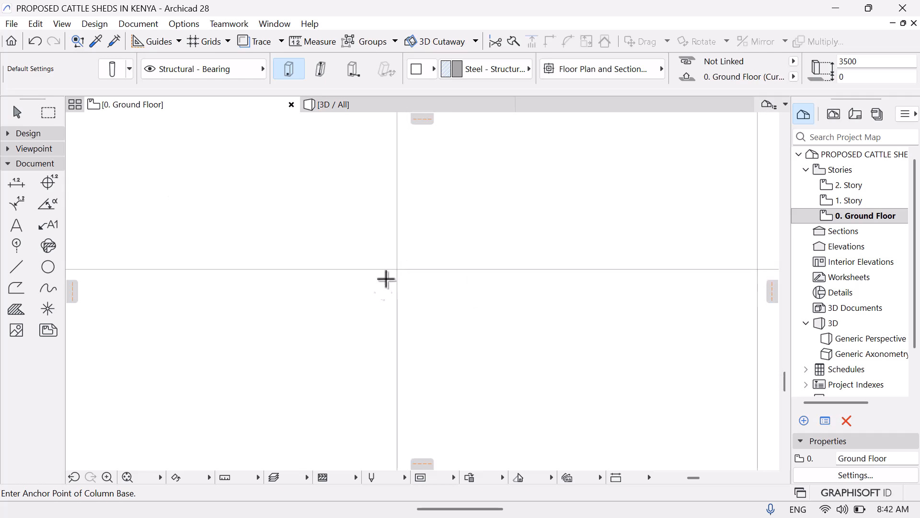
left_click(397, 270)
Place columns on the ninth and eighth vertical grid lines at the grid's top edge
middle_click_drag(494, 384, 569, 471)
middle_click_drag(372, 288, 366, 404)
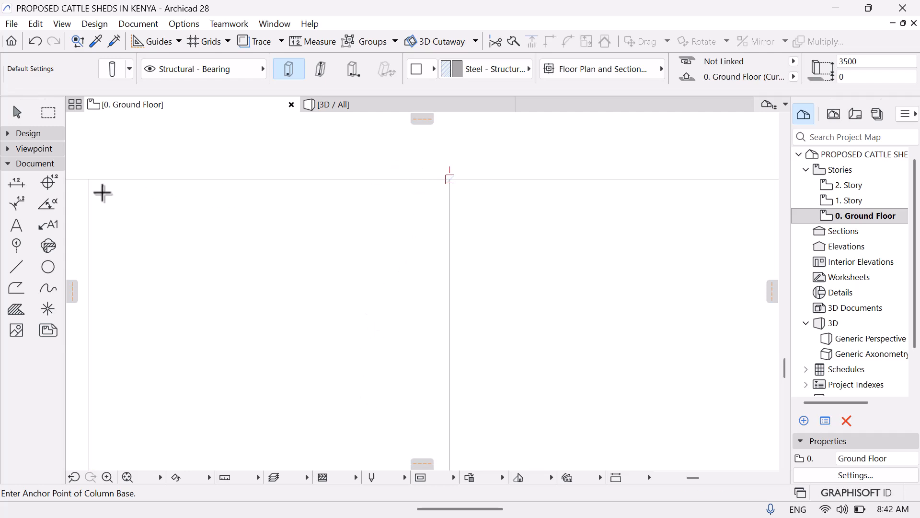
left_click(89, 178)
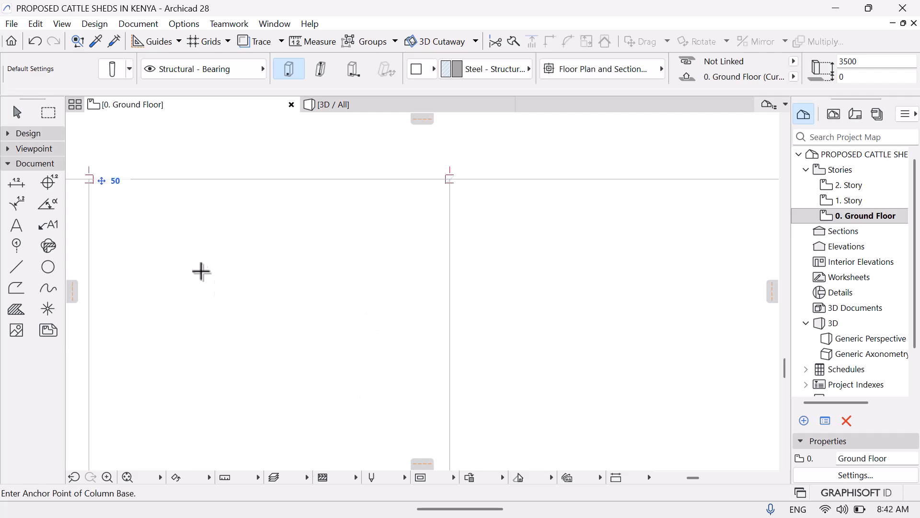
Place columns on the tenth and eleventh vertical grid lines at the baseline
left_click(127, 477)
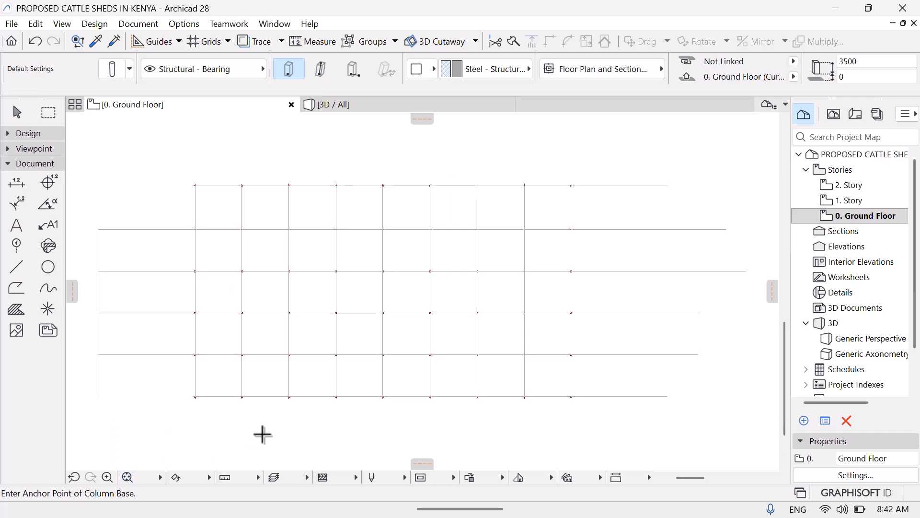
middle_click_drag(508, 298, 124, 274)
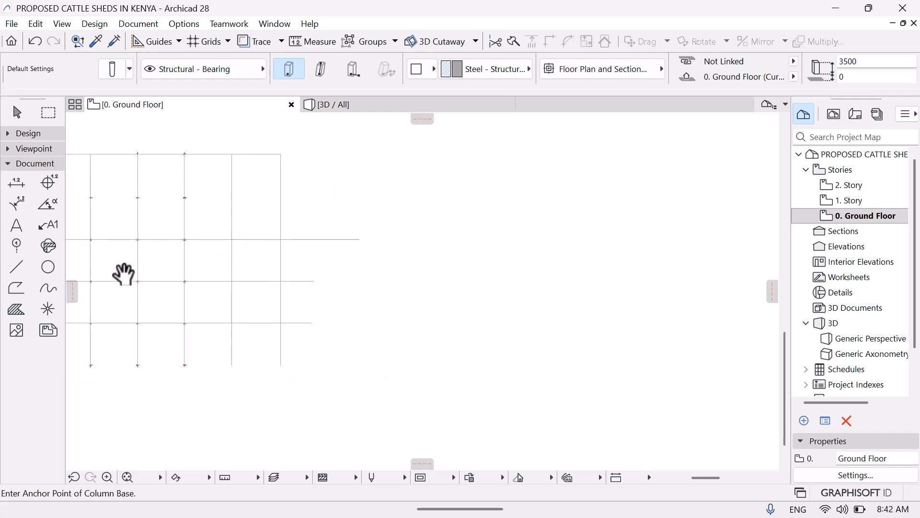
middle_click_drag(236, 314, 206, 312)
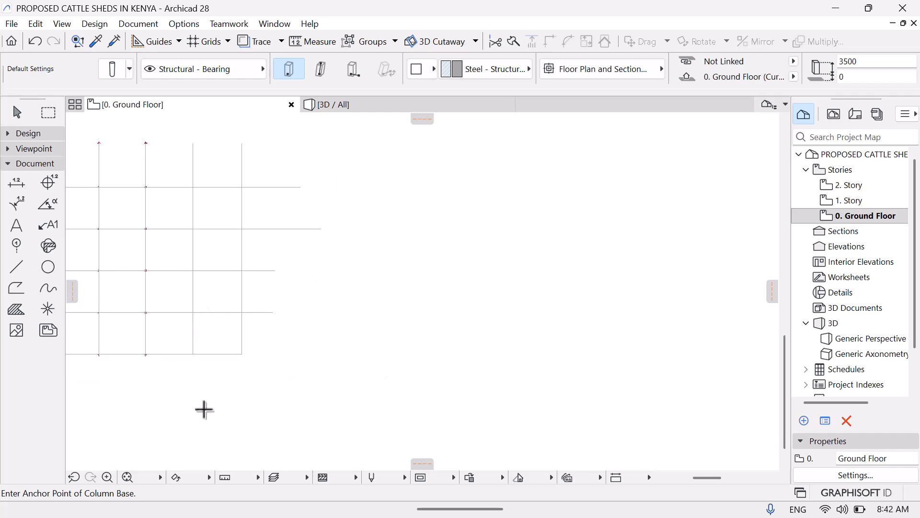
left_click(127, 477)
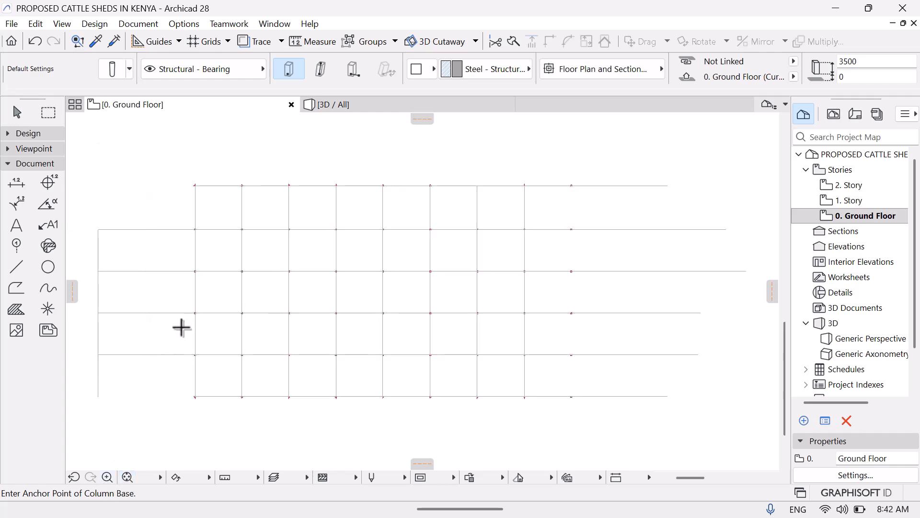
middle_click_drag(515, 335, 179, 335)
middle_click_drag(204, 276, 99, 286)
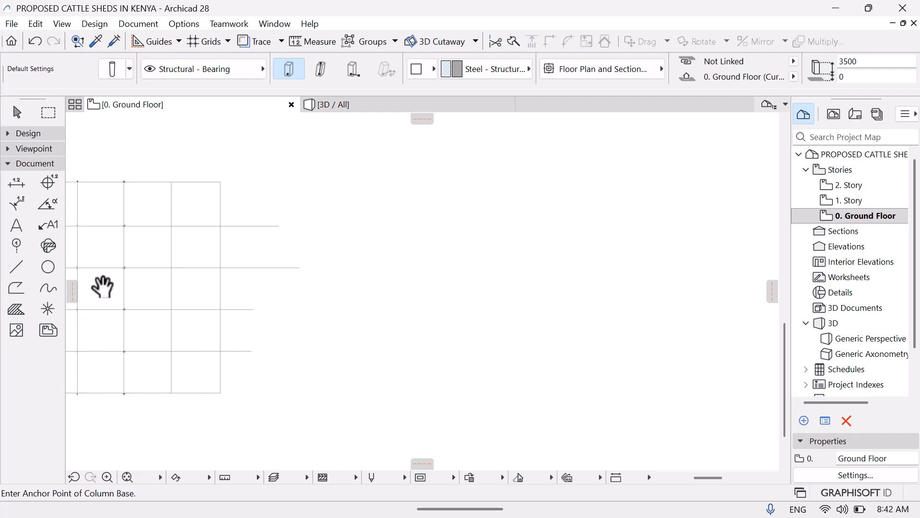
mouse_move(150, 370)
middle_mouse_down()
mouse_move(138, 345)
mouse_move(144, 332)
mouse_move(150, 374)
middle_mouse_up()
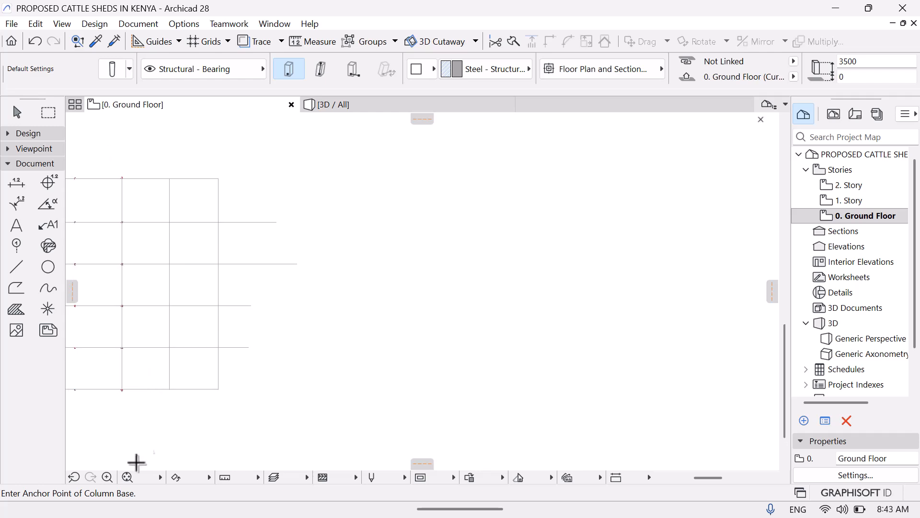
left_click(107, 477)
left_click(139, 341)
left_click(282, 411)
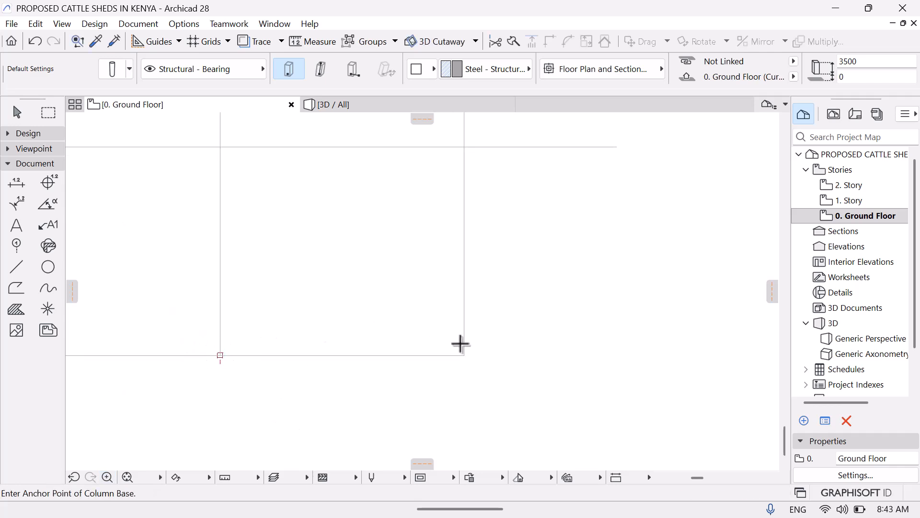
Place columns on the tenth and eleventh vertical grid lines at the first and second horizontals above the baseline
middle_click_drag(302, 286, 314, 423)
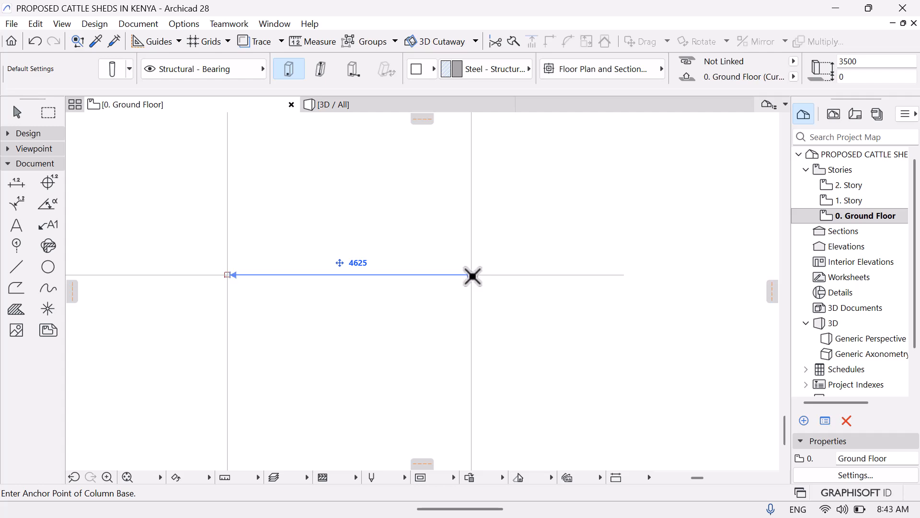
middle_click_drag(344, 210, 360, 376)
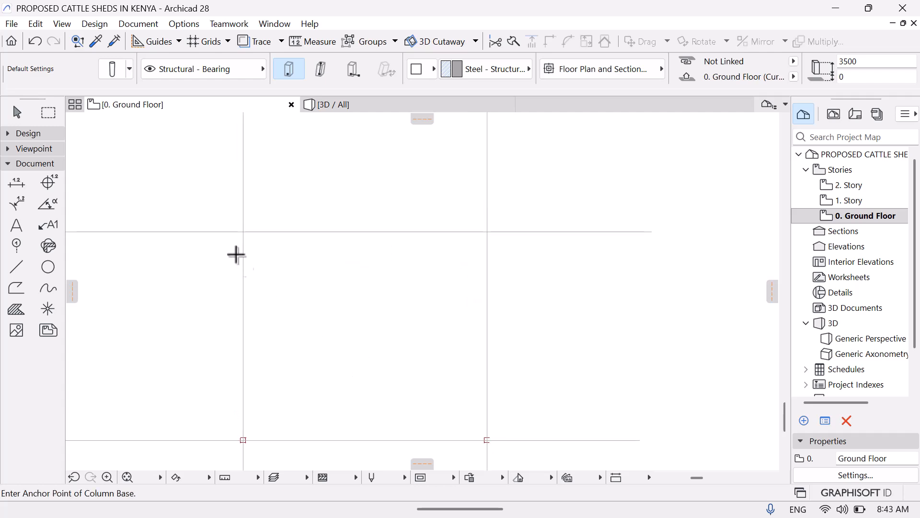
left_click(243, 232)
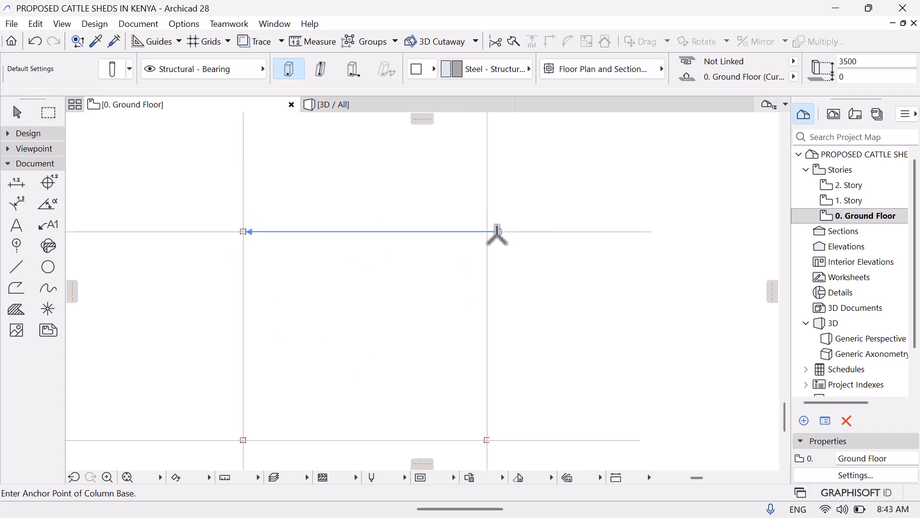
left_click(487, 232)
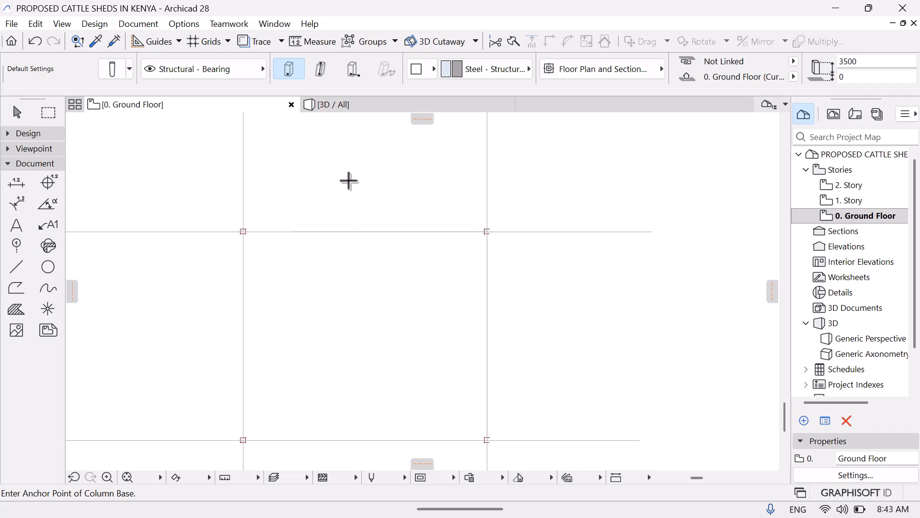
Place columns on the tenth and eleventh vertical grid lines at the third and fourth horizontals above the baseline
middle_click_drag(354, 396, 357, 434)
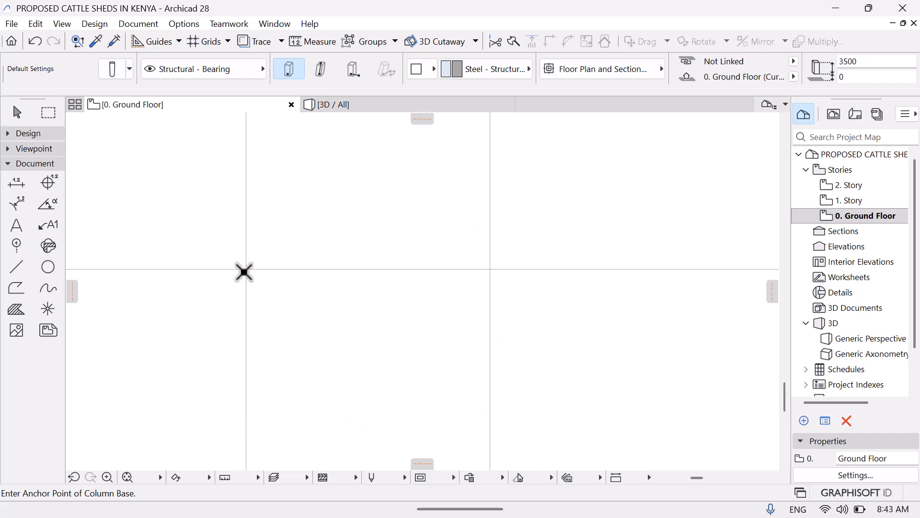
left_click(489, 269)
middle_click_drag(325, 196, 321, 364)
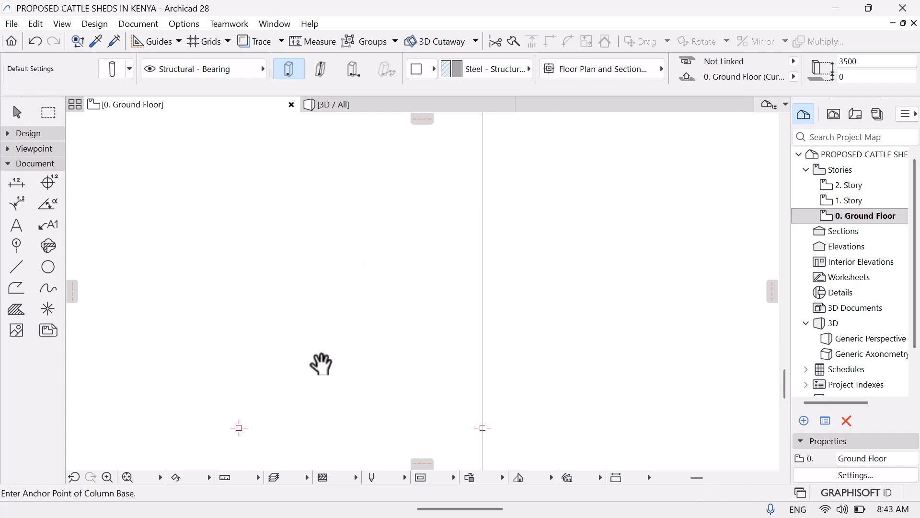
middle_click_drag(359, 292, 393, 331)
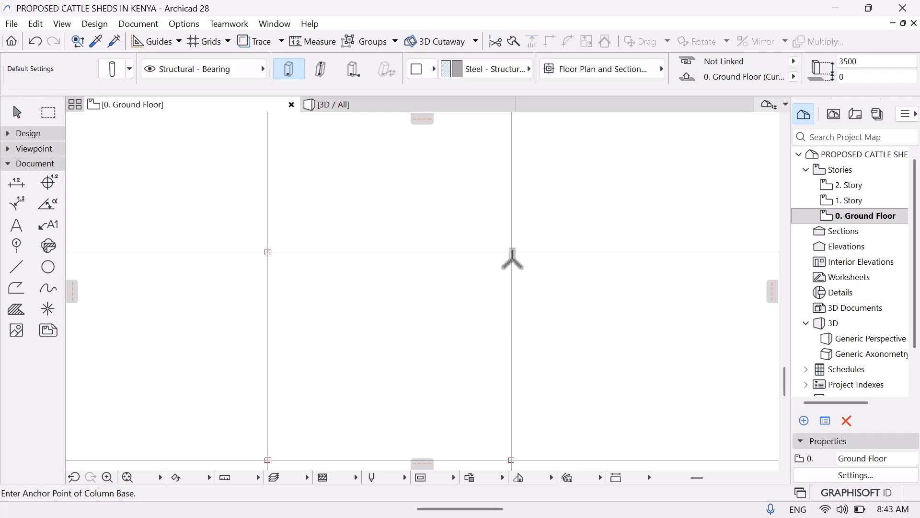
Place columns on the tenth and eleventh vertical grid lines at the grid's top edge, and end column placement
middle_click_drag(360, 419, 321, 405)
left_click(226, 238)
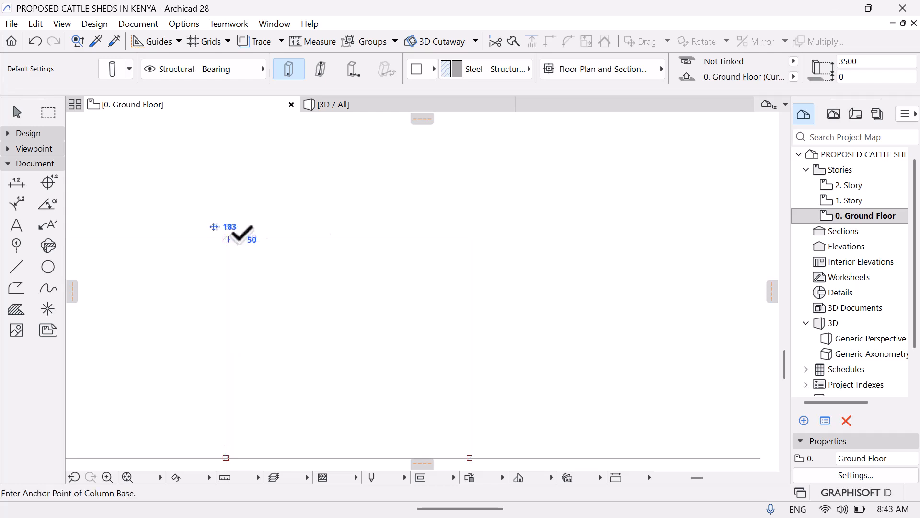
left_click(469, 239)
key("w")
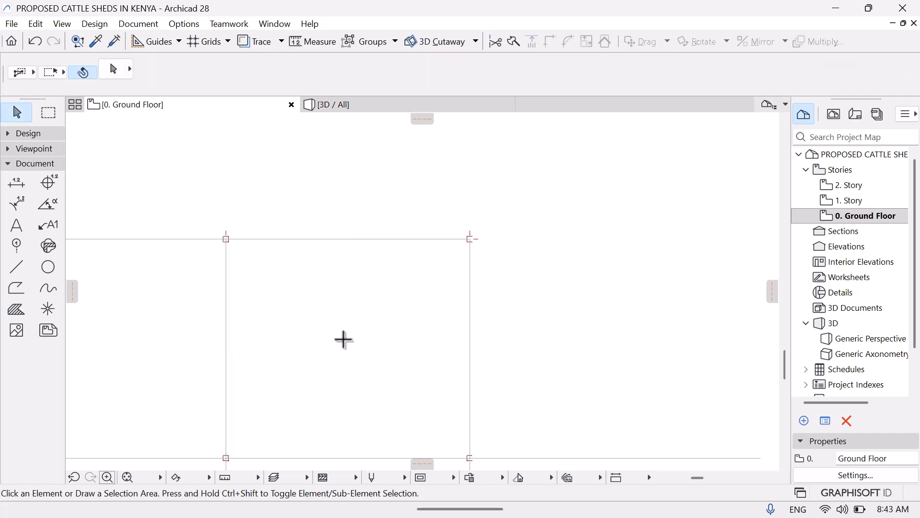
Check the full column layout on the ground floor plan and examine it in the 3D perspective from another angle
left_click(127, 477)
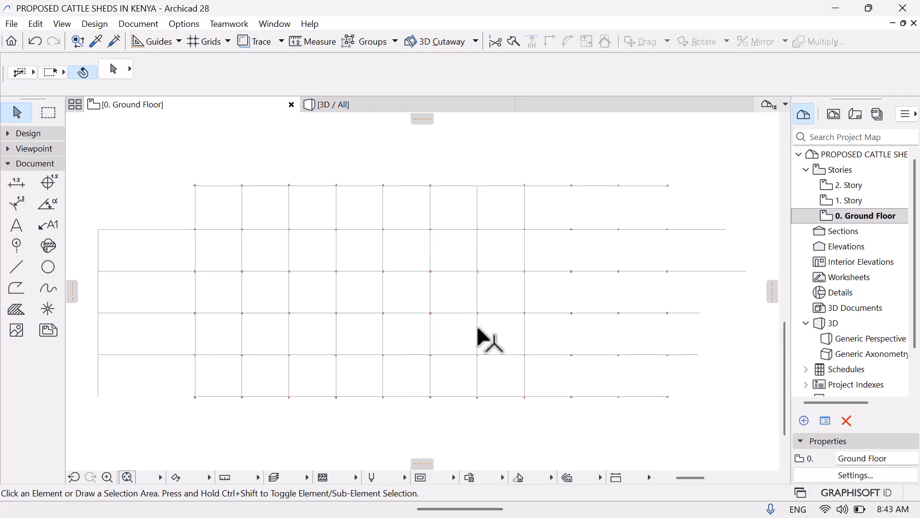
middle_click_drag(478, 329, 382, 320)
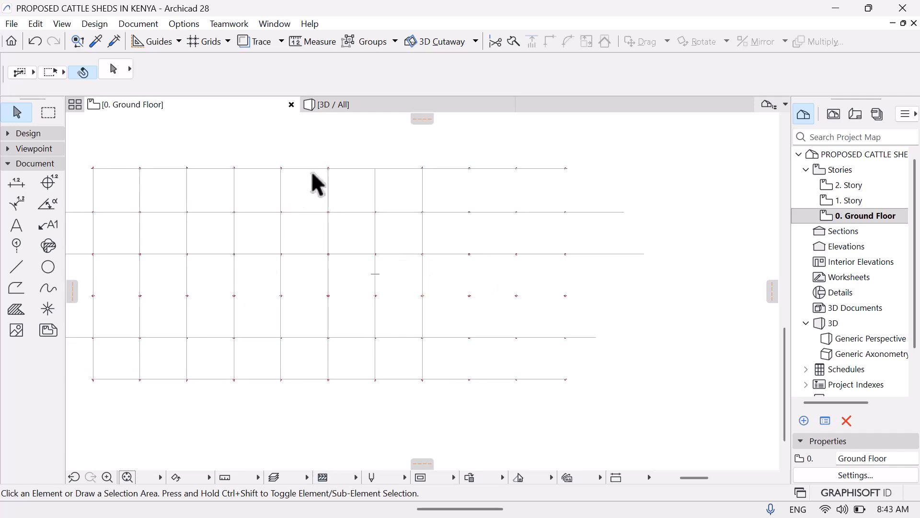
left_click(343, 110)
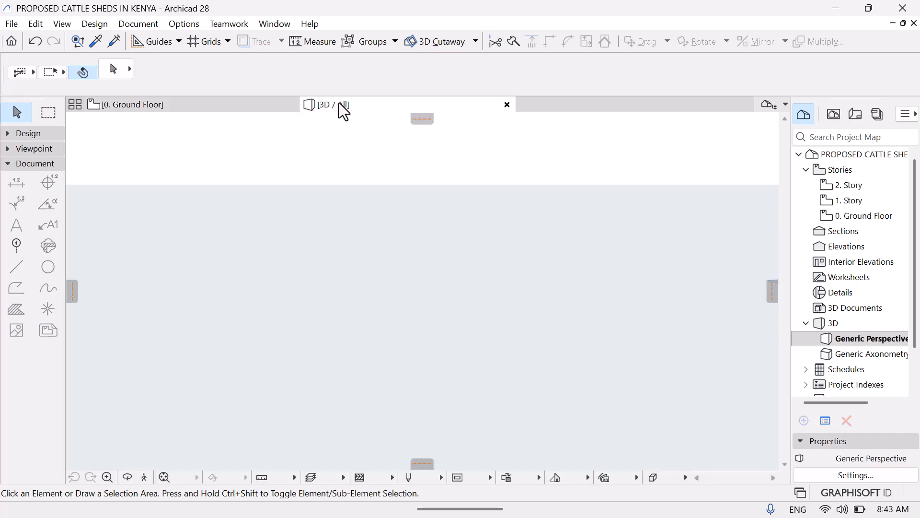
left_click(163, 478)
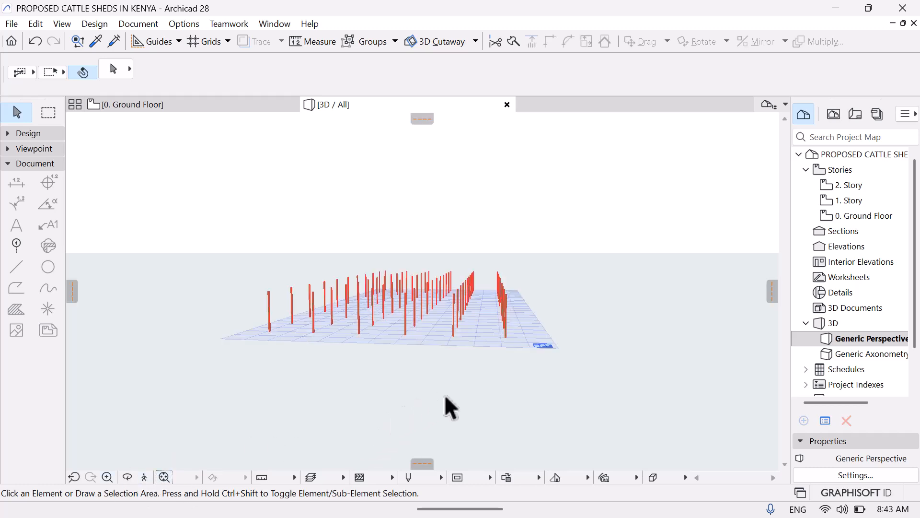
middle_click_drag(446, 397, 307, 438)
middle_click_drag(333, 442, 398, 424)
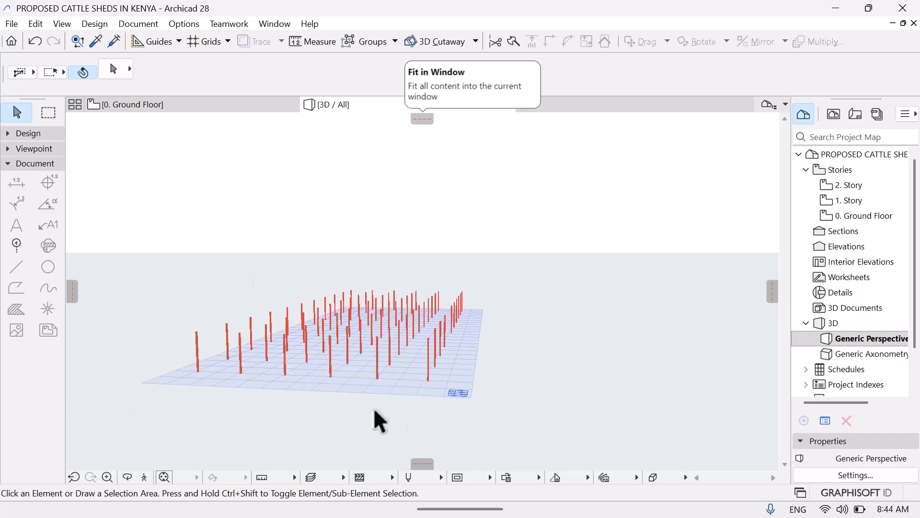
Start the Wall tool on the ground floor plan and set the default wall thickness to 200
left_click(215, 105)
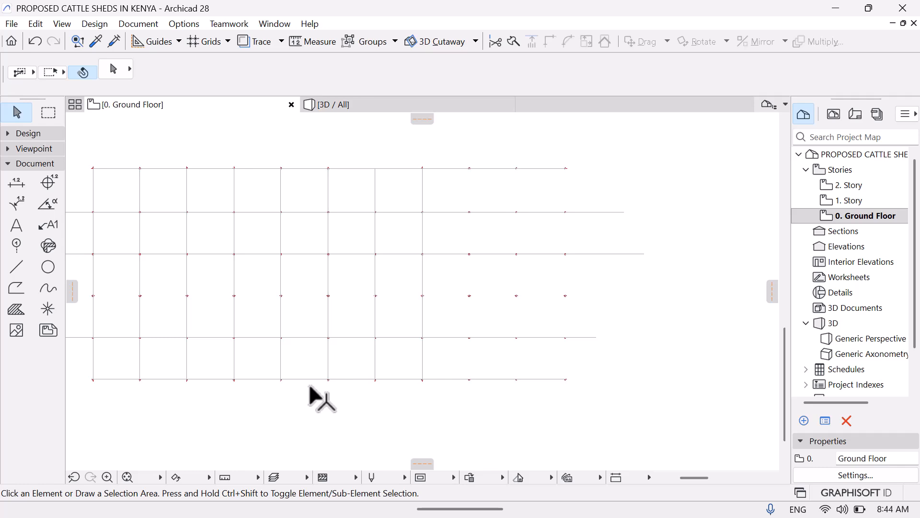
left_click(97, 25)
mouse_move(109, 42)
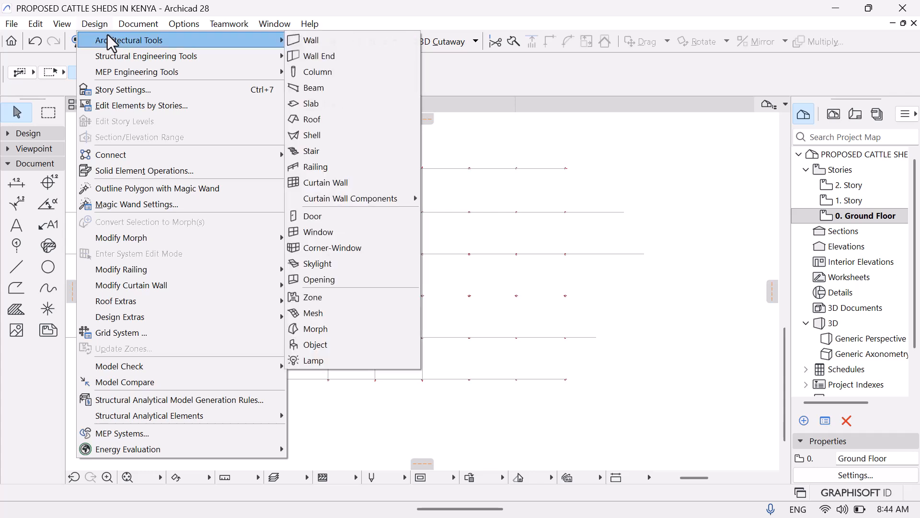
left_click(340, 39)
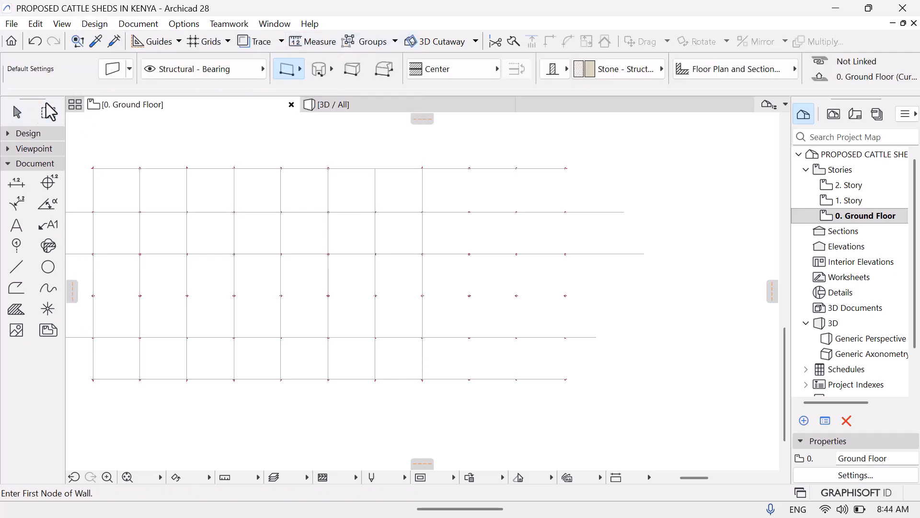
left_click(110, 79)
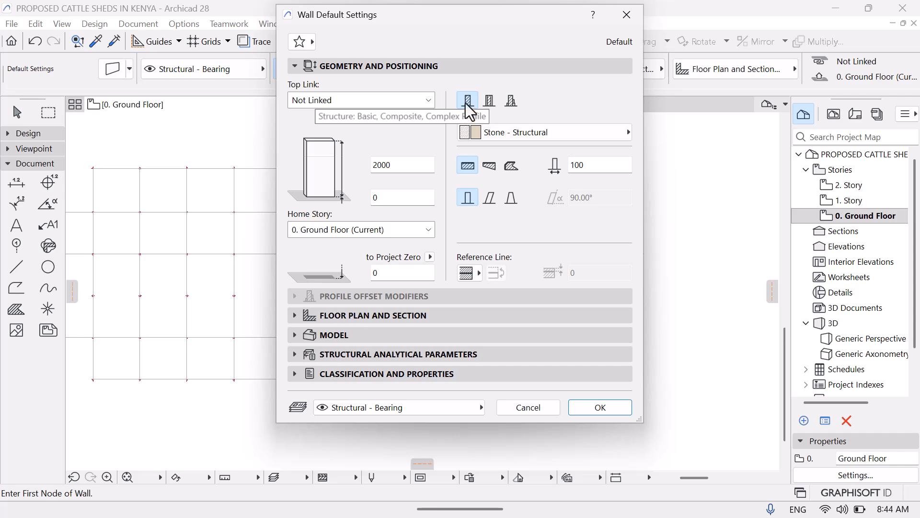
left_click(612, 137)
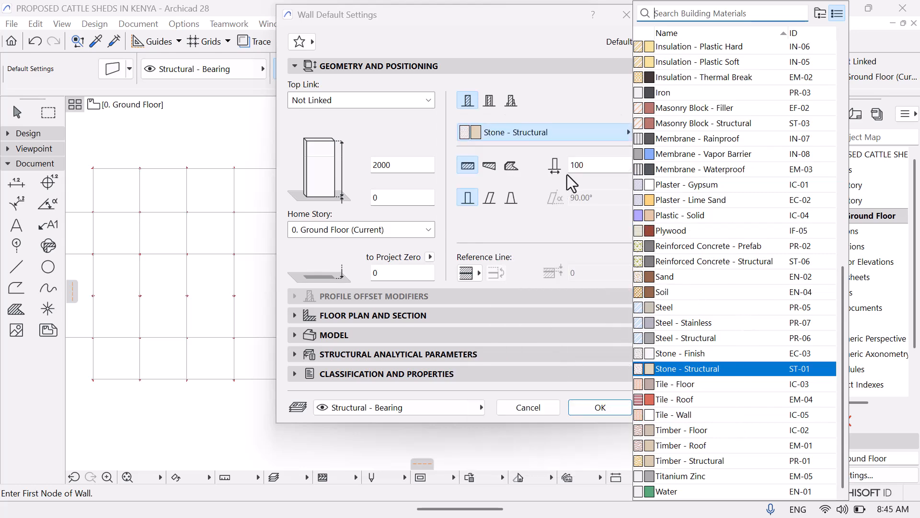
left_click(585, 165)
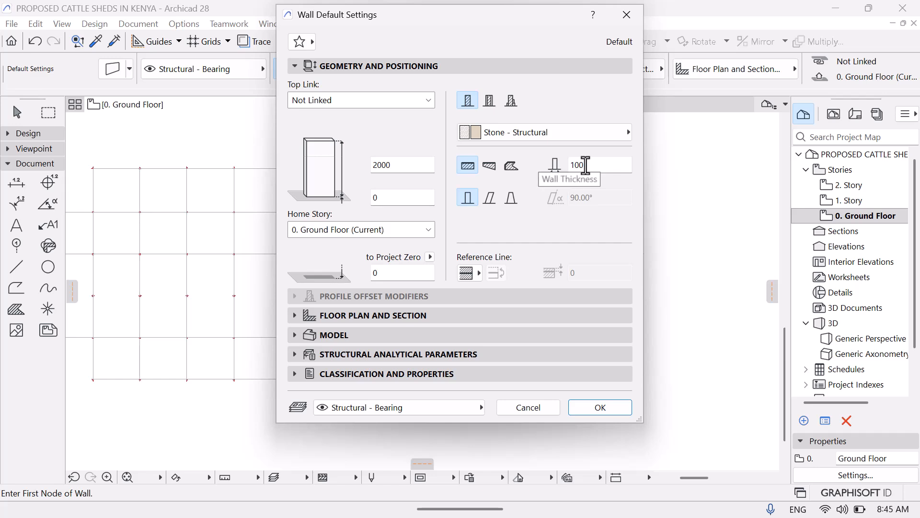
left_click(585, 165)
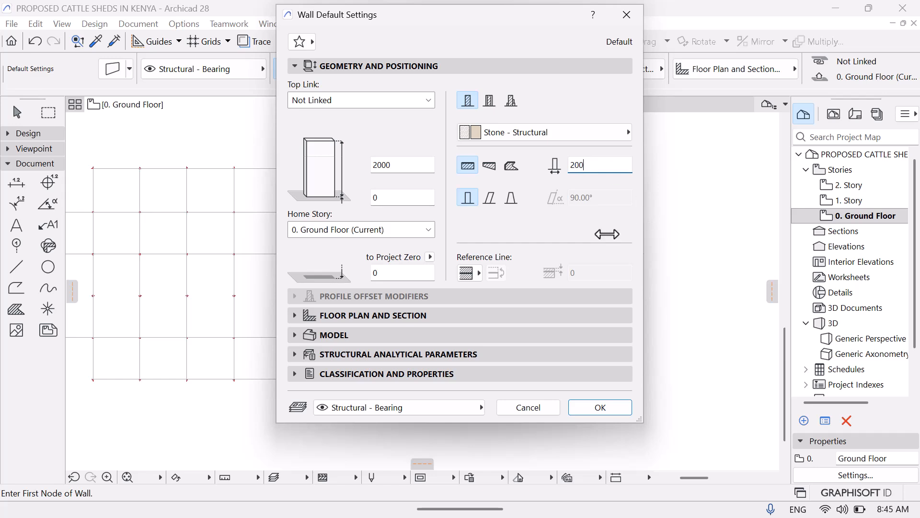
Set the default wall height to 3200 with the top link as Not Linked
left_click(400, 165)
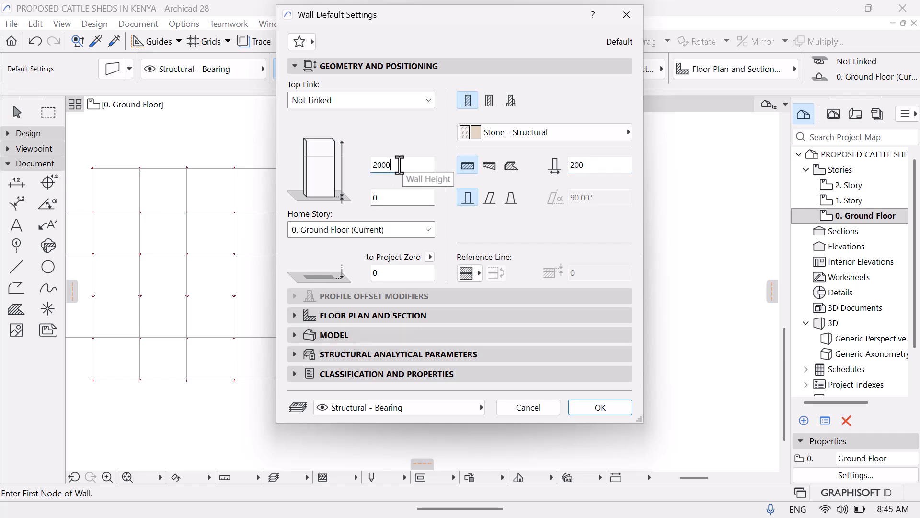
key("BackSpace")
key("BackSpace")
key("BackSpace")
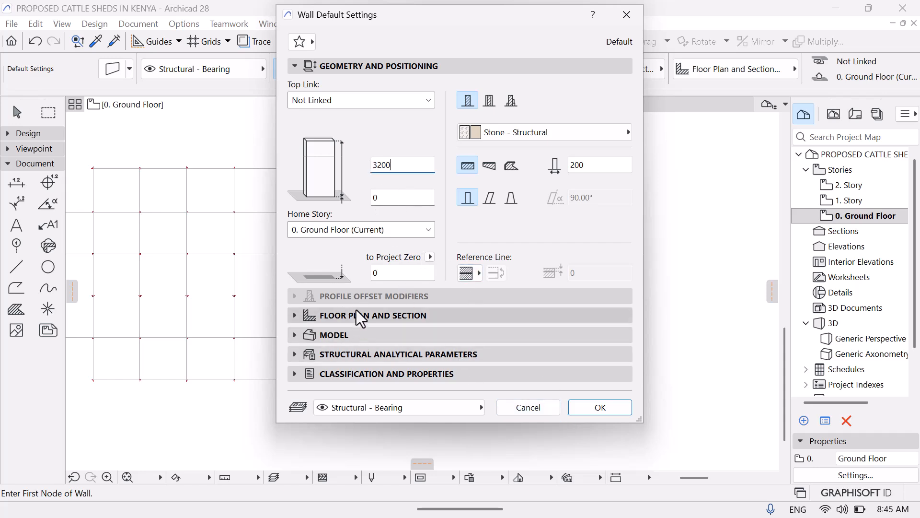
left_click(430, 106)
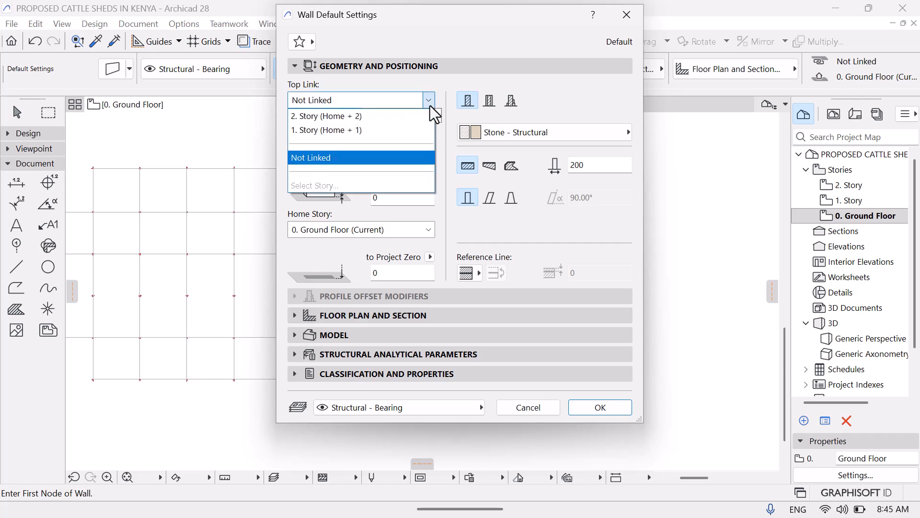
left_click(349, 157)
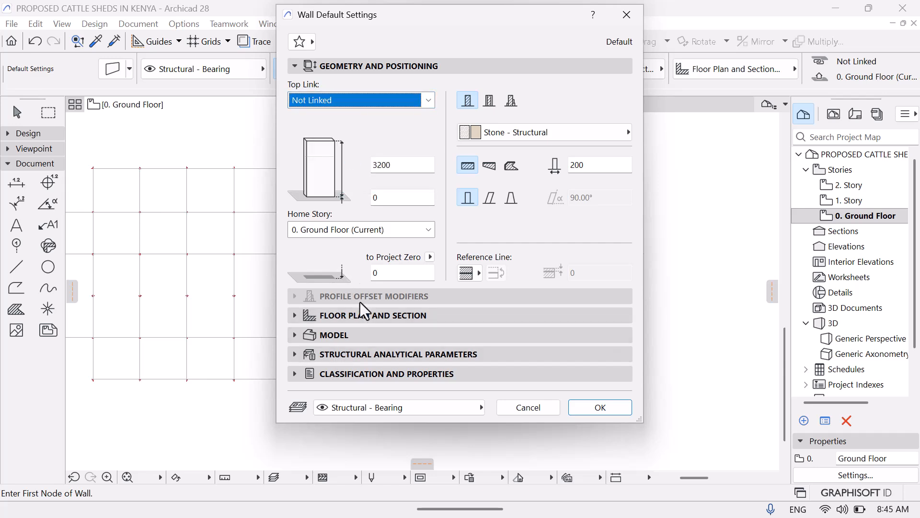
Set the default wall's cut line pen to 1 and override both cut fill pens in the floor plan settings
left_click(370, 315)
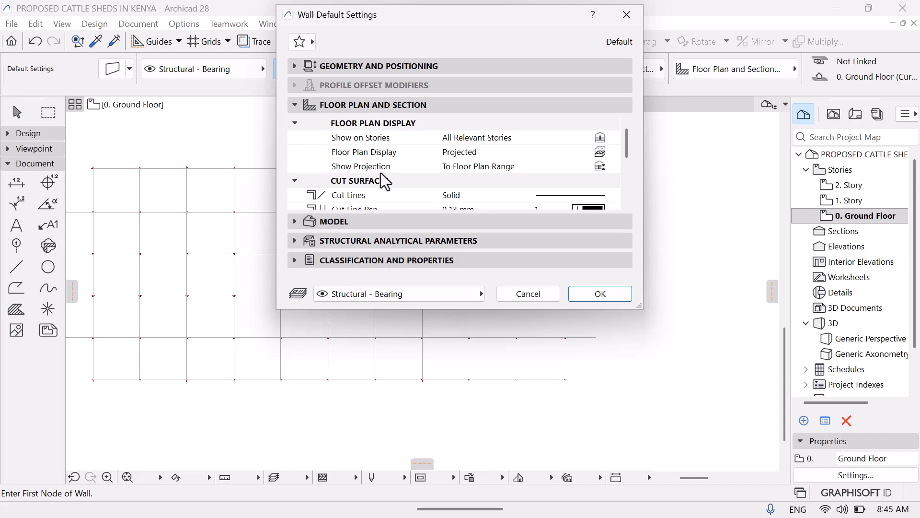
left_click_drag(627, 139, 629, 159)
left_click(614, 153)
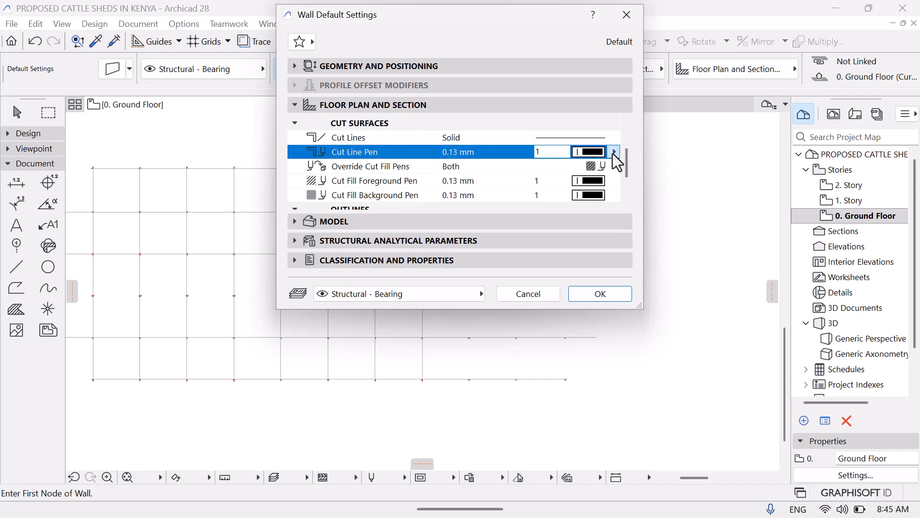
left_click(626, 151)
left_click(614, 166)
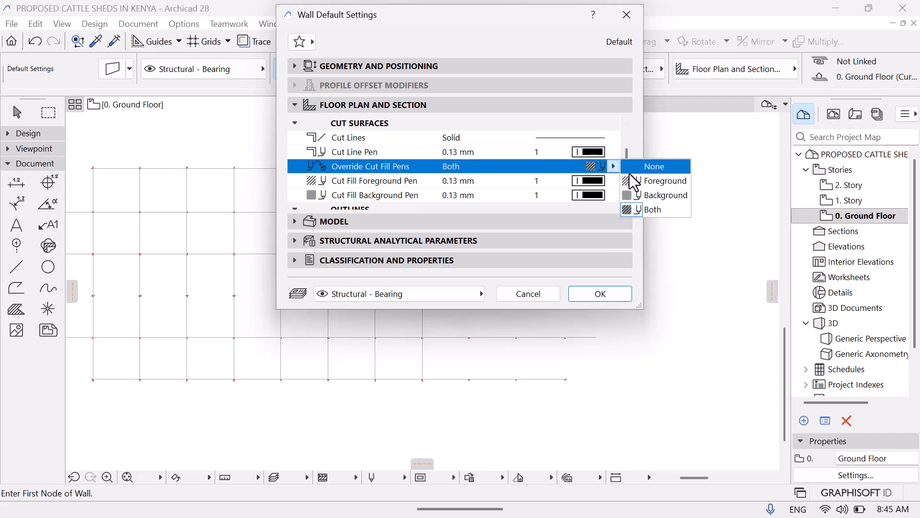
left_click(648, 208)
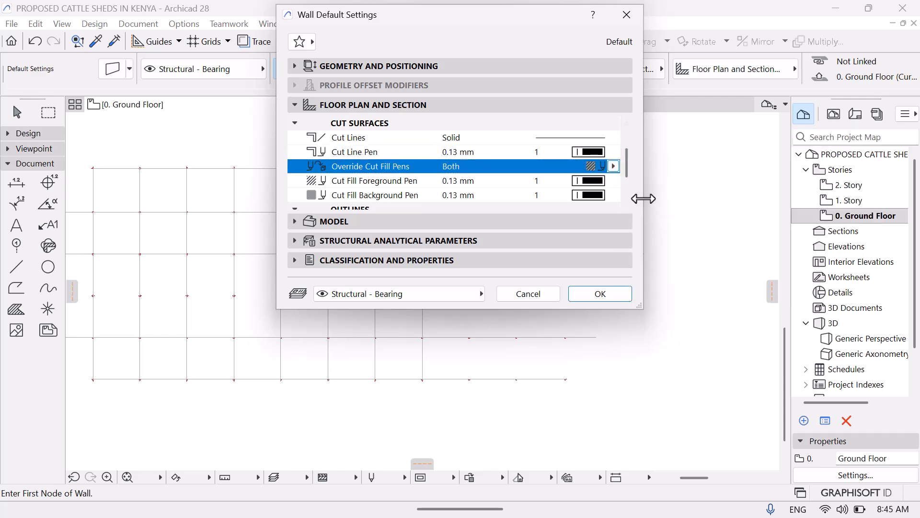
Set the default wall's cut fill foreground and background pens to pen 1, 0.13 mm
scroll(627, 168, "down", 2)
left_click(614, 155)
left_click(614, 152)
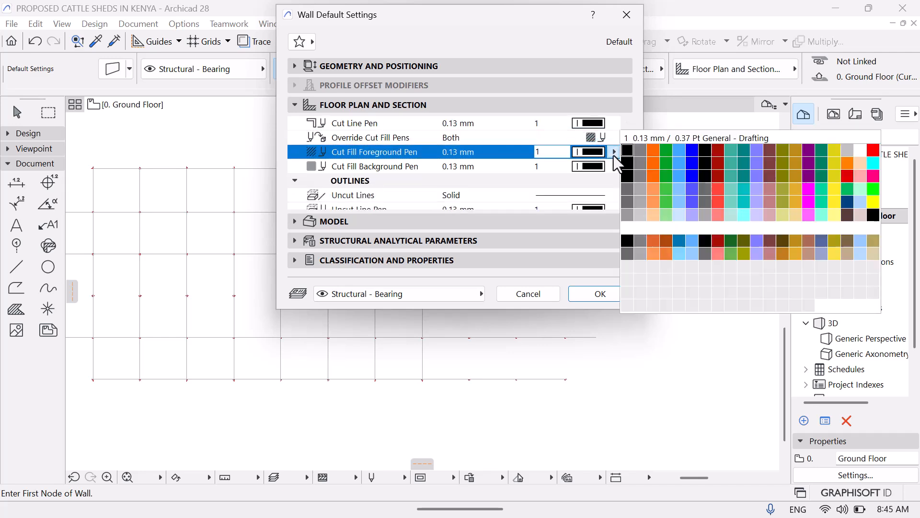
left_click(623, 156)
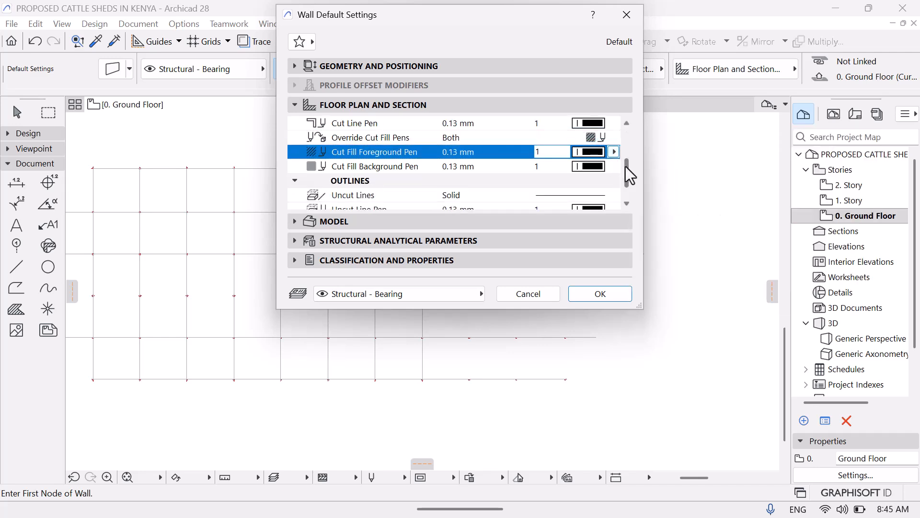
scroll(628, 177, "down", 1)
left_click(611, 151)
left_click(612, 152)
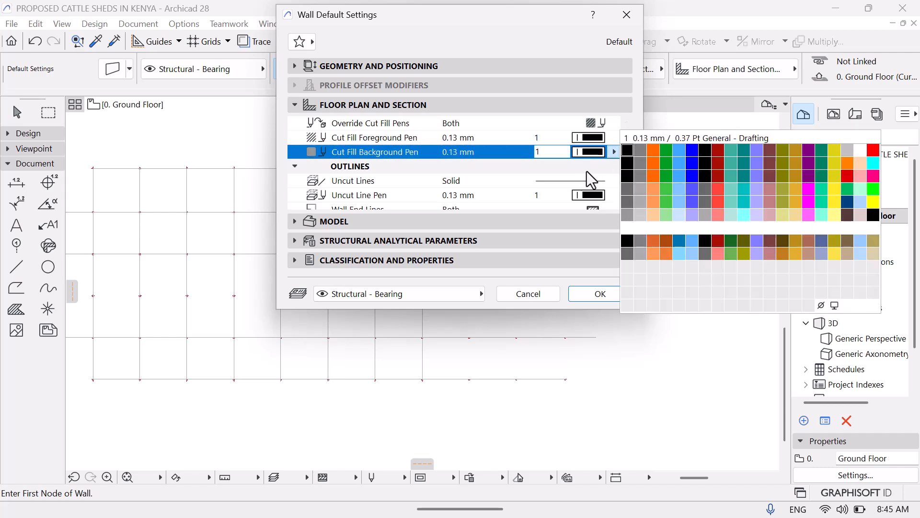
left_click(620, 173)
scroll(630, 176, "down", 1)
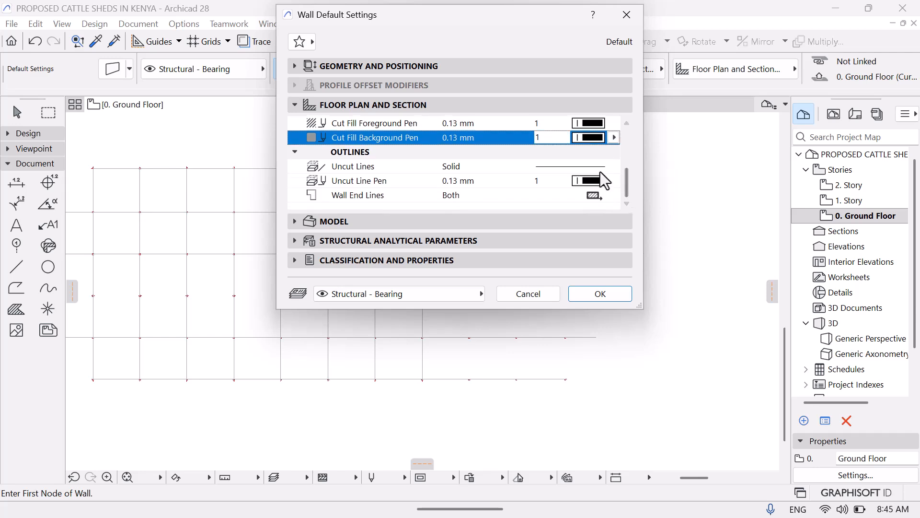
Link the default wall's override surfaces as Paint - Light Gray and set its log details to Square Logs
left_click(345, 221)
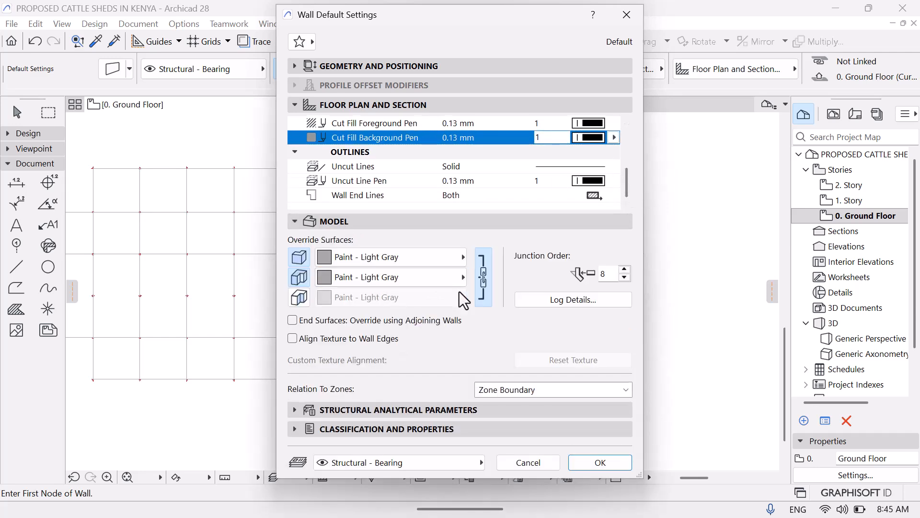
left_click(484, 286)
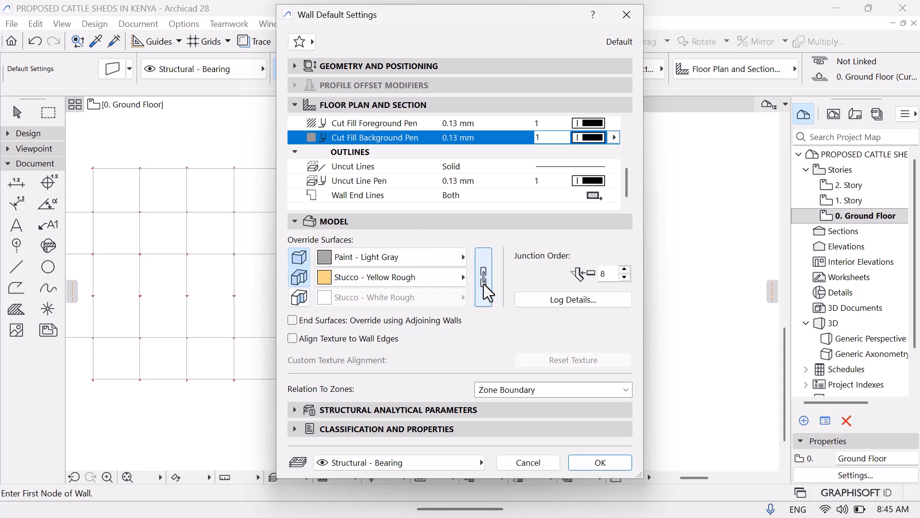
left_click(485, 284)
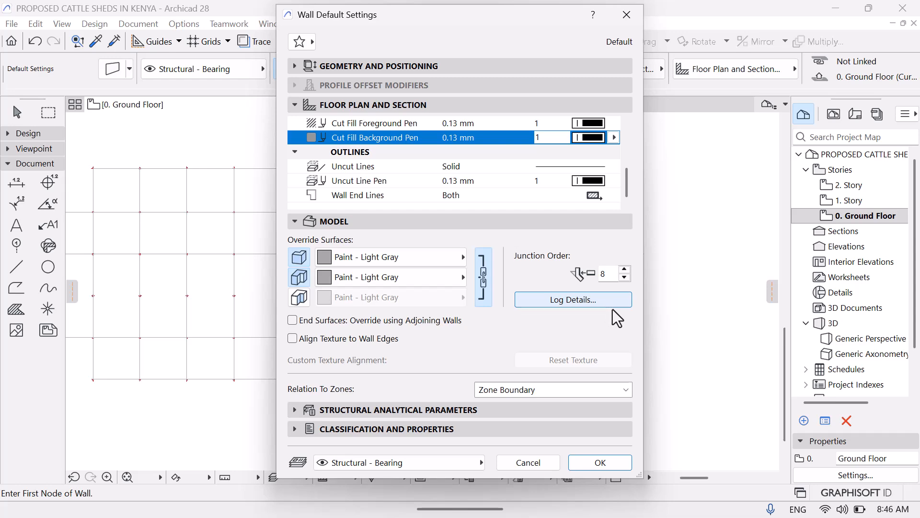
left_click(599, 298)
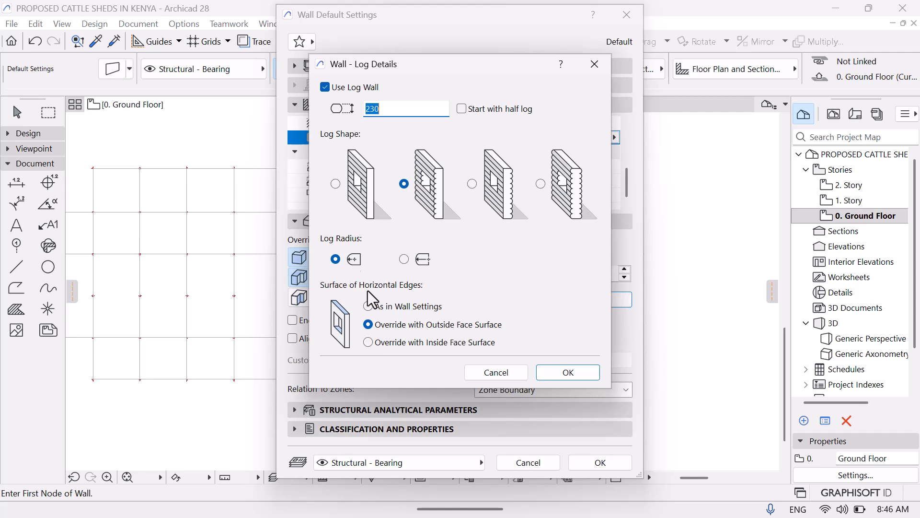
left_click(340, 184)
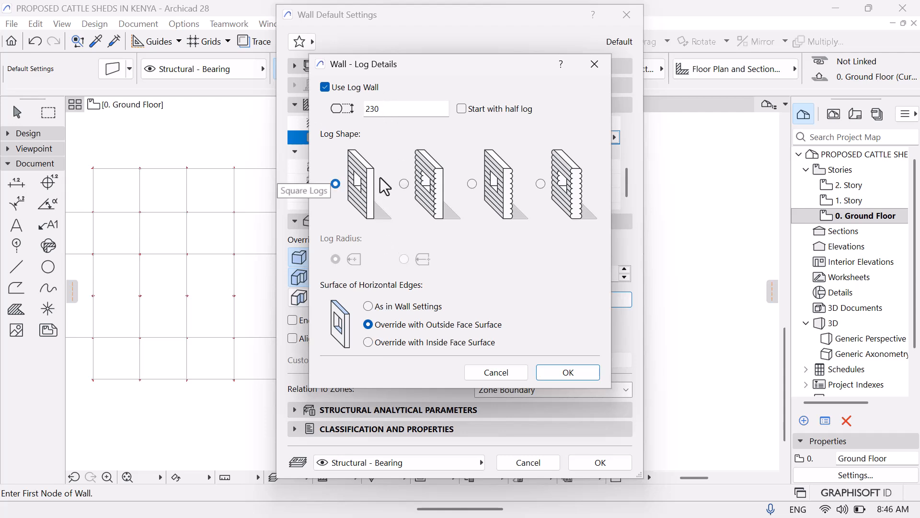
left_click(579, 370)
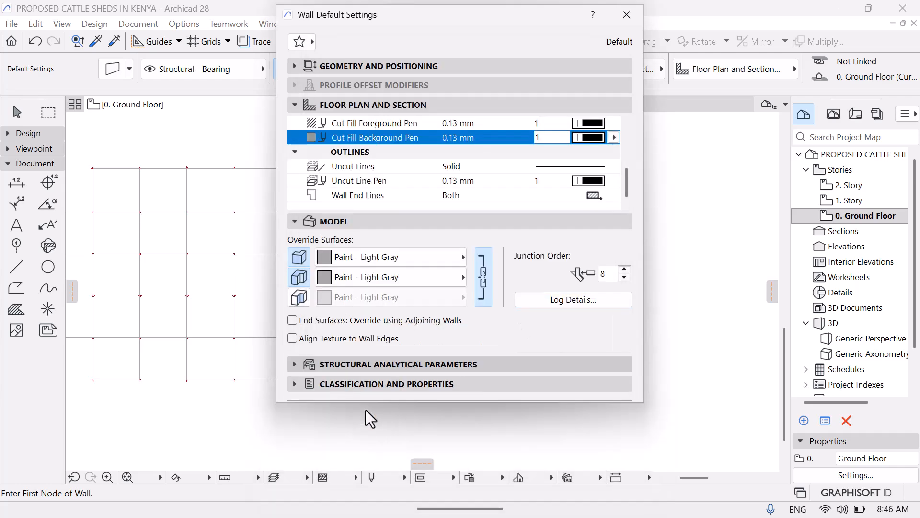
Check the default wall's structural analytical parameters and its classification and properties, and accept the wall settings
left_click(369, 415, "ctrl")
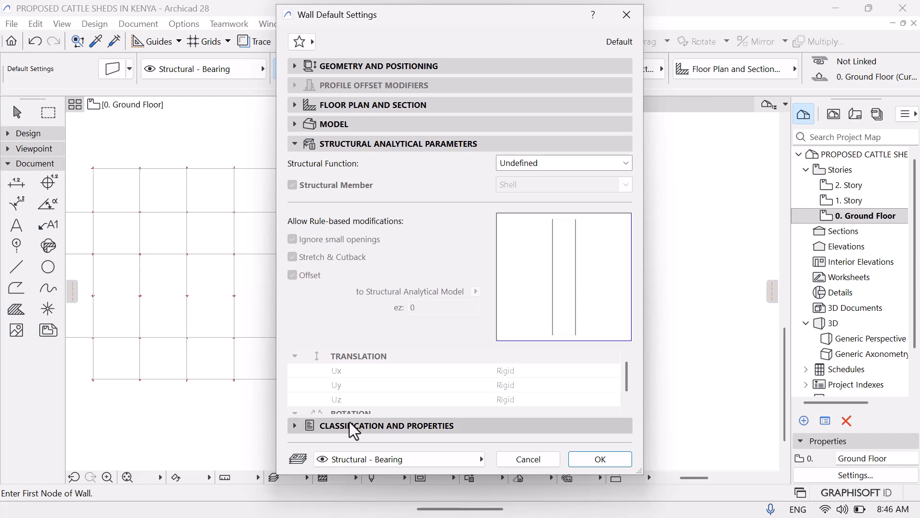
left_click(354, 426, "ctrl")
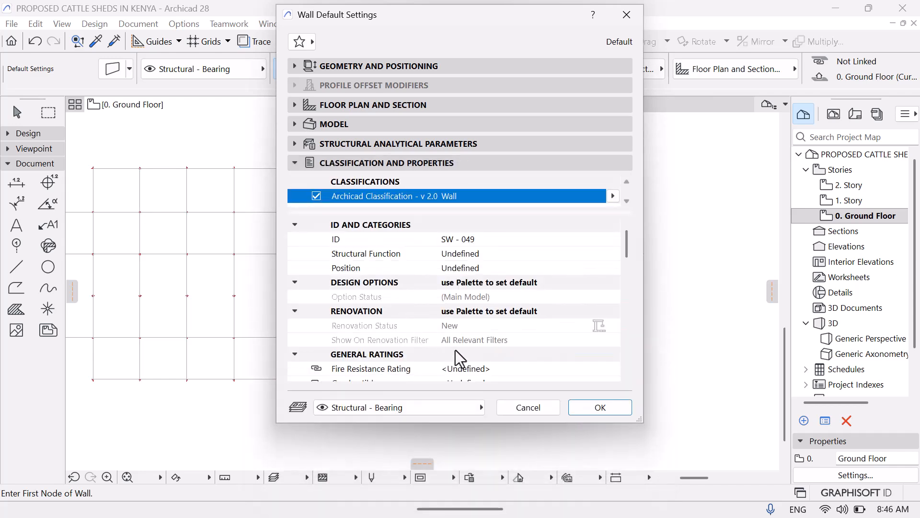
left_click(598, 413)
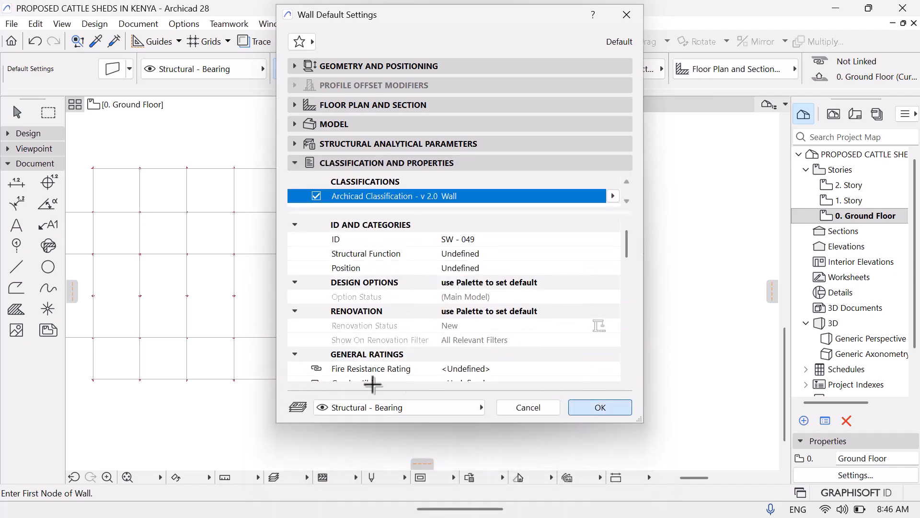
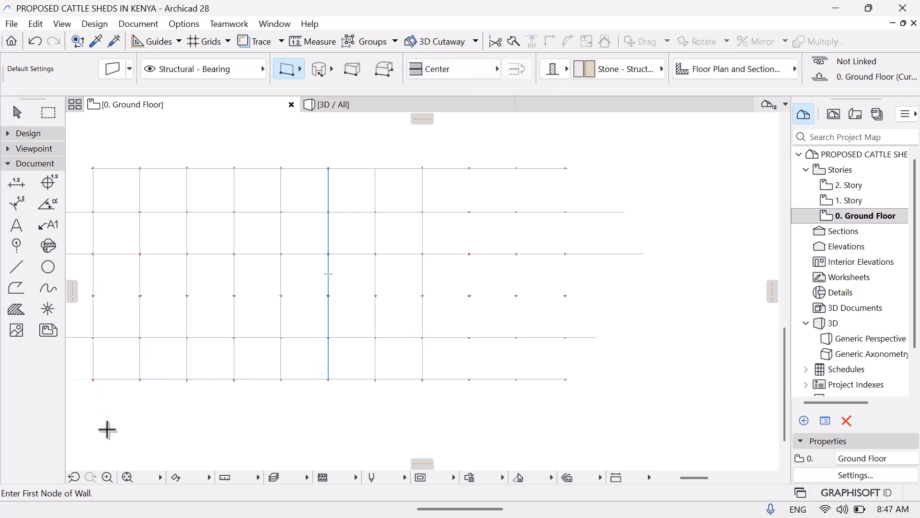
Try a wall with the Center reference line from the upper edge of the grid's lower-left corner column
left_click(107, 476)
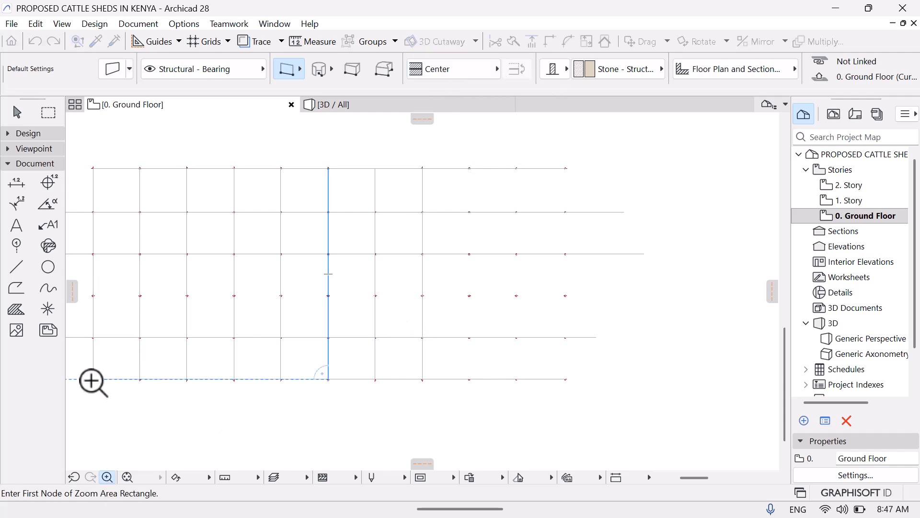
left_click(79, 367)
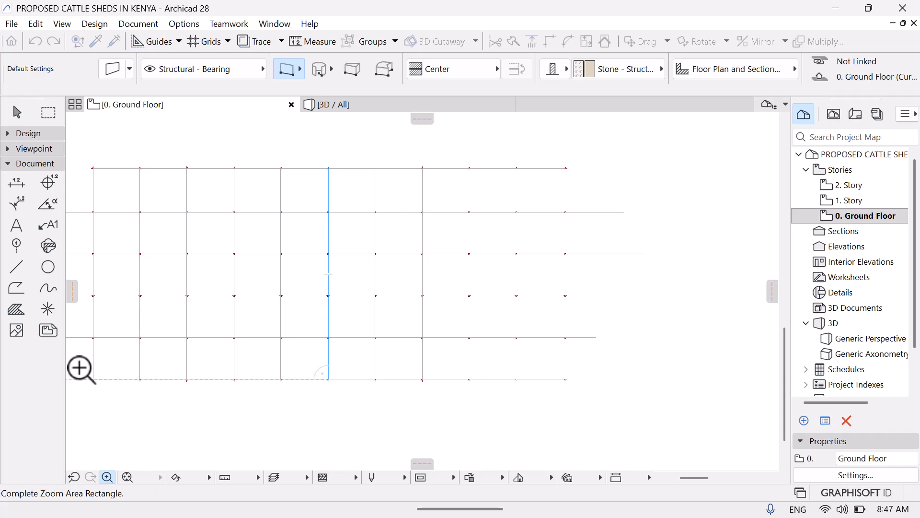
left_click(119, 388)
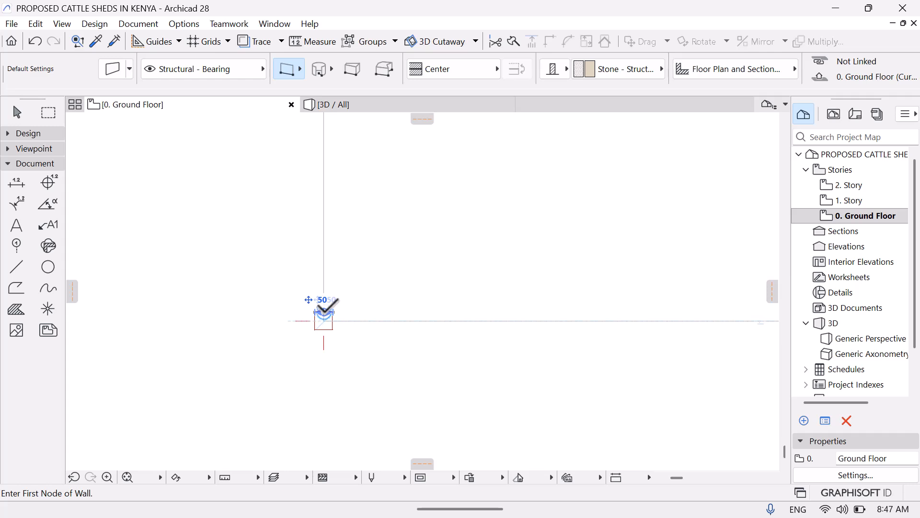
left_click(324, 312)
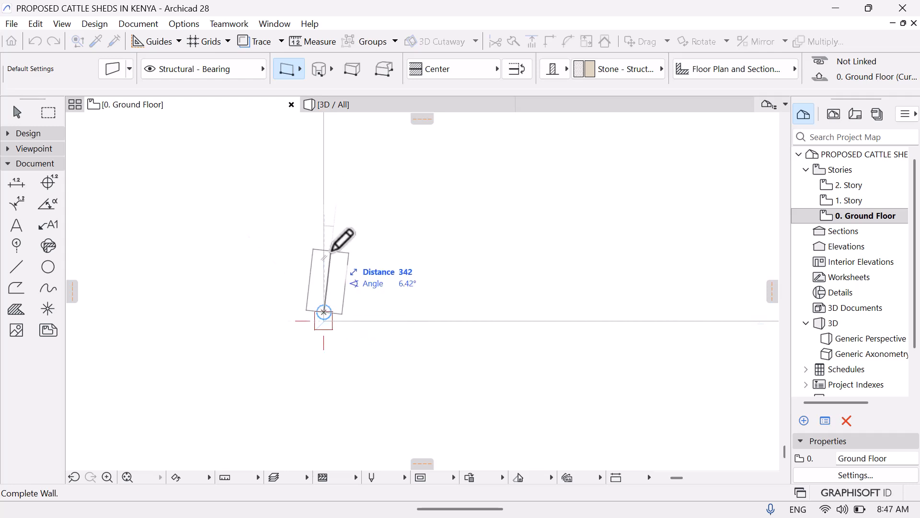
key("Escape")
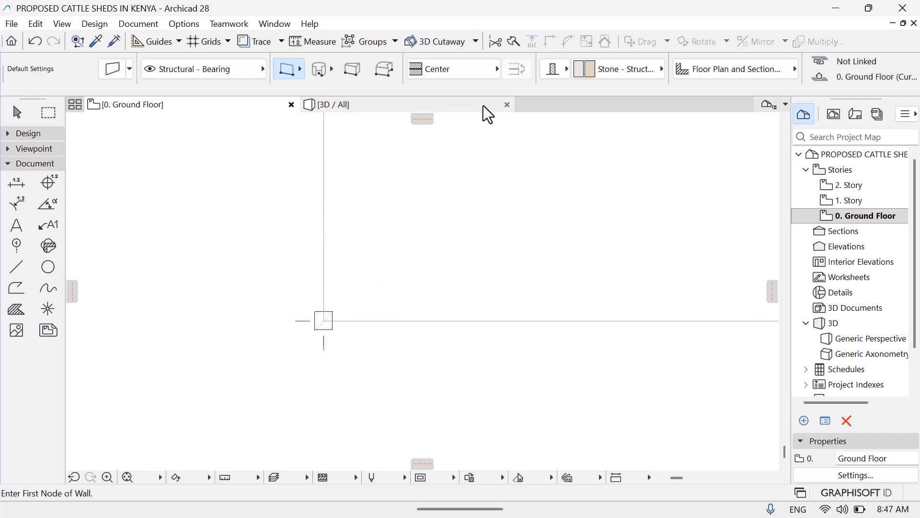
Try a wall with the Outside Face reference line from the upper edge of the corner column
left_click(497, 69)
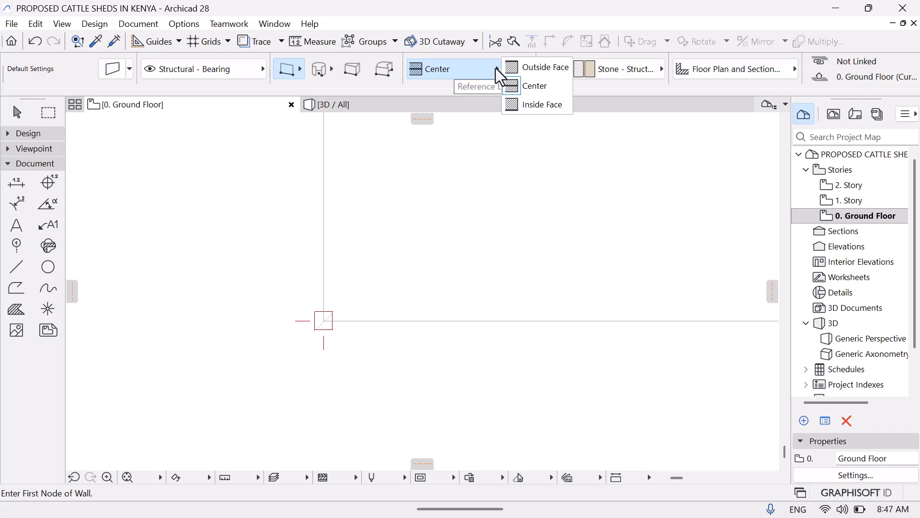
left_click(536, 72)
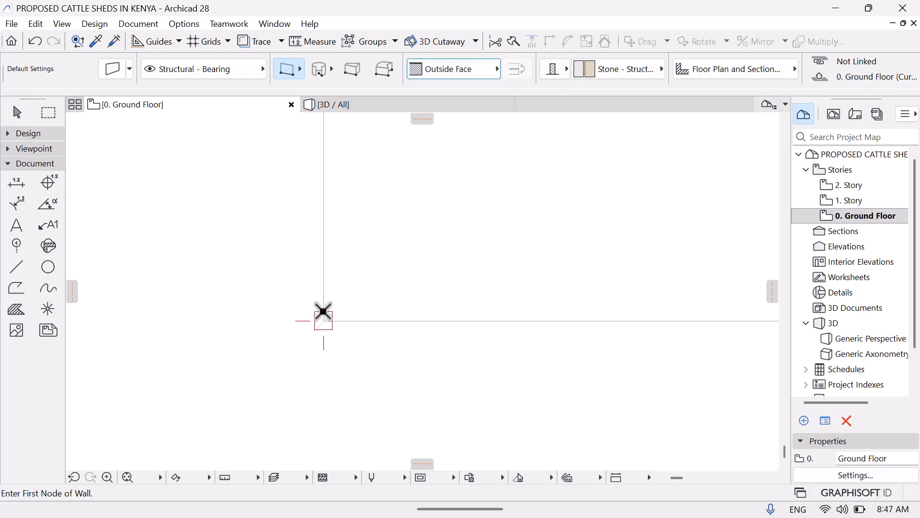
left_click(324, 312)
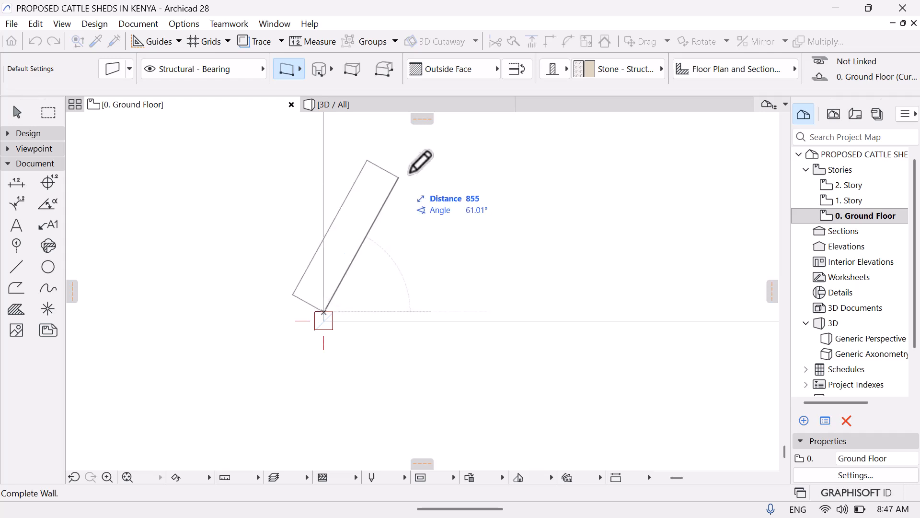
key("Escape")
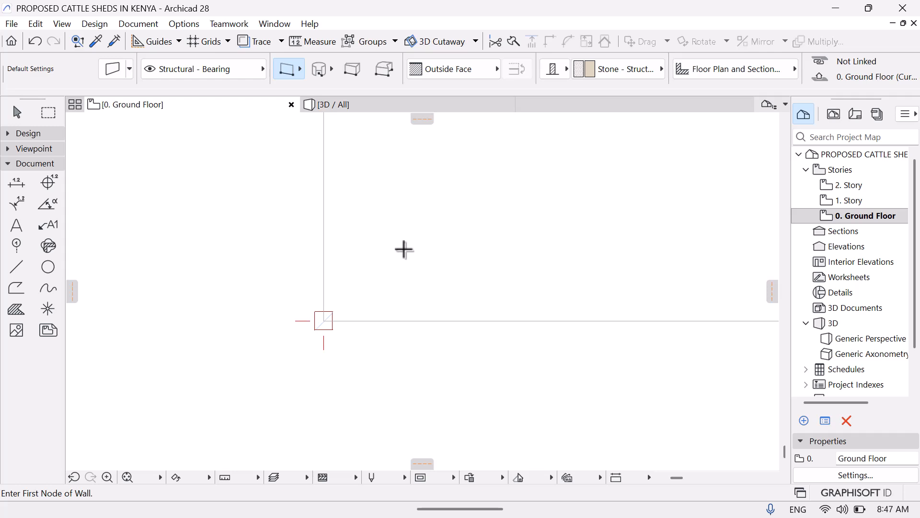
Try a vertical wall with the Inside Face reference line from the upper edge of the corner column
left_click(498, 67)
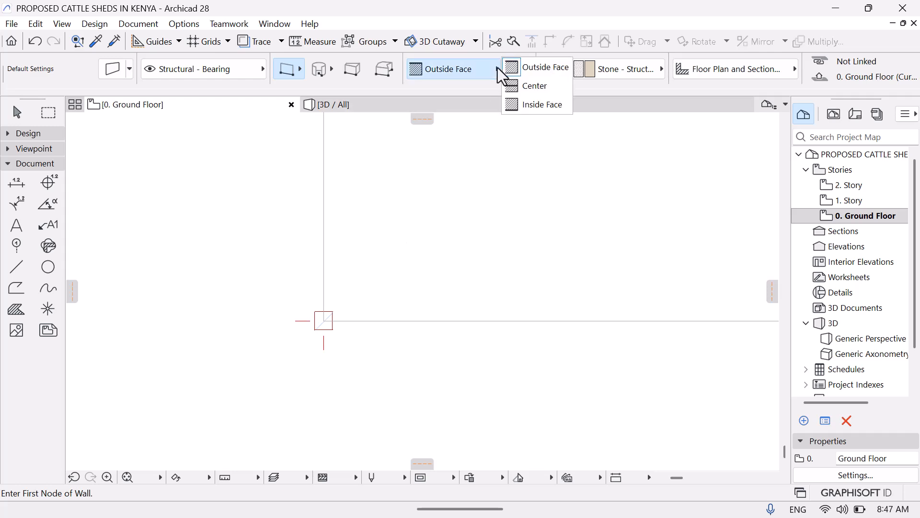
left_click(535, 89)
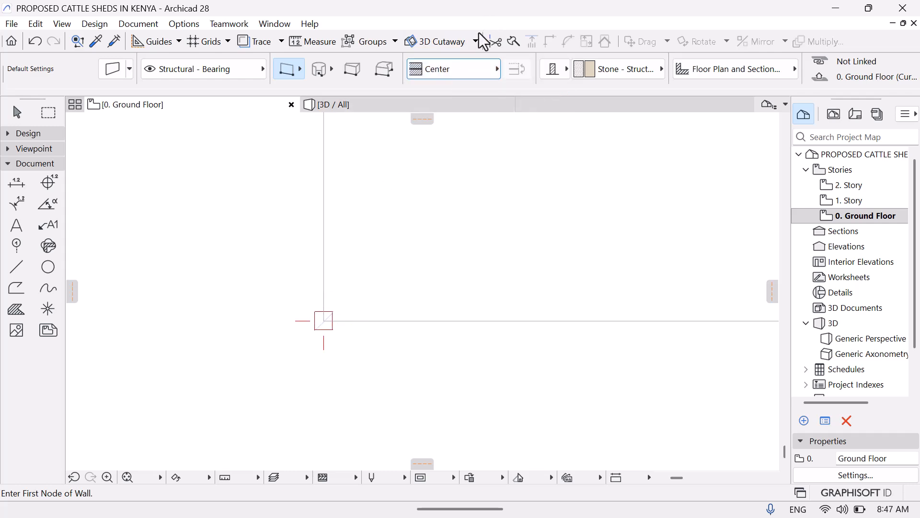
left_click(494, 67)
left_click(531, 103)
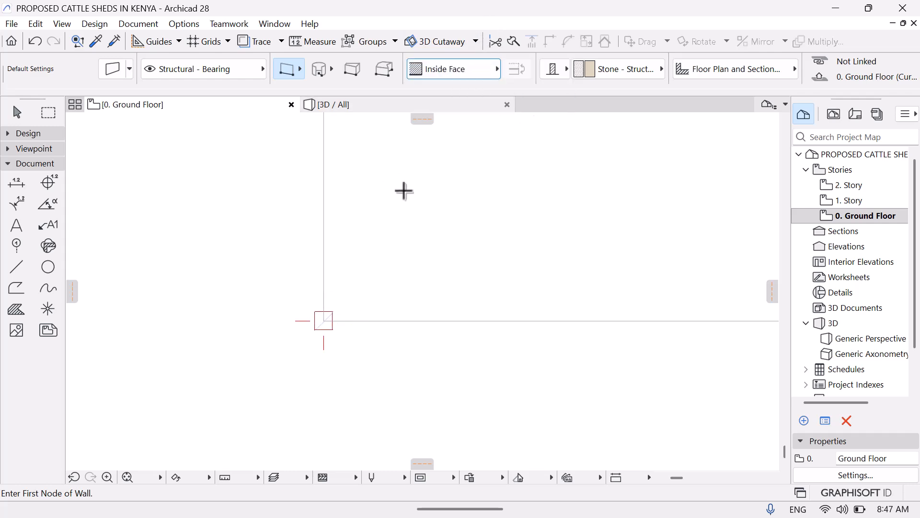
left_click(325, 312)
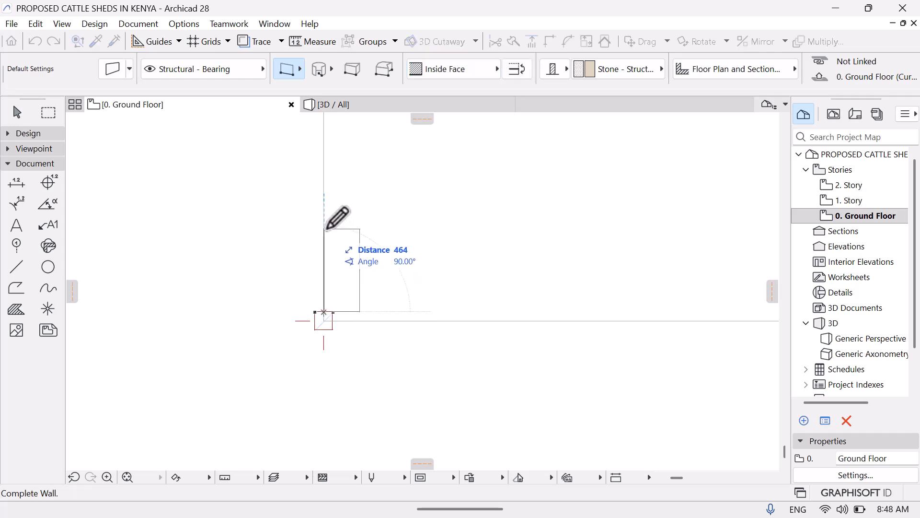
left_click(326, 229)
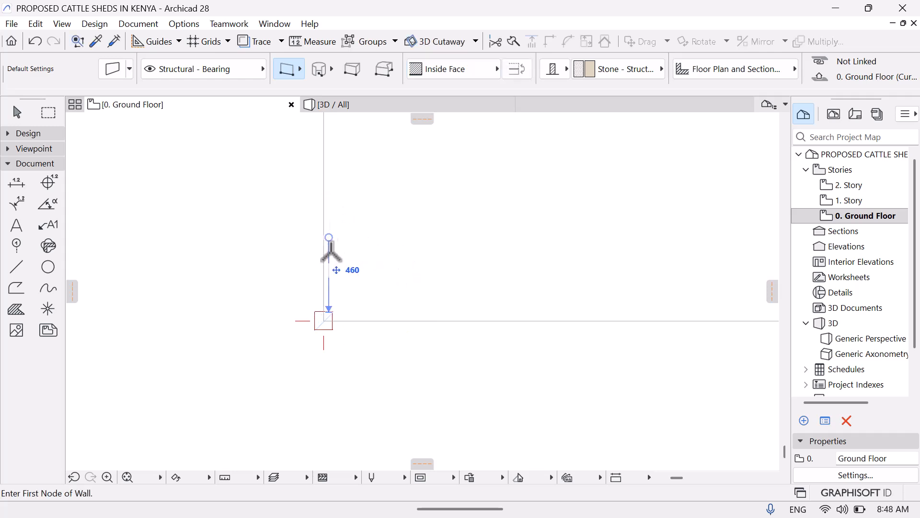
Set the wall reference line to Center and draw a 3900-long wall along the left grid line from the lower-left corner column to the second column
left_click(496, 67)
left_click(546, 86)
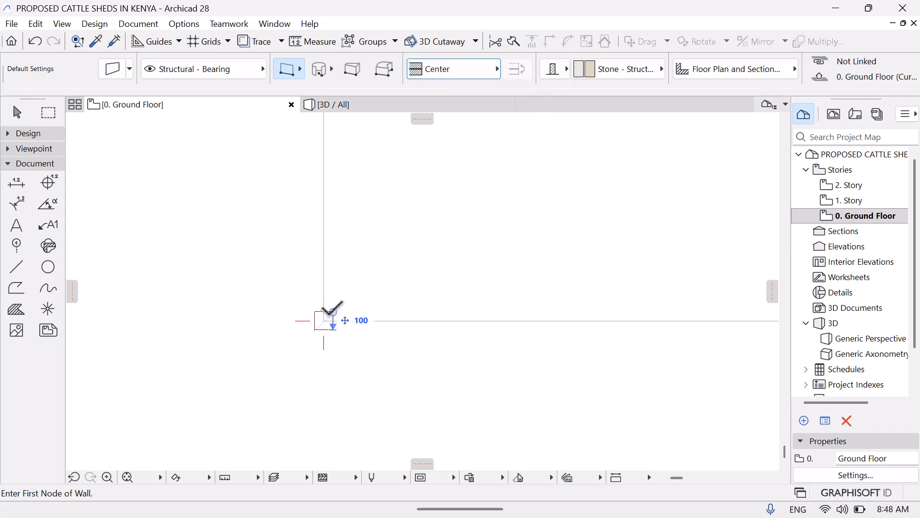
left_click(324, 312)
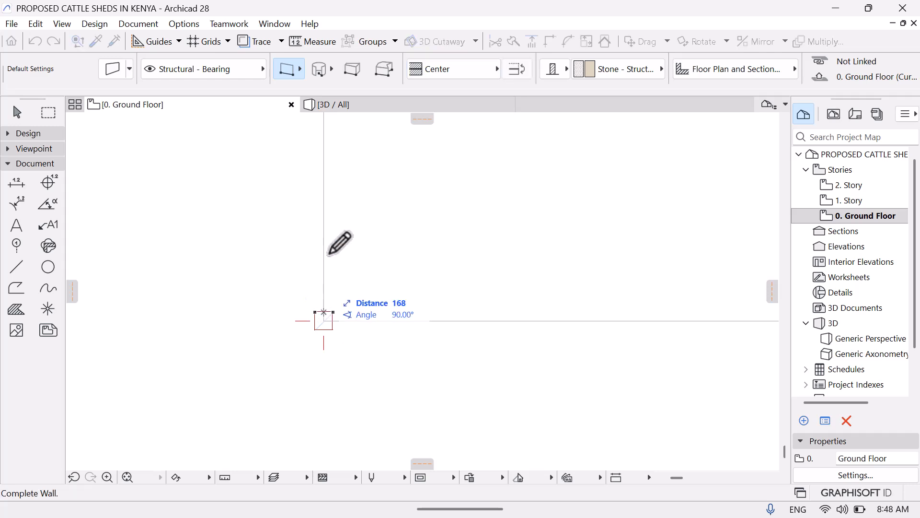
middle_click_drag(329, 201, 288, 385)
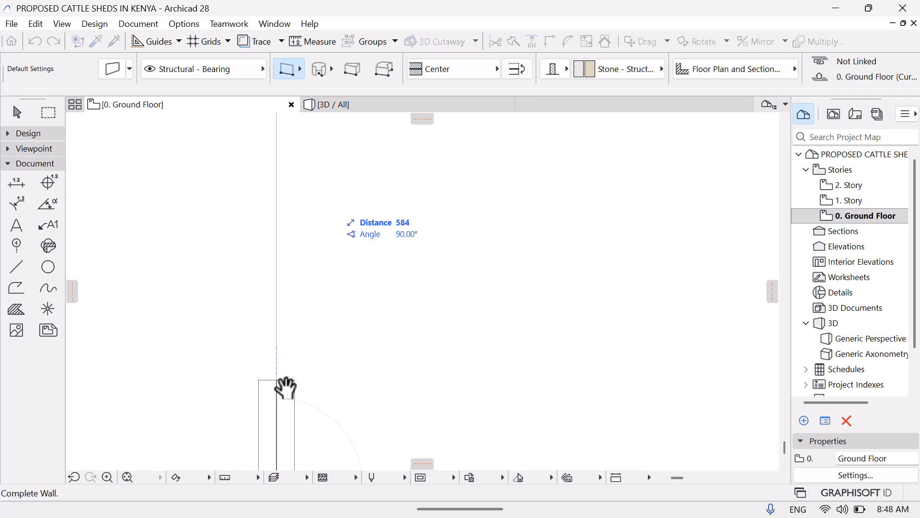
middle_click_drag(308, 123, 289, 353)
middle_click_drag(304, 181, 317, 422)
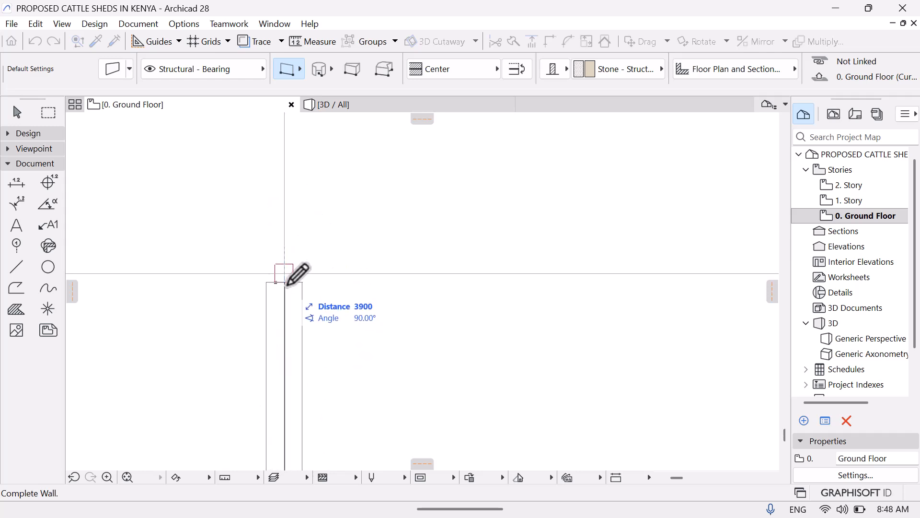
left_click(286, 283)
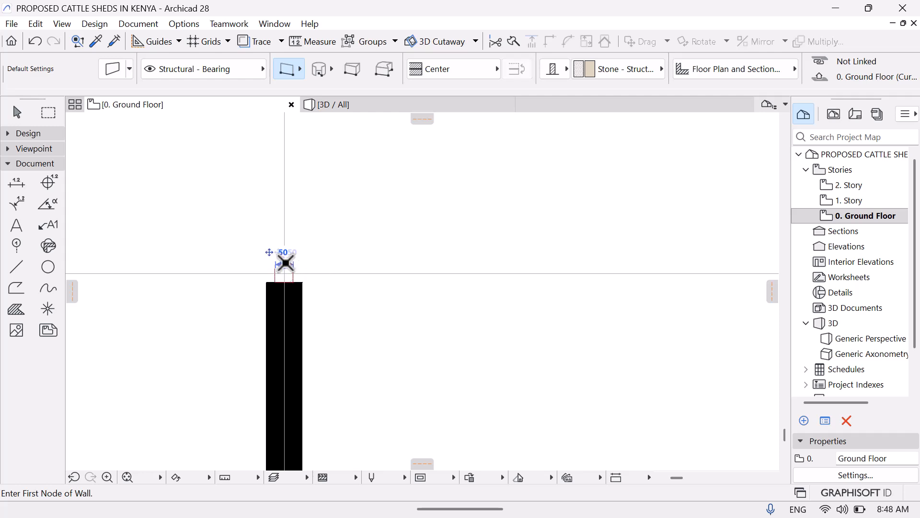
Draw a 3900-long wall along the left grid line from the second column's upper edge to the third column
left_click(285, 263)
middle_click_drag(293, 219, 318, 368)
middle_click_drag(318, 146, 302, 412)
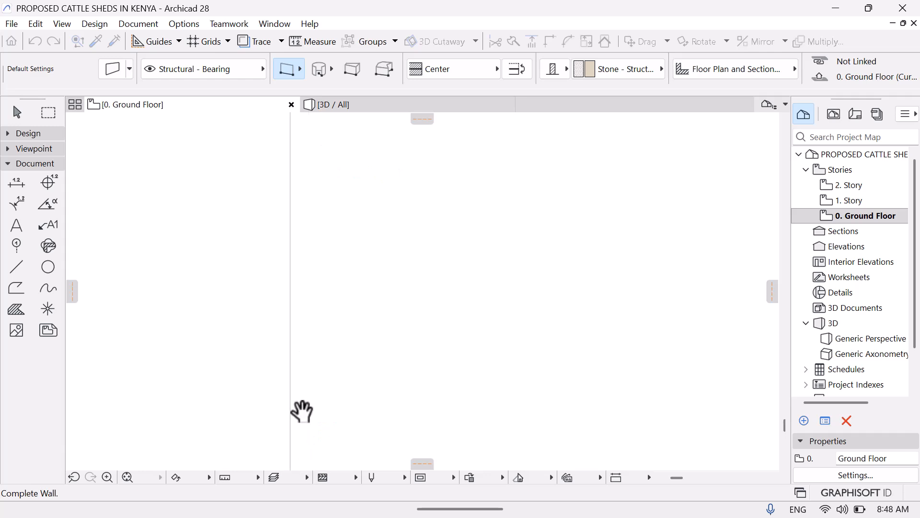
mouse_move(294, 243)
middle_mouse_down()
mouse_move(300, 276)
mouse_move(227, 435)
middle_mouse_up()
middle_click_drag(247, 228, 259, 329)
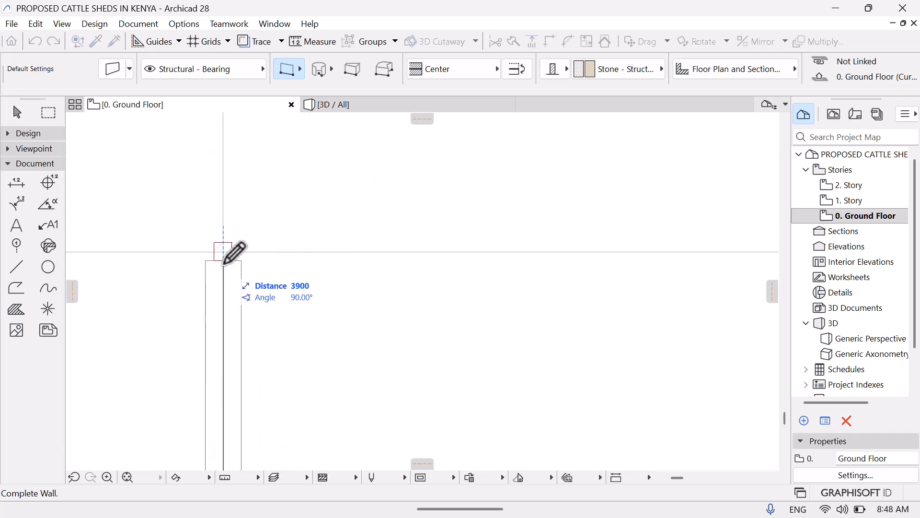
left_click(224, 262)
Draw a vertical wall along the left grid line from the third column's upper edge to the lower edge of the fourth
middle_click_drag(254, 207, 272, 291)
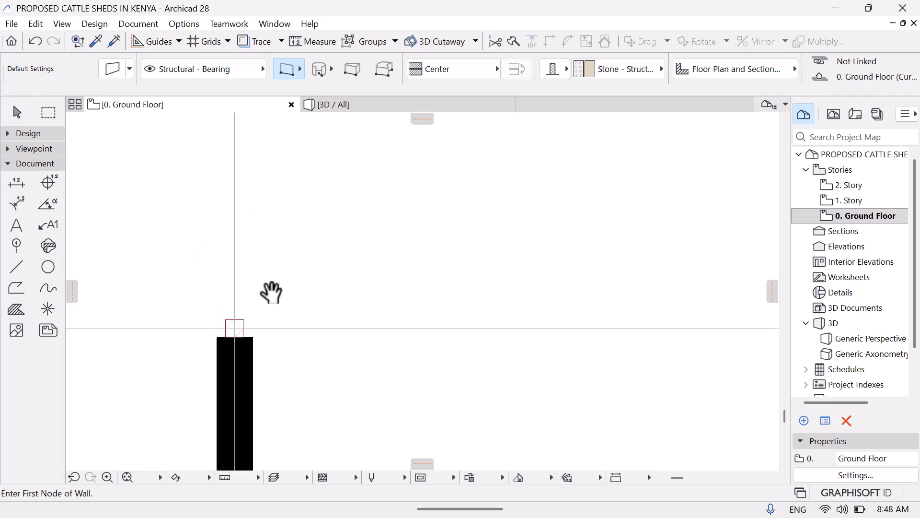
left_click(235, 319)
middle_click_drag(250, 240, 259, 425)
middle_click_drag(249, 129, 280, 263)
middle_click_drag(290, 183, 222, 390)
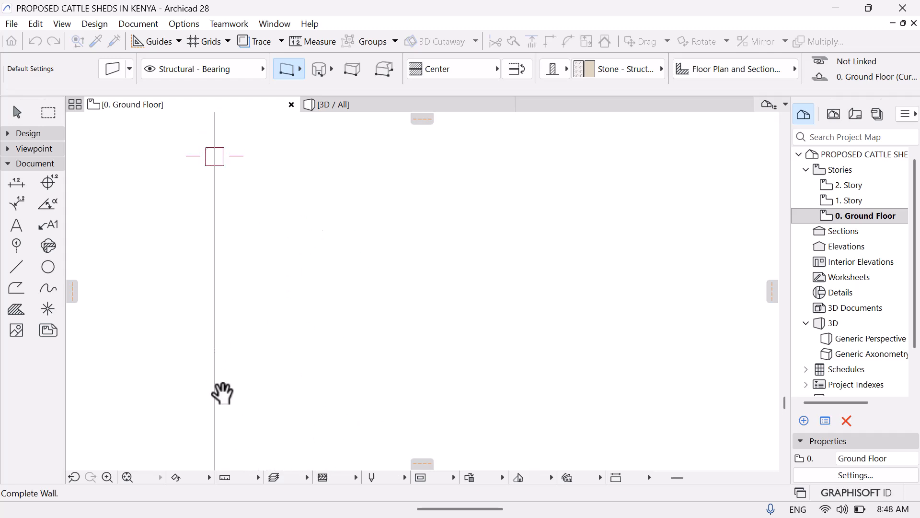
middle_click_drag(244, 269, 248, 304)
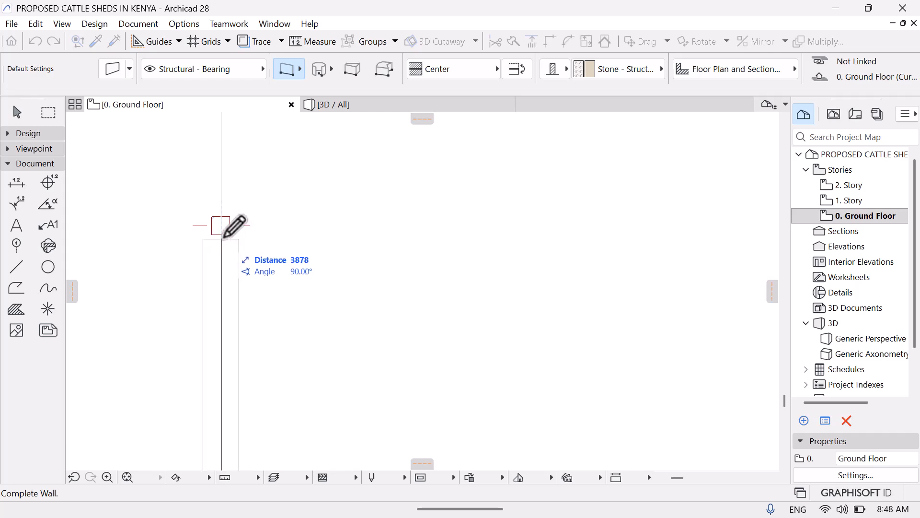
left_click(223, 236)
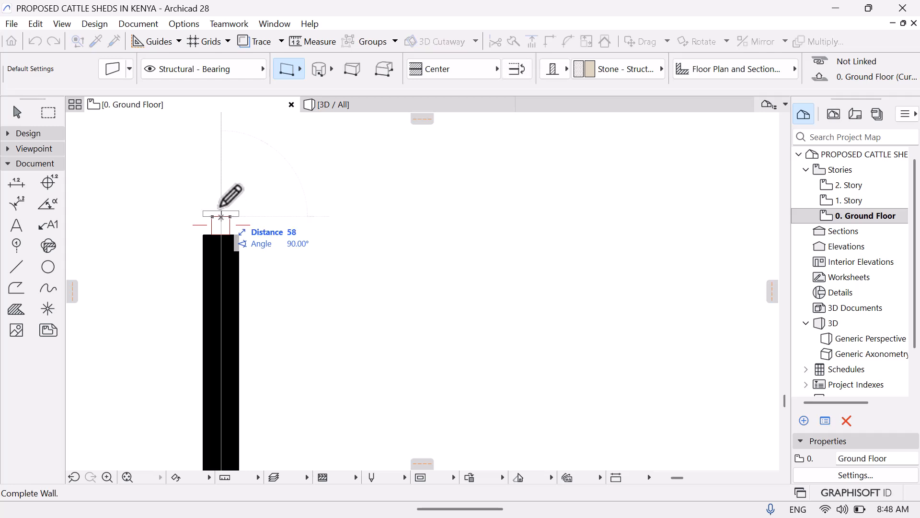
Draw a 3900-long wall along the left grid line from the fourth column's upper edge to the fifth column
middle_click_drag(223, 171, 194, 359)
middle_click_drag(185, 225, 194, 389)
mouse_move(222, 199)
middle_mouse_down()
mouse_move(267, 322)
mouse_move(267, 353)
middle_mouse_up()
mouse_move(254, 189)
middle_mouse_down()
mouse_move(259, 206)
mouse_move(201, 322)
middle_mouse_up()
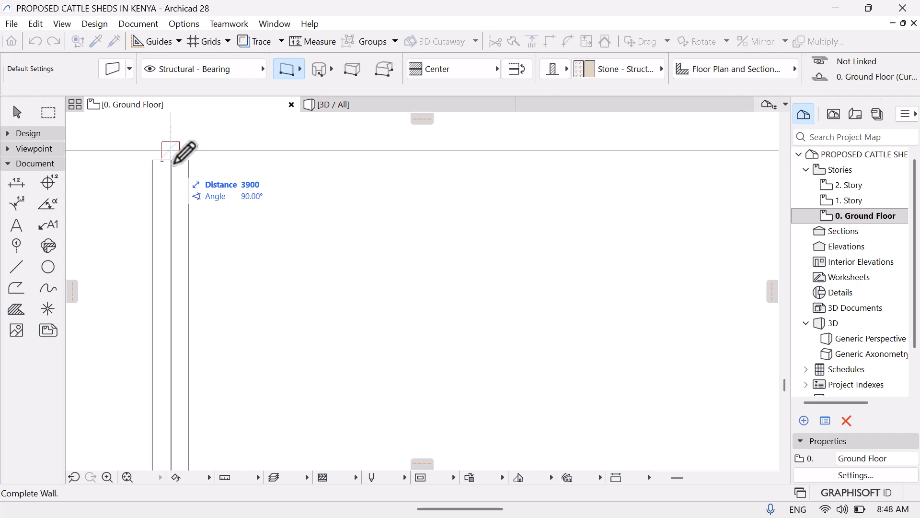
left_click(172, 161)
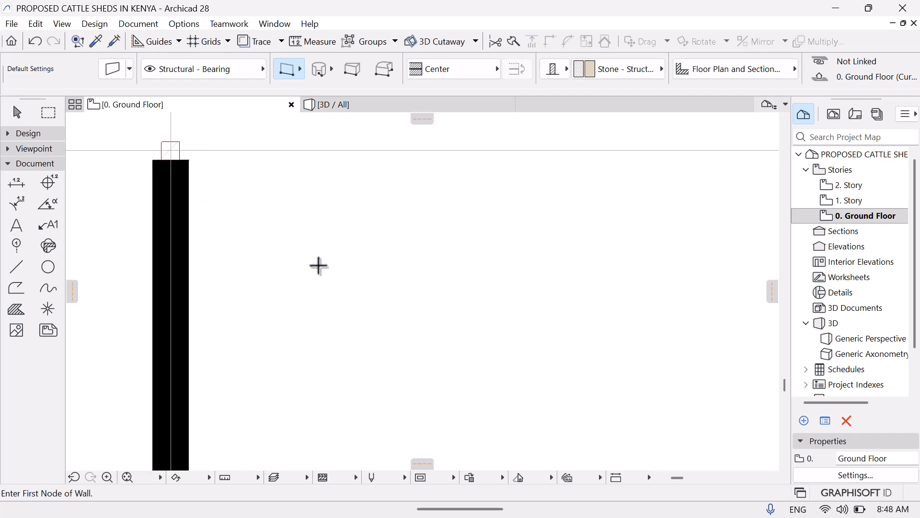
Close the left wall line with a 4100-long wall from the fifth column's upper edge to the upper-left corner column
middle_click_drag(319, 265, 370, 395)
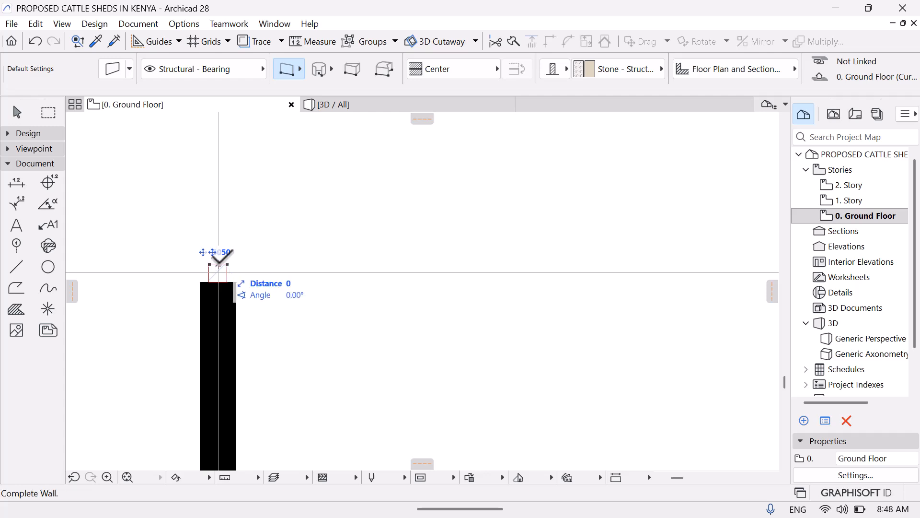
left_click(218, 264)
middle_click_drag(218, 201, 243, 379)
middle_click_drag(235, 194, 200, 394)
middle_click_drag(205, 219, 206, 326)
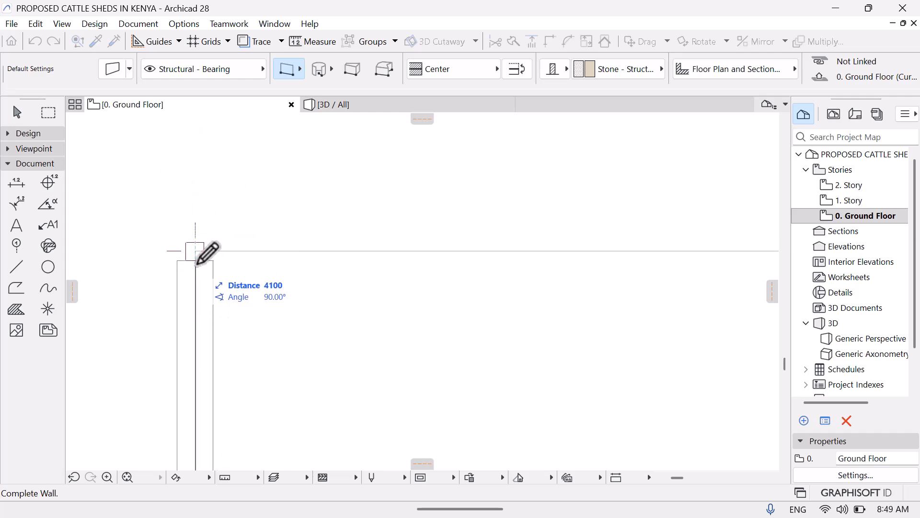
left_click(197, 261)
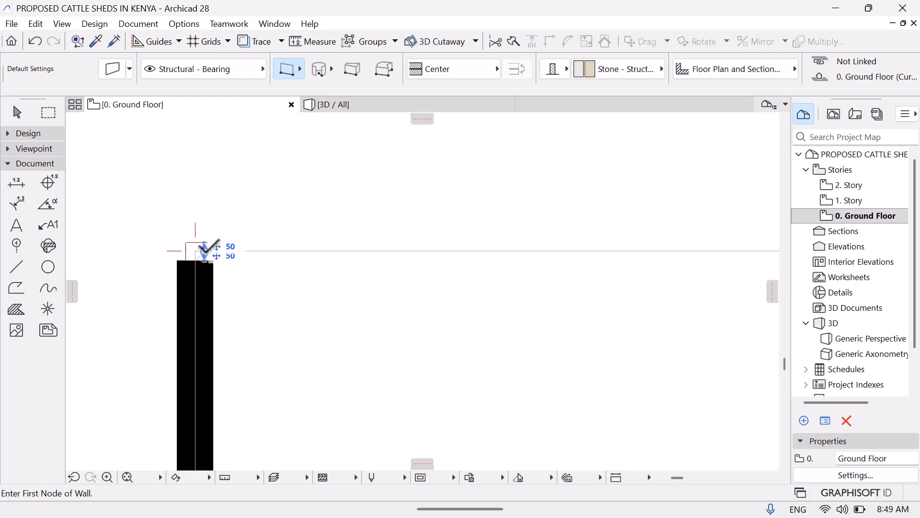
Draw a 4400-long horizontal wall along the upper grid line from the upper-left corner column's right edge to the second column
left_click(205, 251)
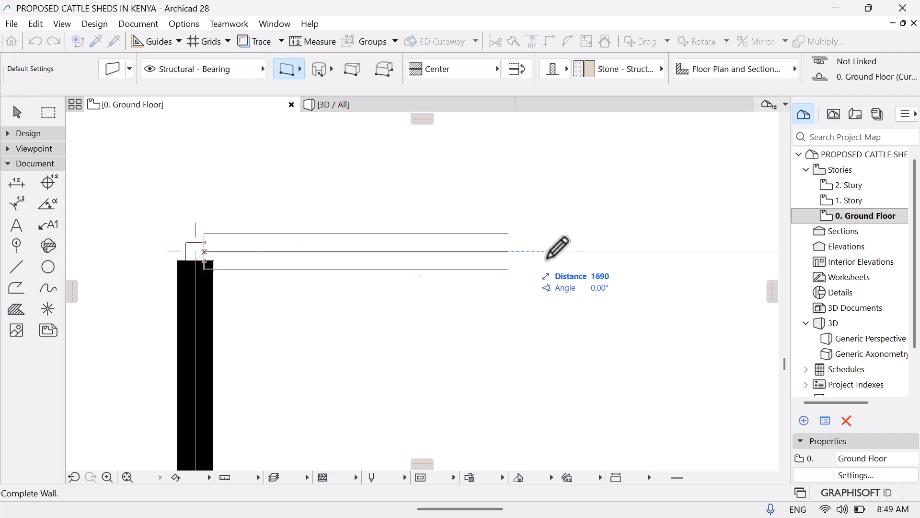
middle_click_drag(577, 264, 267, 286)
middle_click_drag(475, 315, 188, 334)
mouse_move(339, 303)
middle_mouse_down()
mouse_move(264, 395)
mouse_move(199, 416)
middle_mouse_up()
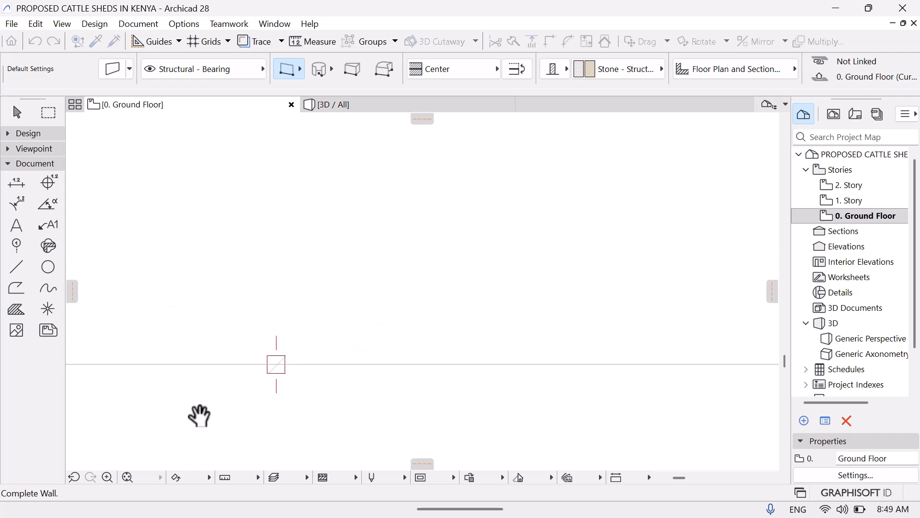
mouse_move(239, 301)
middle_mouse_down()
mouse_move(224, 261)
mouse_move(156, 242)
middle_mouse_up()
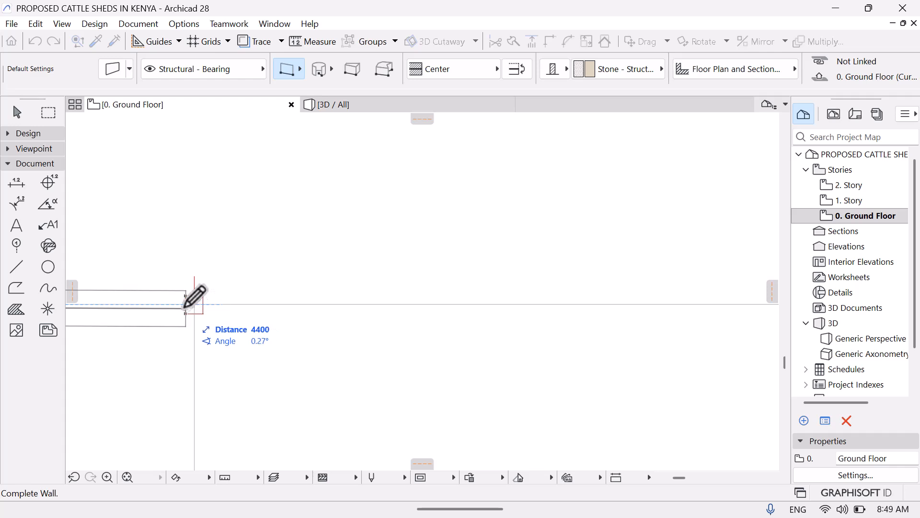
left_click(185, 305)
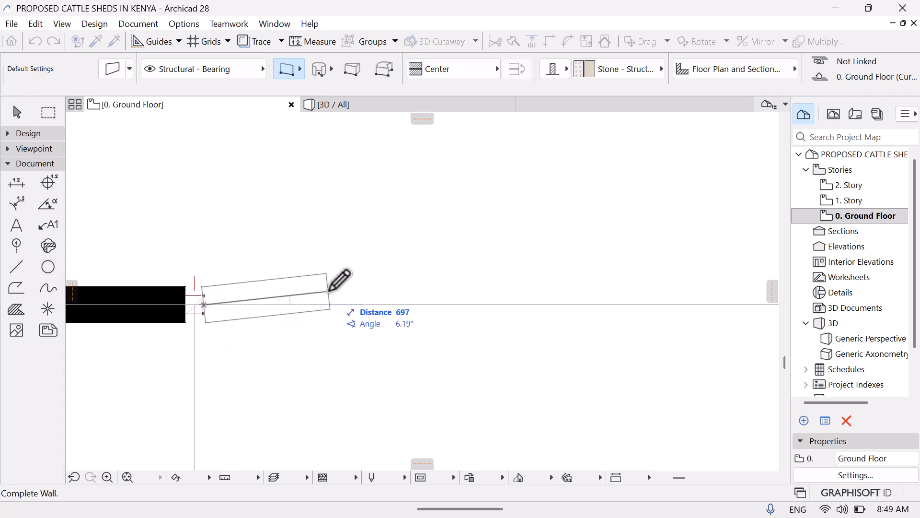
Draw a 4400-long wall along the upper grid line from the second column's right edge to the third column
middle_click_drag(512, 314, 209, 268)
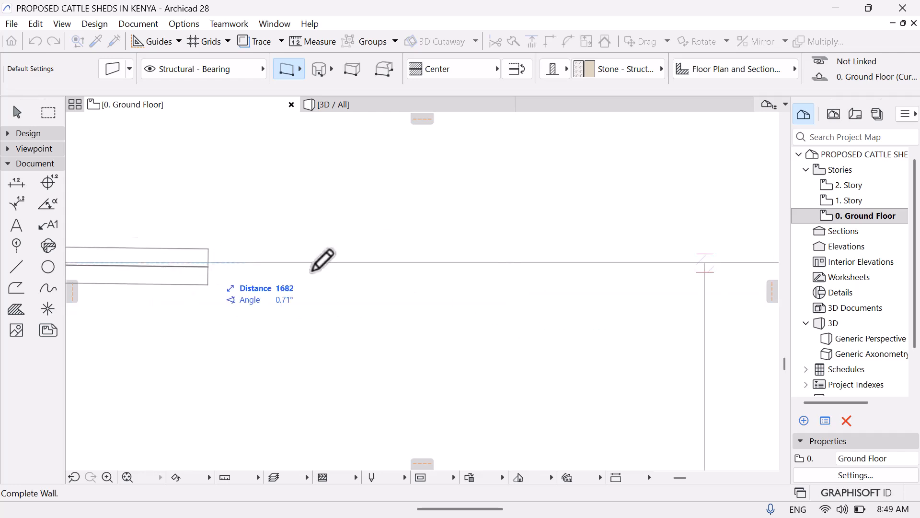
middle_click_drag(498, 246, 297, 315)
middle_click_drag(403, 288, 246, 242)
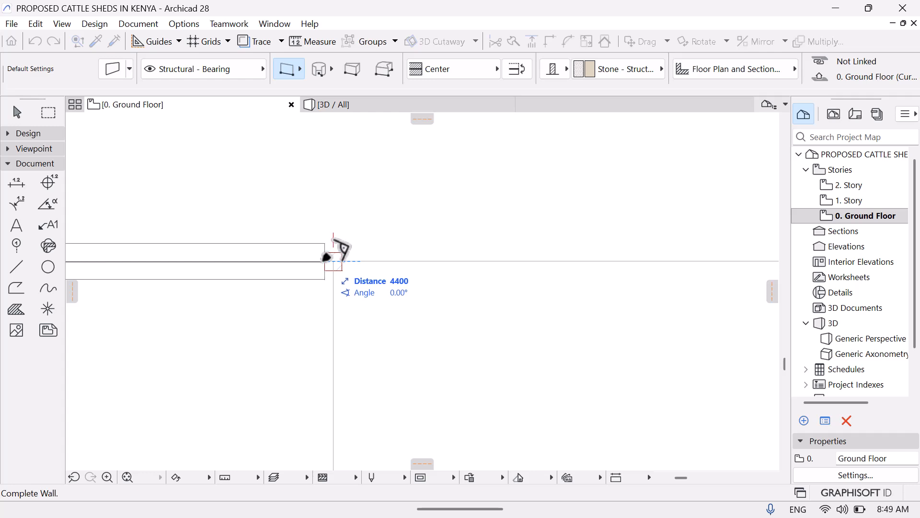
left_click(334, 249)
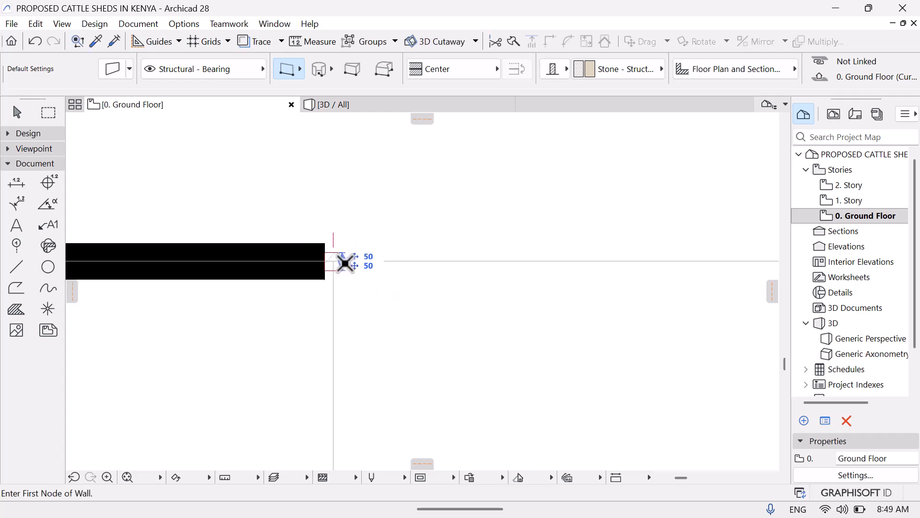
Draw a 4400-long wall along the upper grid line from the third column's right edge to the fourth column
left_click(343, 261)
middle_click_drag(534, 216, 202, 248)
middle_click_drag(512, 275, 246, 279)
middle_click_drag(470, 281, 249, 307)
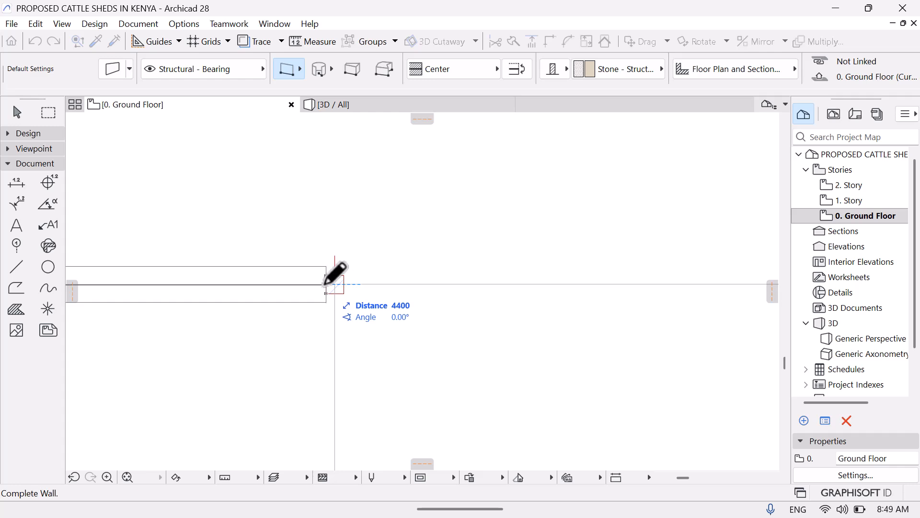
left_click(326, 285)
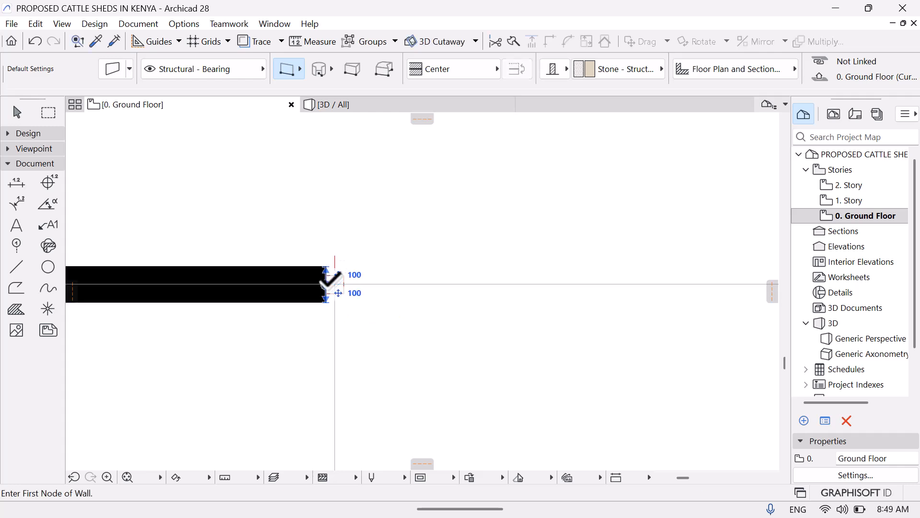
Draw a horizontal wall along the upper grid line from the fourth column's right edge to the left edge of the fifth
left_click(344, 284)
middle_click_drag(542, 279, 271, 281)
middle_click_drag(469, 281, 248, 291)
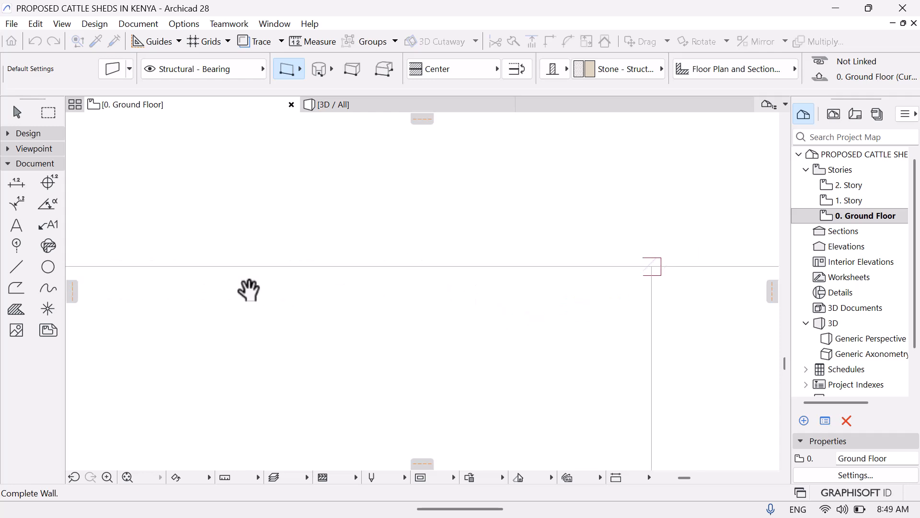
middle_click_drag(464, 277, 284, 292)
mouse_move(396, 278)
middle_mouse_down()
mouse_move(325, 260)
mouse_move(225, 257)
middle_mouse_up()
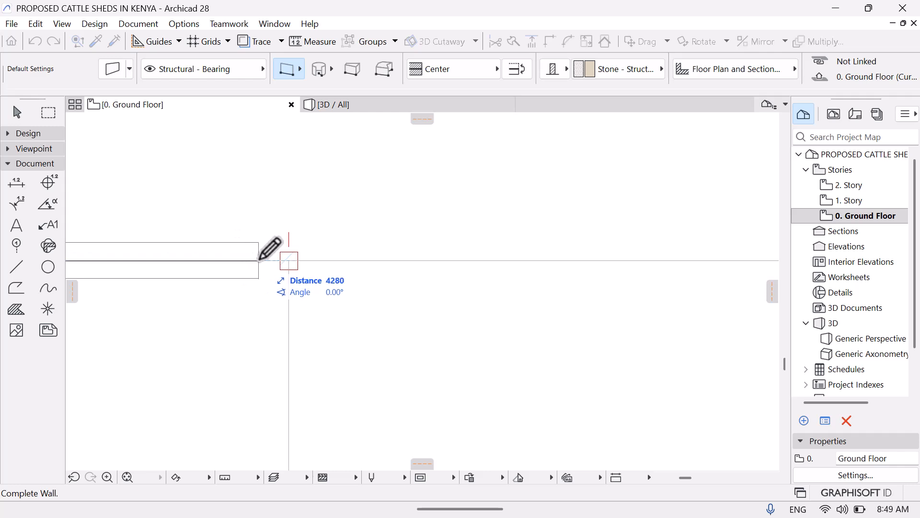
left_click(281, 259)
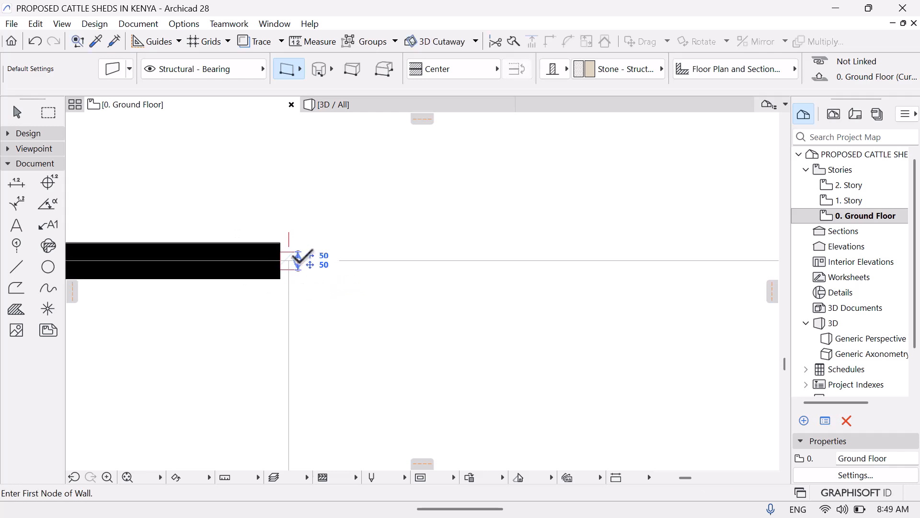
Draw a horizontal wall along the upper grid line from the fifth column's right edge to the left edge of the sixth
left_click(298, 259)
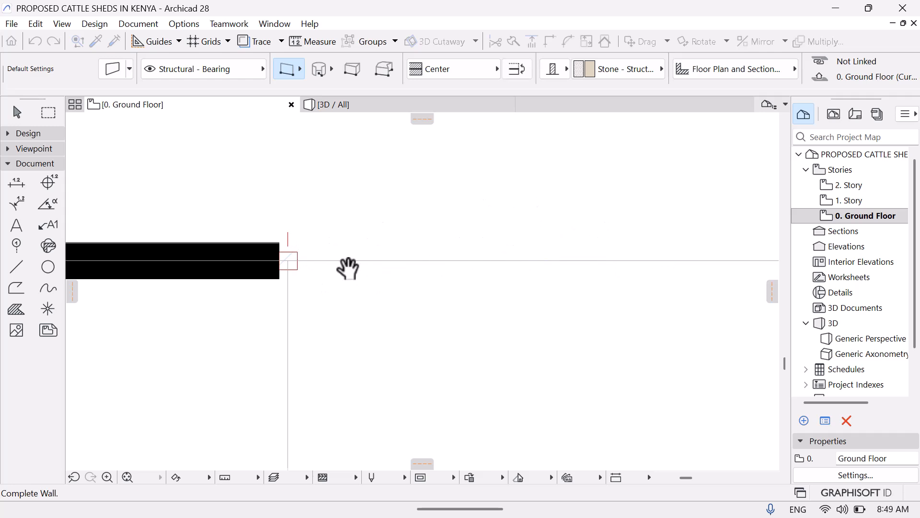
middle_click_drag(406, 268, 185, 242)
middle_click_drag(492, 252, 276, 231)
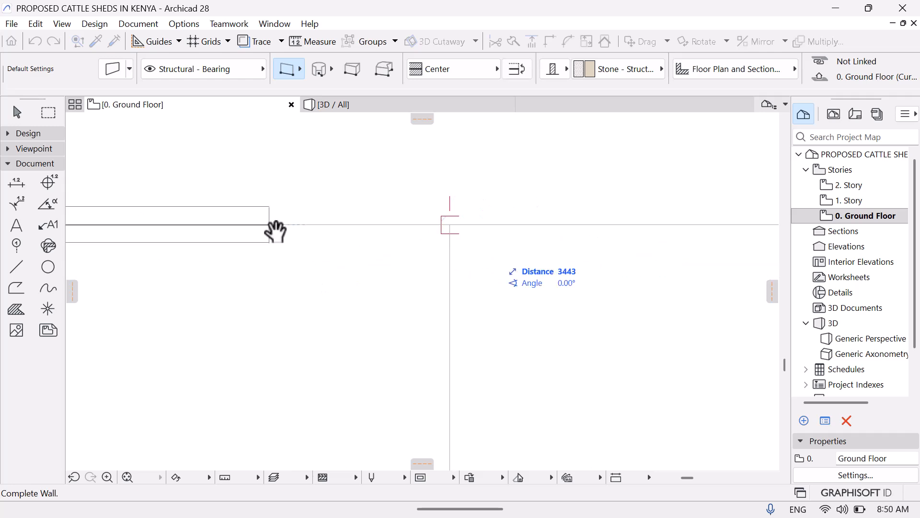
middle_click_drag(365, 247, 221, 242)
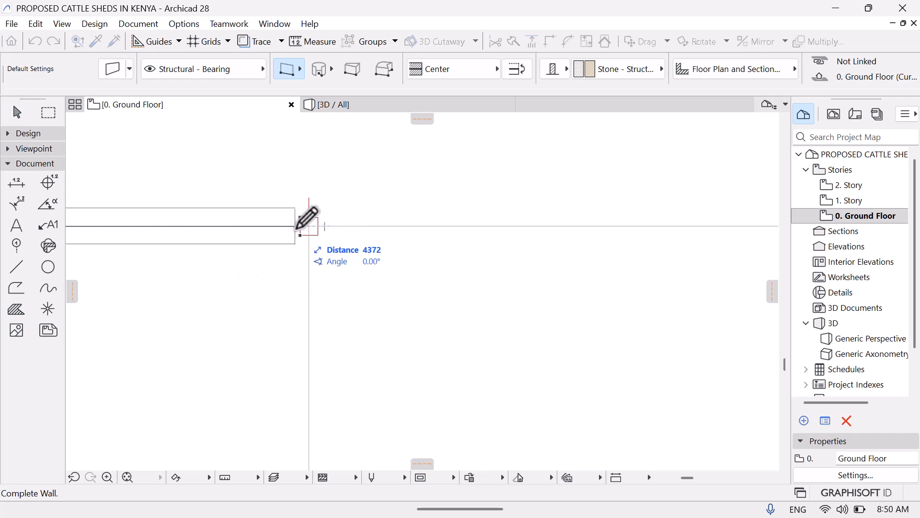
left_click(300, 225)
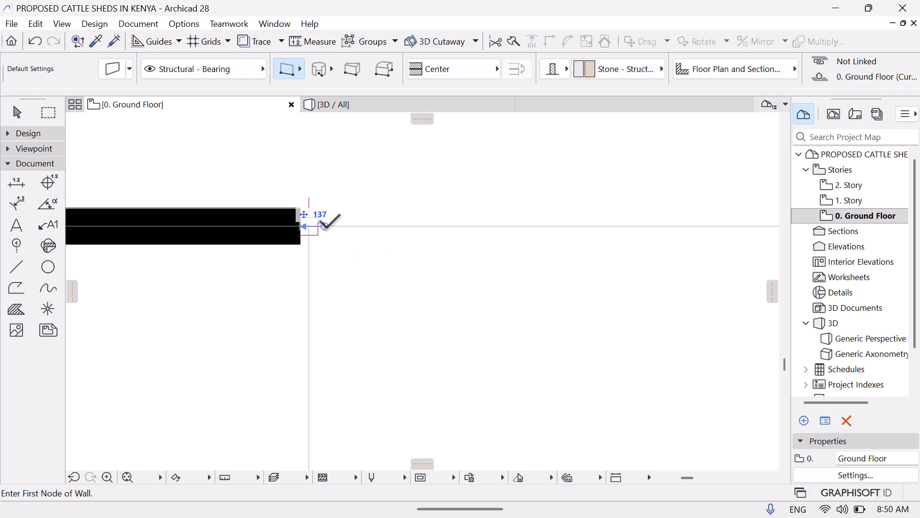
left_click(318, 224)
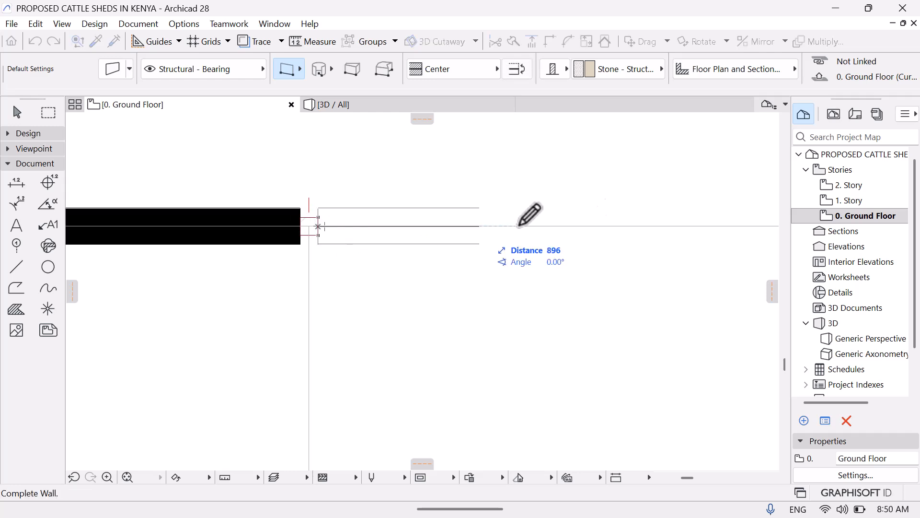
middle_click_drag(577, 228, 158, 245)
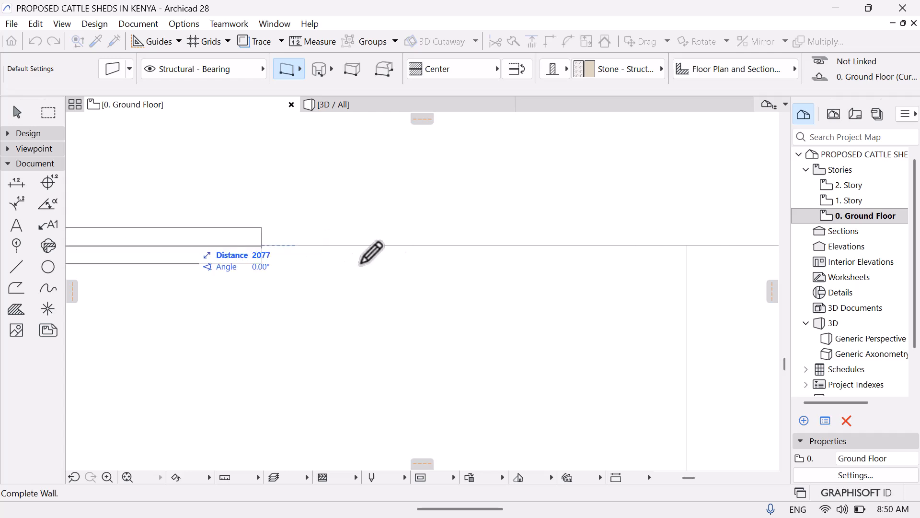
middle_click_drag(448, 271, 187, 255)
middle_click_drag(425, 229, 508, 239)
mouse_move(310, 274)
middle_mouse_down()
mouse_move(537, 294)
mouse_move(734, 247)
mouse_move(776, 247)
middle_mouse_up()
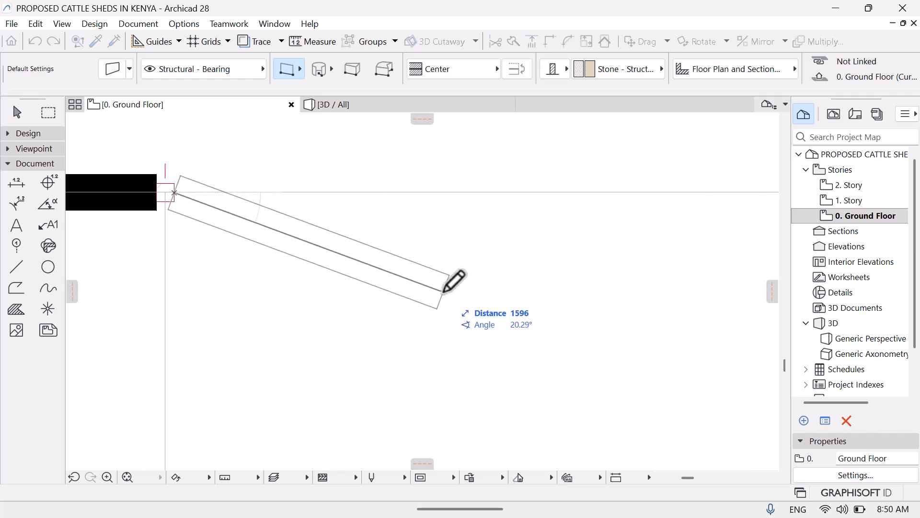
key("Escape")
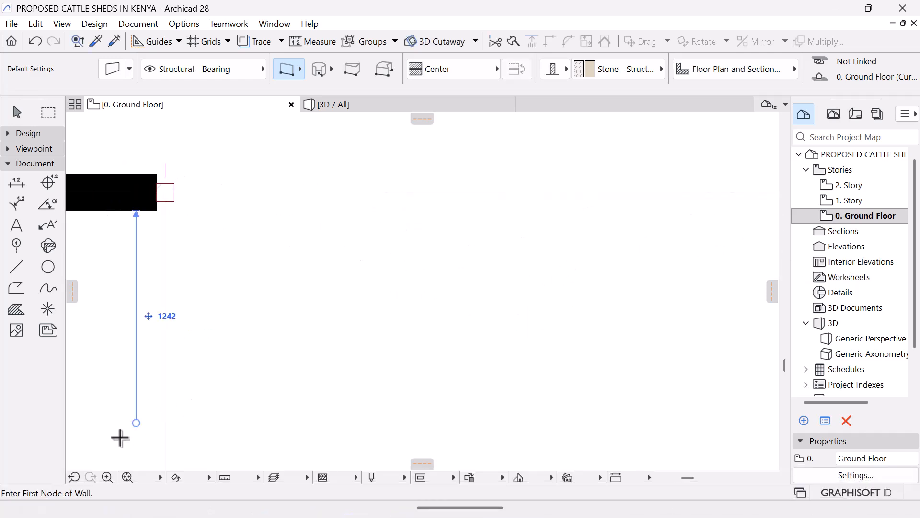
left_click(127, 477)
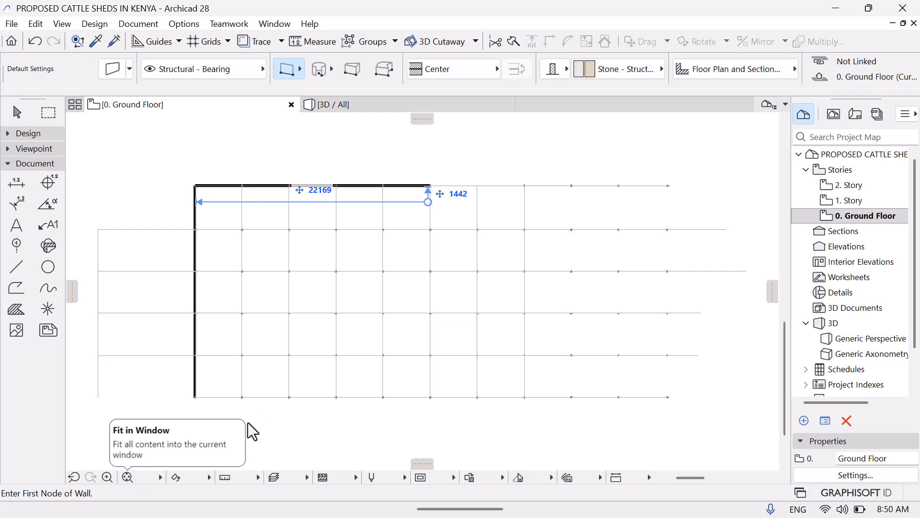
key("Escape")
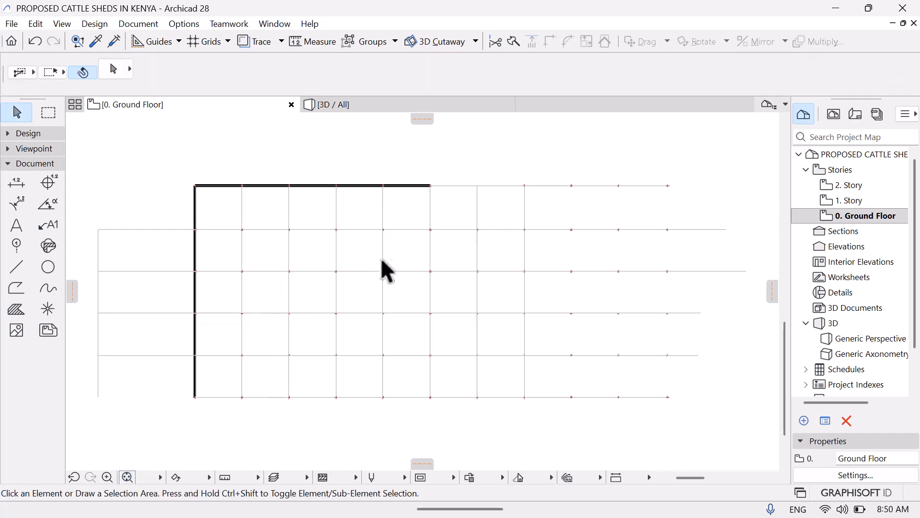
Pick up the settings of the eighth steel column on the upper grid line and place a matching column at the empty seventh grid intersection
left_click(107, 477)
left_click(456, 169)
left_click(513, 212)
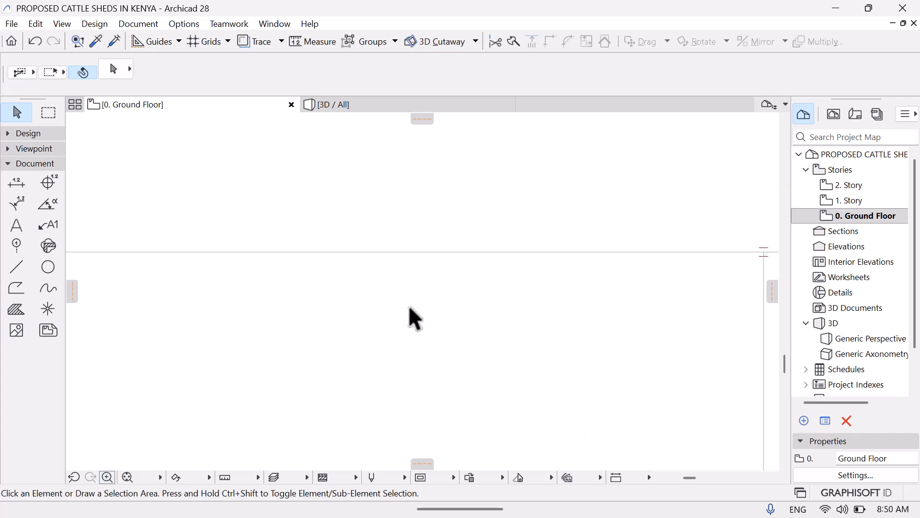
middle_click_drag(408, 307, 385, 278)
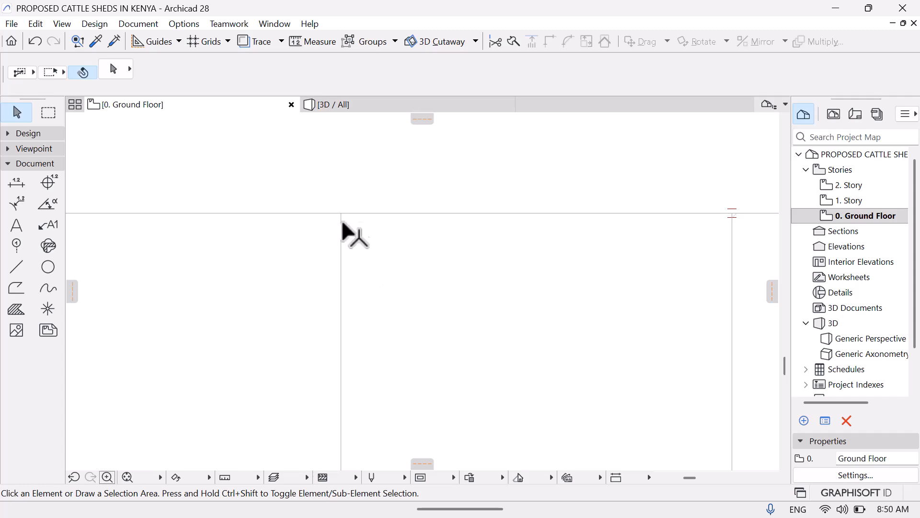
left_click(94, 23)
mouse_move(138, 23)
mouse_move(168, 40)
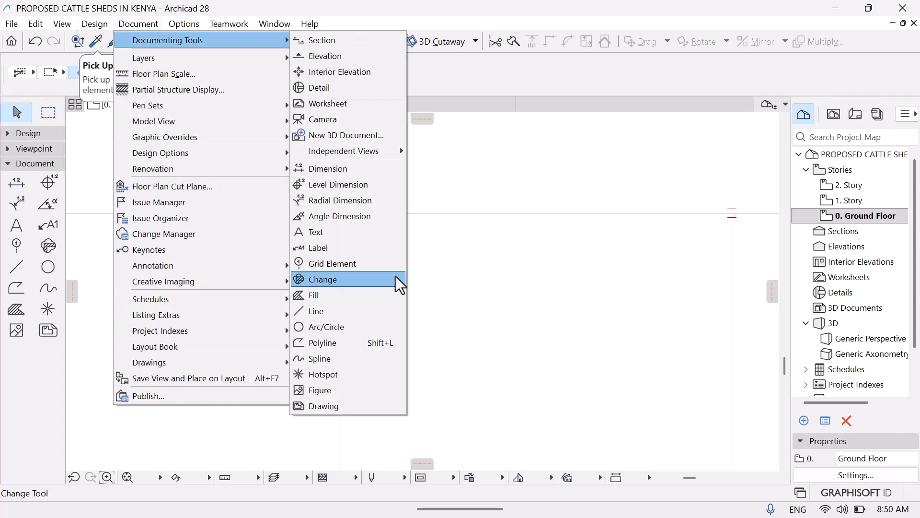
key("Escape")
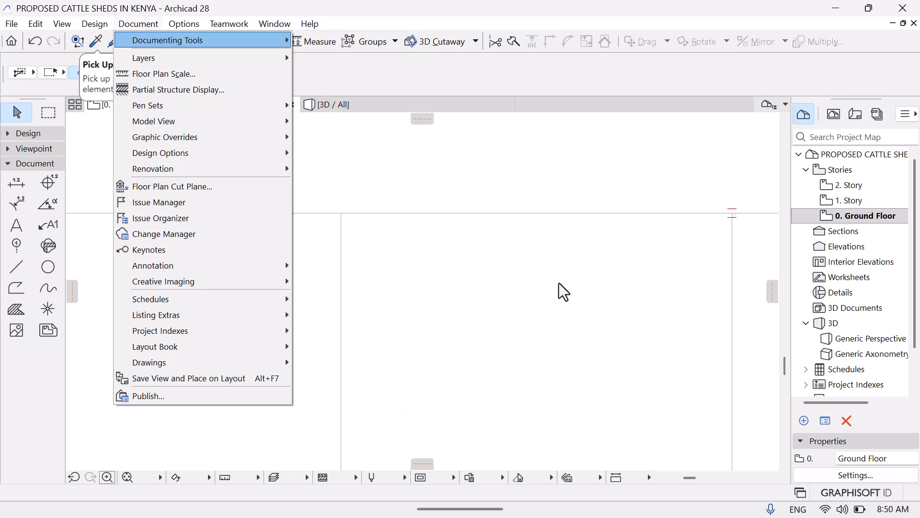
left_click(564, 291)
middle_click_drag(691, 274, 509, 267)
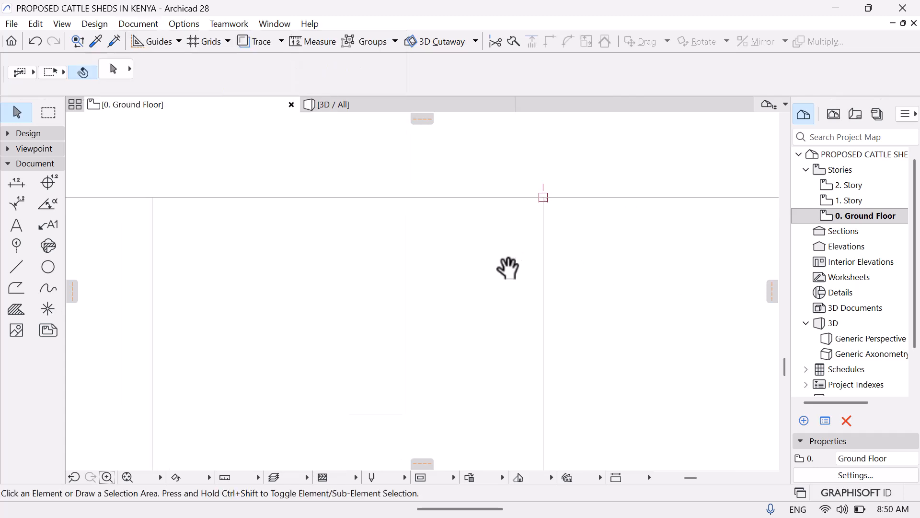
left_click(92, 44)
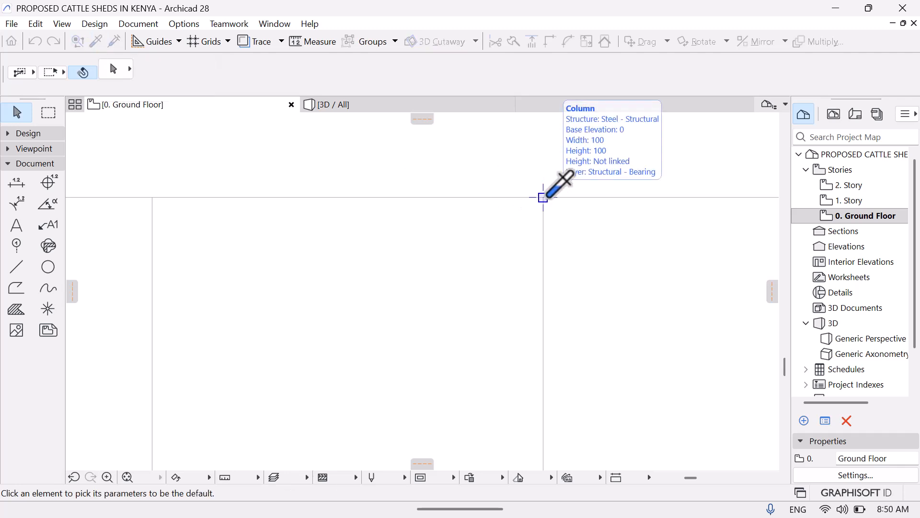
middle_click_drag(160, 253, 203, 290)
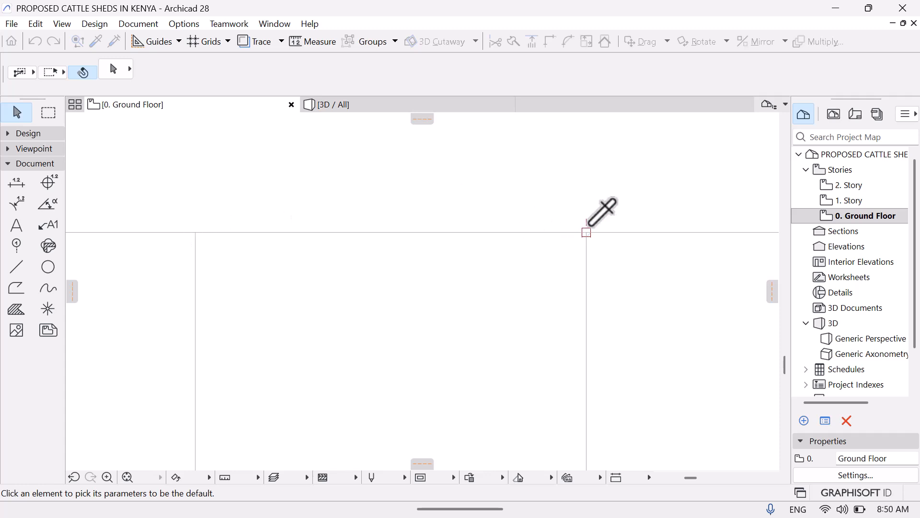
left_click(585, 230)
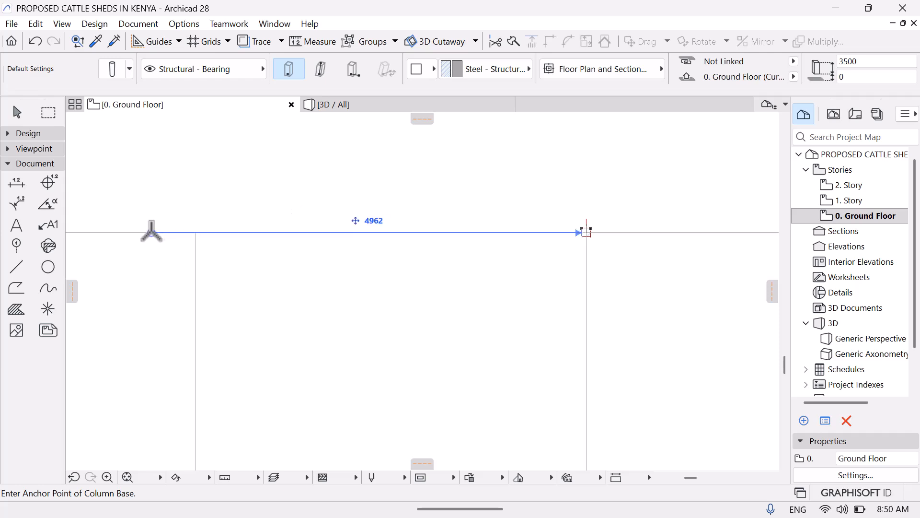
left_click(196, 232)
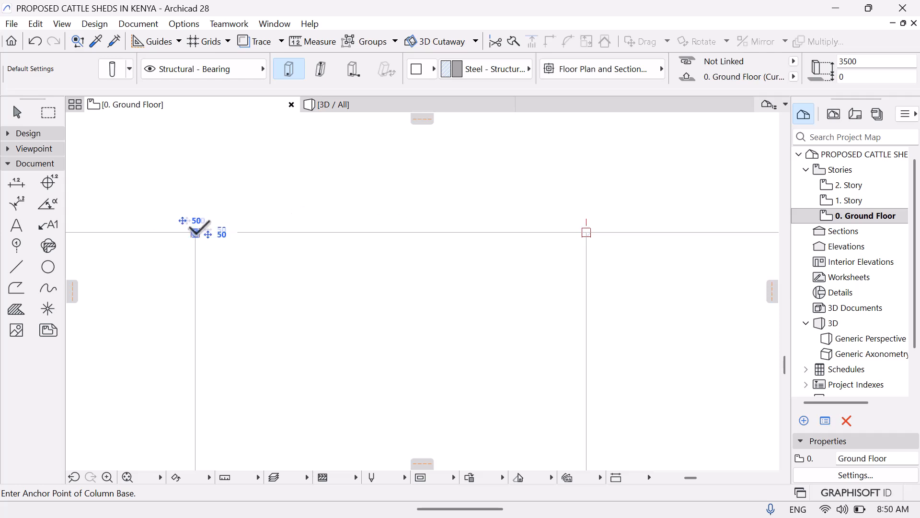
key("Escape")
Pick up the settings of the existing upper stone wall as the defaults for drawing new walls
middle_click_drag(353, 282, 503, 291)
middle_click_drag(273, 323, 528, 212)
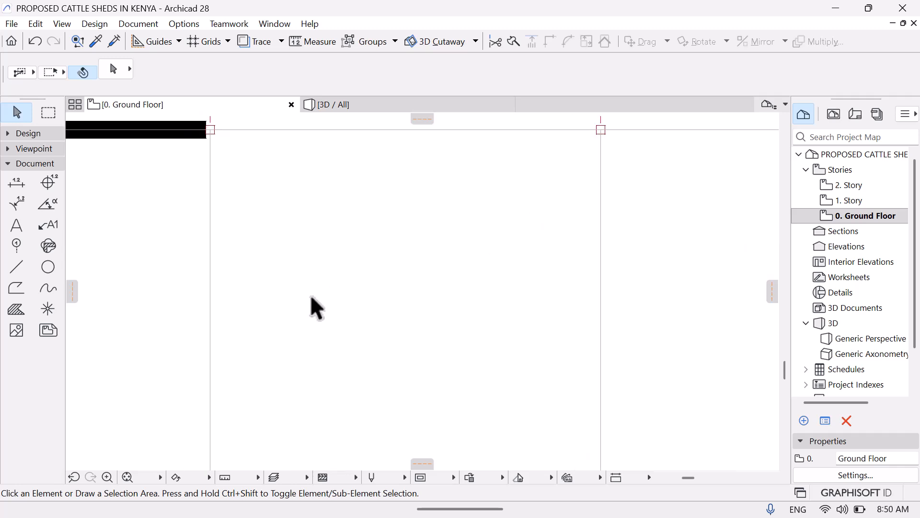
middle_click_drag(310, 294, 376, 387)
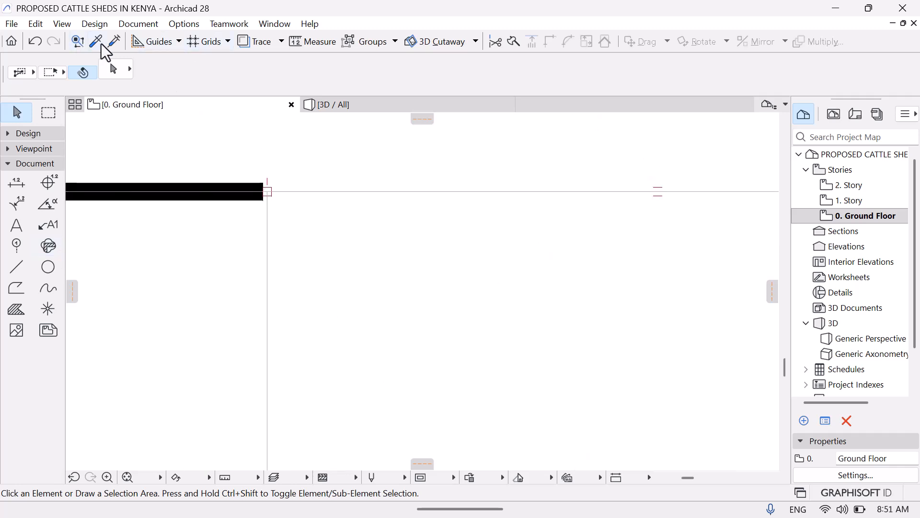
left_click(95, 42)
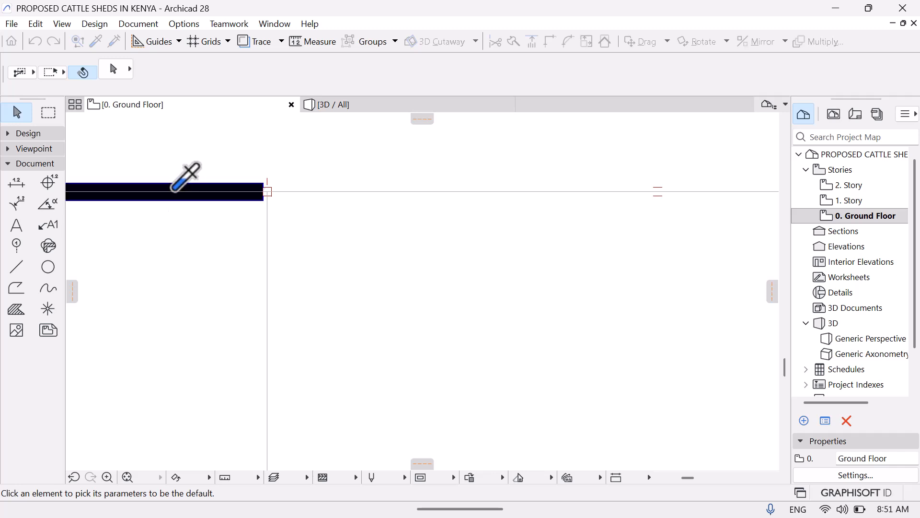
left_click(174, 187)
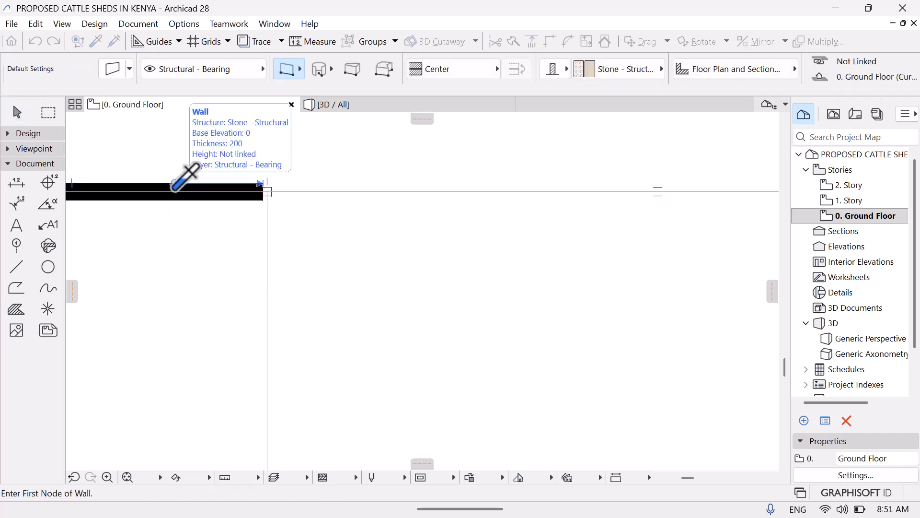
left_click(272, 194)
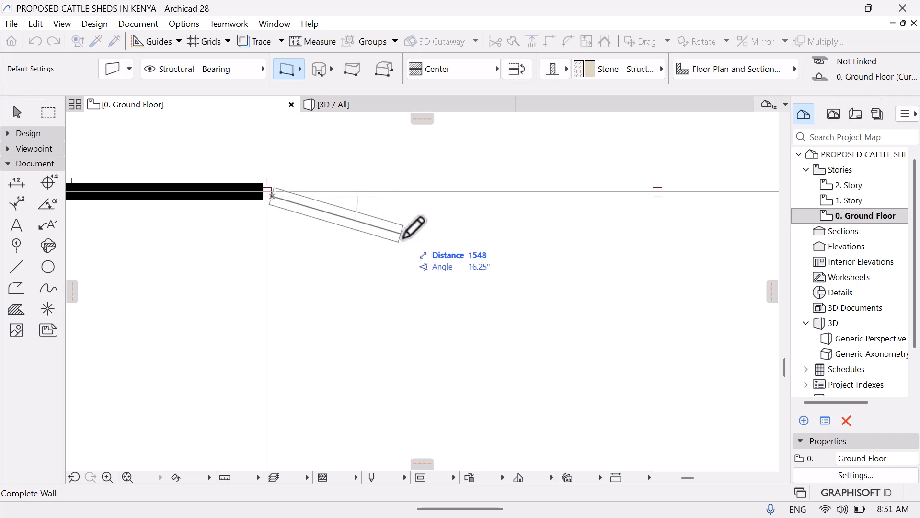
key("Escape")
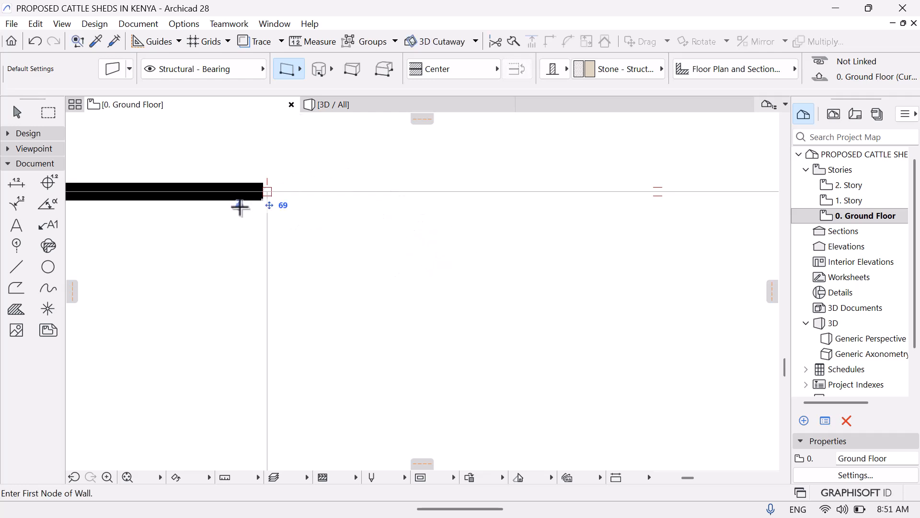
Draw a 4400-long horizontal wall along the upper grid line from the sixth column's right edge to the left edge of the seventh
left_click(108, 477)
left_click(238, 167)
left_click(339, 241)
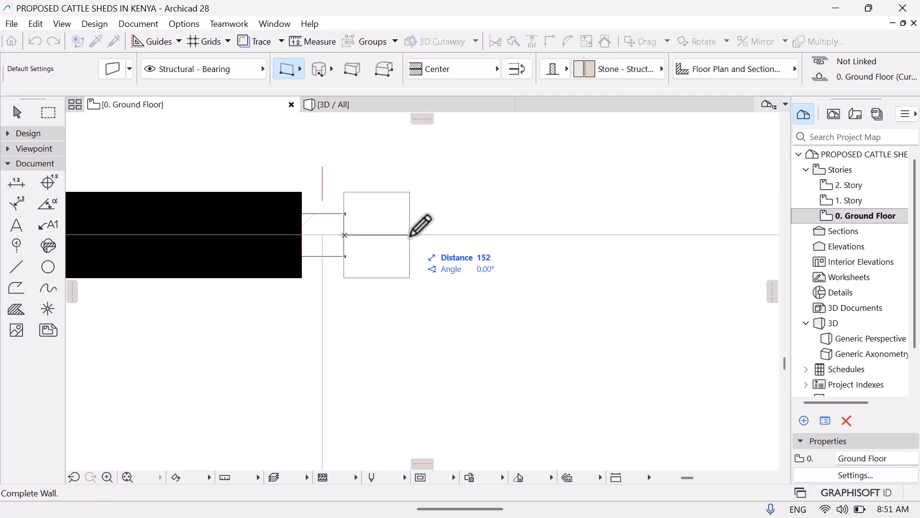
middle_click_drag(594, 368, 110, 324)
middle_click_drag(462, 277, 203, 302)
middle_click_drag(590, 271, 269, 312)
middle_click_drag(563, 257, 324, 293)
middle_click_drag(575, 290, 294, 281)
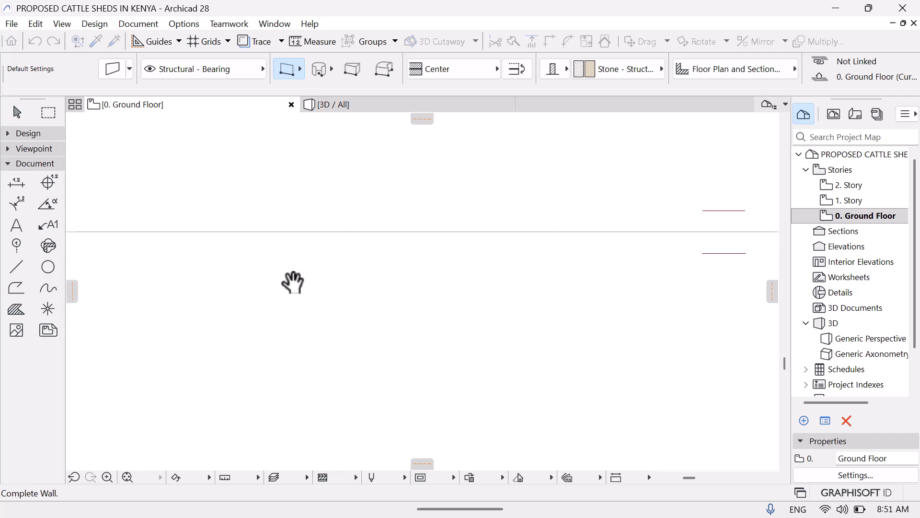
middle_click_drag(577, 250, 299, 317)
middle_click_drag(394, 350, 226, 344)
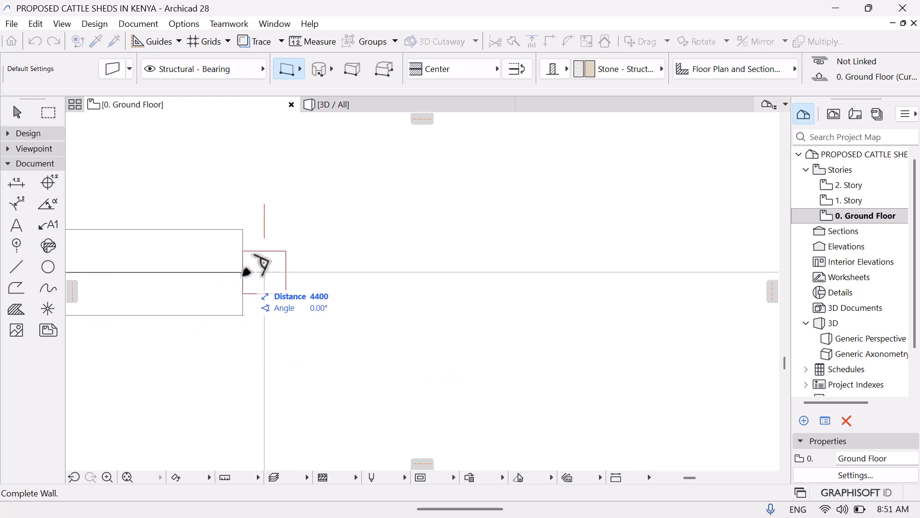
left_click(243, 273)
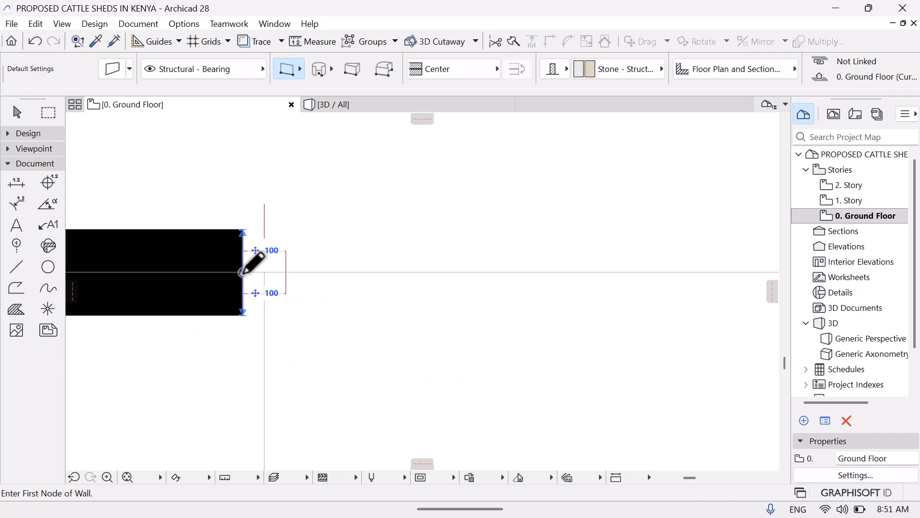
Draw a 4400-long horizontal wall along the upper grid line from the seventh column's right edge to the left edge of the eighth
left_click(286, 272)
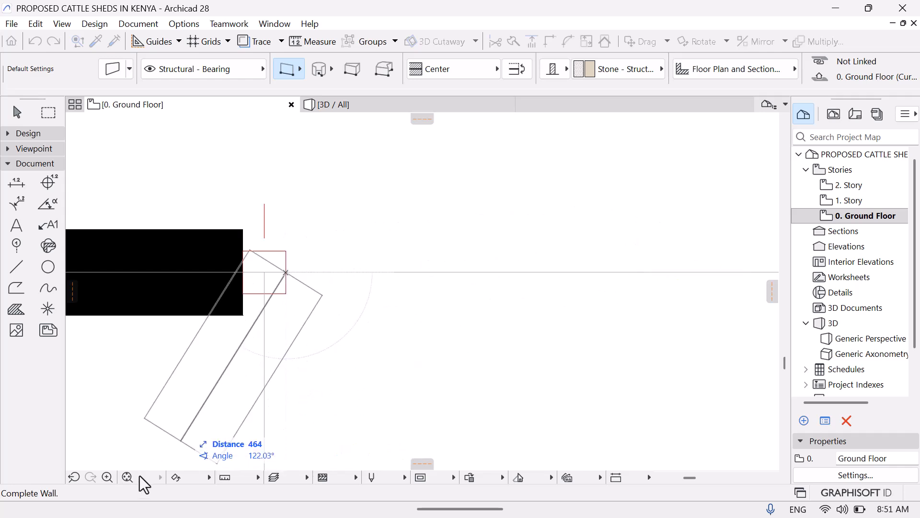
left_click(128, 477)
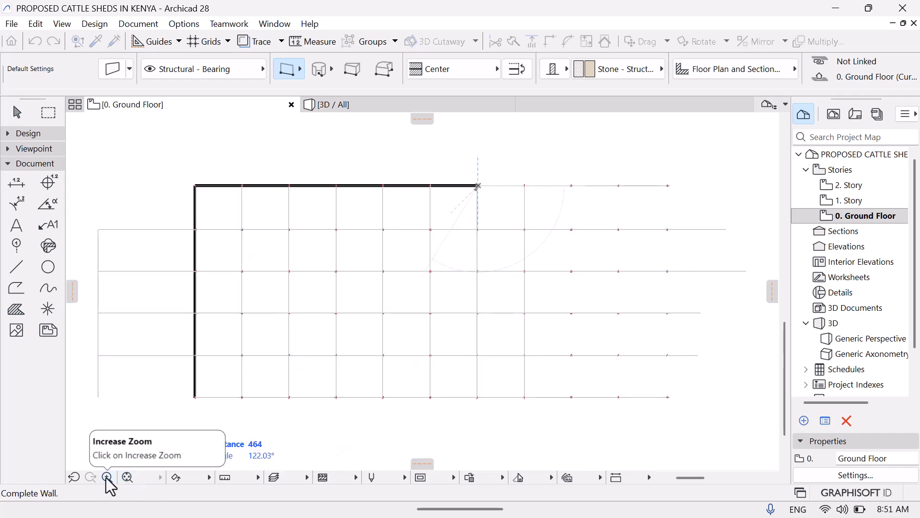
left_click(107, 477)
left_click(514, 163)
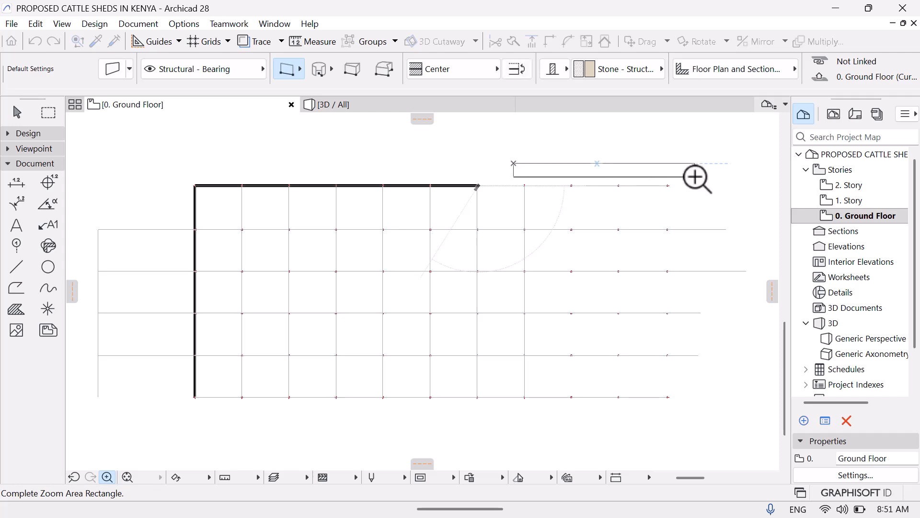
left_click(688, 207)
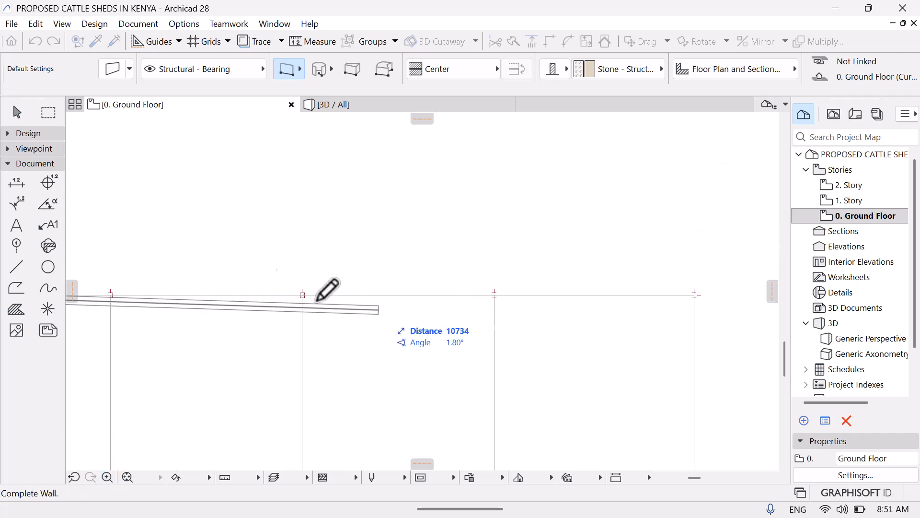
middle_click_drag(112, 303, 180, 289)
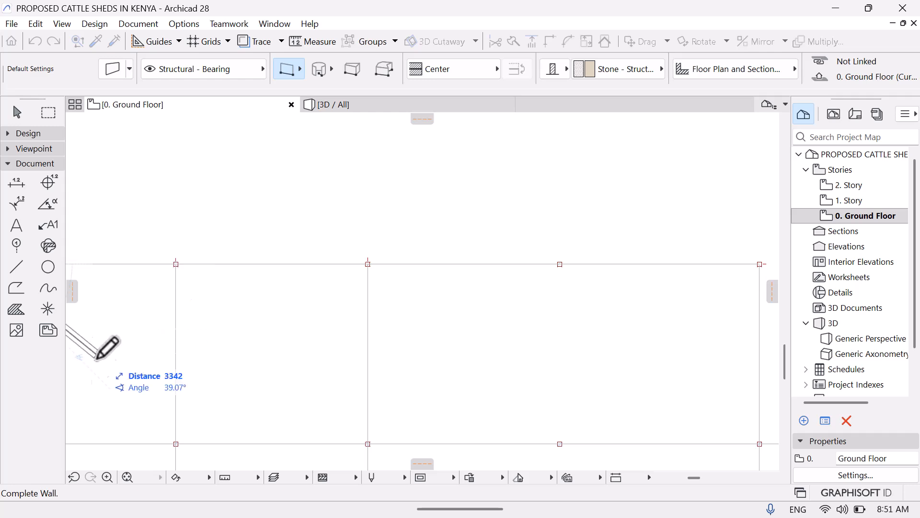
left_click(107, 477)
left_click(165, 247)
left_click(402, 303)
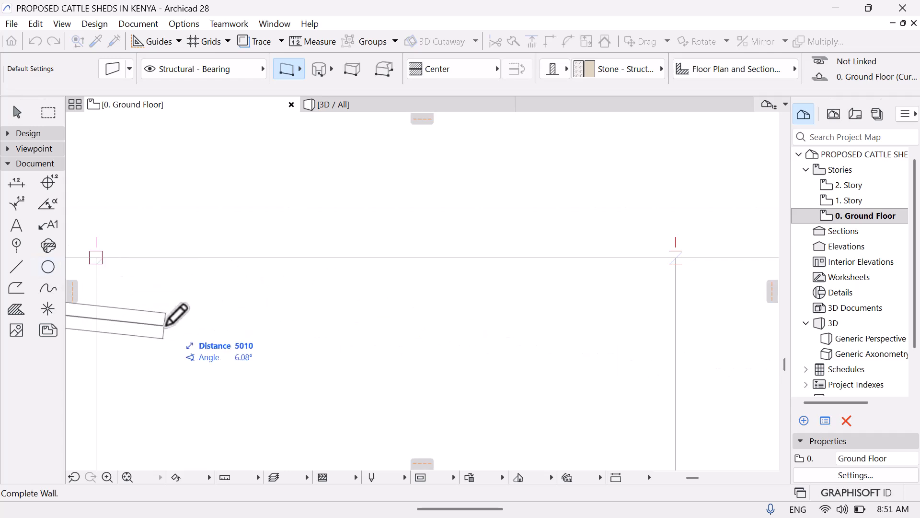
middle_click_drag(175, 315, 262, 322)
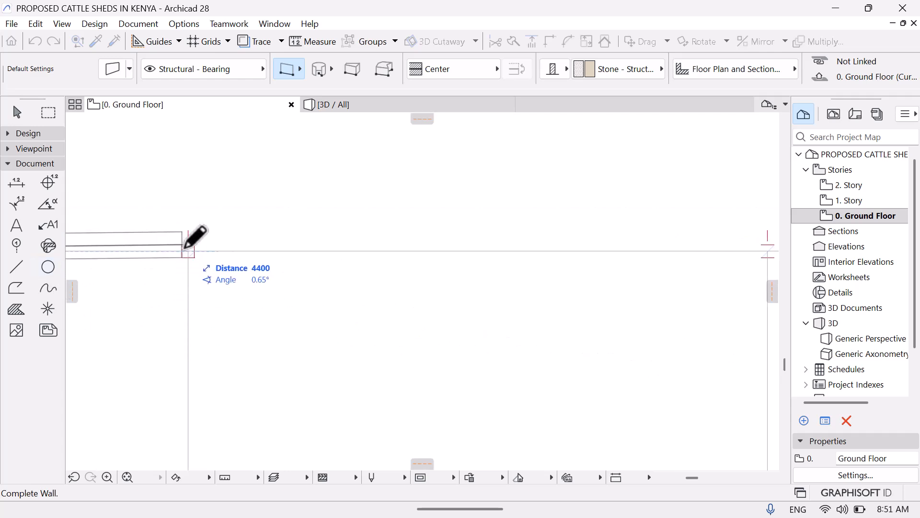
left_click(183, 250)
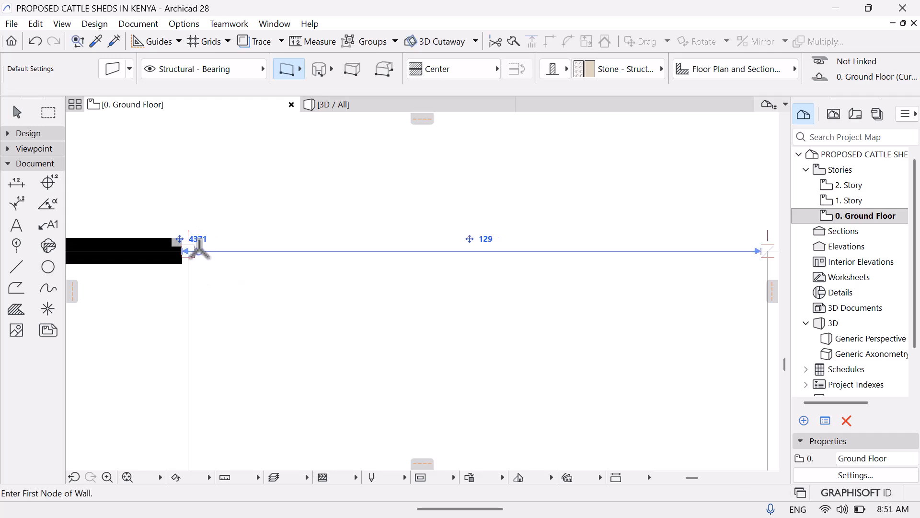
Draw a horizontal wall about 4400 long on the upper grid line from the eighth column's right edge to the ninth column's left edge
left_click(191, 250)
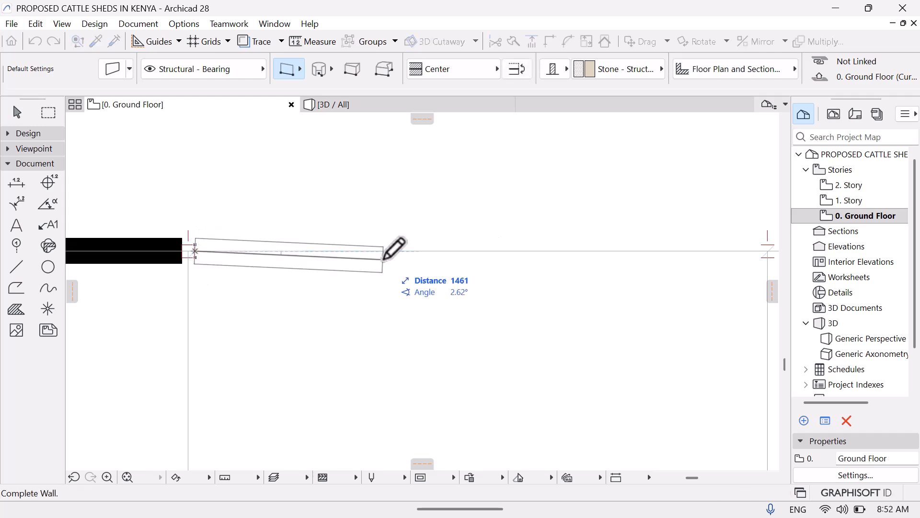
mouse_move(608, 296)
middle_mouse_down()
mouse_move(339, 316)
mouse_move(138, 346)
middle_mouse_up()
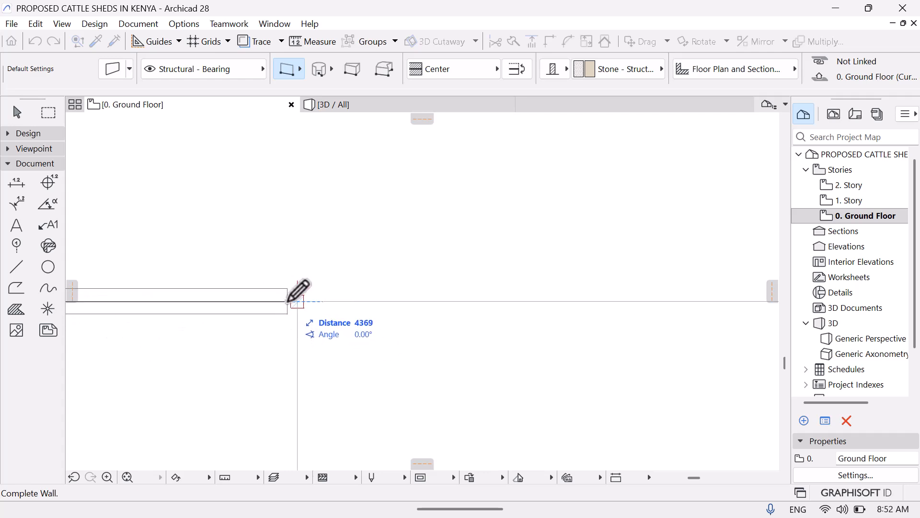
left_click(291, 302)
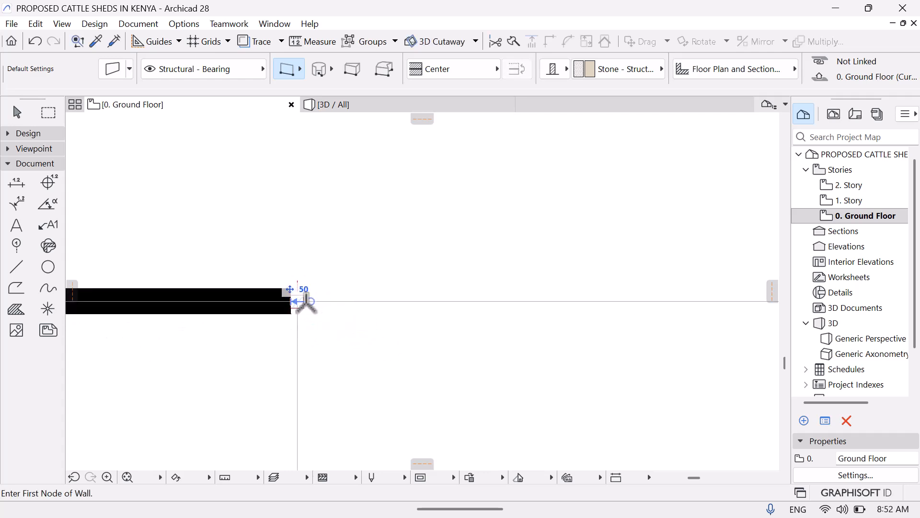
Draw a 4400-long horizontal wall along the upper grid line from the ninth column's right edge to the left edge of the tenth
left_click(304, 301)
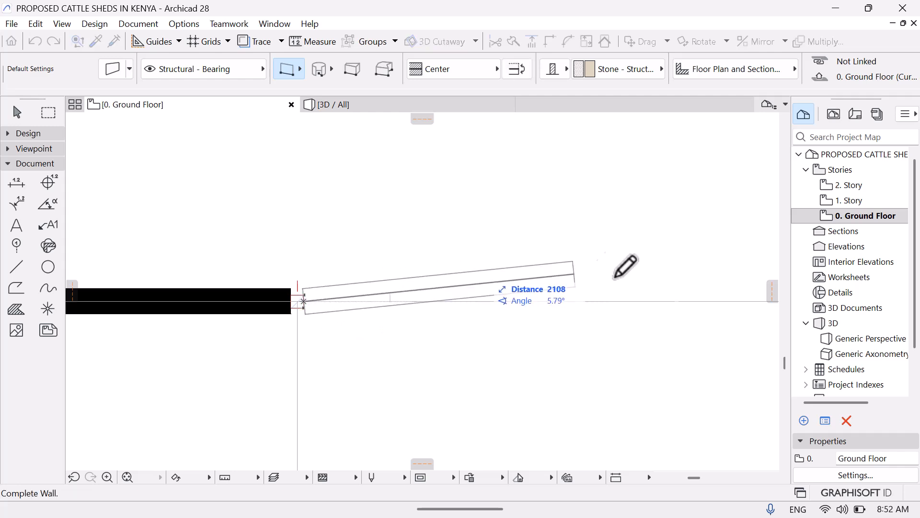
mouse_move(605, 292)
middle_mouse_down()
mouse_move(470, 311)
mouse_move(283, 304)
middle_mouse_up()
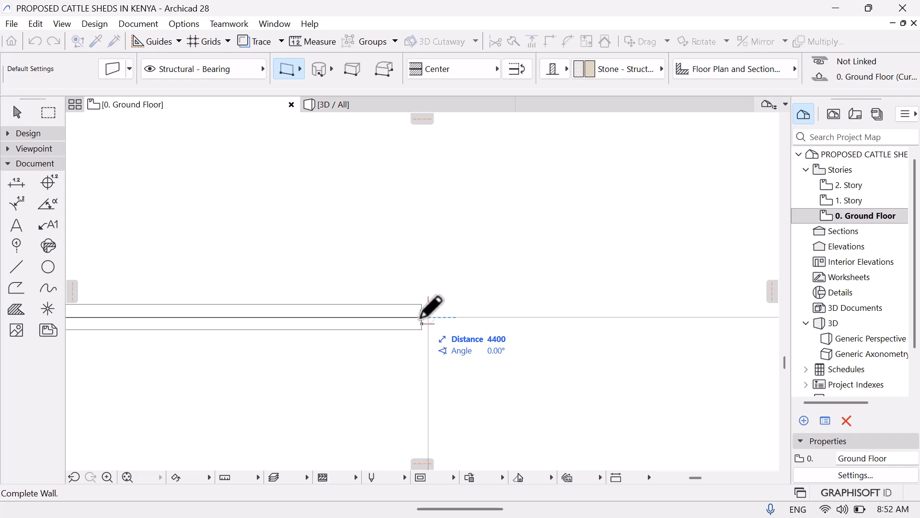
left_click(421, 319)
Draw the last horizontal wall on the upper grid line from the tenth column's right edge to the left edge of the corner column
middle_click_drag(516, 272, 178, 226)
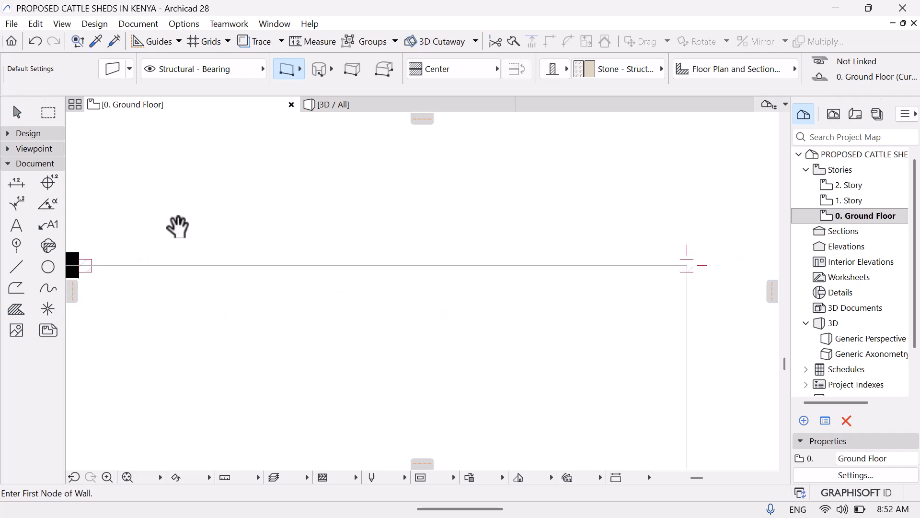
left_click(91, 265)
middle_click_drag(660, 247, 456, 254)
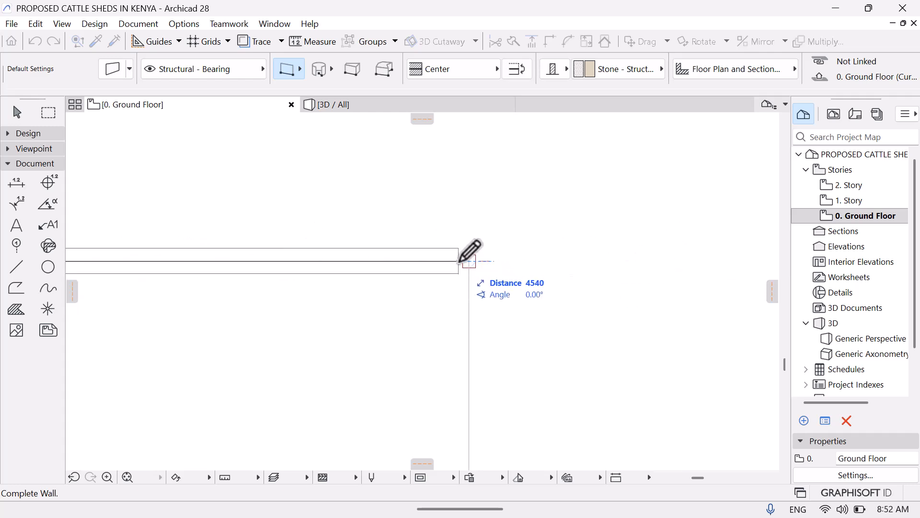
left_click(462, 262)
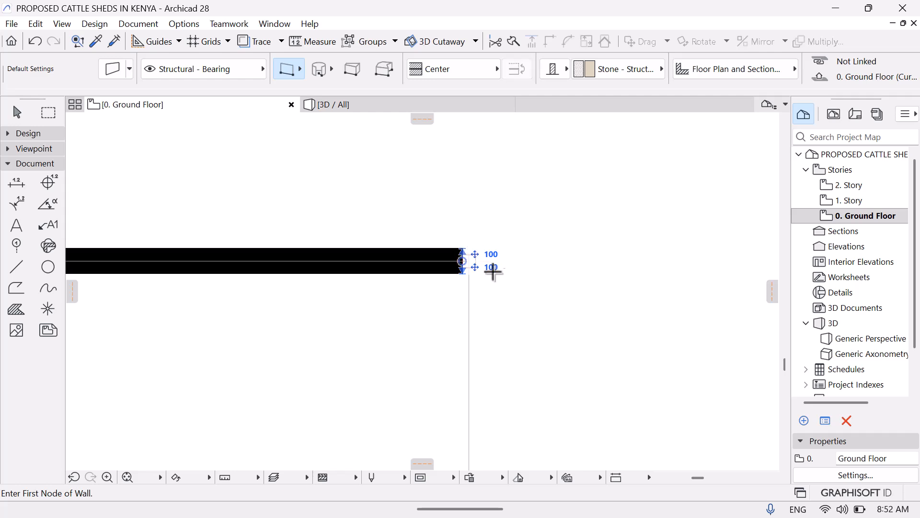
left_click(465, 266)
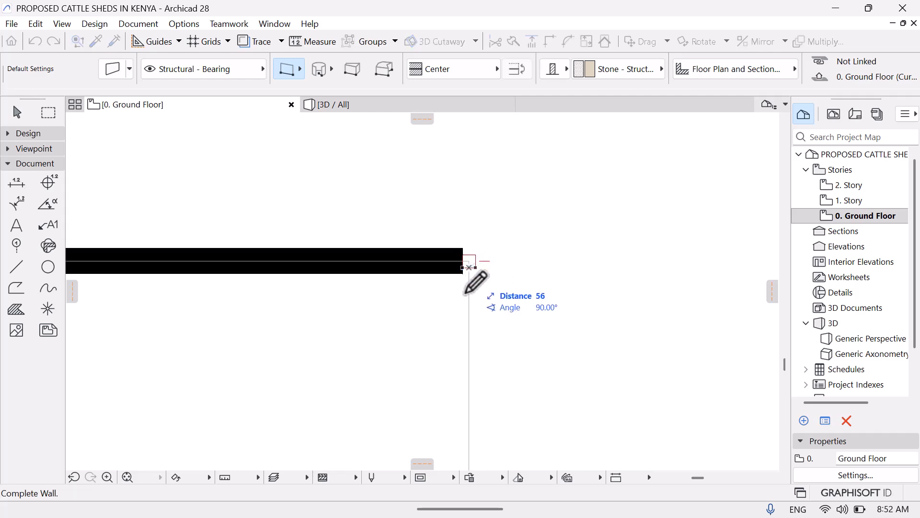
middle_click_drag(365, 423, 339, 212)
middle_click_drag(322, 411, 313, 353)
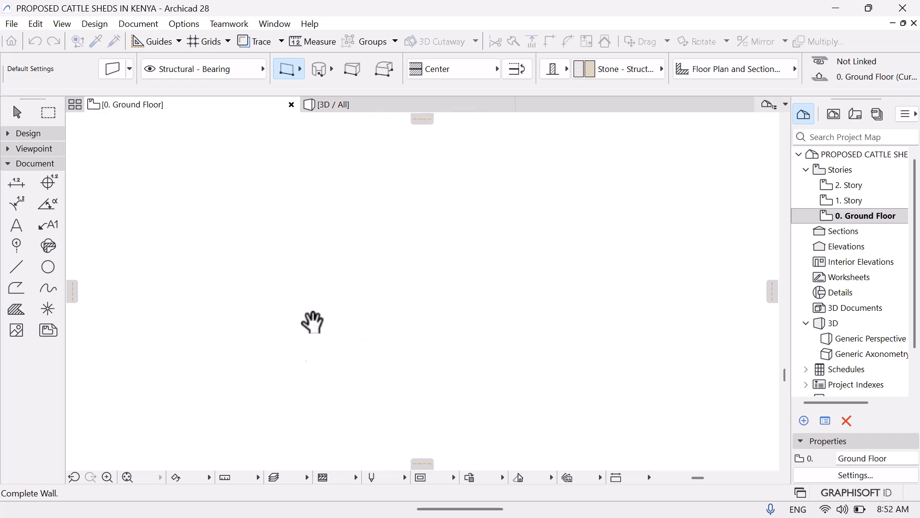
left_click(324, 336)
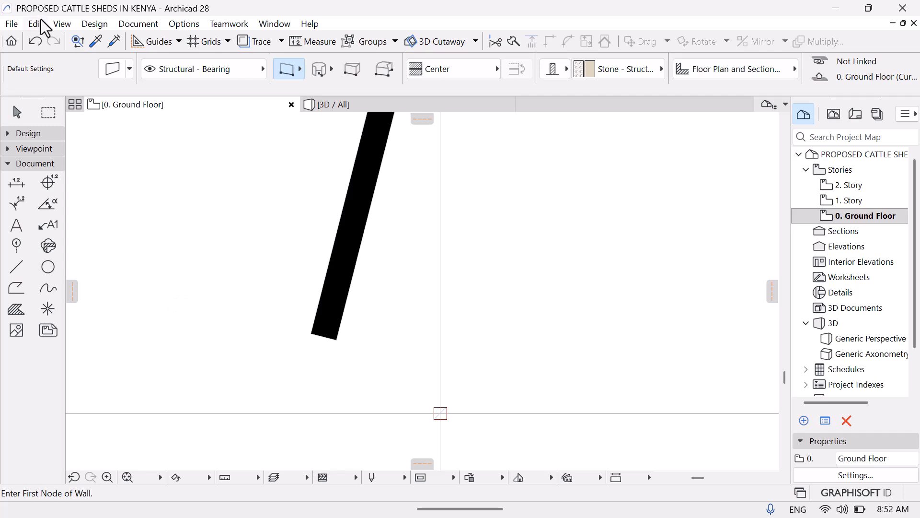
left_click(30, 44)
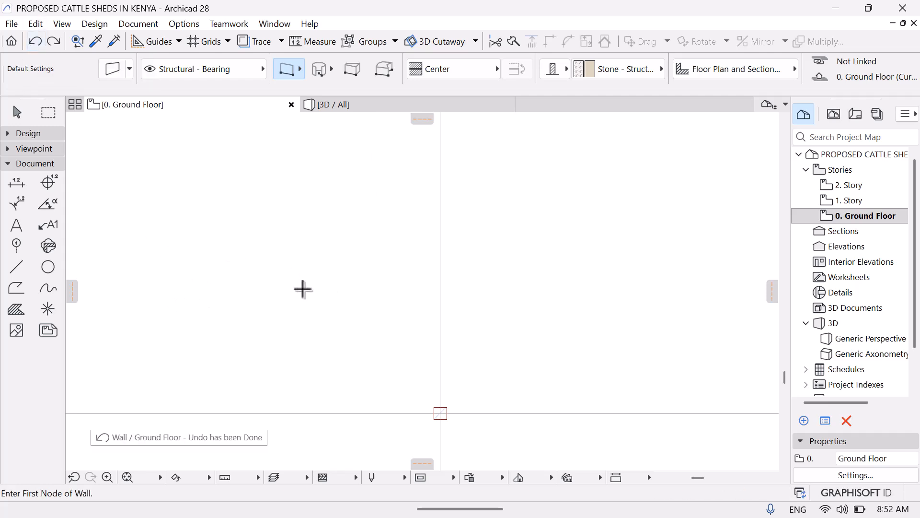
Pick up the settings of the last upper stone wall beside the corner column as the defaults for new walls
middle_click_drag(352, 199, 344, 422)
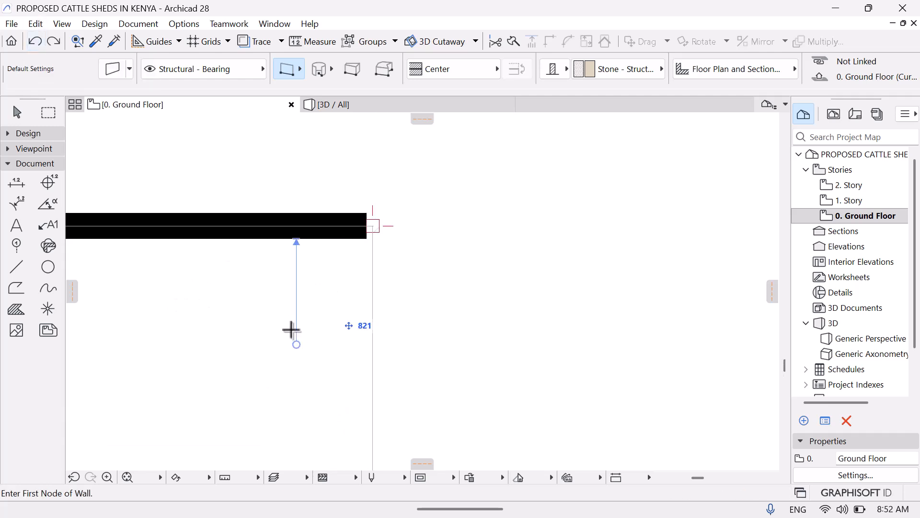
middle_click_drag(374, 341, 373, 312)
key("Escape")
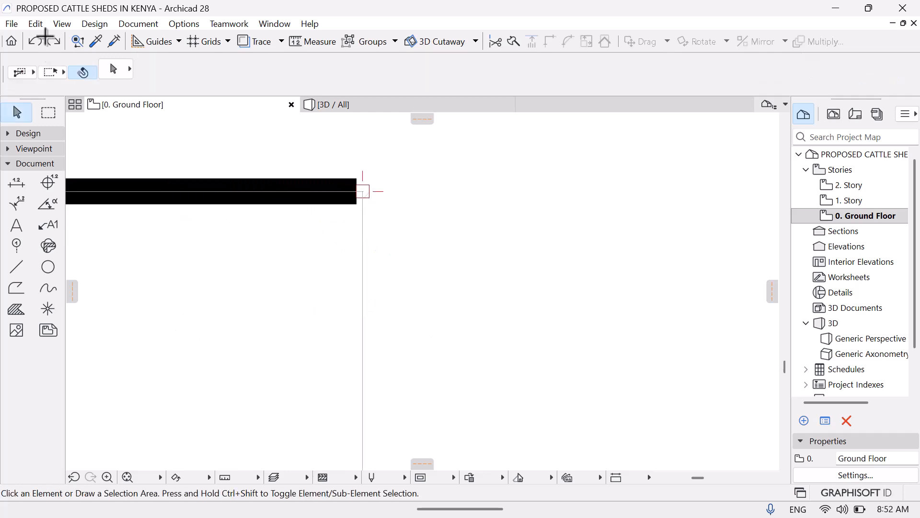
left_click(94, 41)
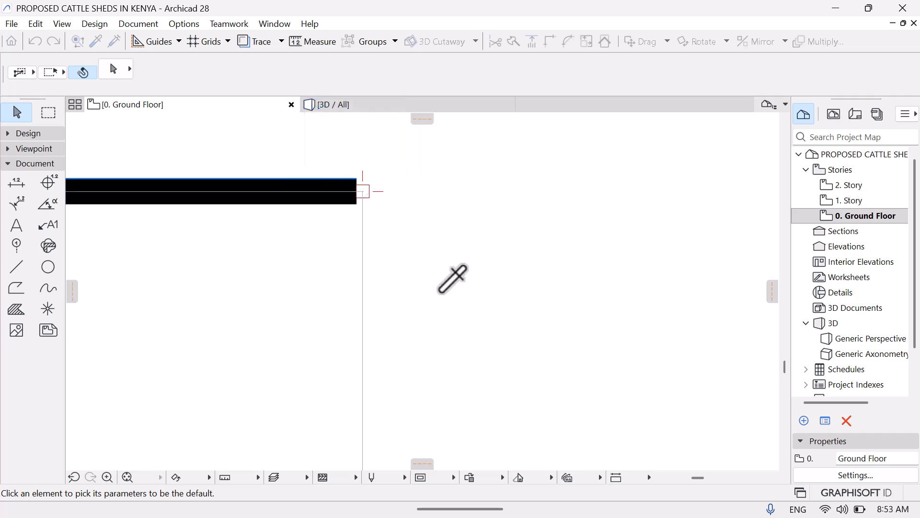
left_click(324, 183)
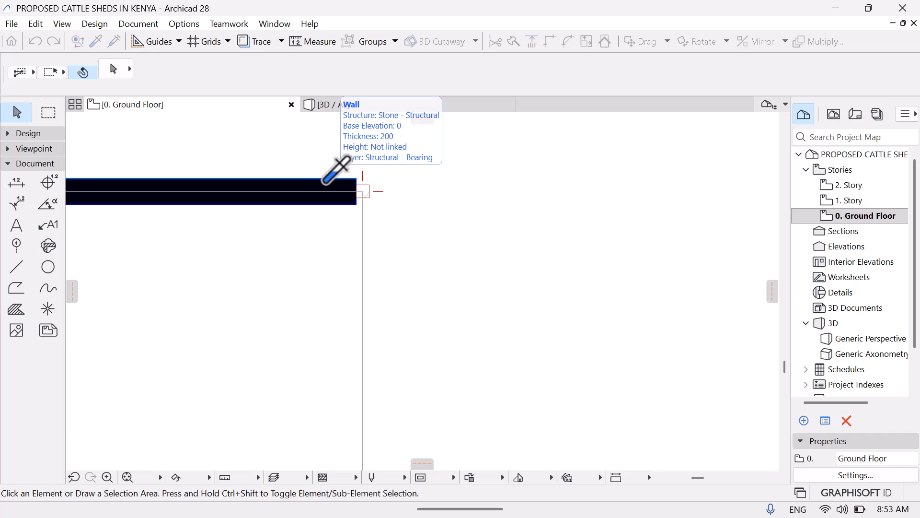
Draw a vertical wall along the rightmost grid line from the corner column's bottom edge down to the next column's top edge
left_click(363, 198)
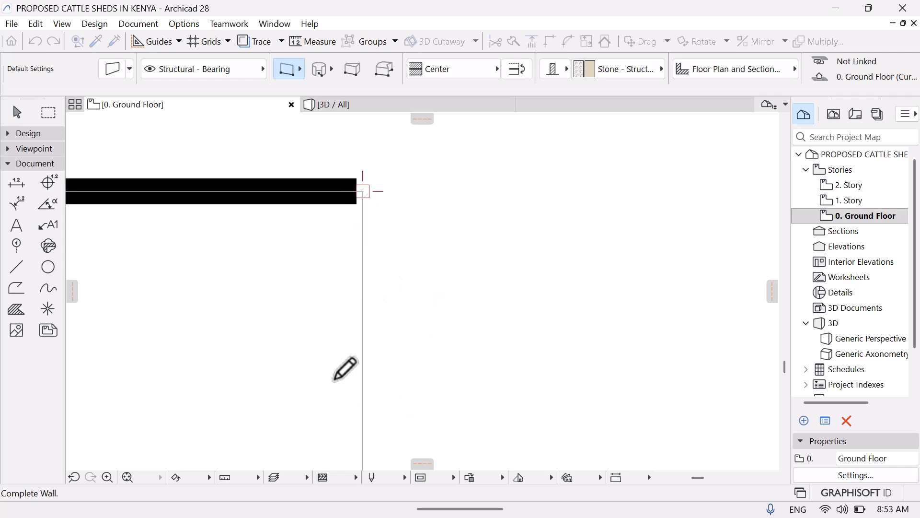
middle_click_drag(345, 369, 349, 250)
middle_click_drag(300, 385, 304, 211)
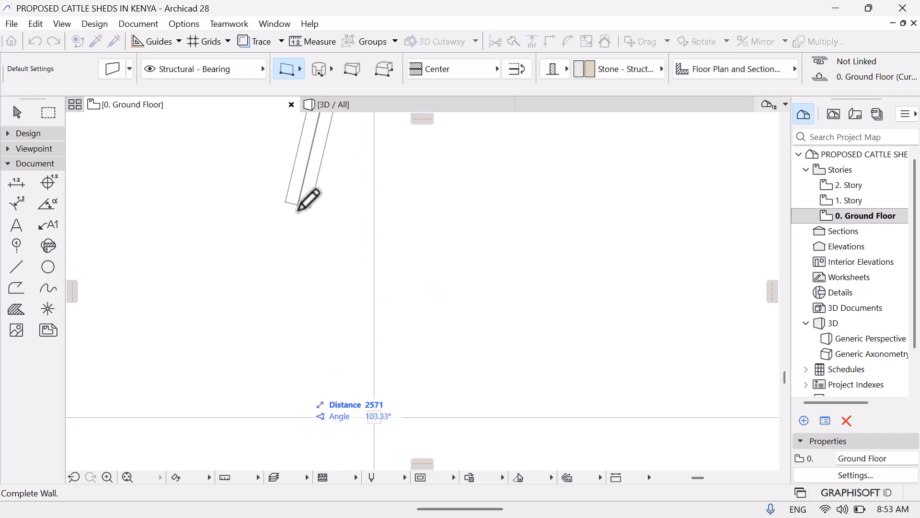
middle_click_drag(316, 364, 306, 210)
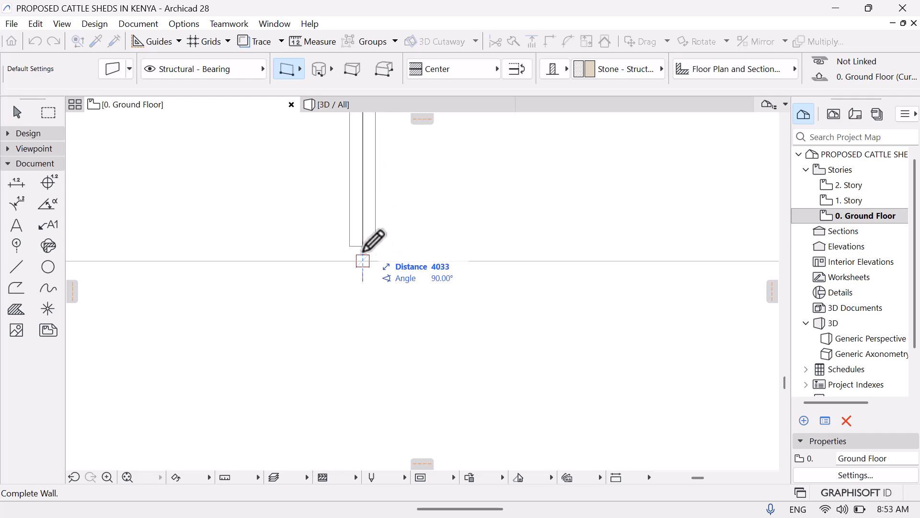
left_click(363, 255)
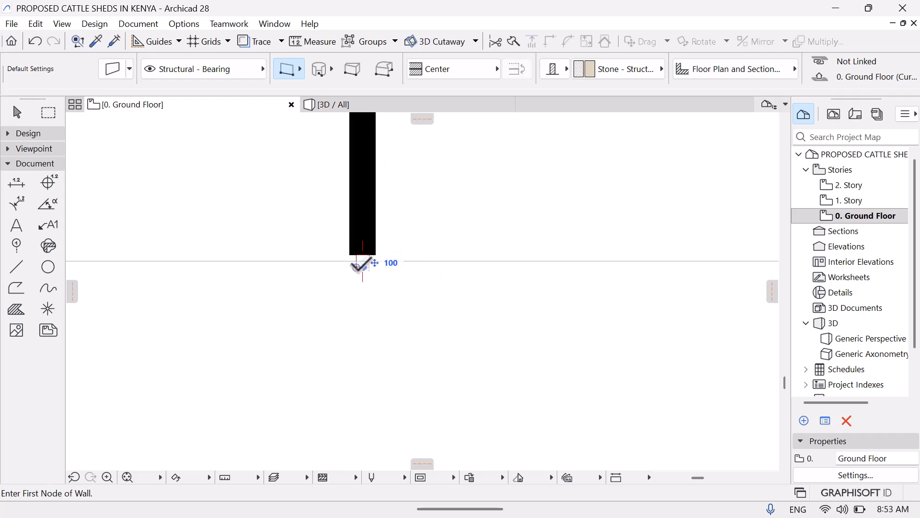
Draw a vertical wall along the rightmost grid line from the second column's bottom edge down to the third column's top edge
left_click(362, 262)
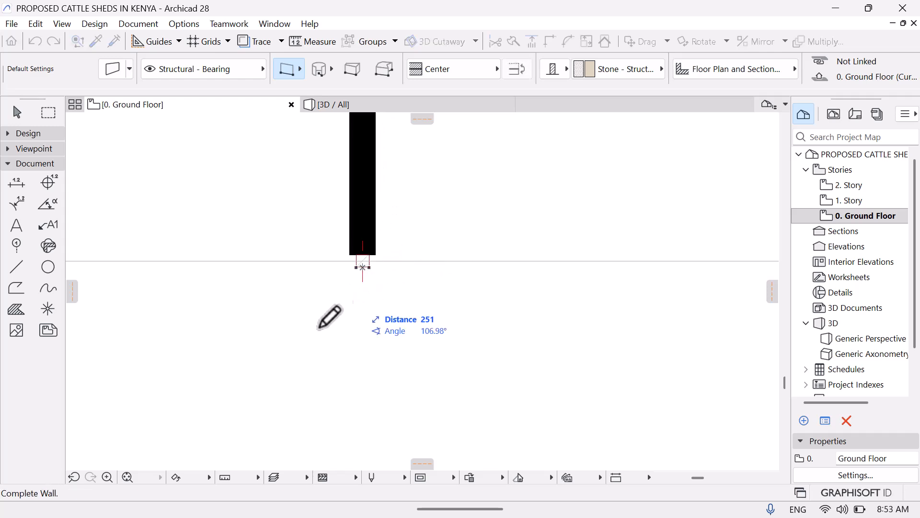
middle_click_drag(288, 278, 290, 111)
middle_click_drag(300, 366, 327, 191)
middle_click_drag(304, 355, 315, 180)
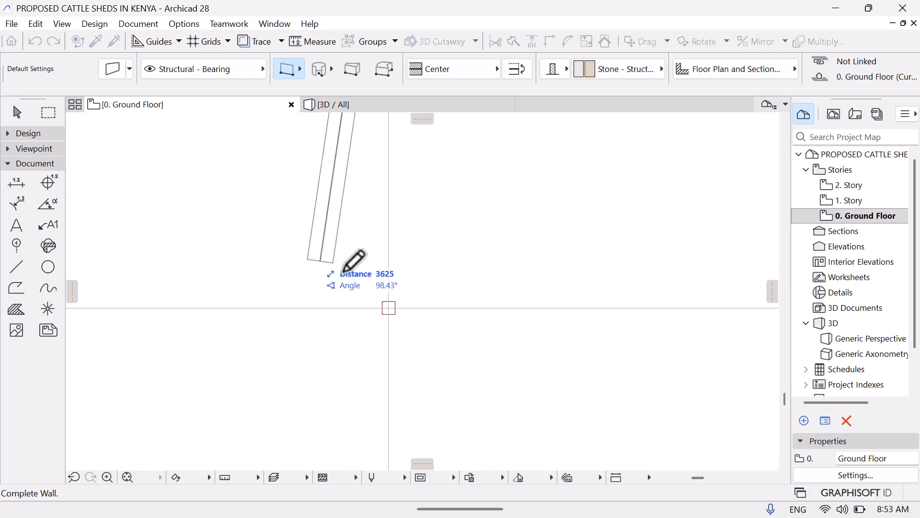
left_click(389, 302)
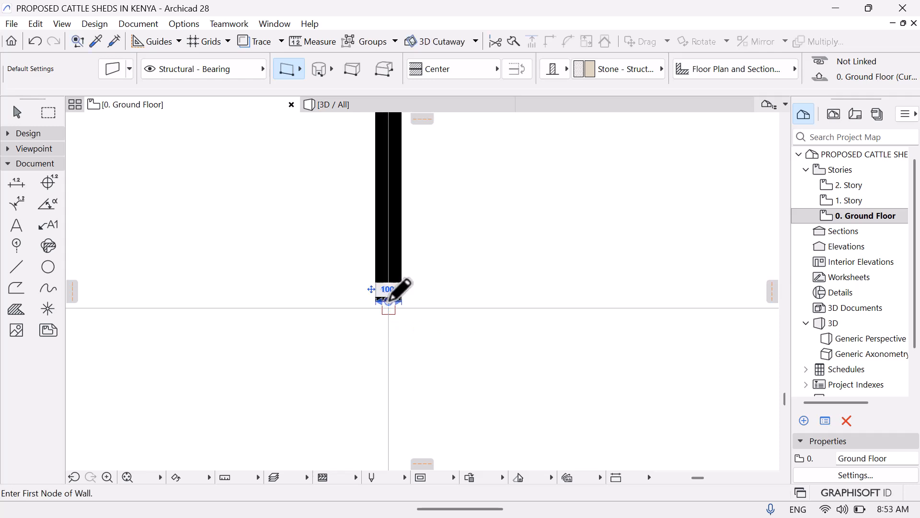
Draw a 3900-long vertical wall along the rightmost grid line from the third column's bottom edge down to the fourth column's top edge
middle_click_drag(314, 289, 302, 129)
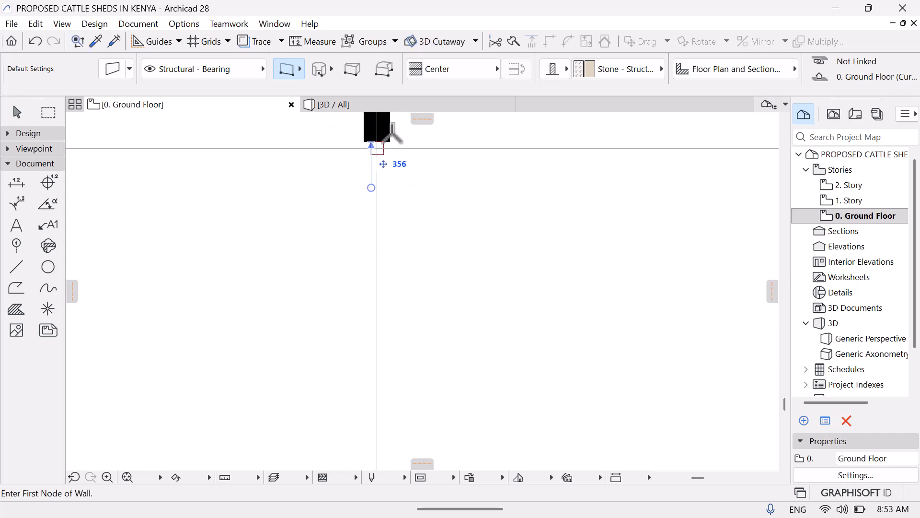
left_click(379, 157)
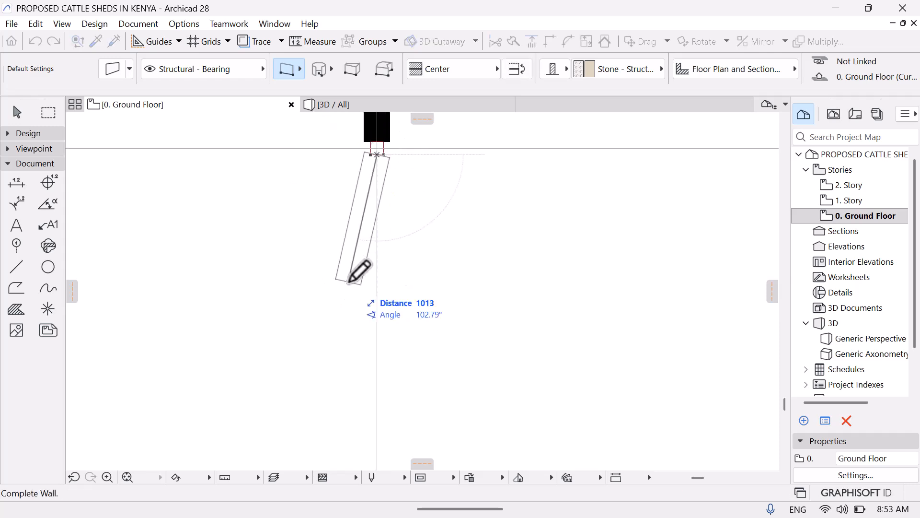
middle_click_drag(360, 267, 345, 190)
middle_click_drag(341, 322, 345, 250)
mouse_move(362, 389)
middle_mouse_down()
mouse_move(349, 368)
mouse_move(376, 253)
middle_mouse_up()
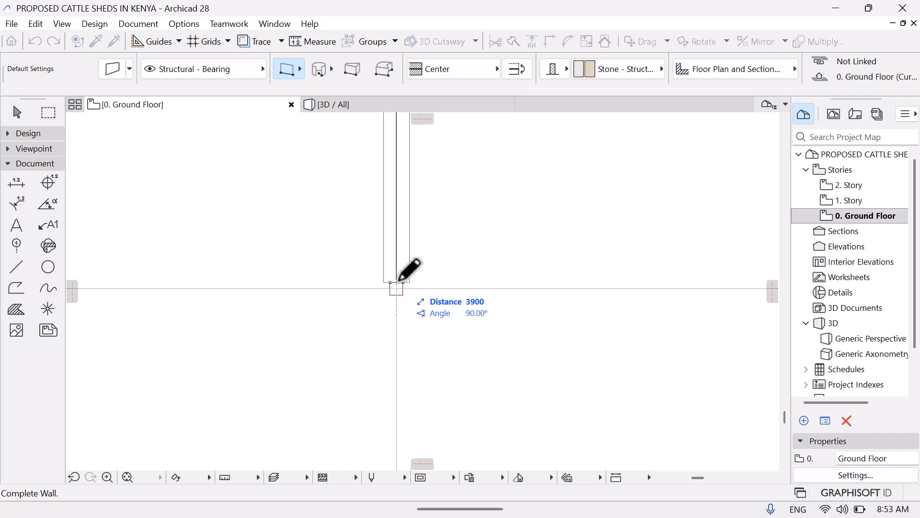
Finish the 3900 mm vertical wall at the column and draw another 3900 mm wall down to the next column
left_click(397, 282)
middle_click_drag(329, 388, 321, 303)
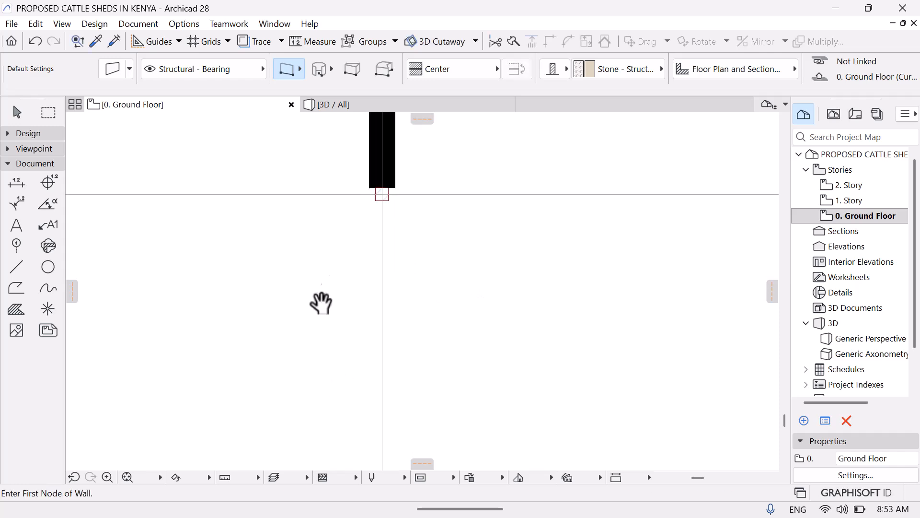
left_click(382, 194)
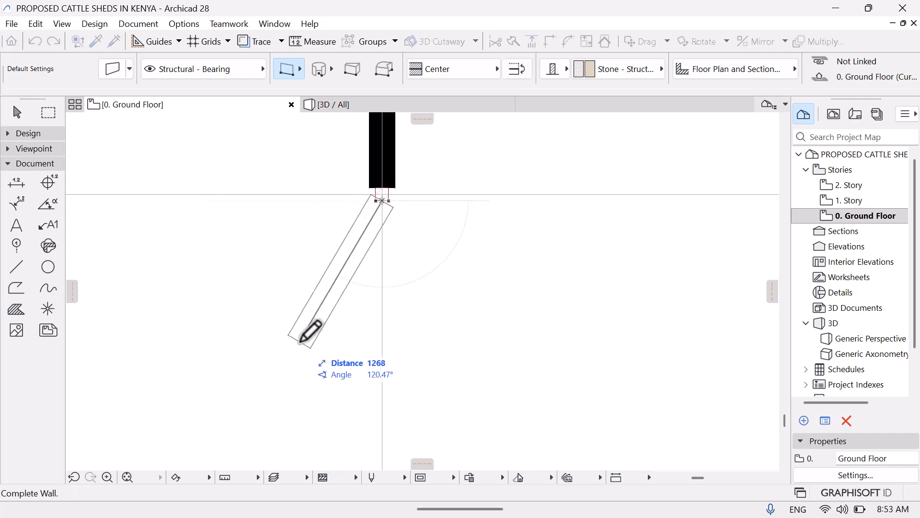
middle_click_drag(308, 329, 287, 189)
middle_click_drag(306, 341, 273, 195)
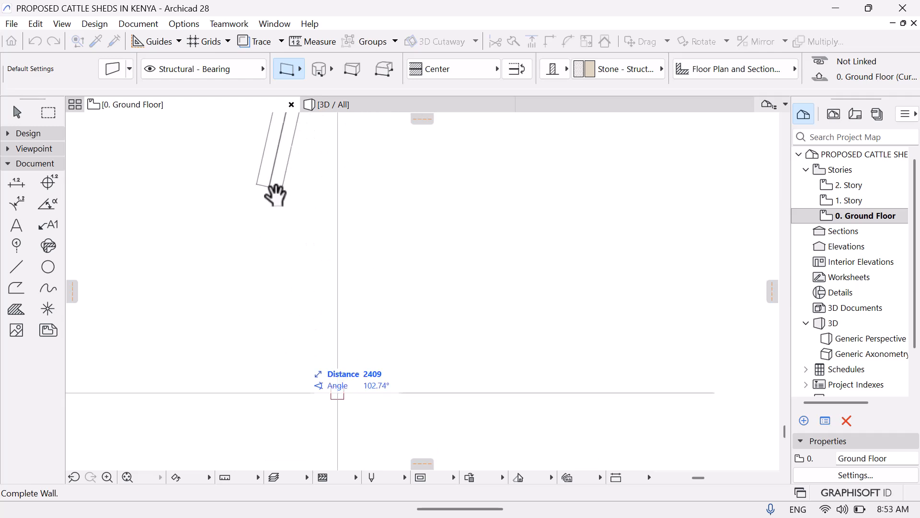
middle_click_drag(282, 378, 271, 272)
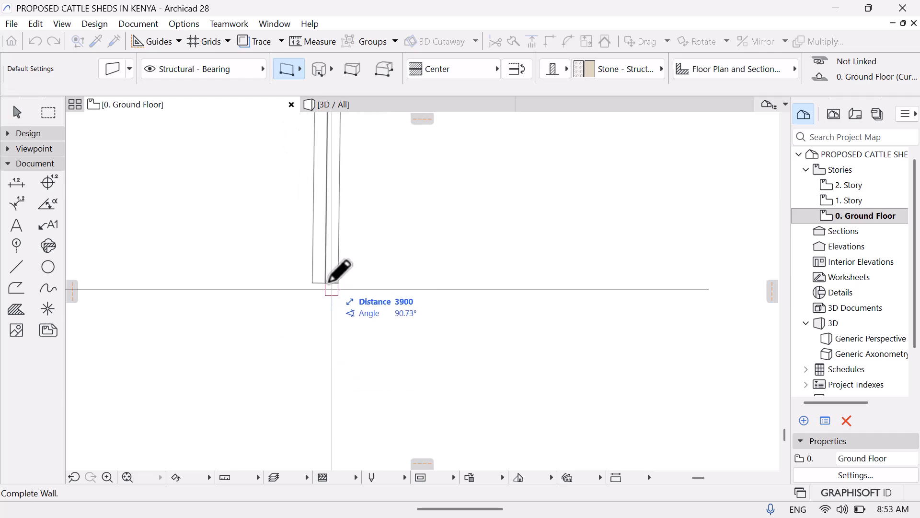
left_click(330, 283)
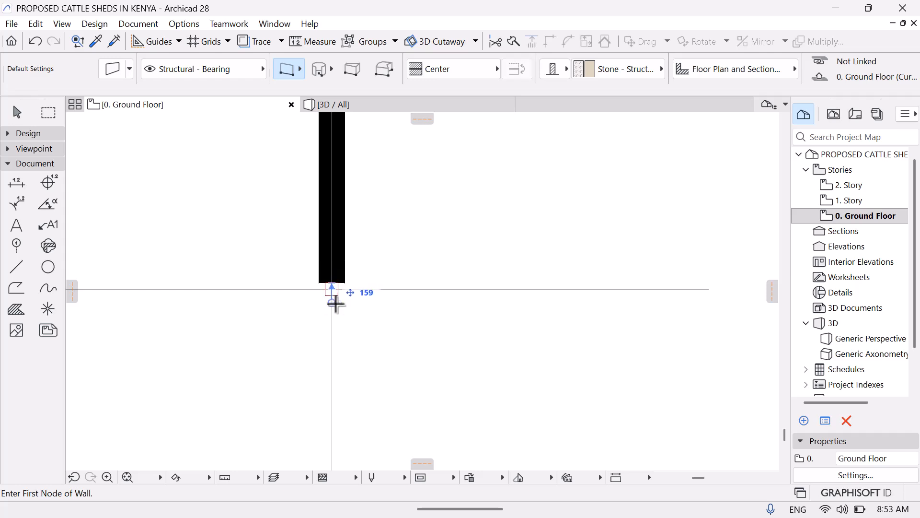
Draw the last 3900 mm vertical wall of this side, down to the upper face of the corner column
left_click(332, 289)
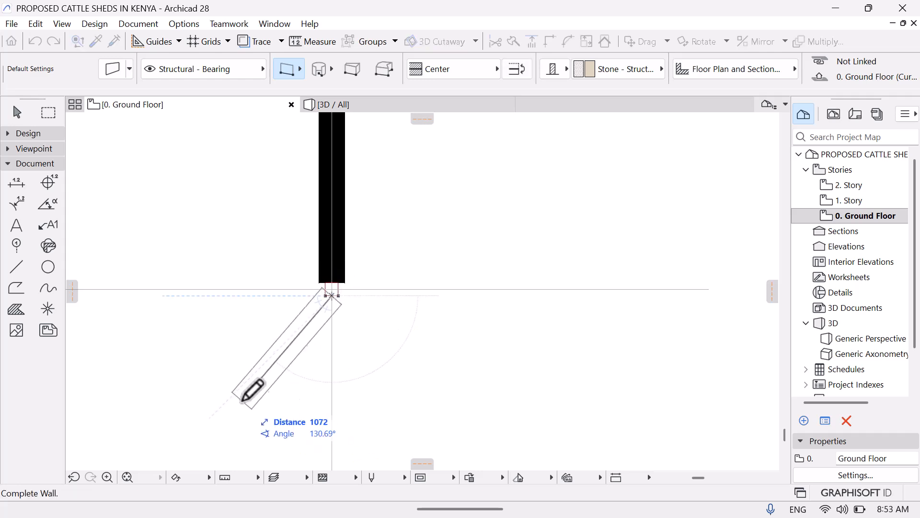
middle_click_drag(241, 403, 220, 208)
middle_click_drag(232, 382, 229, 224)
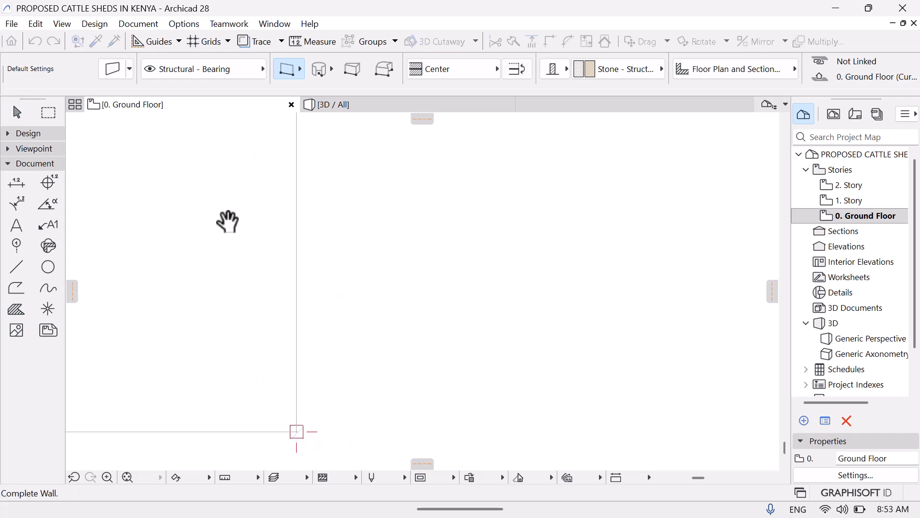
middle_click_drag(297, 405, 306, 282)
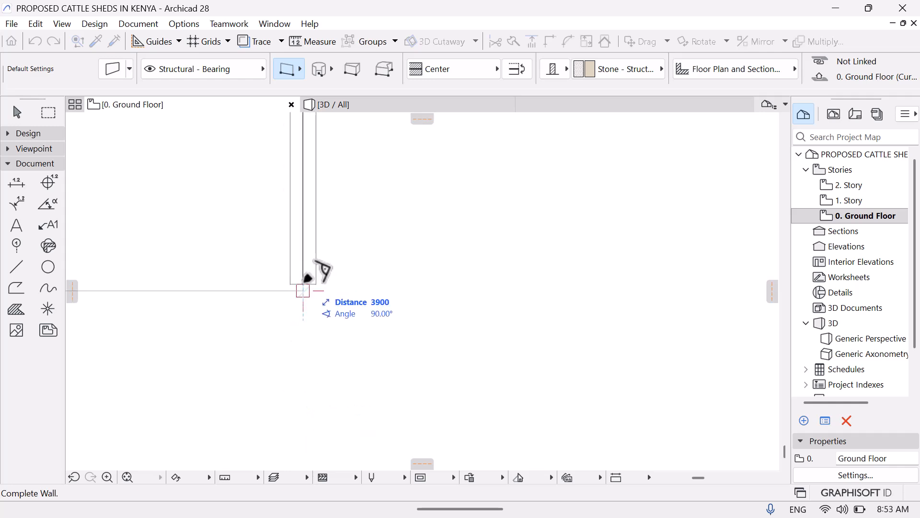
left_click(304, 283)
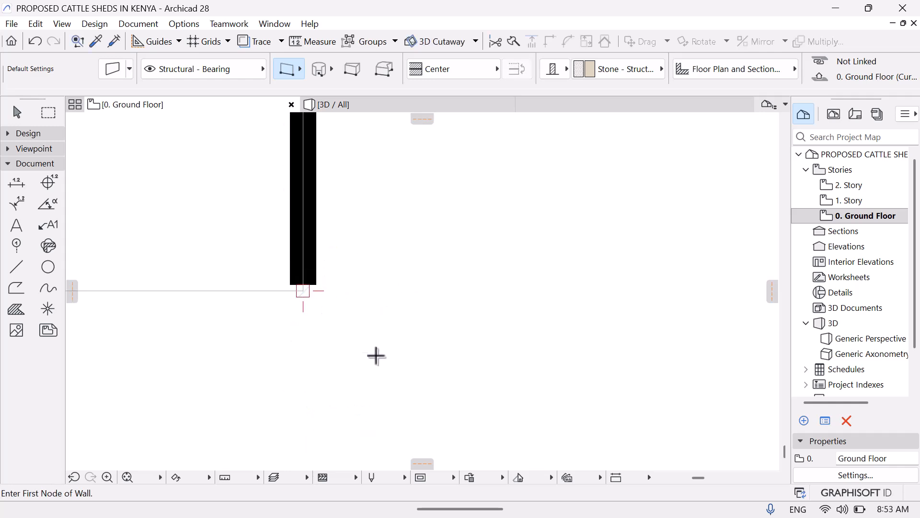
Draw a horizontal wall from the corner column's left face to the facing side of the next column on the lower gridline
middle_click_drag(411, 335, 445, 307)
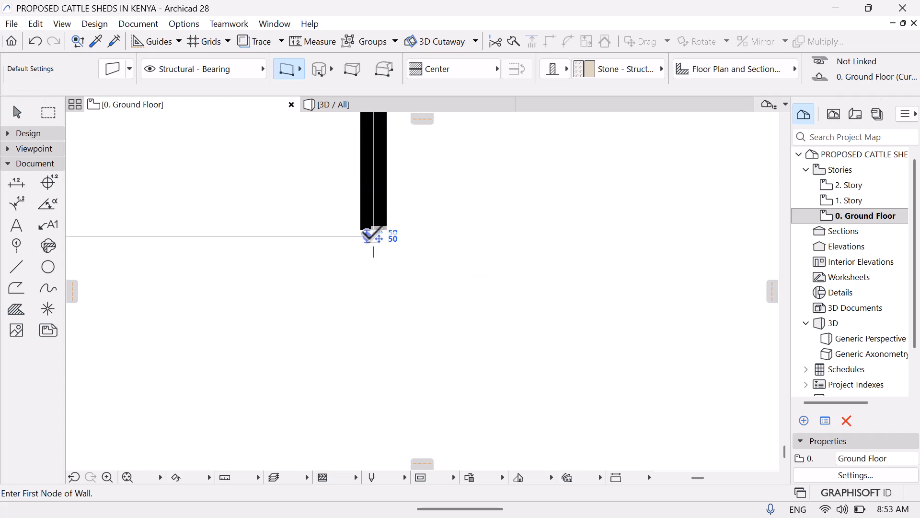
left_click(368, 236)
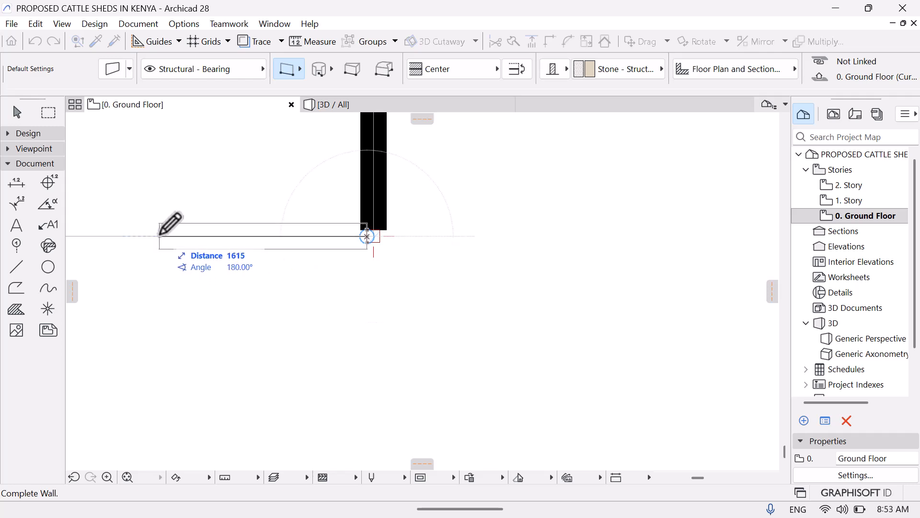
mouse_move(181, 291)
middle_mouse_down()
mouse_move(391, 330)
mouse_move(577, 321)
middle_mouse_up()
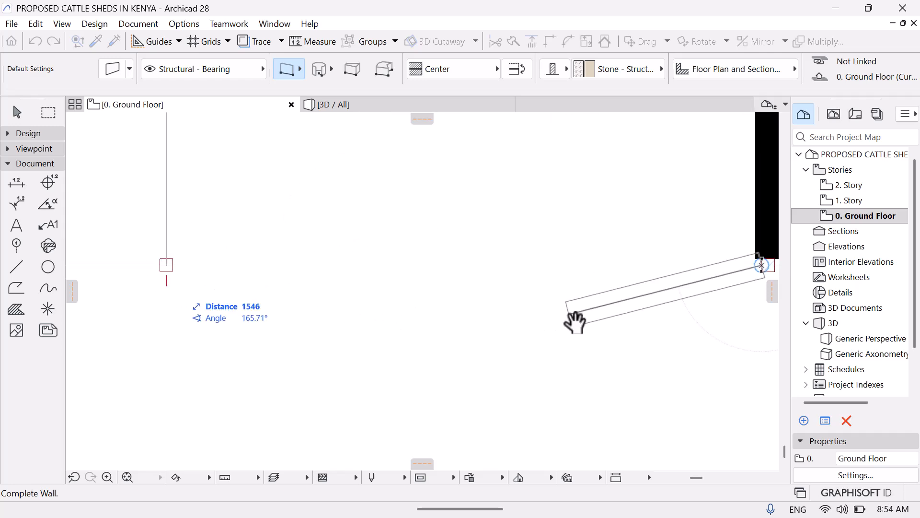
middle_click_drag(336, 325, 340, 330)
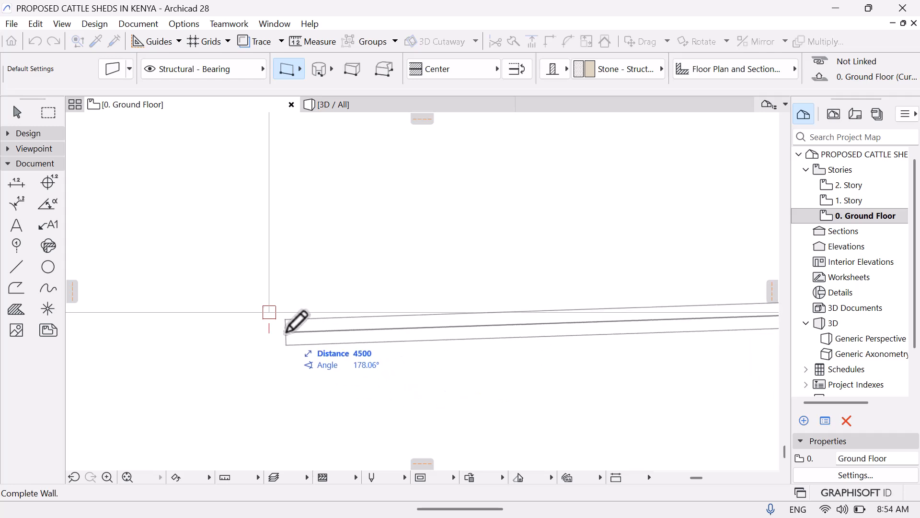
left_click(276, 311)
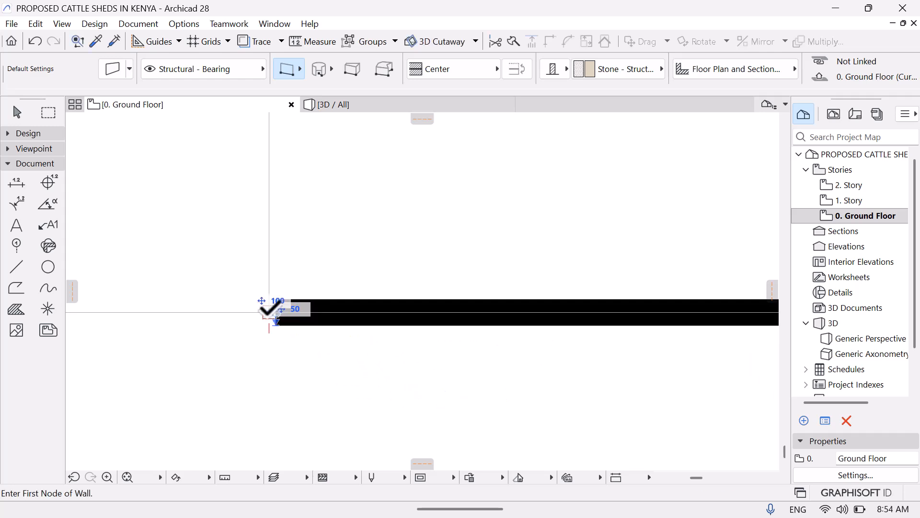
Add walls in the second and third bays leftward along the lower gridline, running between column faces, the first 4400 mm long
left_click(264, 314)
mouse_move(152, 305)
middle_mouse_down()
mouse_move(446, 330)
mouse_move(585, 286)
middle_mouse_up()
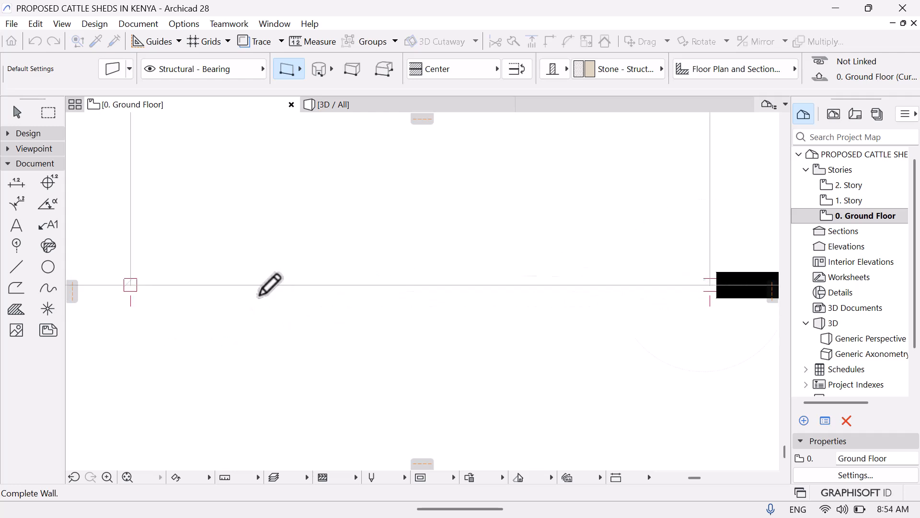
middle_click_drag(270, 307, 403, 351)
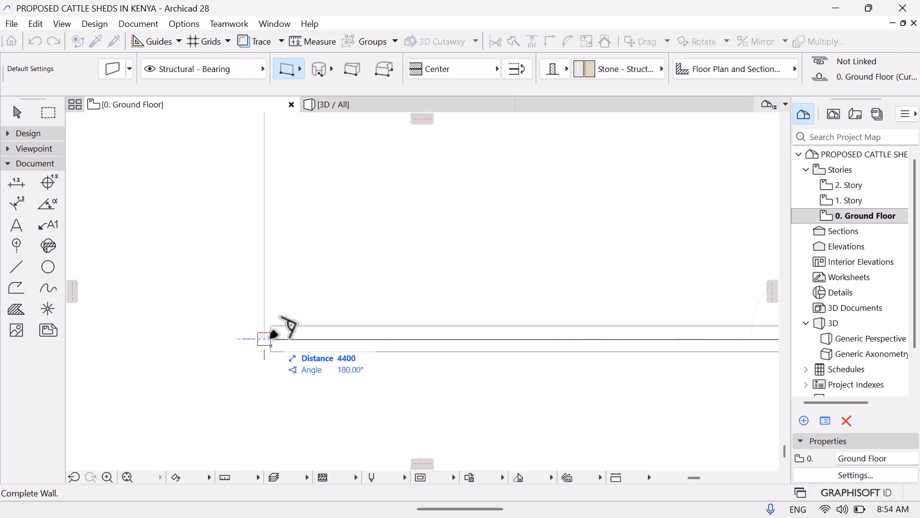
left_click(271, 337)
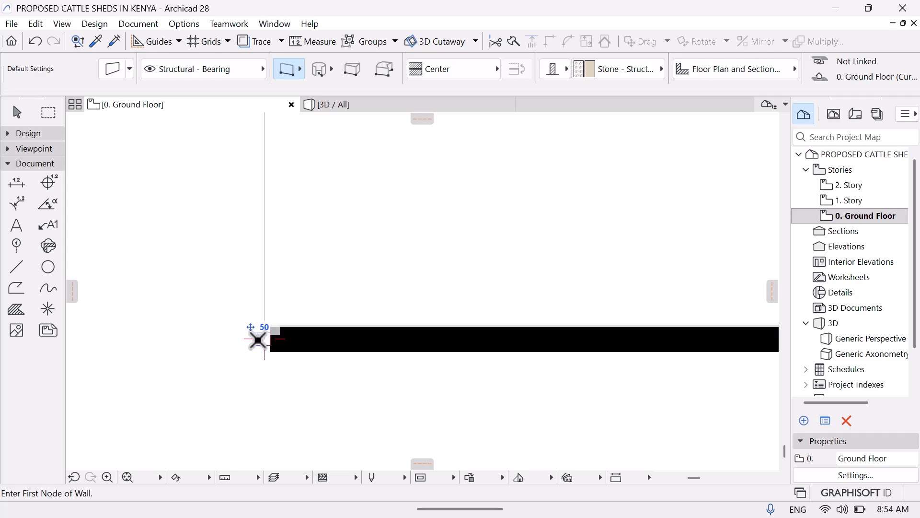
left_click(258, 339)
mouse_move(175, 318)
middle_mouse_down()
mouse_move(449, 259)
mouse_move(551, 298)
middle_mouse_up()
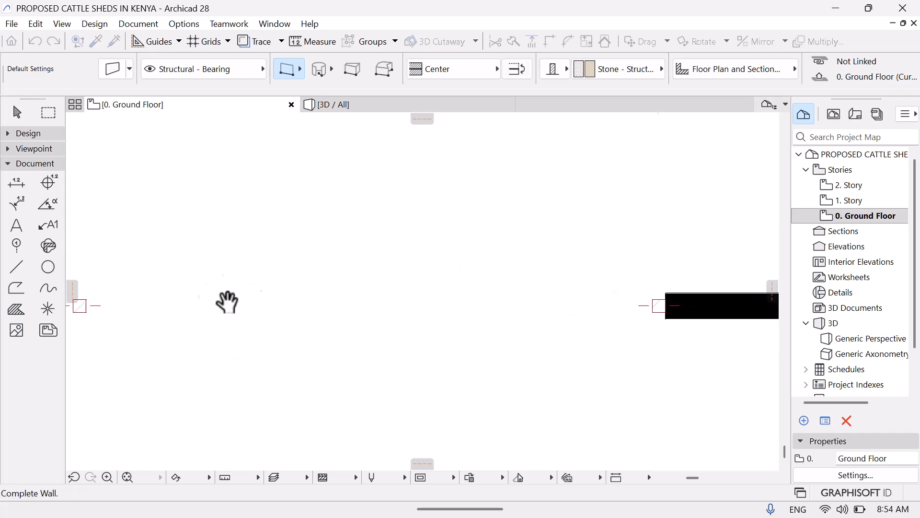
middle_click_drag(205, 294, 354, 328)
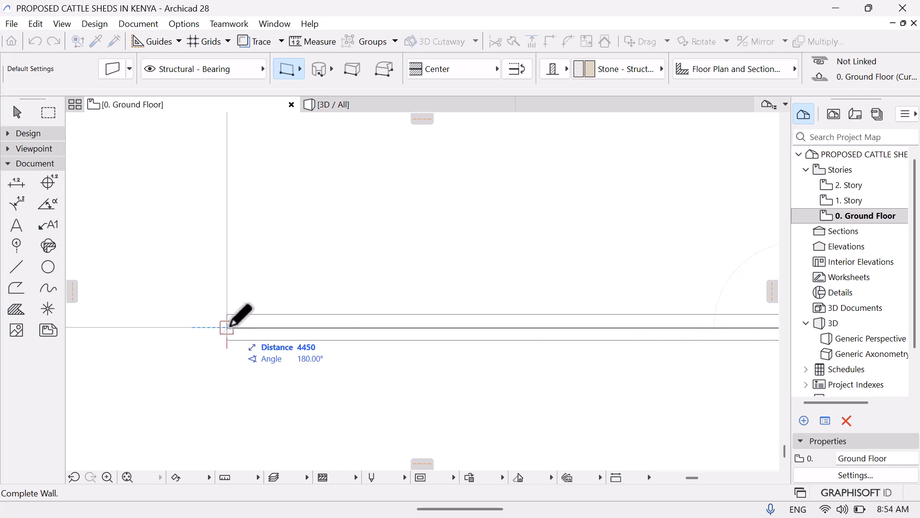
left_click(234, 327)
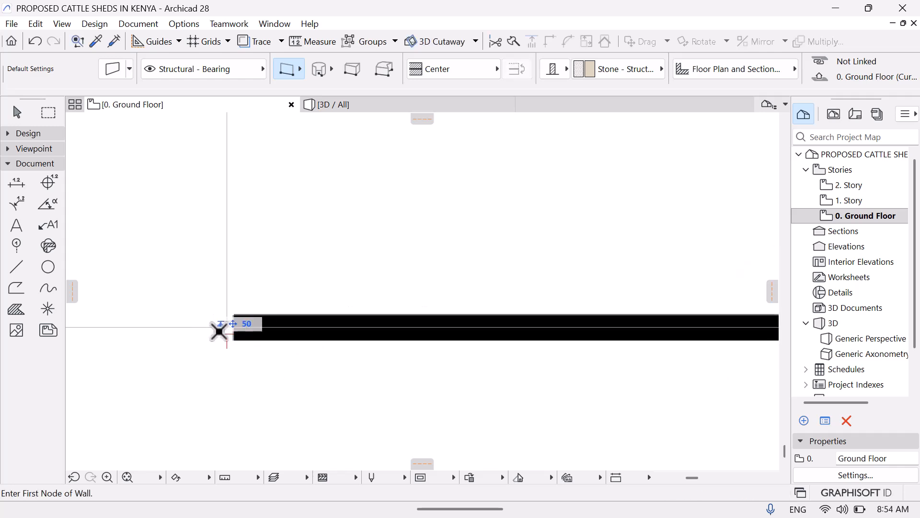
Add walls in the fourth and fifth bays of the lower gridline between the column faces, the fourth 4400 mm long
left_click(222, 327)
middle_click_drag(148, 304, 604, 272)
middle_click_drag(277, 263, 352, 312)
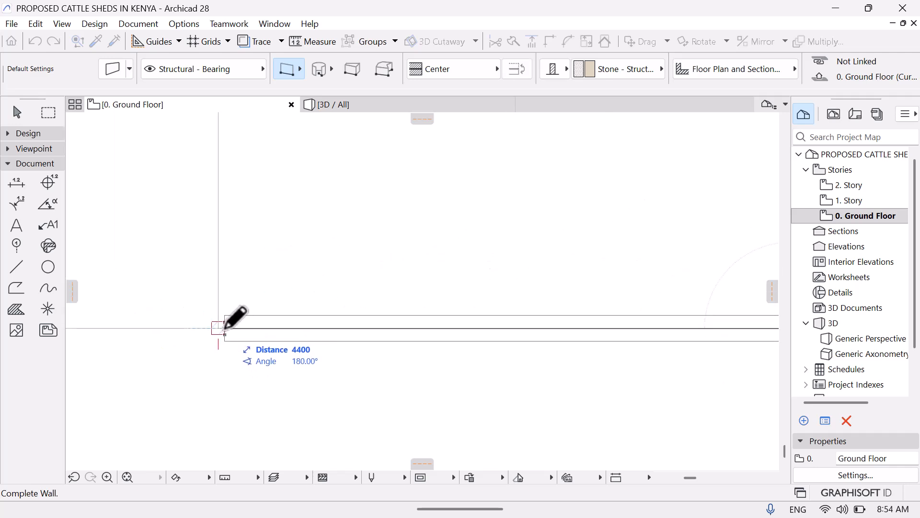
left_click(224, 329)
left_click(215, 327)
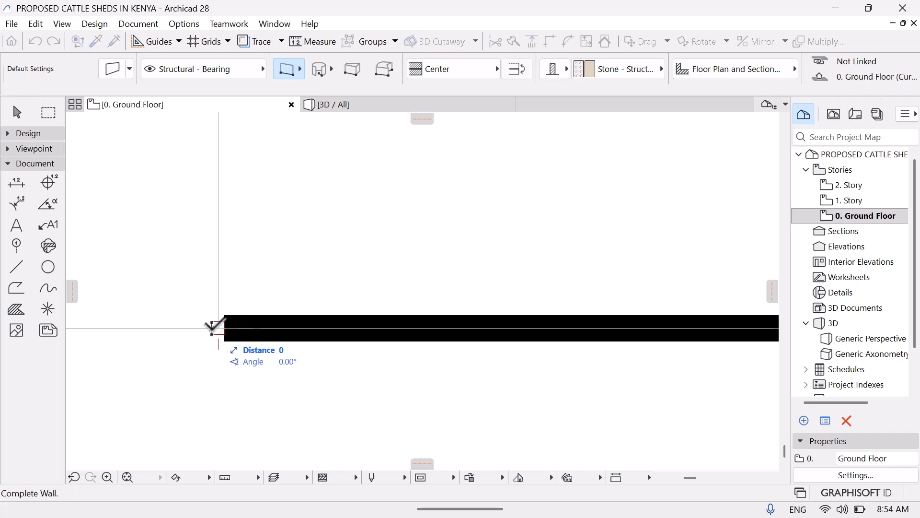
middle_click_drag(149, 313, 652, 325)
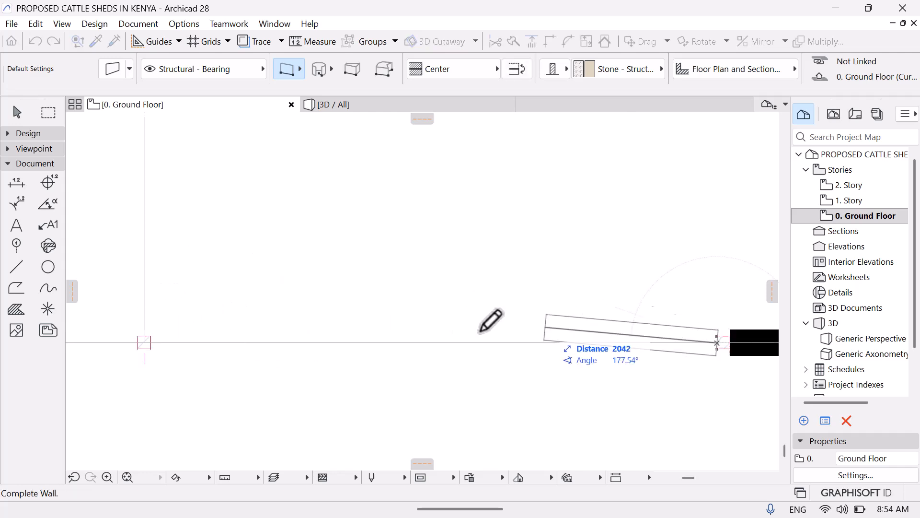
middle_click_drag(349, 317, 444, 339)
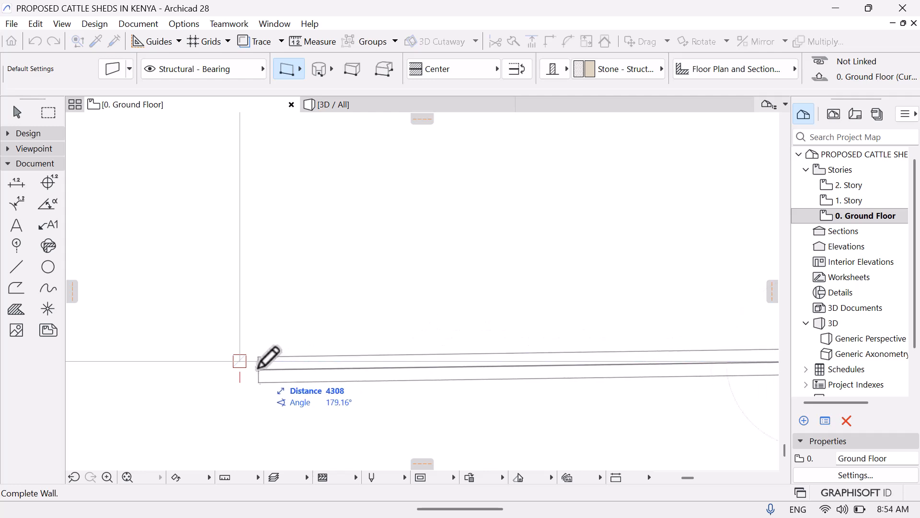
left_click(246, 360)
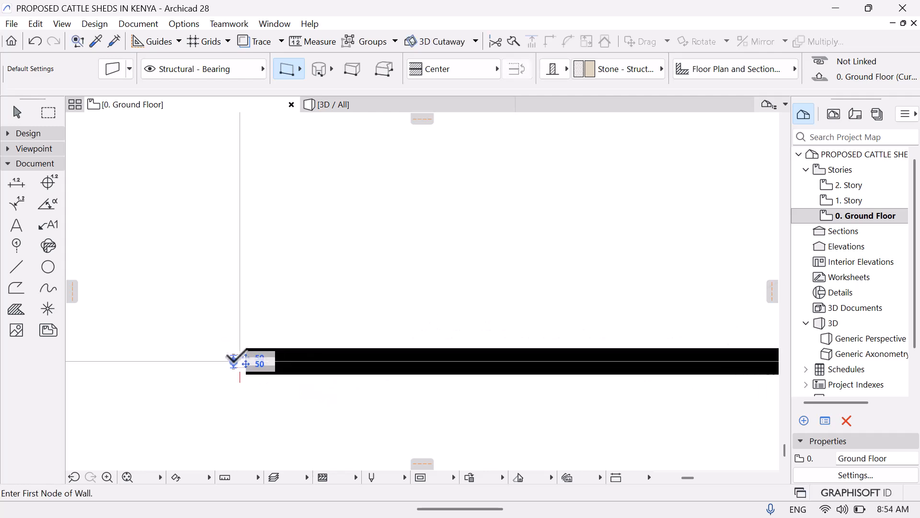
Fill the sixth and seventh bays of the lower gridline with walls between the column faces, the sixth 4400 mm long
left_click(235, 360)
mouse_move(338, 392)
middle_mouse_down()
mouse_move(380, 390)
mouse_move(623, 328)
middle_mouse_up()
middle_click_drag(278, 358, 430, 404)
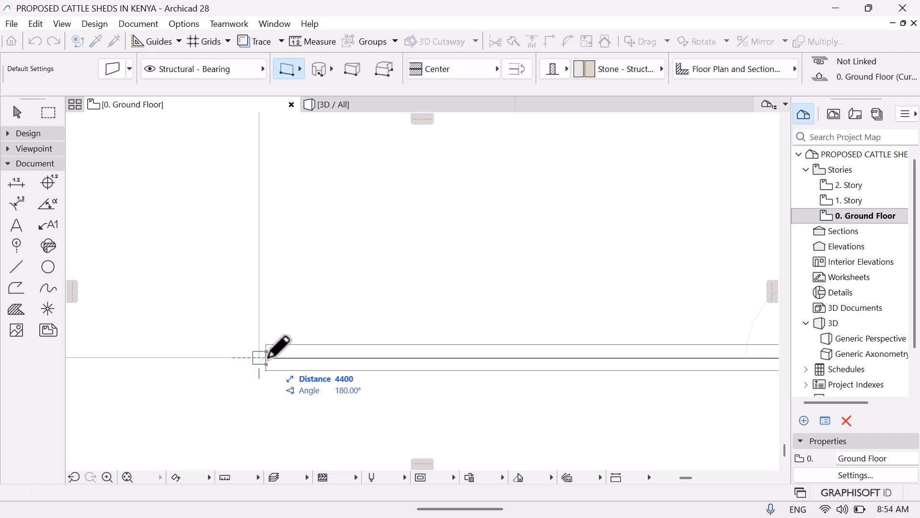
left_click(266, 357)
left_click(258, 357)
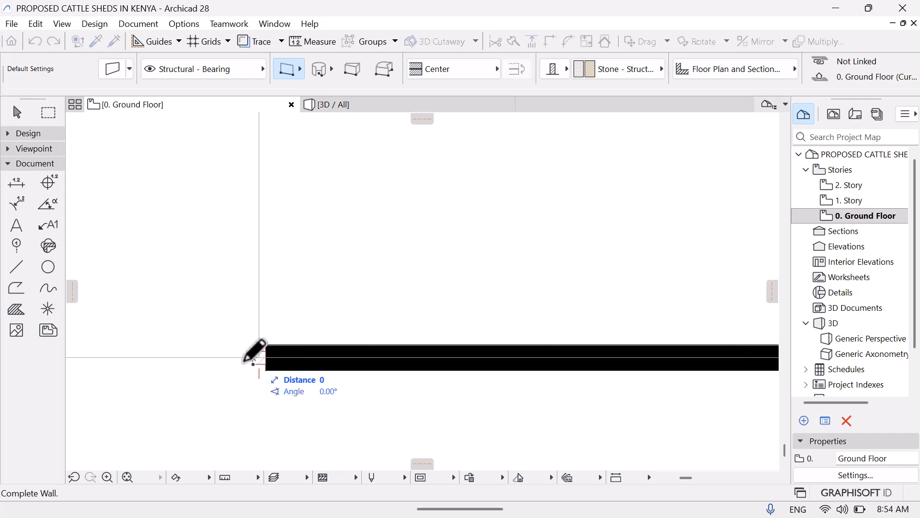
middle_click_drag(120, 361, 576, 370)
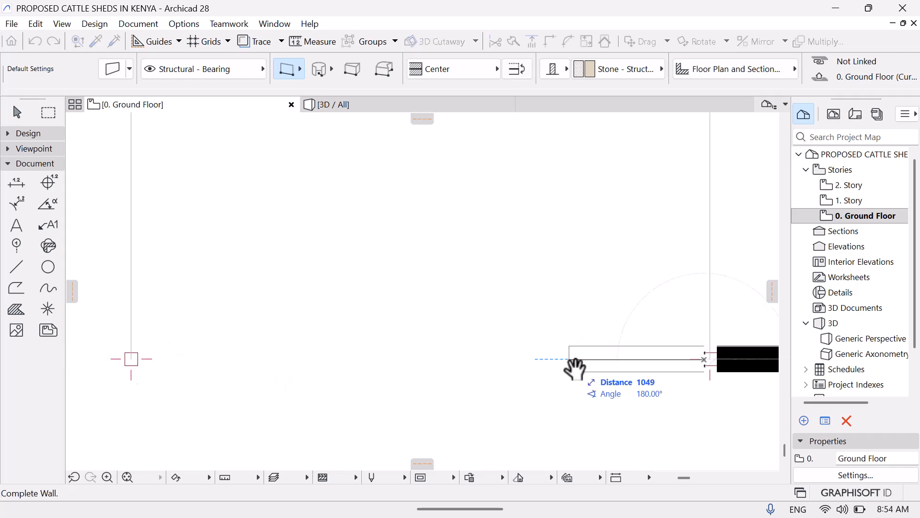
middle_click_drag(262, 359, 353, 360)
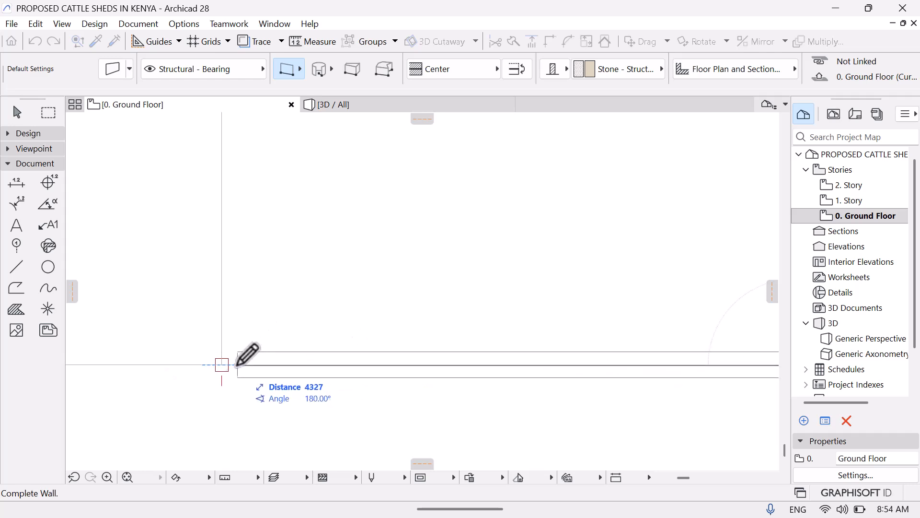
left_click(229, 365)
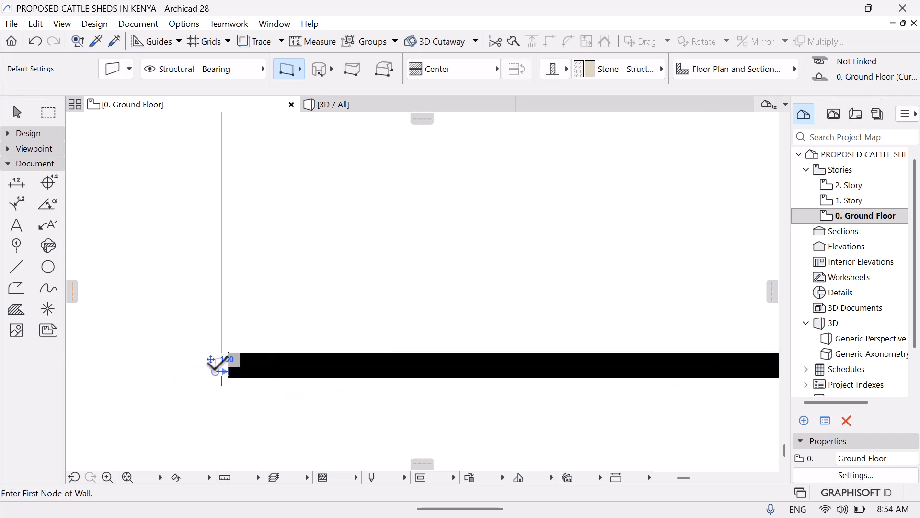
Add walls in the eighth and ninth bays leftward along the lower gridline, running between the column faces
left_click(222, 365)
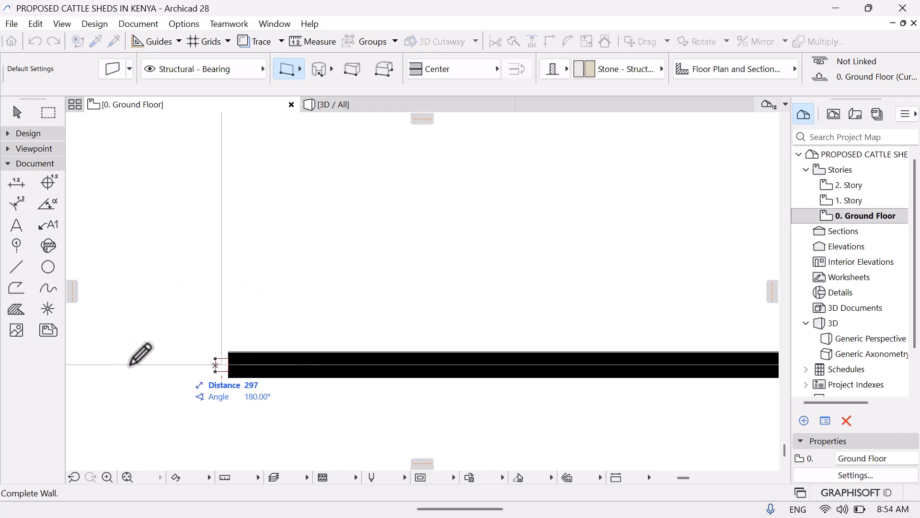
middle_click_drag(139, 354, 483, 340)
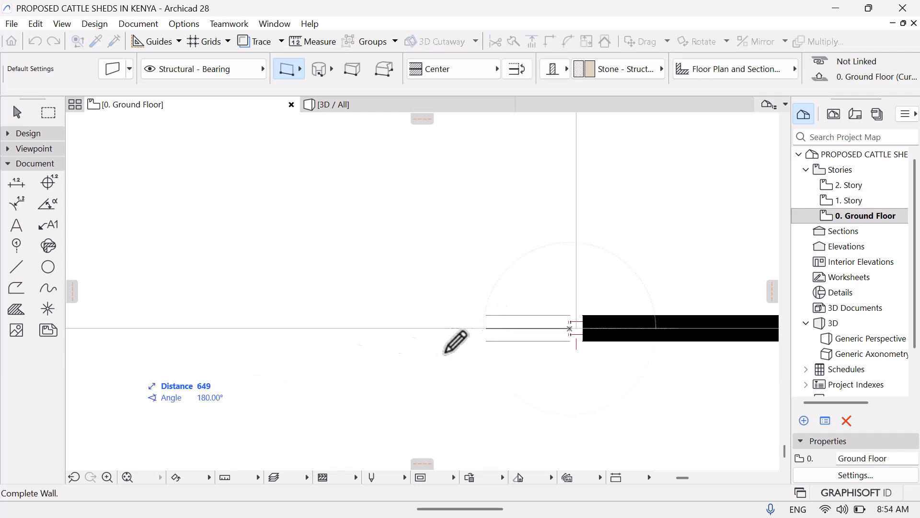
middle_click_drag(246, 323, 480, 365)
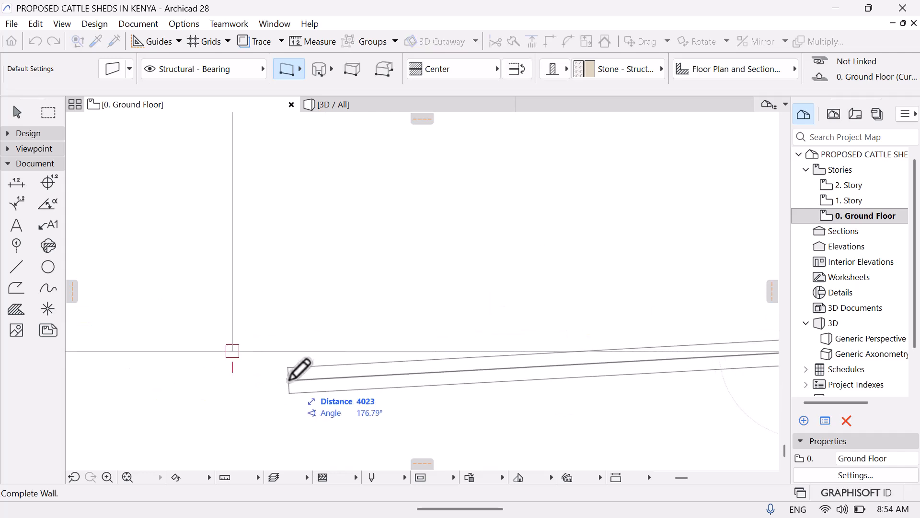
left_click(239, 350)
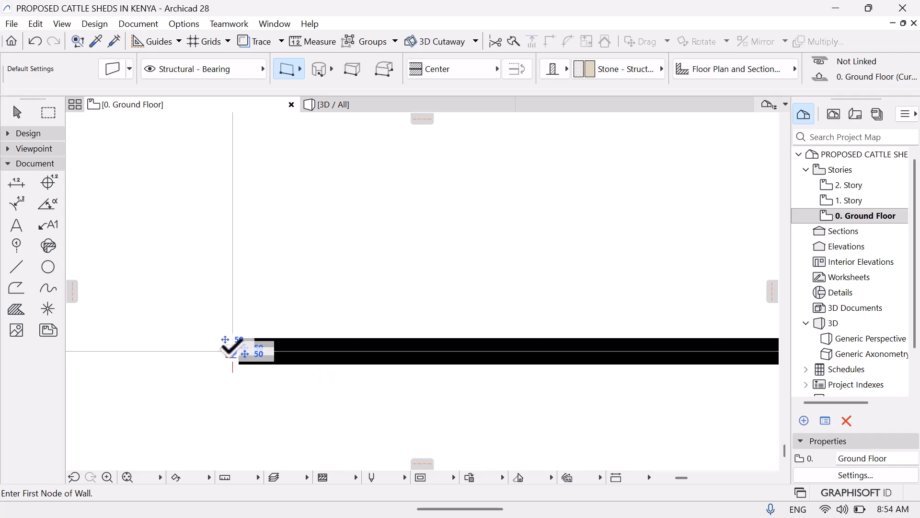
left_click(227, 348)
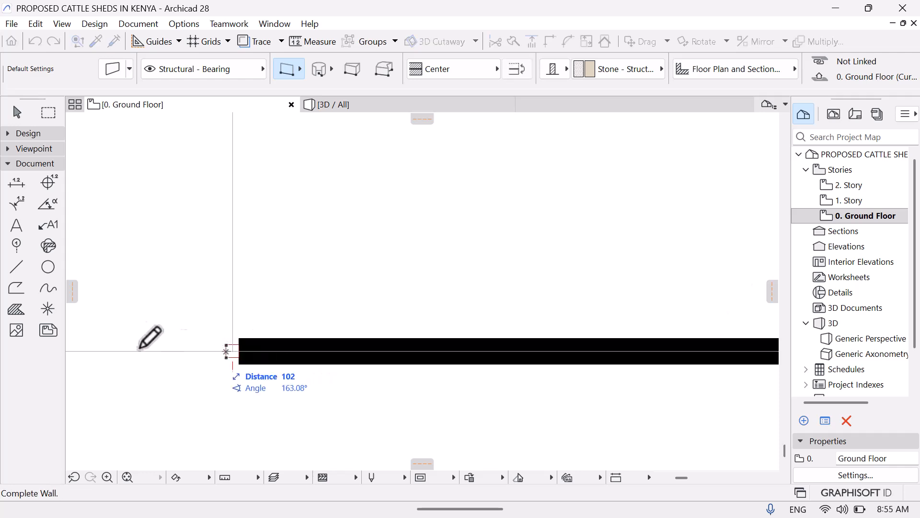
middle_click_drag(125, 350, 440, 327)
middle_click_drag(506, 304, 540, 304)
mouse_move(267, 312)
middle_mouse_down()
mouse_move(275, 332)
mouse_move(409, 391)
middle_mouse_up()
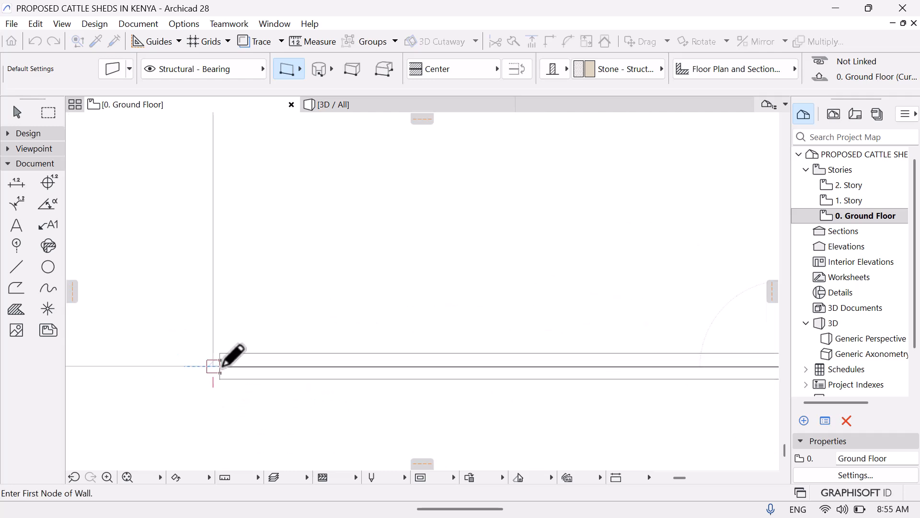
left_click(222, 365)
Close the perimeter with a 4400 mm wall in the tenth bay, ending at the lower-left corner column's right face
left_click(206, 368)
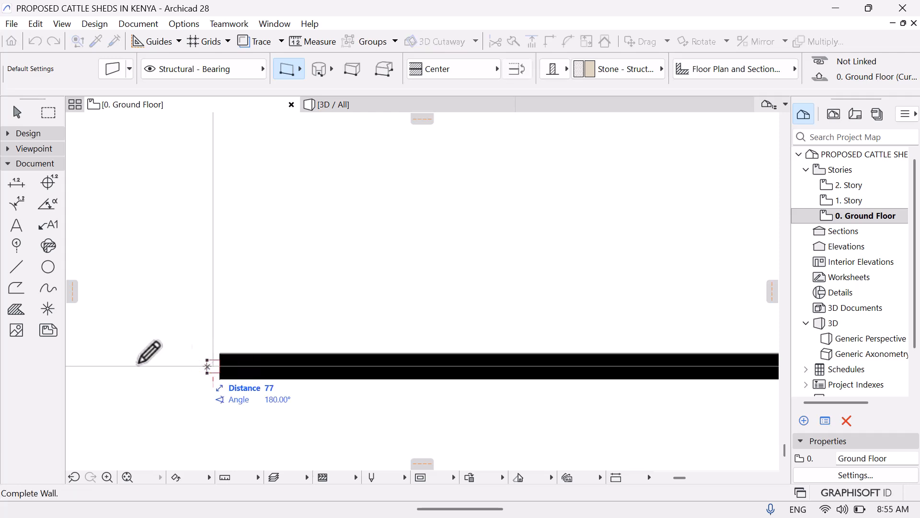
mouse_move(114, 371)
middle_mouse_down()
mouse_move(432, 345)
mouse_move(565, 382)
middle_mouse_up()
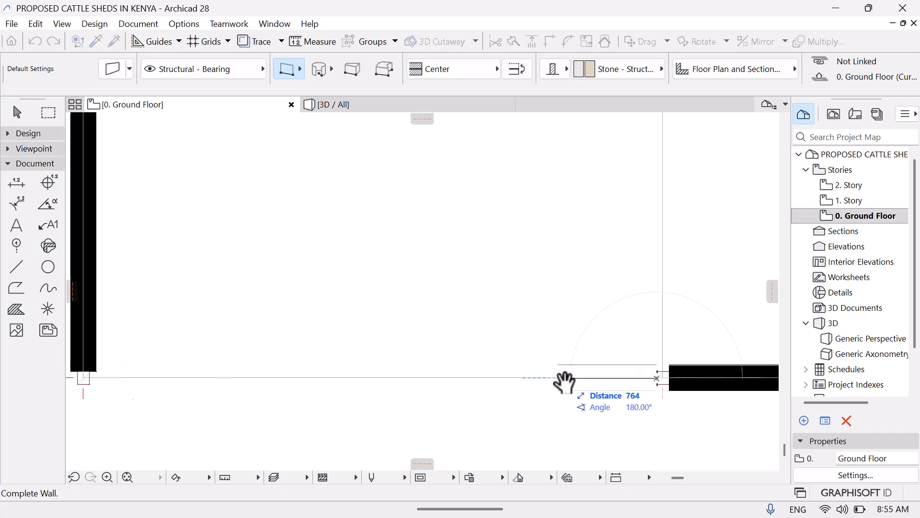
mouse_move(273, 390)
middle_mouse_down()
mouse_move(527, 382)
mouse_move(573, 400)
middle_mouse_up()
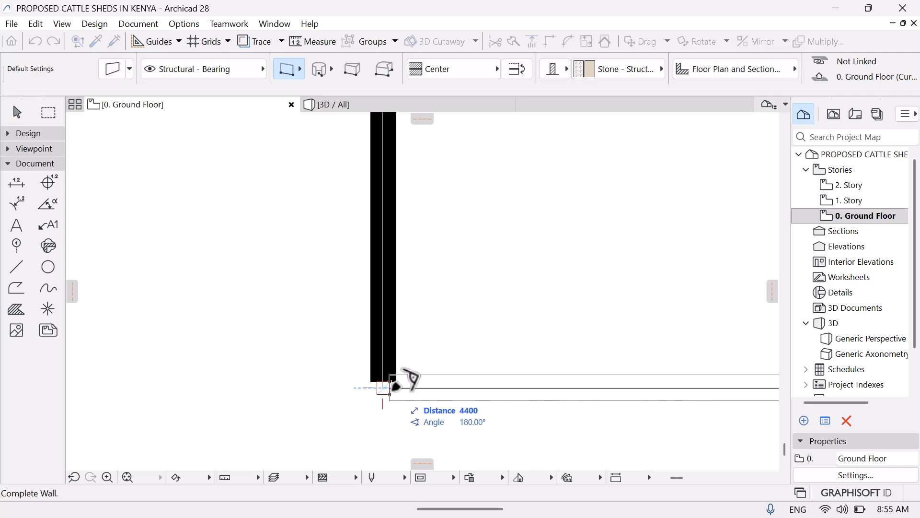
left_click(392, 387)
key("Escape")
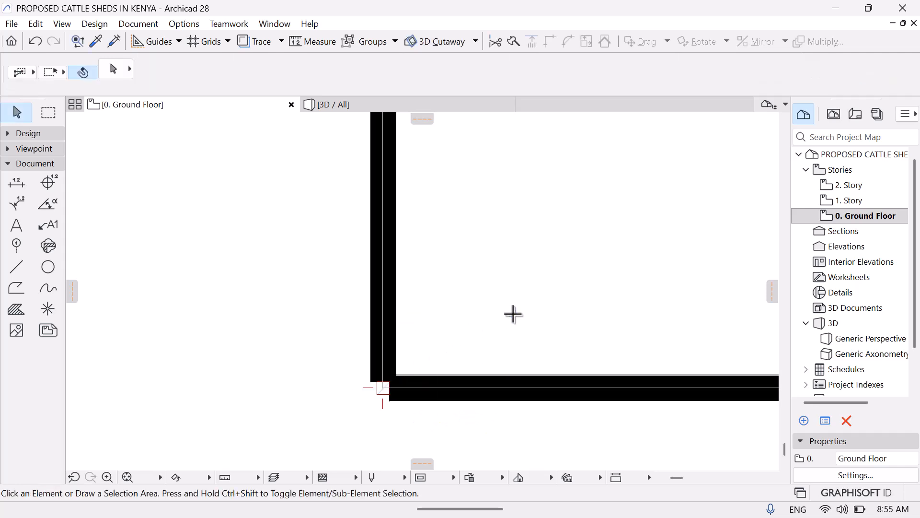
Examine the perimeter walls and columns along the building's sides in the 3D perspective using Explore mode
left_click(126, 478)
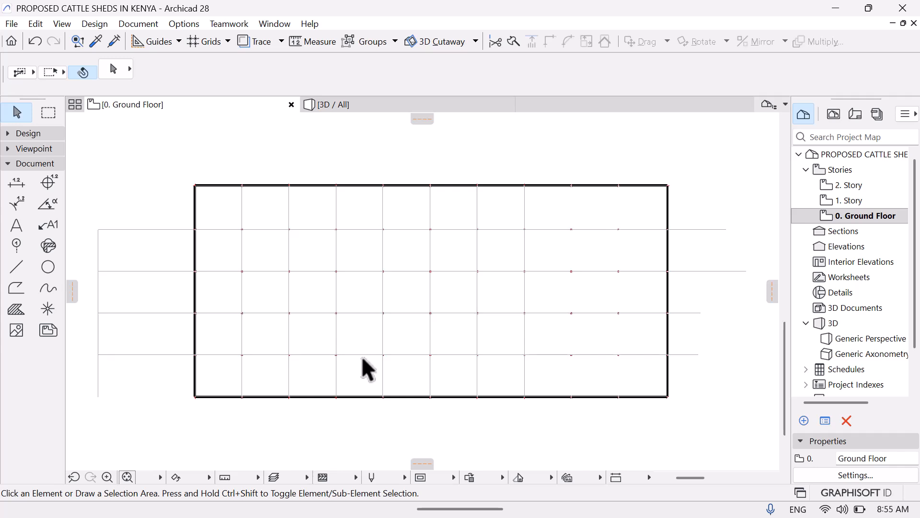
left_click(407, 107)
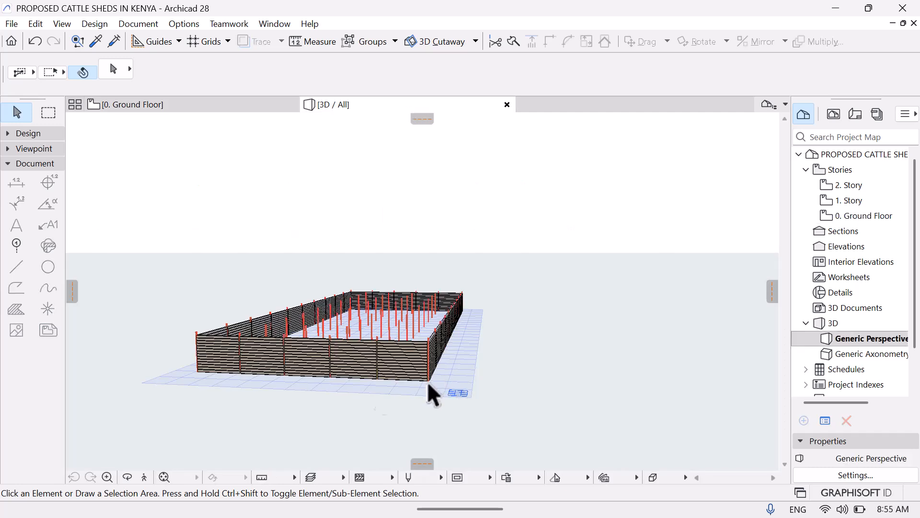
left_click(142, 480)
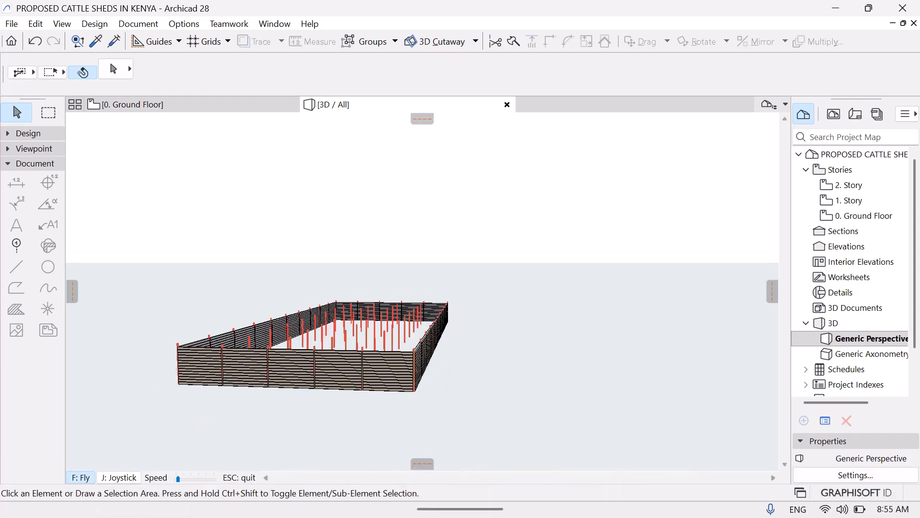
key("Up")
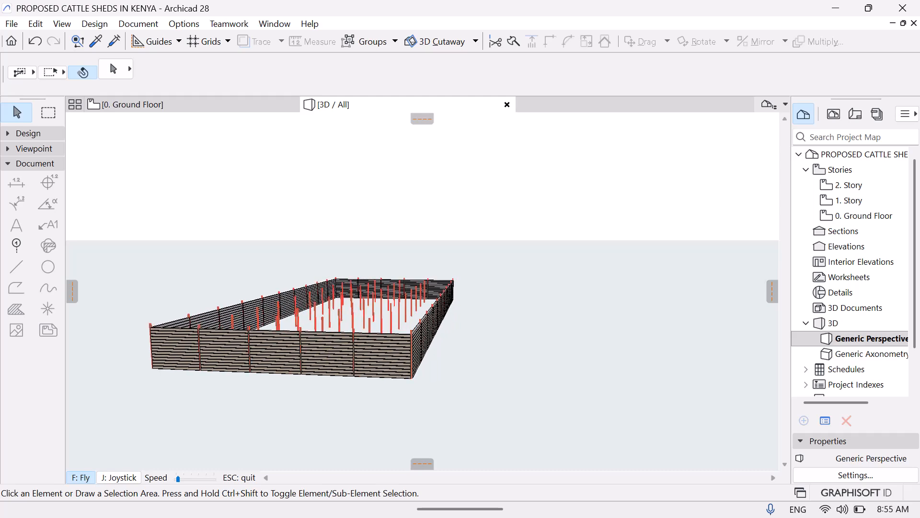
key("Up")
key("Right")
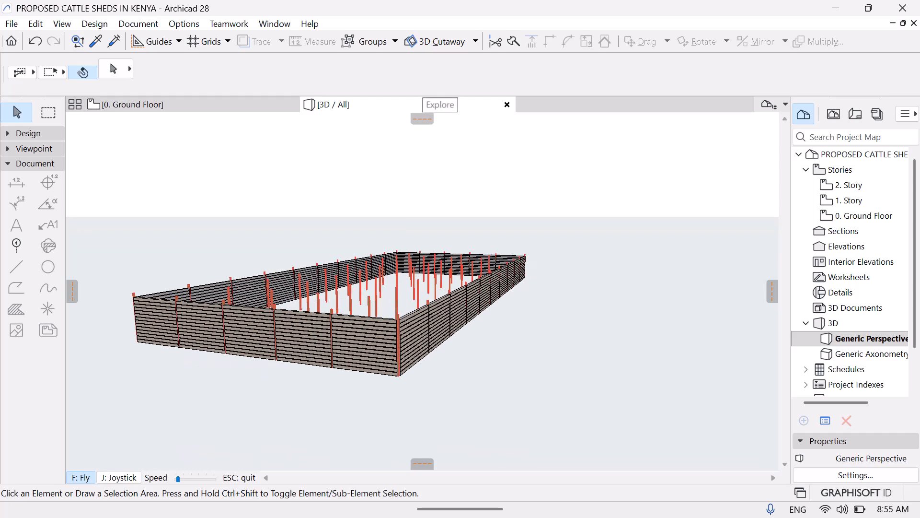
key("Right")
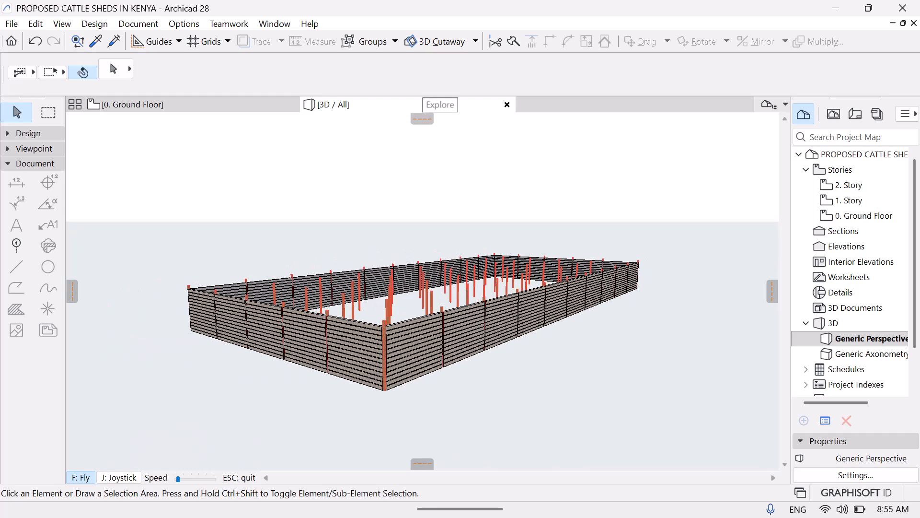
key("Up")
key("Right")
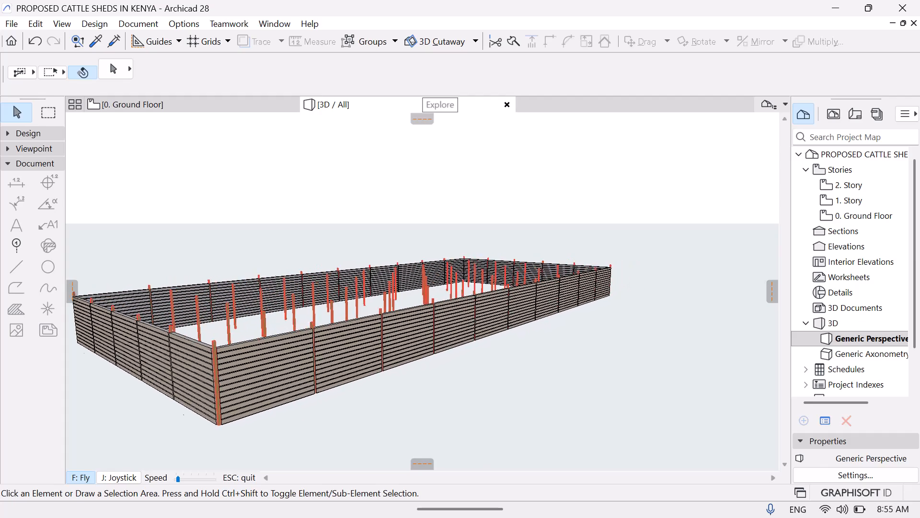
key("Up")
key("Right")
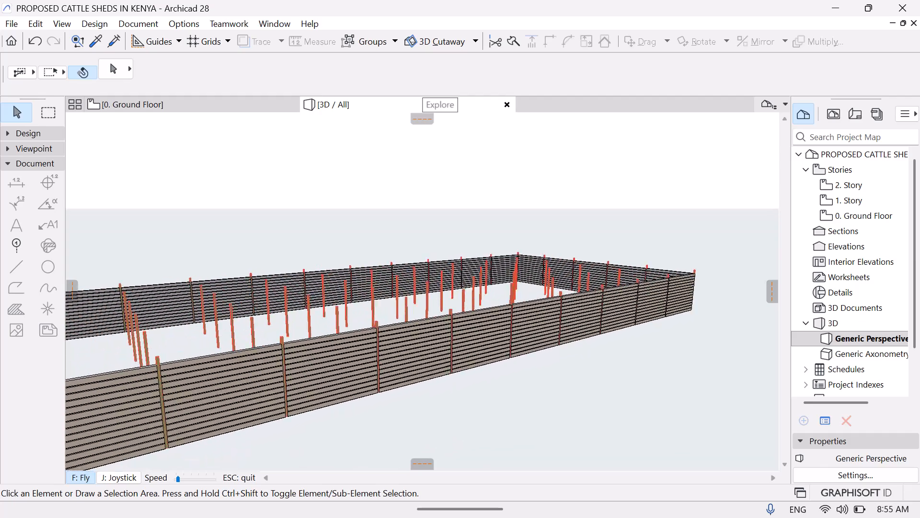
key("Up")
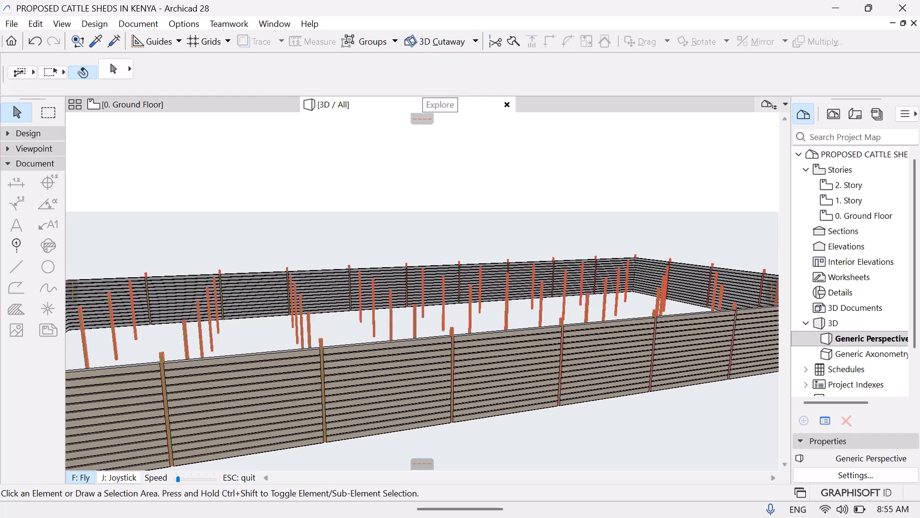
key("Down")
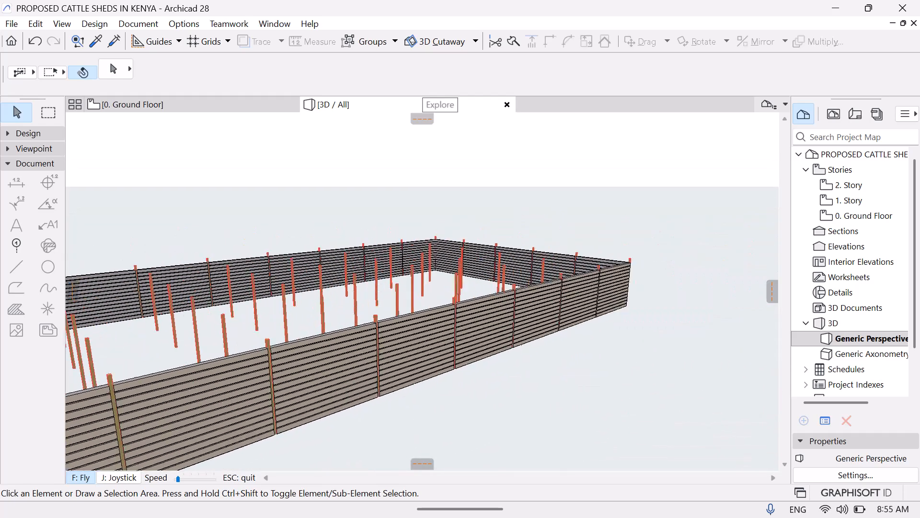
key("Left")
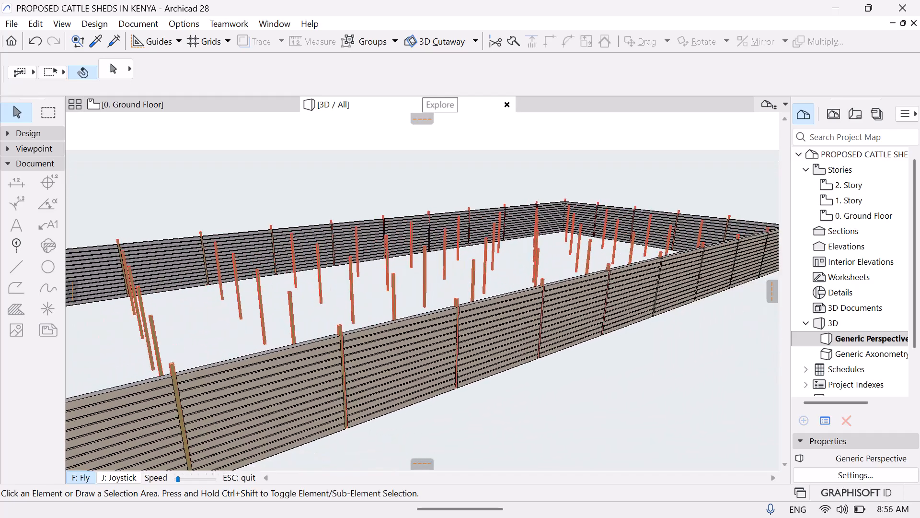
key("Escape")
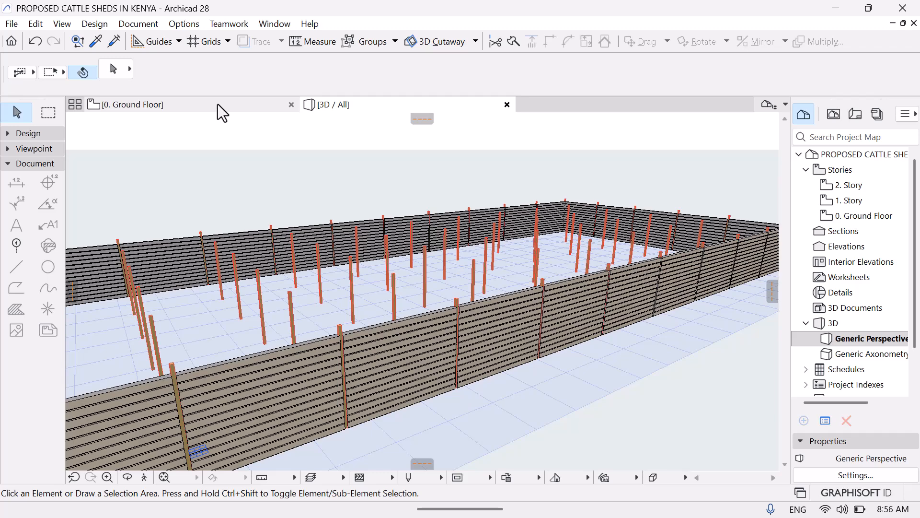
Set the Wall tool defaults on the ground floor plan to 100 mm thickness and 2000 mm height
left_click(218, 104)
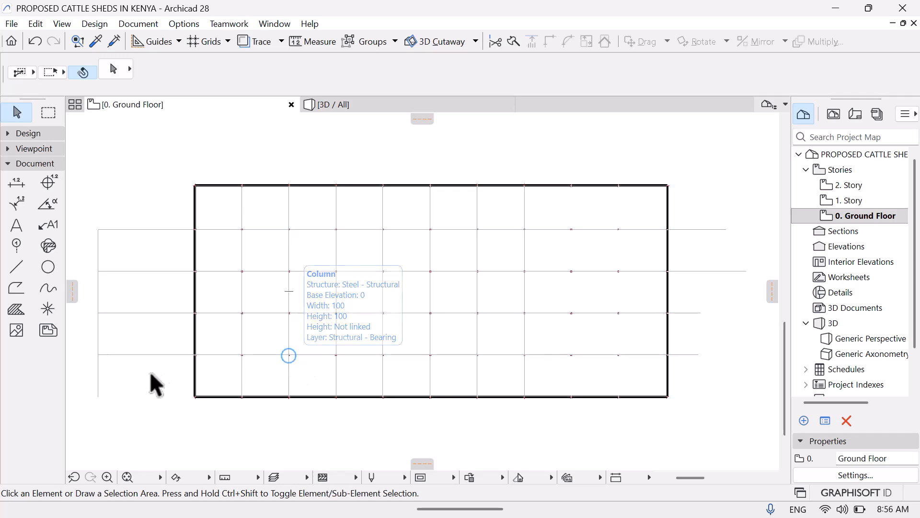
left_click(93, 25)
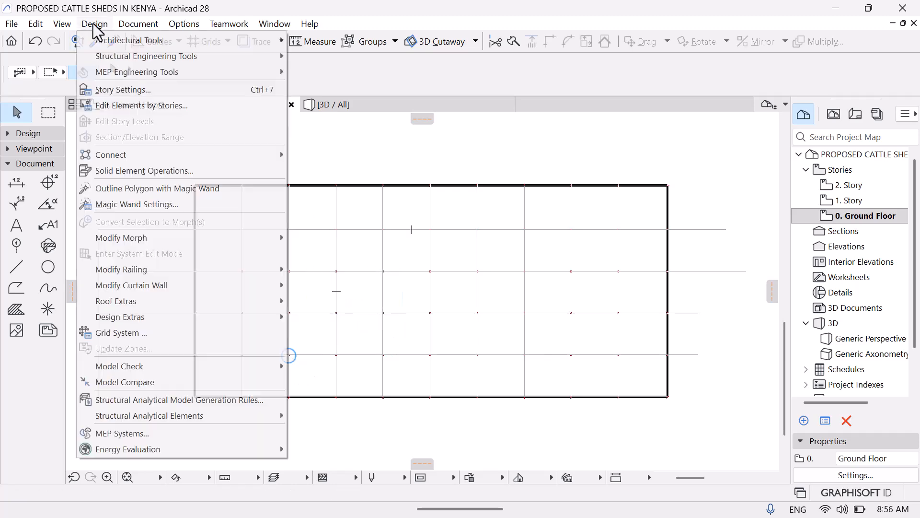
mouse_move(151, 43)
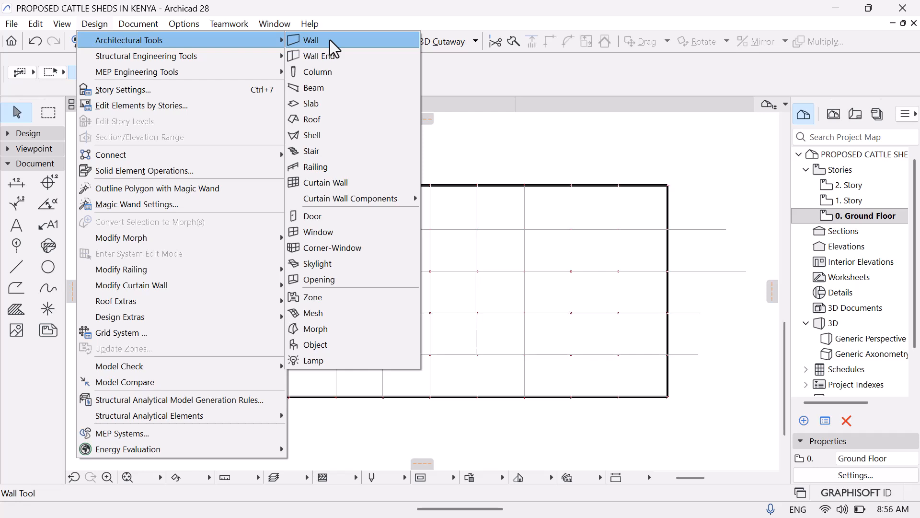
left_click(330, 40)
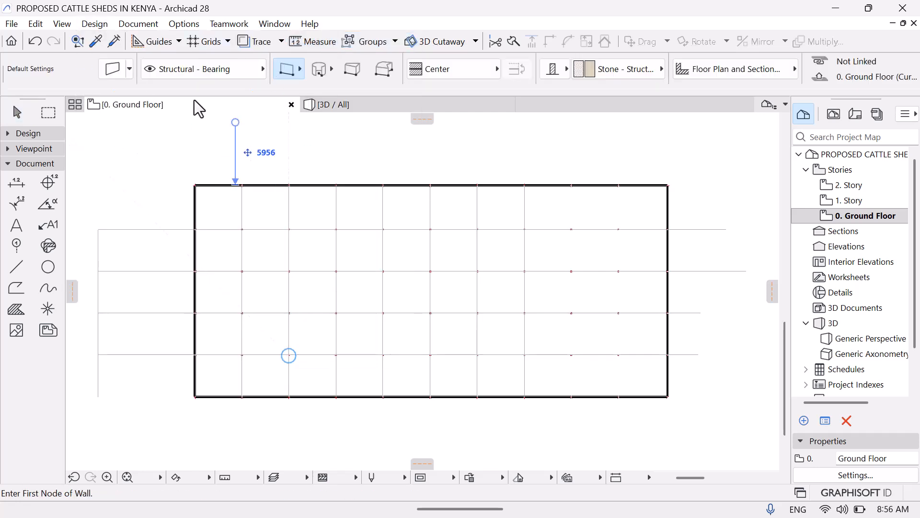
left_click(114, 71)
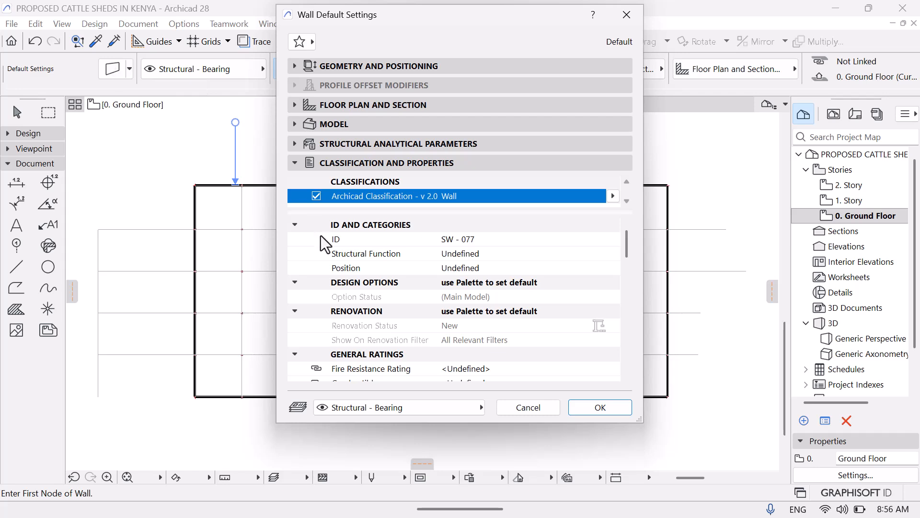
left_click(396, 65)
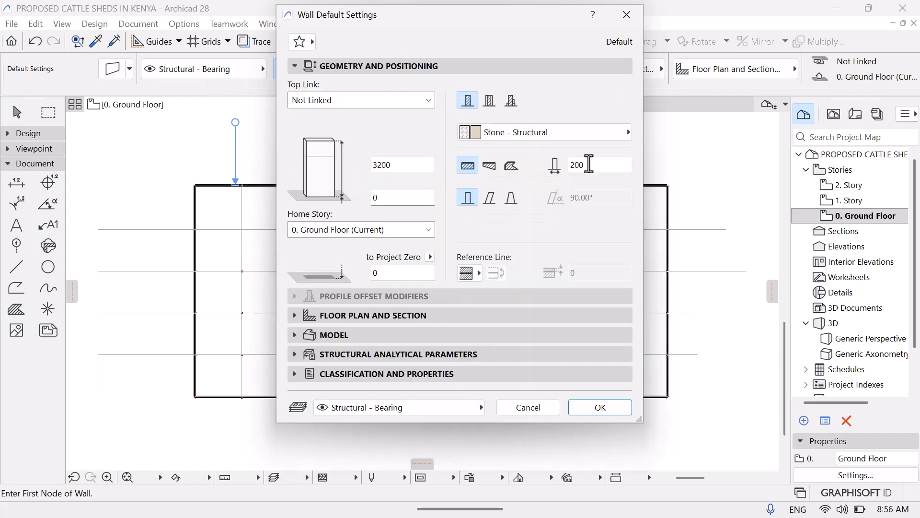
left_click(576, 165)
key("BackSpace")
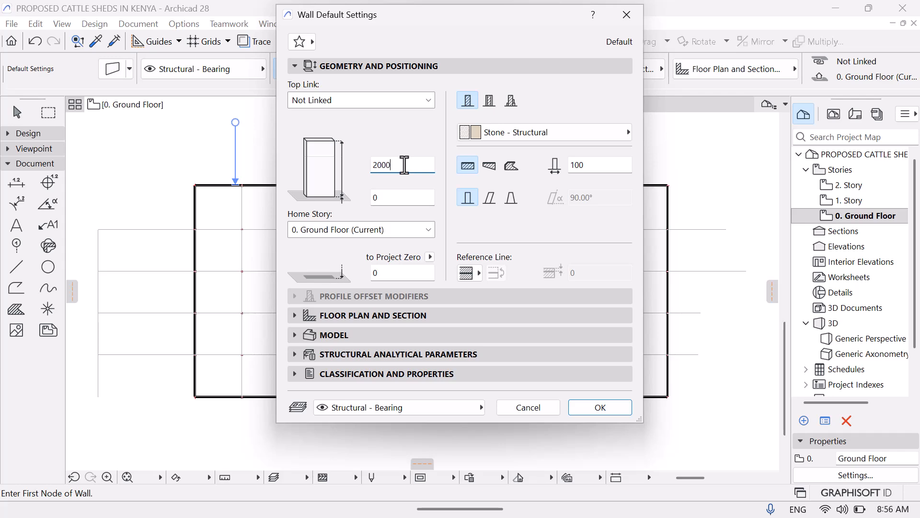
left_click(600, 407)
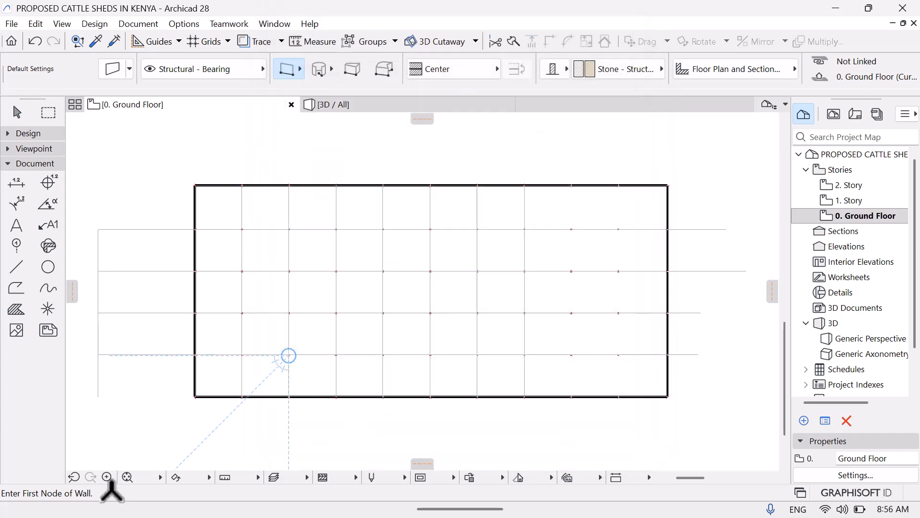
Draw a partition wall on the first interior vertical gridline, from the lower perimeter wall's inner face up to the nearest interior column
left_click(107, 477)
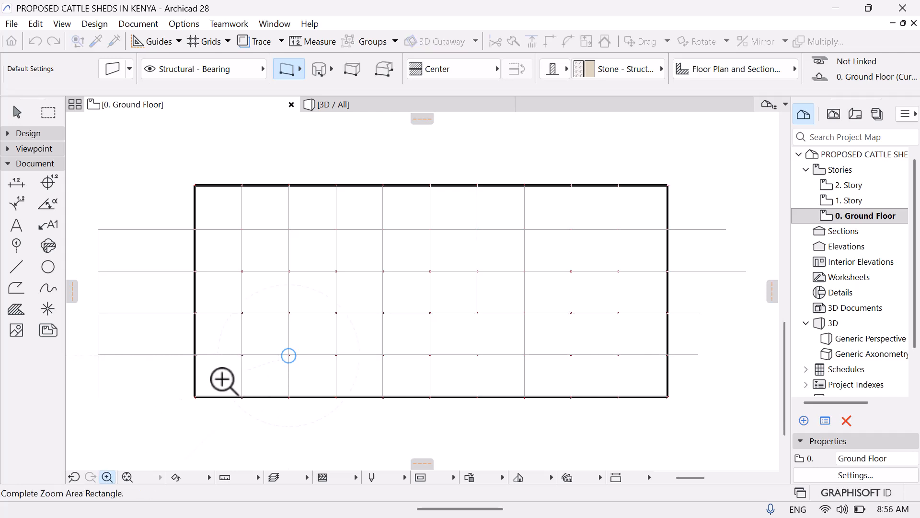
left_click(263, 411)
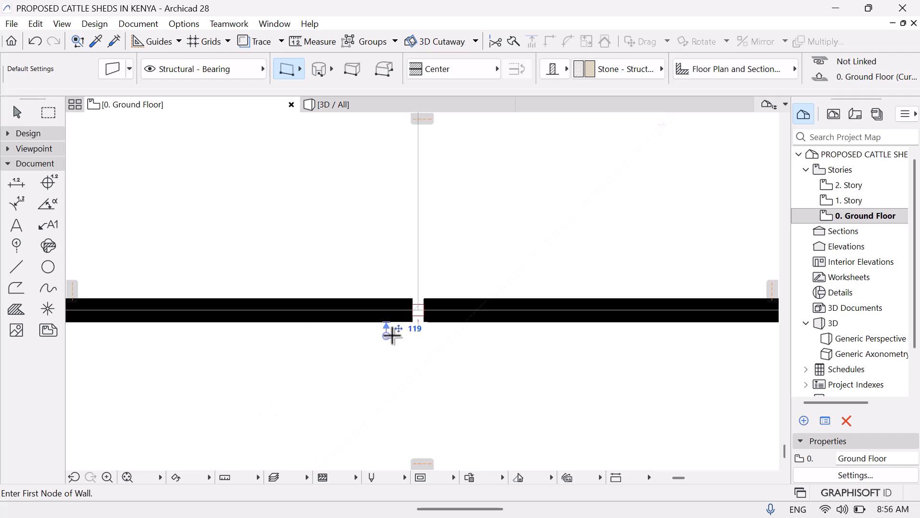
left_click(418, 298)
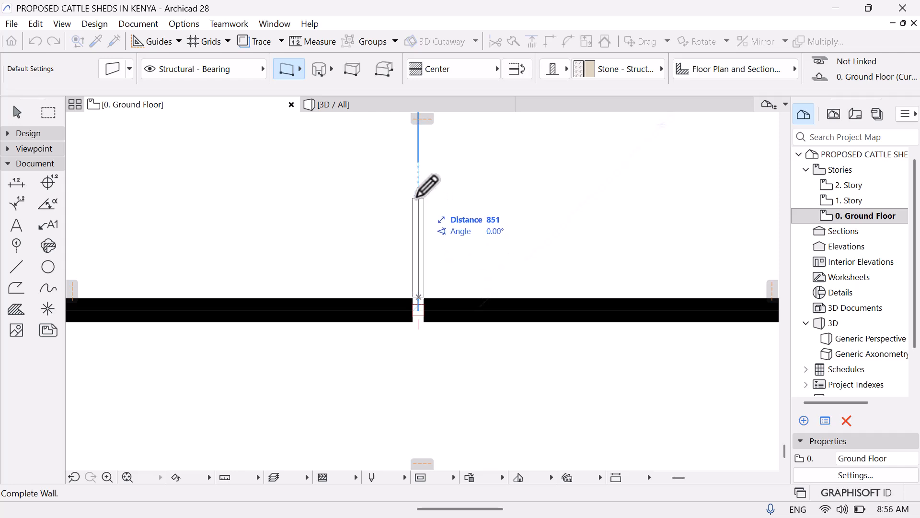
middle_click_drag(424, 188, 439, 368)
middle_click_drag(415, 179, 424, 369)
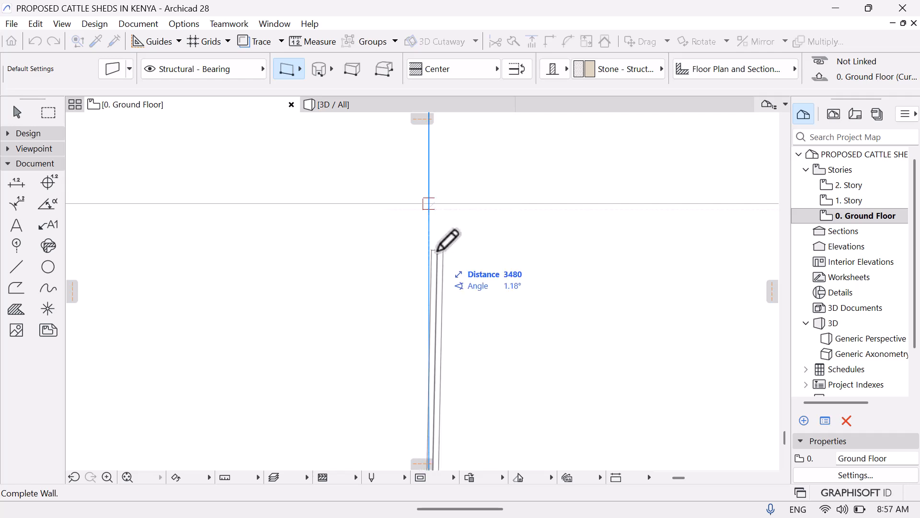
middle_click_drag(446, 240, 432, 298)
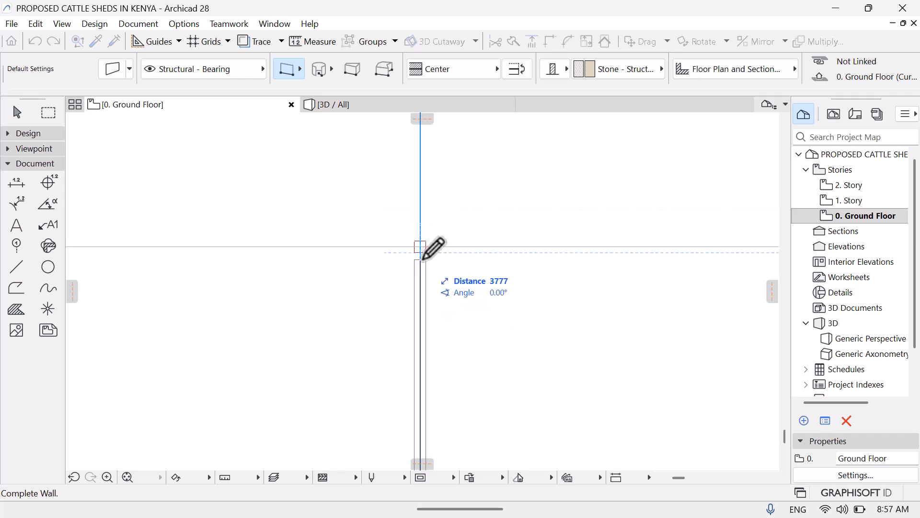
left_click(421, 253)
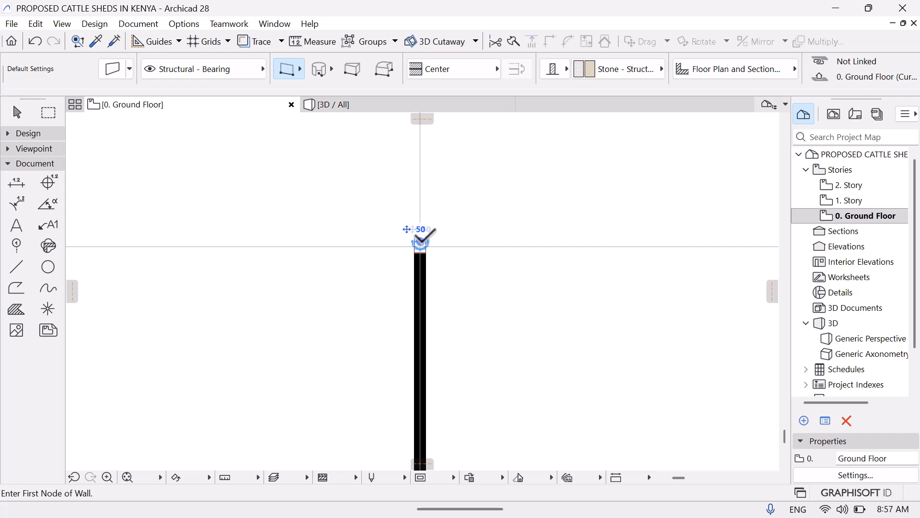
Continue the partition upward on the same gridline with a wall from that column to the second interior column's lower face
left_click(421, 247)
middle_click_drag(431, 197, 398, 381)
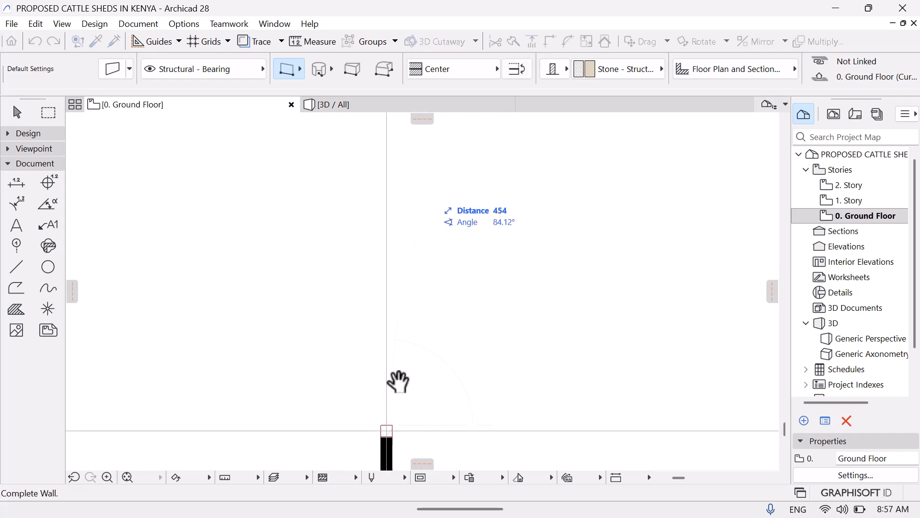
middle_click_drag(384, 261, 376, 454)
middle_click_drag(383, 253, 380, 386)
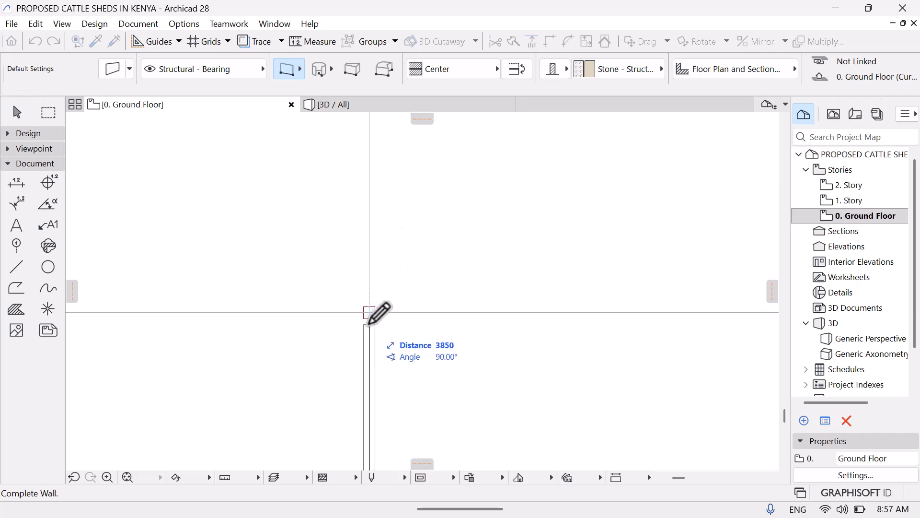
left_click(370, 318)
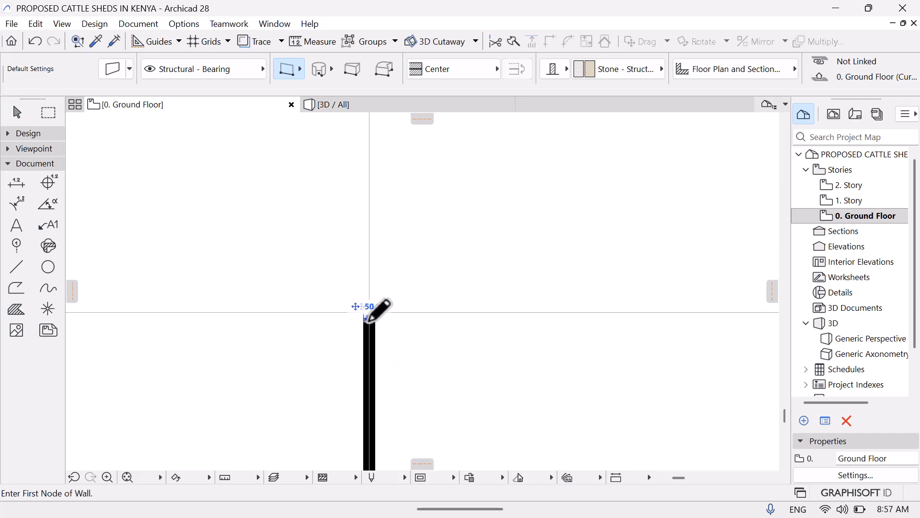
key("Escape")
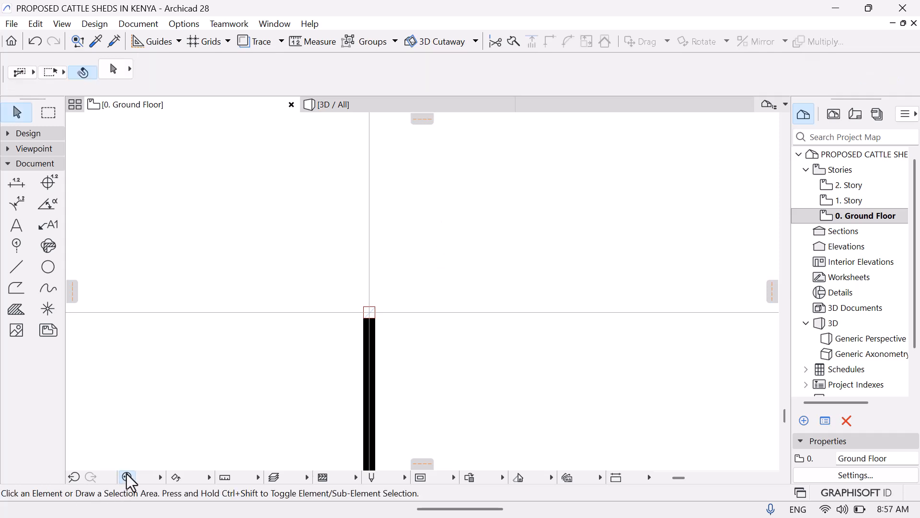
left_click(127, 476)
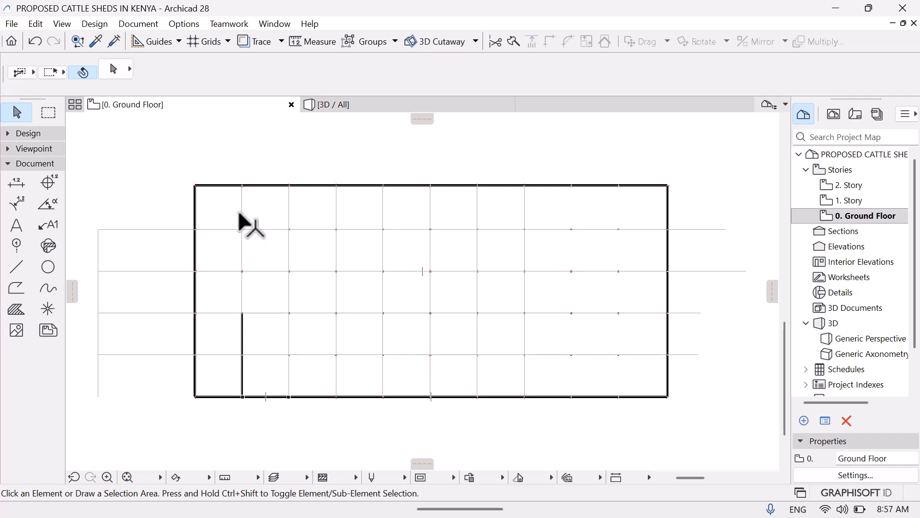
Reactivate the Wall tool for the upper bays, keeping its defaults at 100 mm thickness and 2000 mm height
left_click(107, 477)
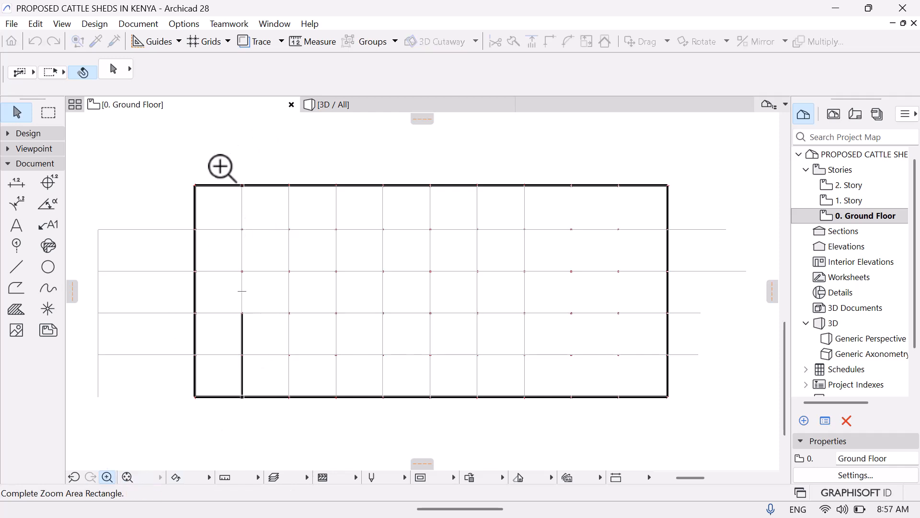
left_click(255, 250)
middle_click_drag(510, 270, 465, 228)
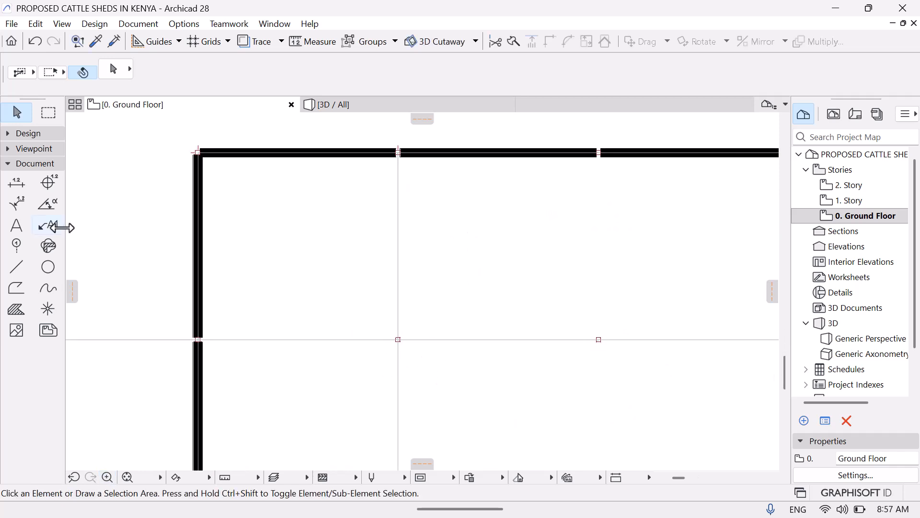
left_click(30, 136)
left_click(17, 152)
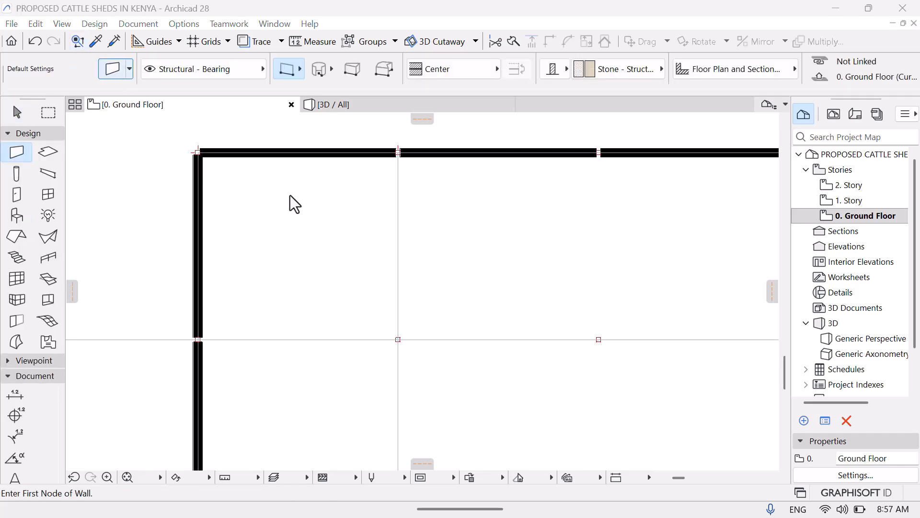
key("ctrl+t")
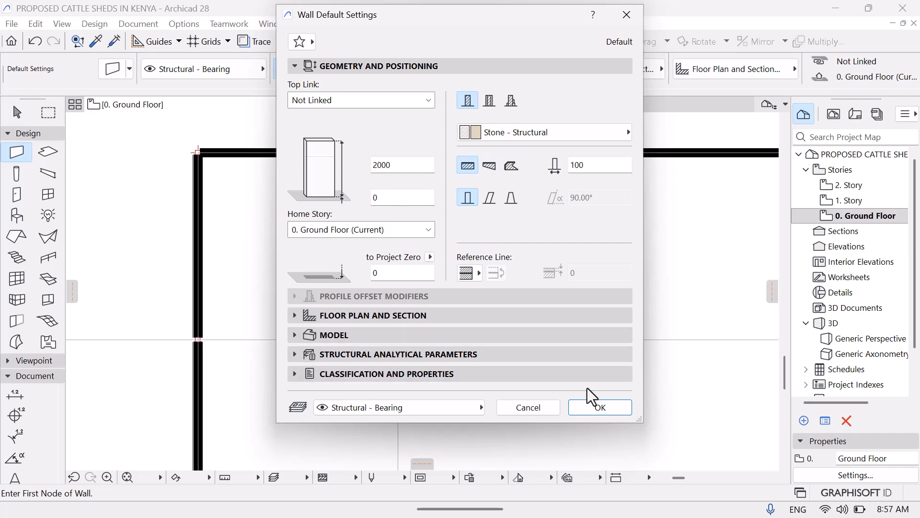
left_click(600, 407)
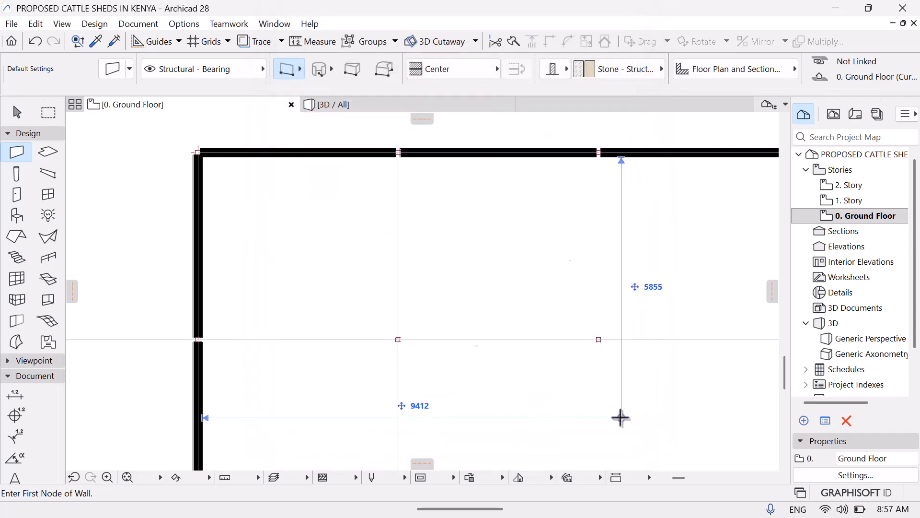
Draw a partition wall about 4050 mm long on the first interior gridline, from the upper perimeter wall down to the nearest column
left_click(107, 477)
left_click(372, 141)
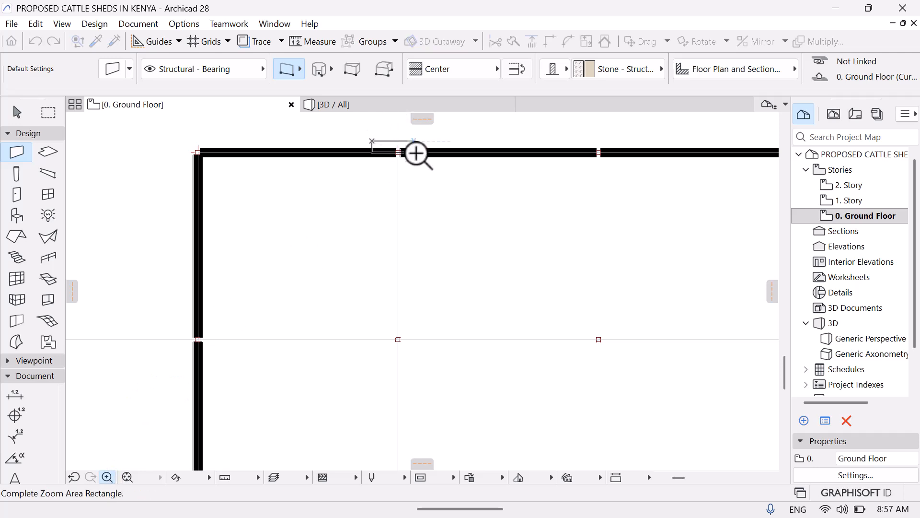
left_click(420, 184)
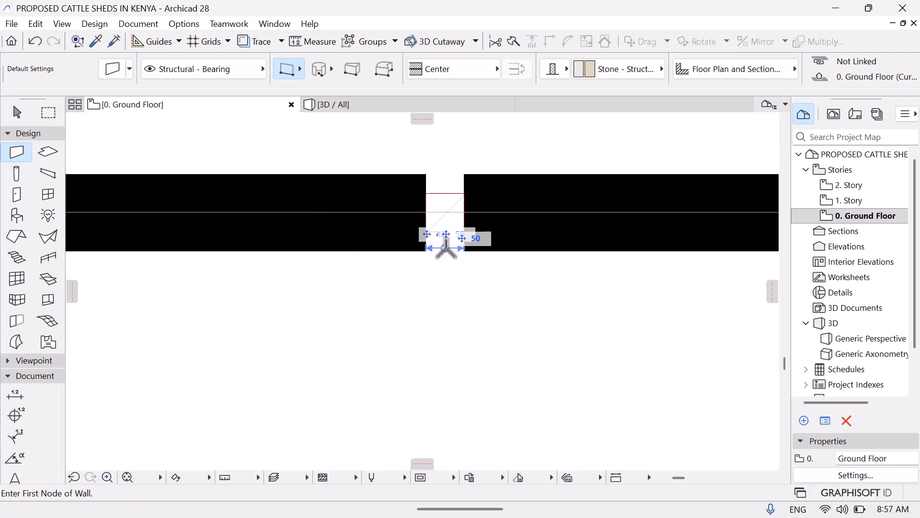
left_click(444, 250)
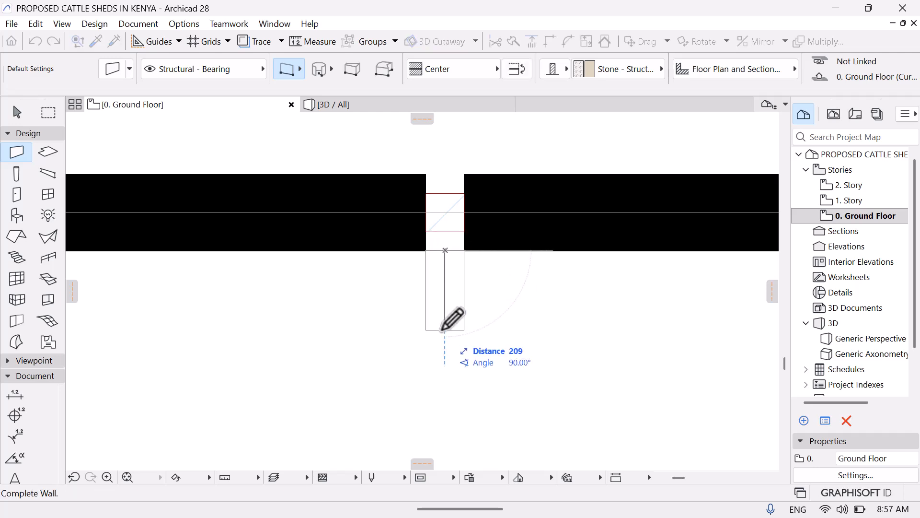
middle_click_drag(372, 374, 325, 223)
middle_click_drag(337, 421, 335, 267)
middle_click_drag(384, 425, 342, 228)
middle_click_drag(324, 389, 317, 243)
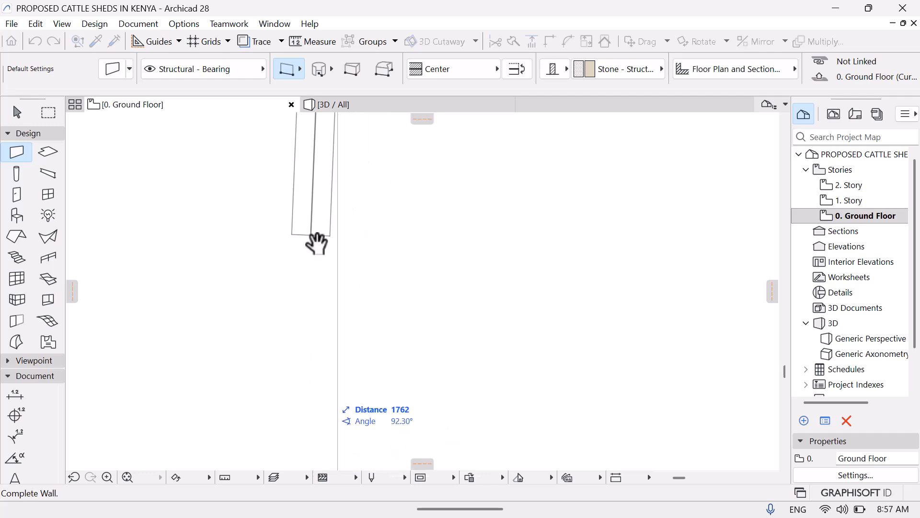
middle_click_drag(318, 320, 335, 201)
middle_click_drag(298, 395, 308, 267)
middle_click_drag(352, 354, 333, 218)
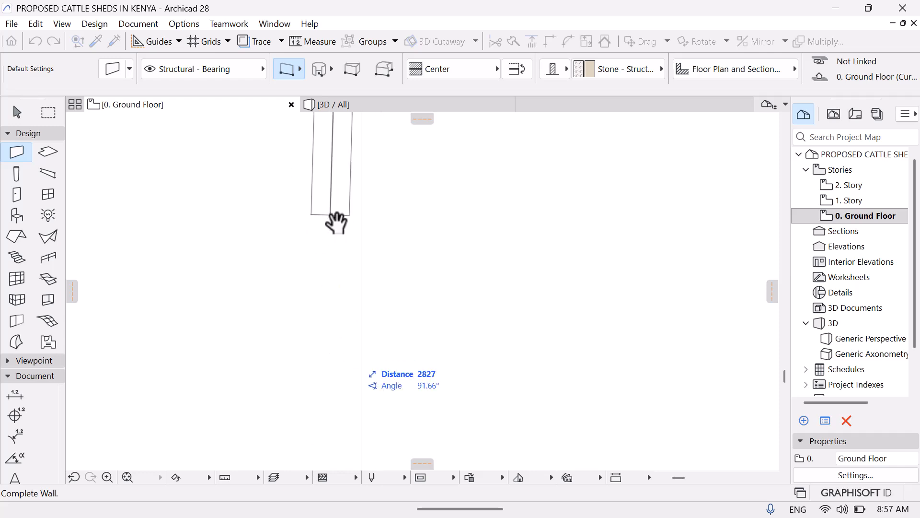
middle_click_drag(341, 356, 321, 206)
middle_click_drag(341, 390, 325, 254)
middle_click_drag(304, 353, 315, 287)
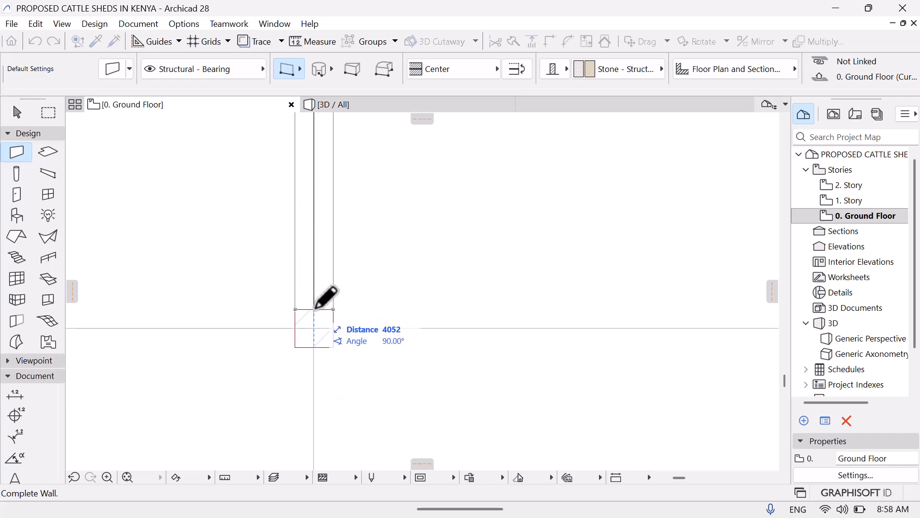
left_click(314, 308)
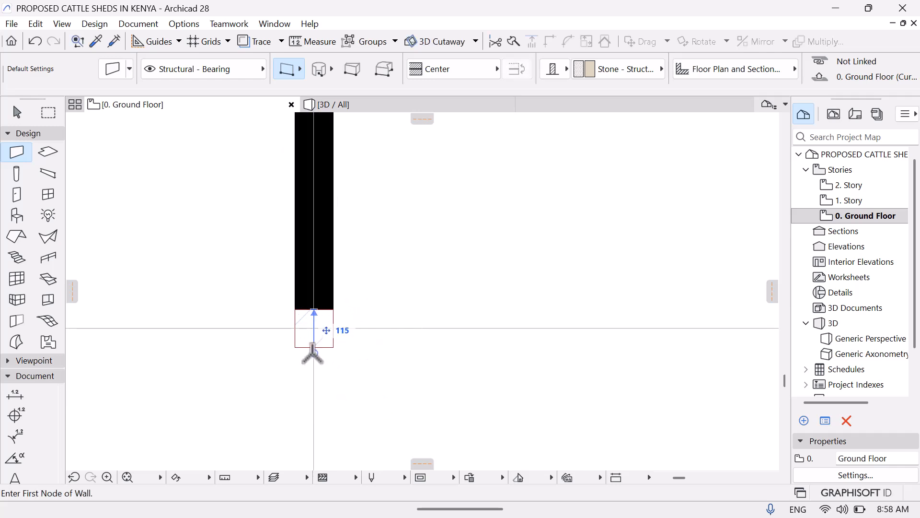
Extend the upper partition down the next bay, from that column's lower face to the following column's upper face
middle_click_drag(295, 411, 271, 151)
middle_click_drag(250, 384, 218, 217)
middle_click_drag(216, 376, 257, 220)
middle_click_drag(277, 360, 282, 287)
middle_click_drag(283, 440, 269, 280)
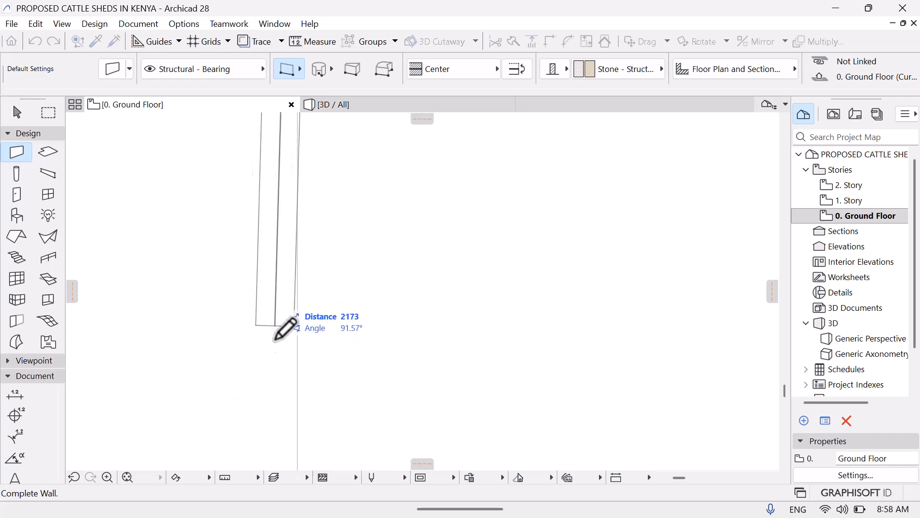
middle_click_drag(271, 376, 242, 239)
middle_click_drag(225, 381, 234, 211)
mouse_move(281, 378)
middle_mouse_down()
mouse_move(267, 312)
mouse_move(286, 276)
middle_mouse_up()
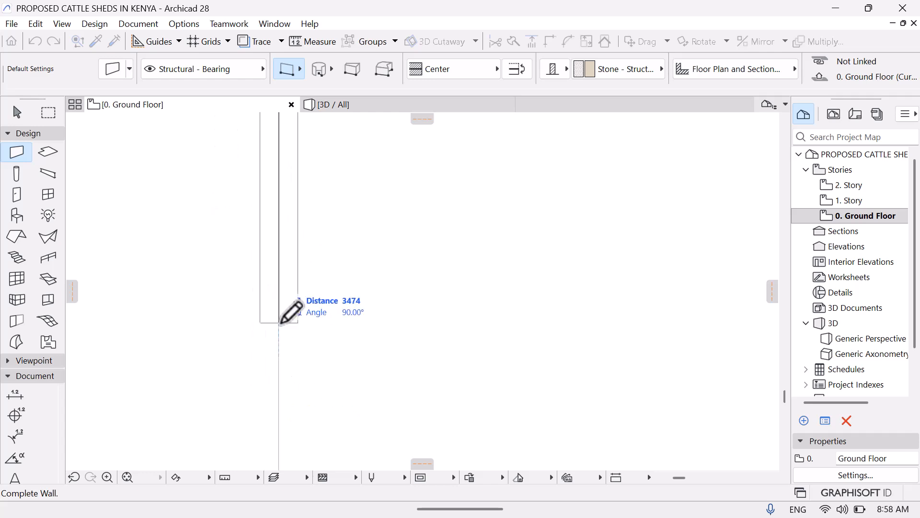
middle_click_drag(281, 364, 323, 216)
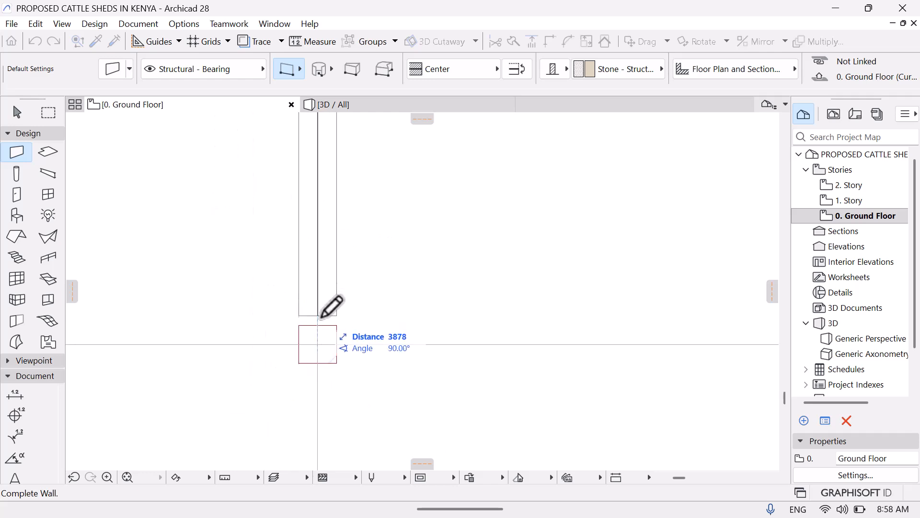
left_click(323, 322)
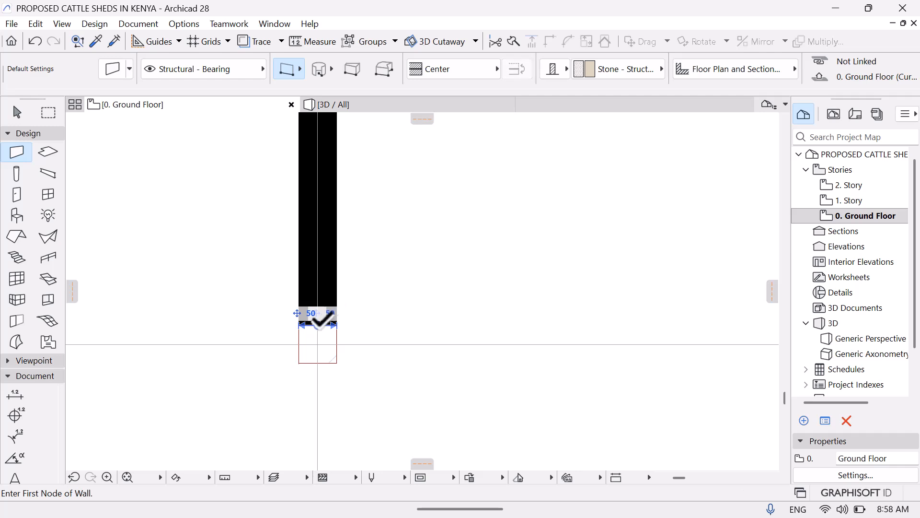
key("Escape")
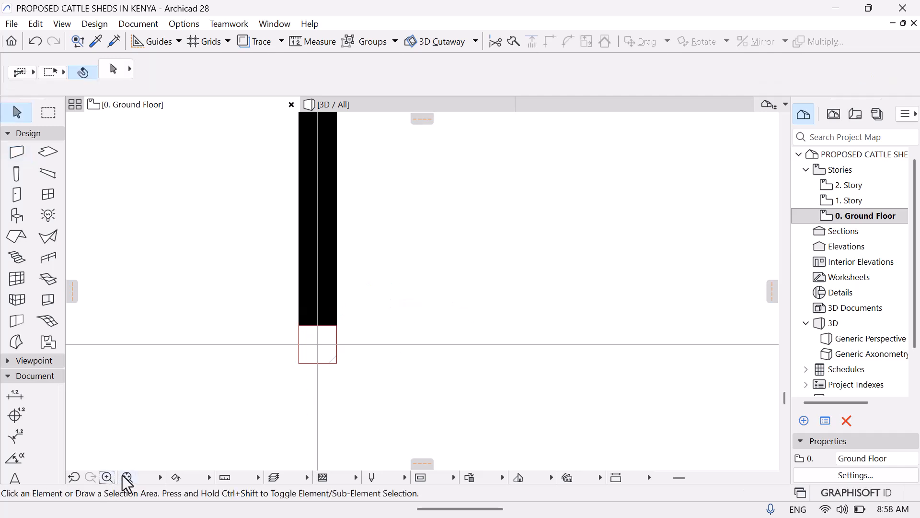
left_click(127, 477)
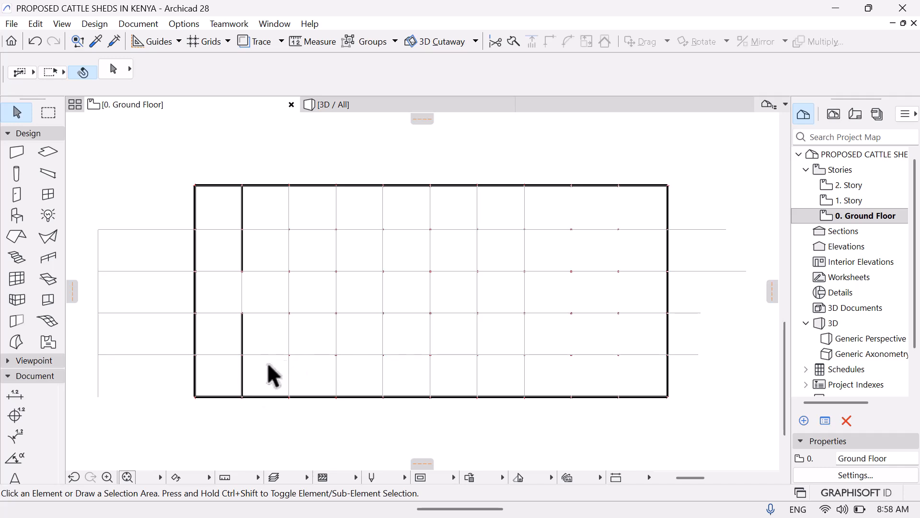
Pick up the settings of the 100 mm thick partition wall on the first interior gridline for new walls
middle_click_drag(273, 374, 228, 354)
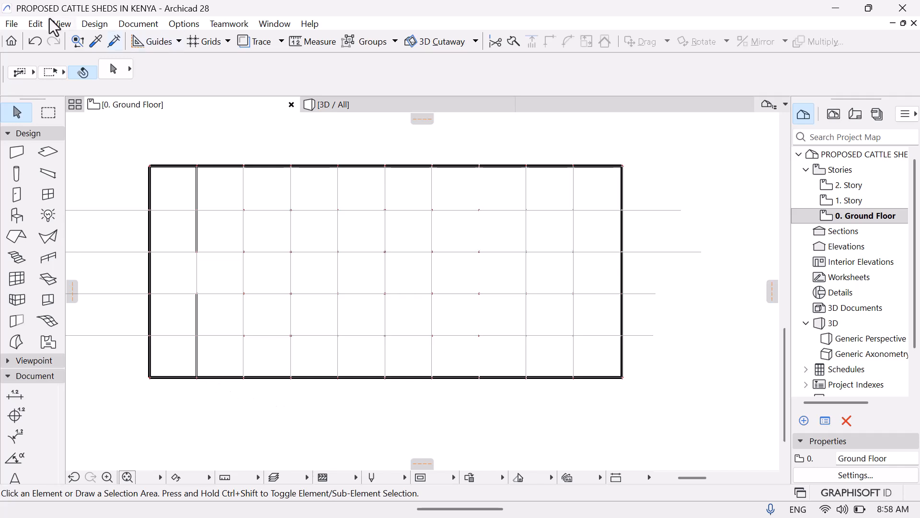
left_click(97, 45)
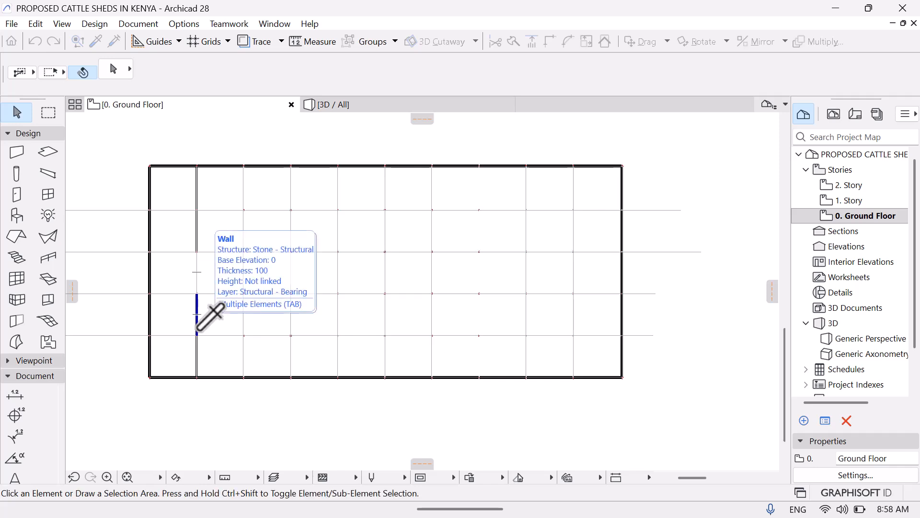
left_click(198, 316)
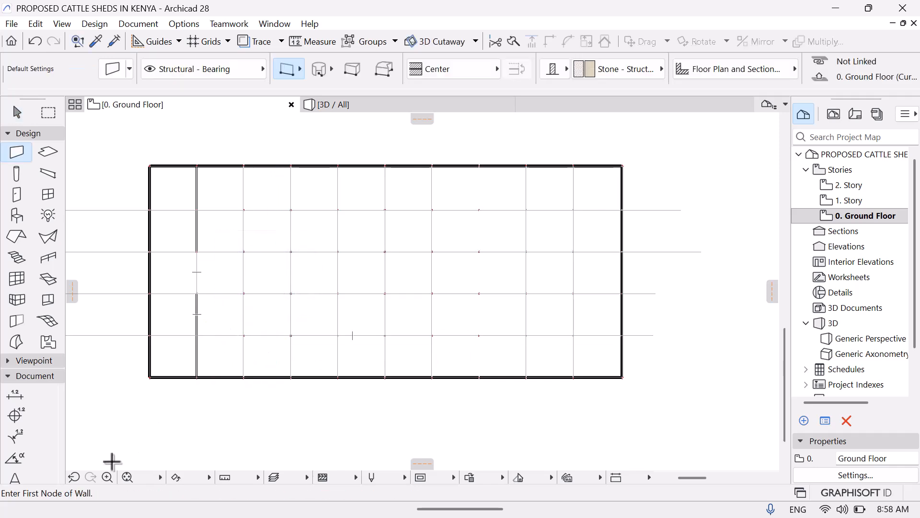
Try to draw a partition wall on the second interior gridline, starting from the lower perimeter wall's inner face
left_click(108, 478)
left_click(249, 336)
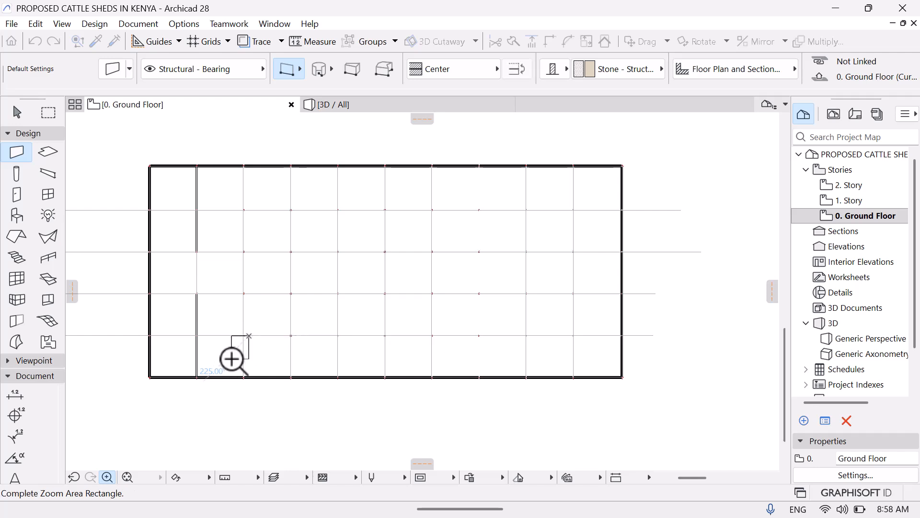
left_click(229, 391)
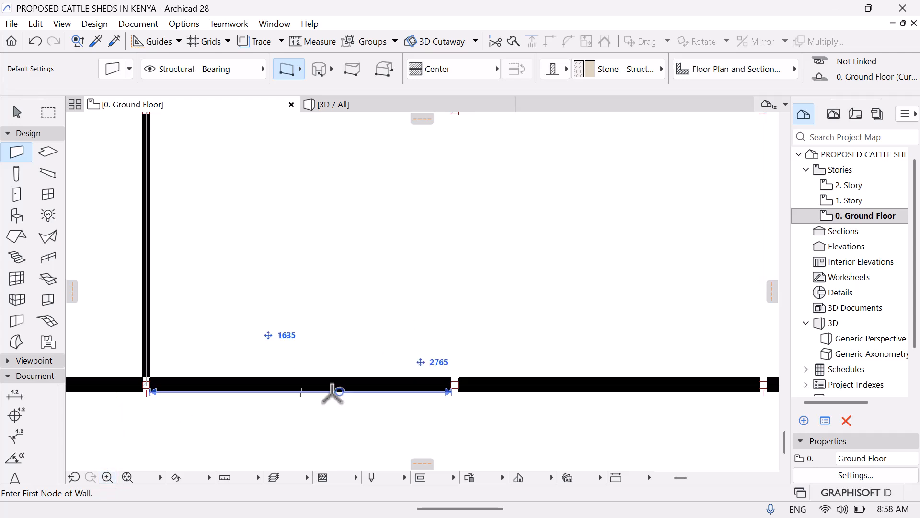
left_click(108, 477)
left_click(410, 335)
left_click(497, 407)
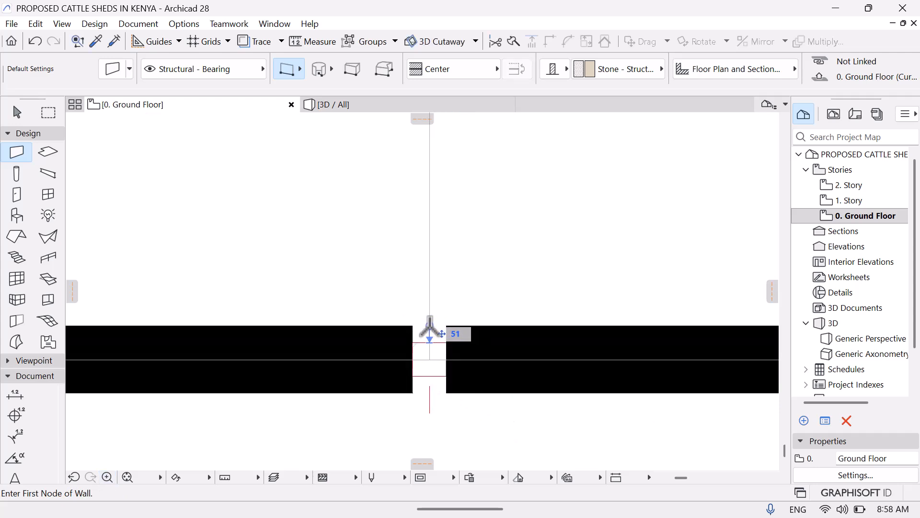
left_click(429, 326)
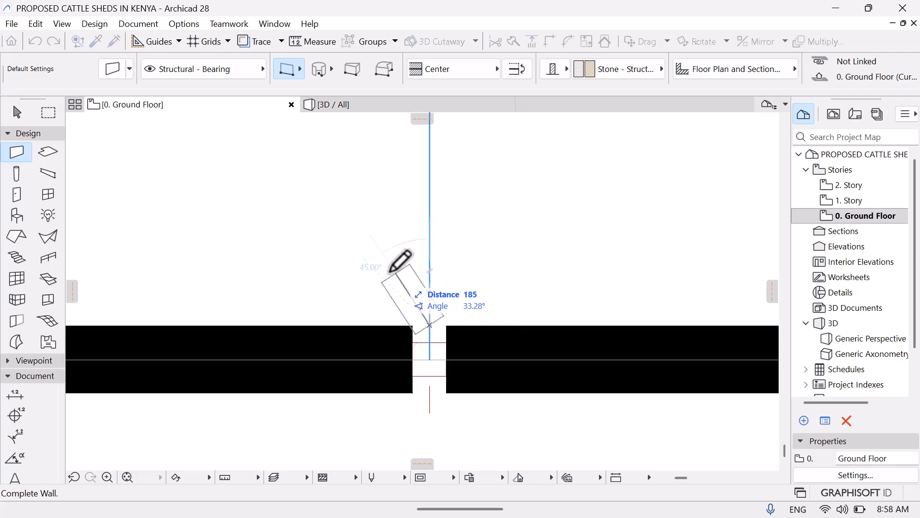
middle_click_drag(439, 207, 419, 464)
key("Escape")
middle_click_drag(429, 213, 395, 407)
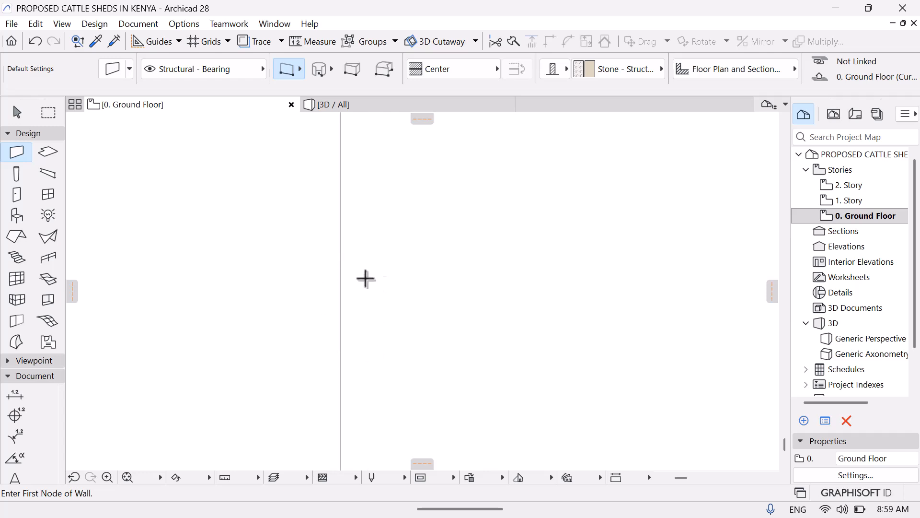
middle_click_drag(309, 308, 316, 195)
mouse_move(128, 487)
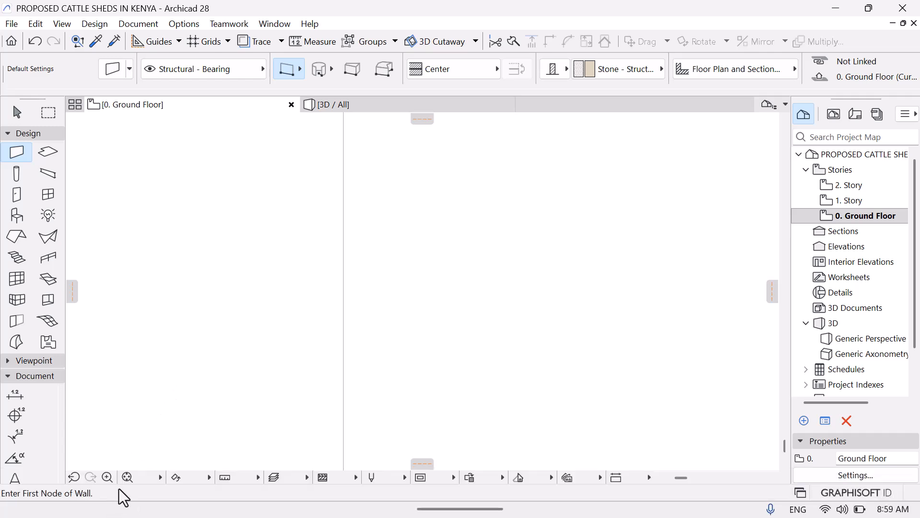
left_click(127, 477)
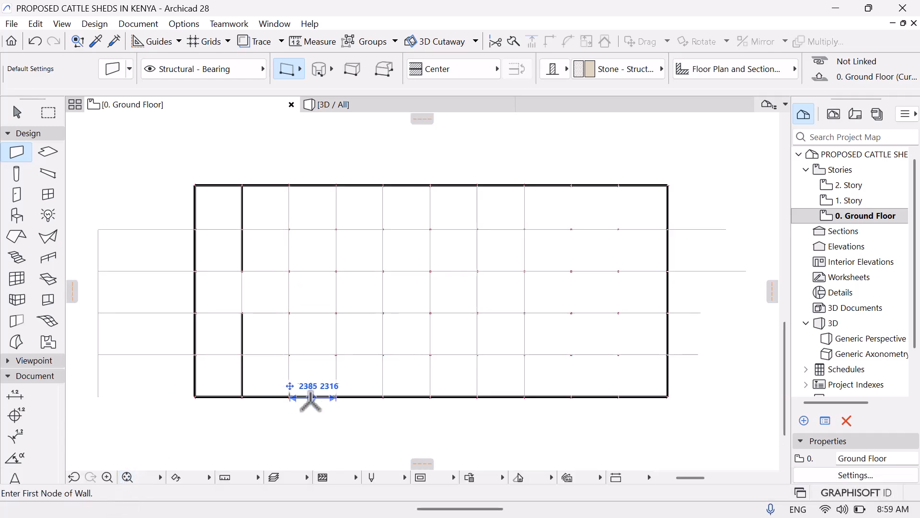
key("Escape")
Delete the short stray wall stub above the lower perimeter wall on the second interior gridline
left_click(108, 478)
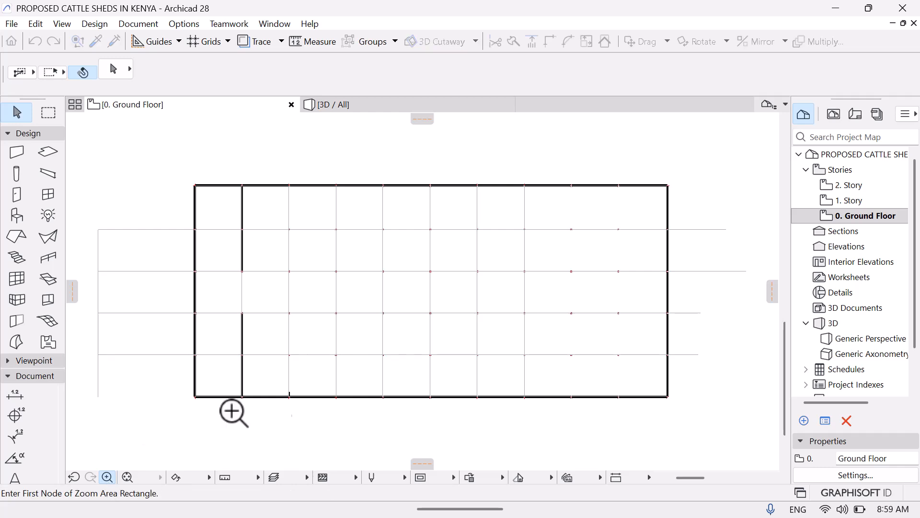
left_click(271, 376)
left_click(321, 421)
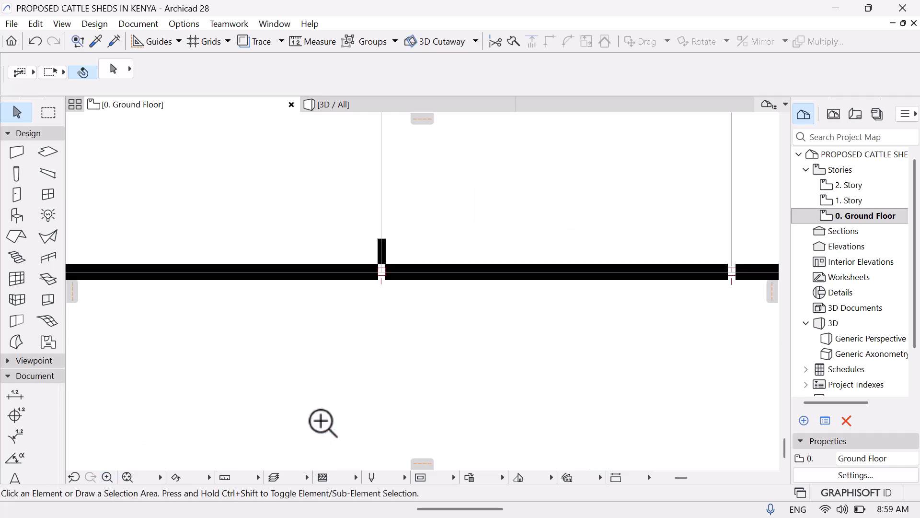
left_click(387, 246)
left_click(416, 229)
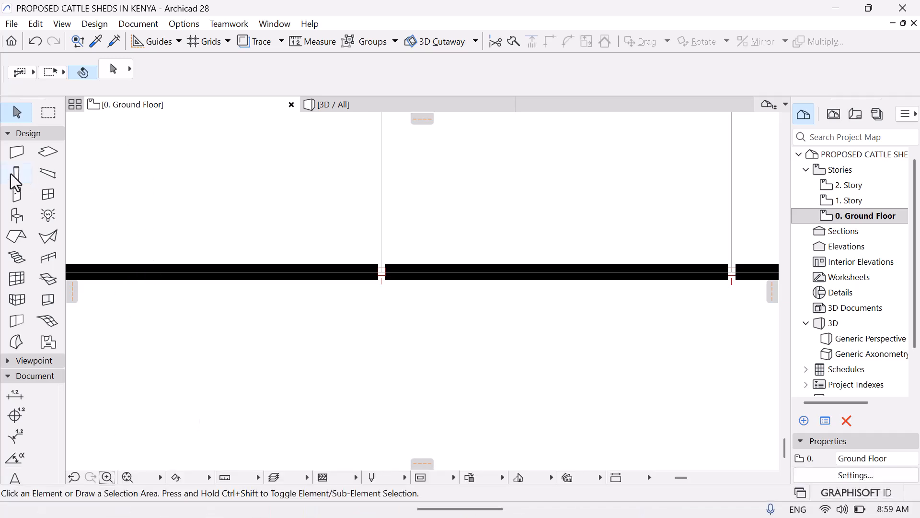
Draw a partition wall about 3850 mm long on the second interior gridline, from the lower perimeter wall's inner face to the first interior column's lower face
left_click(17, 152)
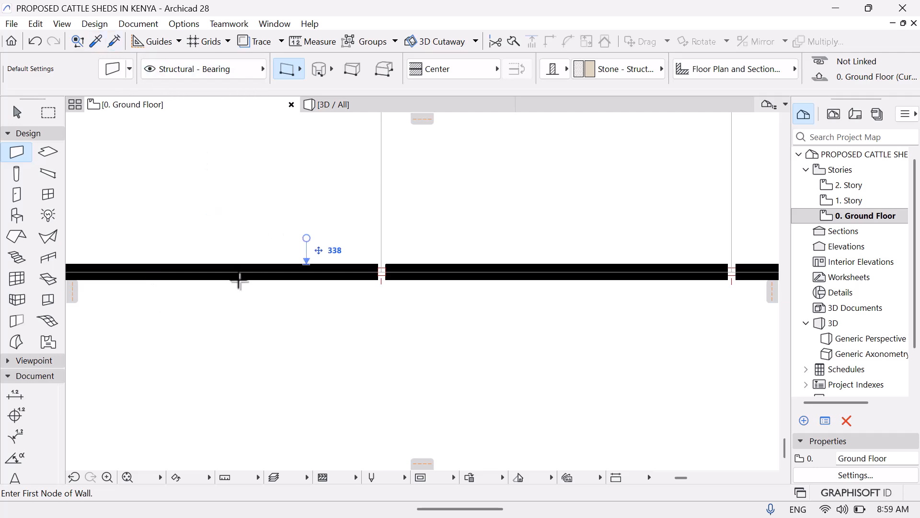
left_click(108, 477)
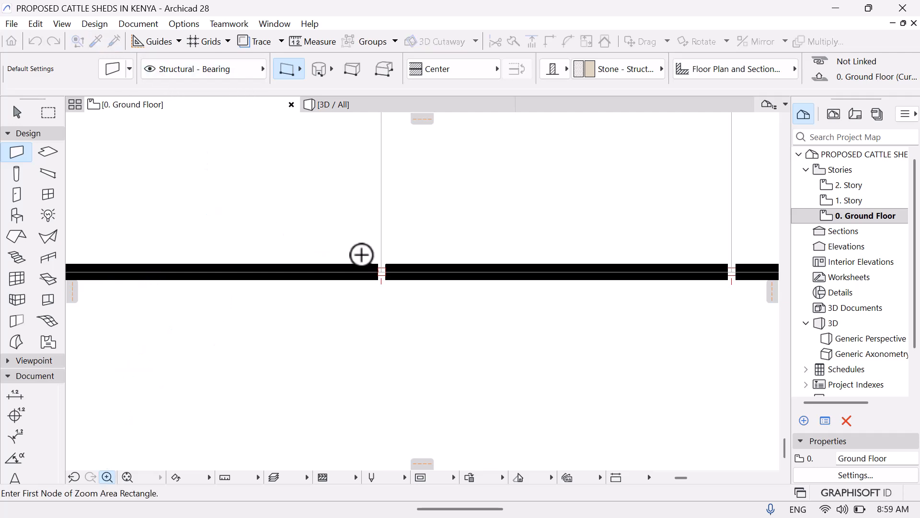
left_click(406, 288)
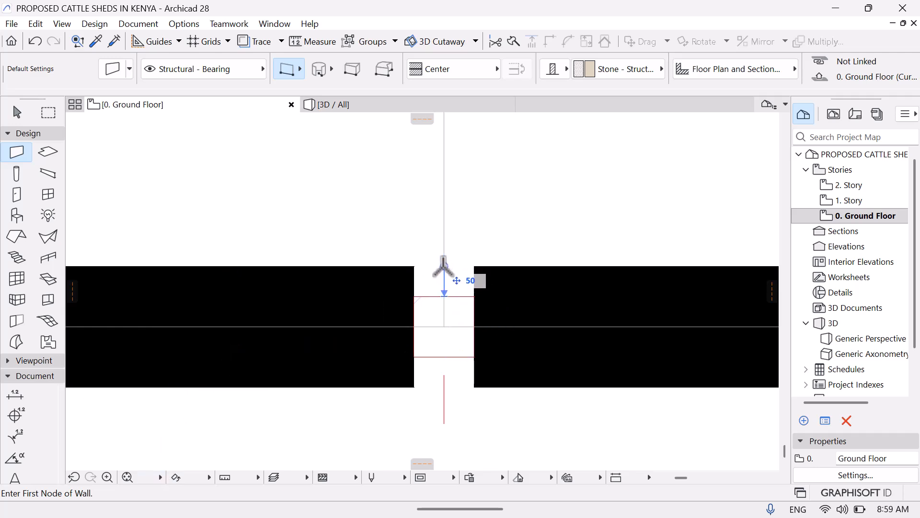
left_click(444, 267)
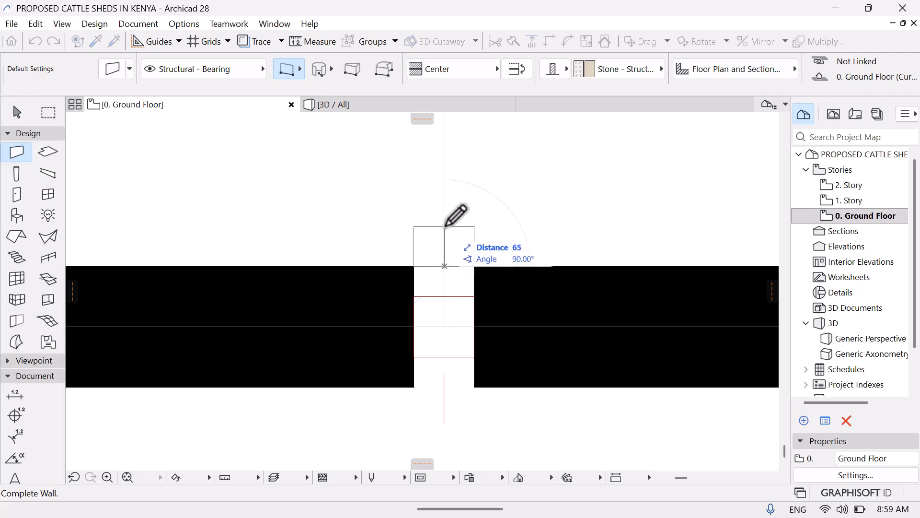
middle_click_drag(448, 186, 331, 354)
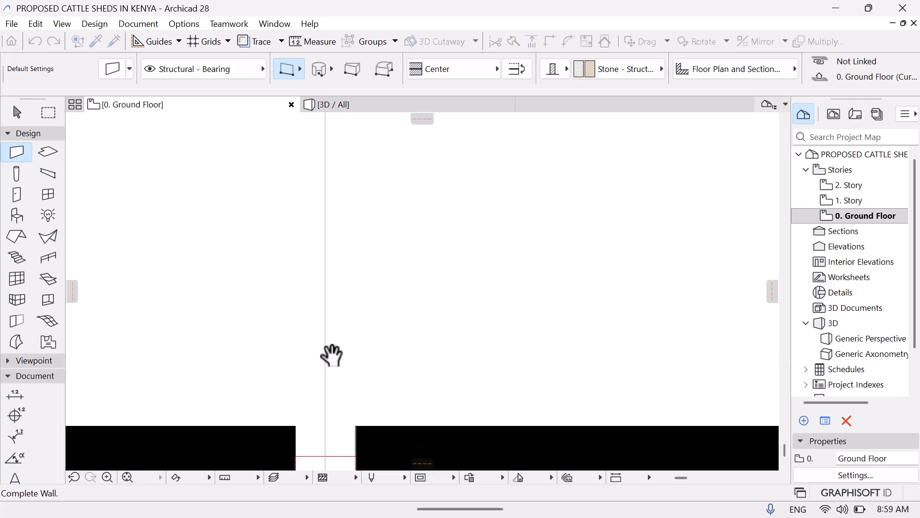
middle_click_drag(343, 224, 349, 397)
mouse_move(349, 179)
middle_mouse_down()
mouse_move(325, 360)
mouse_move(339, 399)
middle_mouse_up()
middle_click_drag(329, 212, 303, 405)
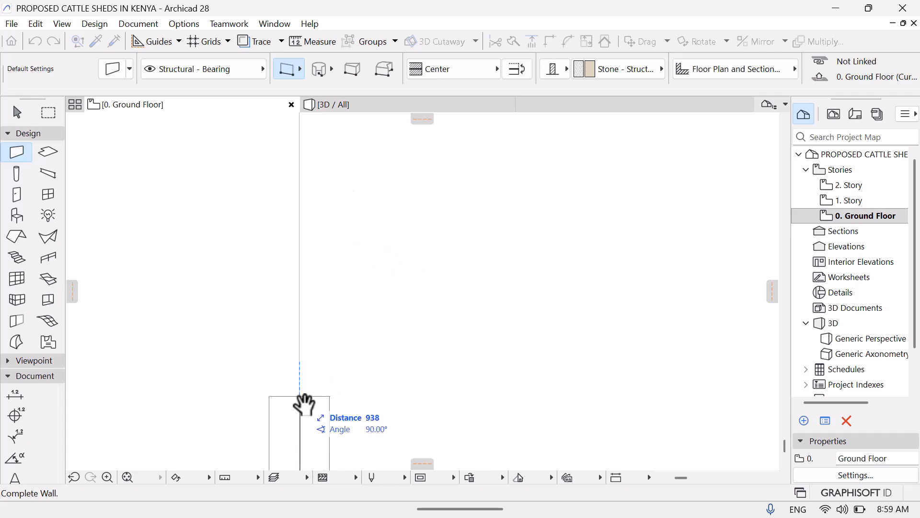
middle_click_drag(322, 221, 354, 384)
middle_click_drag(347, 193, 397, 350)
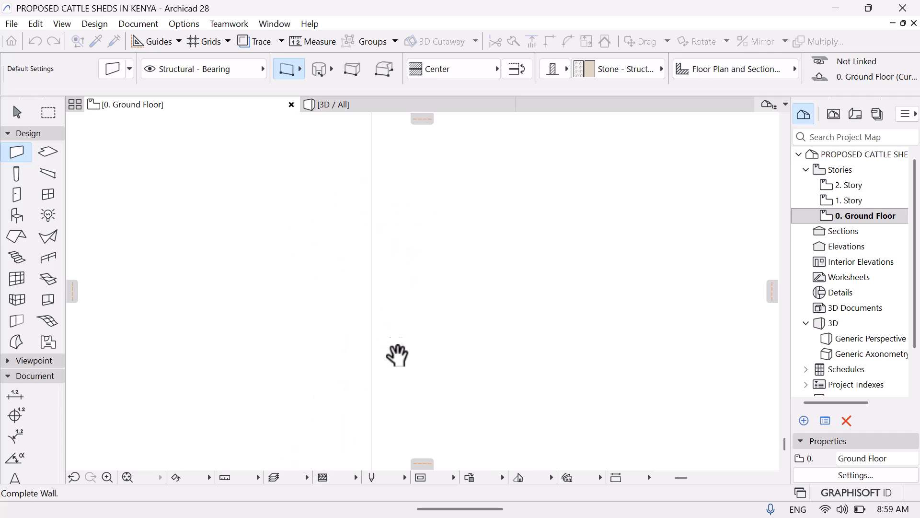
middle_click_drag(388, 215, 352, 391)
middle_click_drag(343, 178, 295, 461)
mouse_move(298, 180)
middle_mouse_down()
mouse_move(290, 232)
mouse_move(325, 366)
middle_mouse_up()
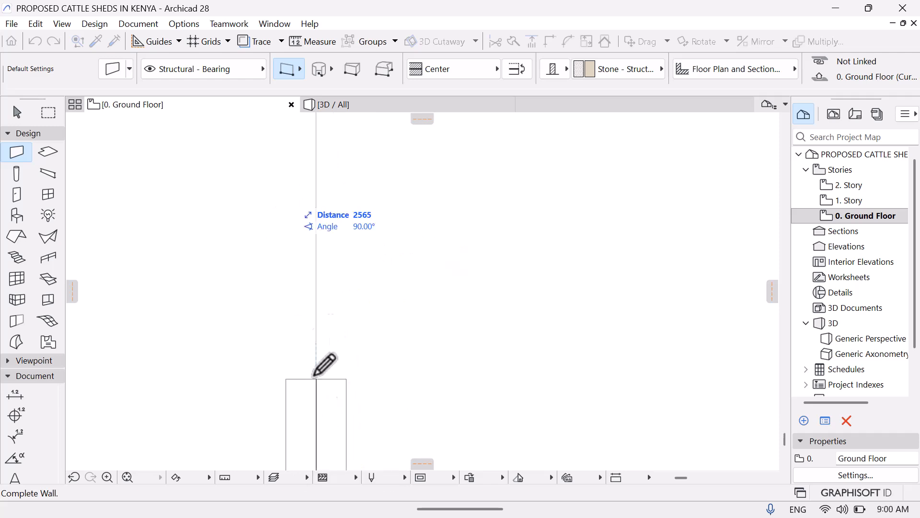
middle_click_drag(353, 145, 343, 376)
middle_click_drag(378, 128, 336, 269)
middle_click_drag(290, 179, 317, 345)
middle_click_drag(296, 128, 283, 353)
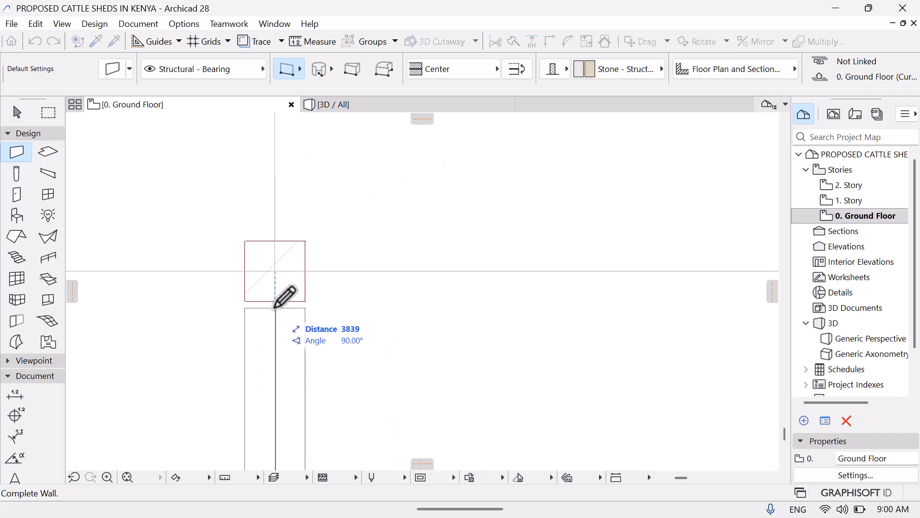
left_click(275, 302)
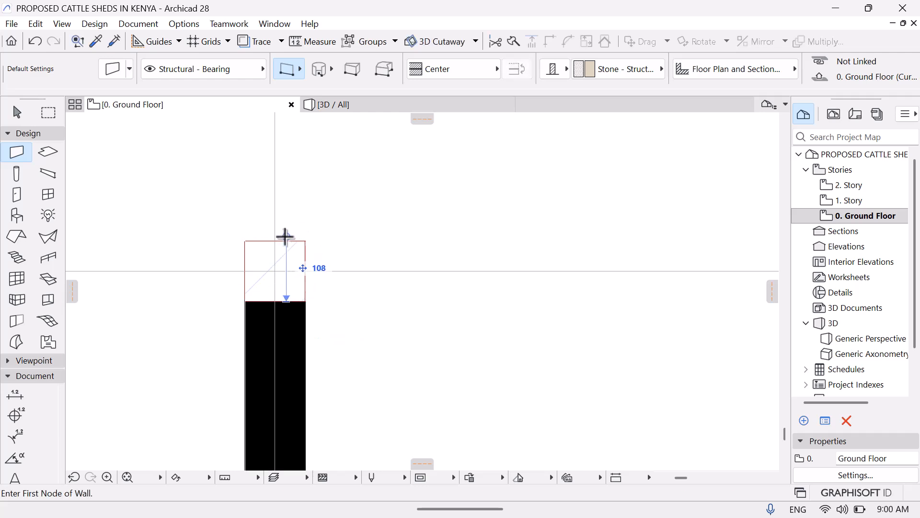
Continue the partition on the second interior gridline from the first interior column's upper face to the next column's lower face
left_click(275, 243)
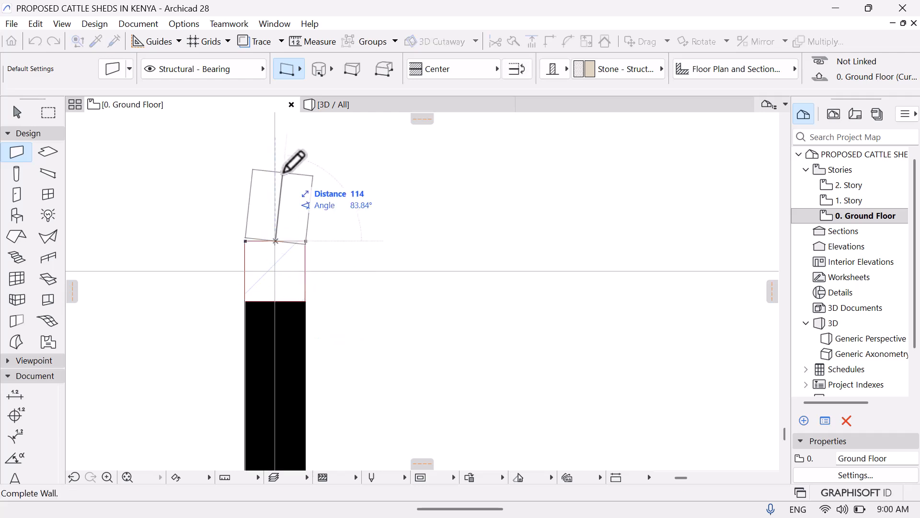
middle_click_drag(289, 206, 278, 442)
middle_click_drag(317, 152, 326, 333)
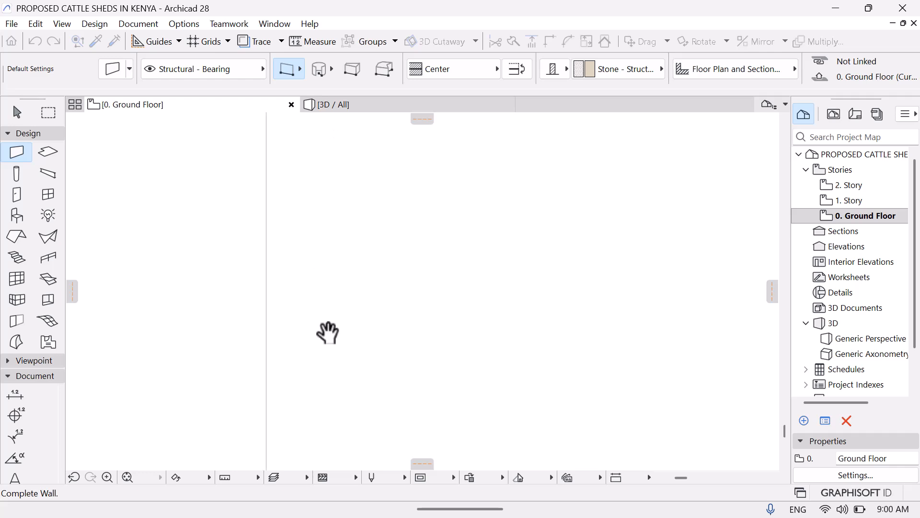
middle_click_drag(271, 223, 302, 446)
mouse_move(333, 160)
middle_mouse_down()
mouse_move(315, 211)
mouse_move(279, 247)
middle_mouse_up()
middle_click_drag(235, 187, 230, 414)
mouse_move(232, 176)
middle_mouse_down()
mouse_move(238, 183)
mouse_move(205, 286)
middle_mouse_up()
middle_click_drag(189, 170, 218, 329)
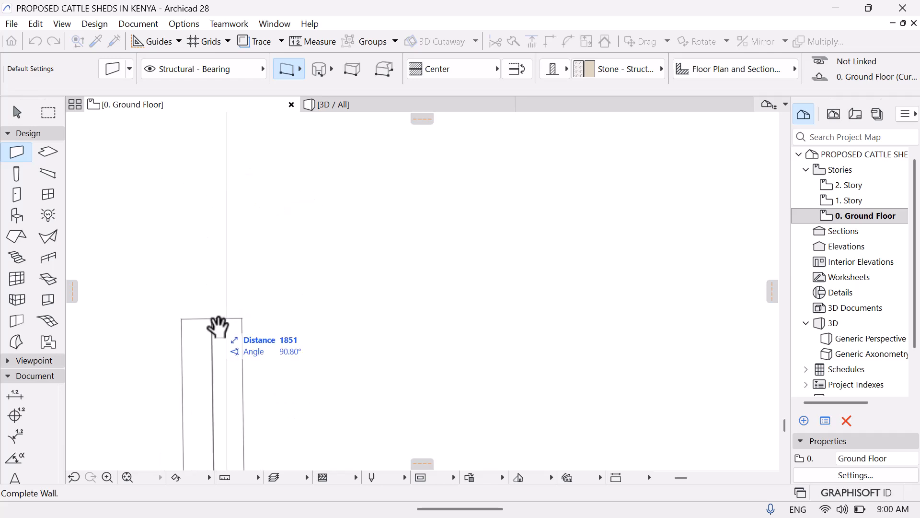
middle_click_drag(231, 140, 253, 363)
middle_click_drag(240, 151, 199, 394)
mouse_move(203, 170)
middle_mouse_down()
mouse_move(219, 381)
mouse_move(226, 190)
mouse_move(206, 400)
middle_mouse_up()
mouse_move(209, 140)
middle_mouse_down()
mouse_move(201, 333)
mouse_move(210, 355)
middle_mouse_up()
middle_click_drag(206, 220, 210, 323)
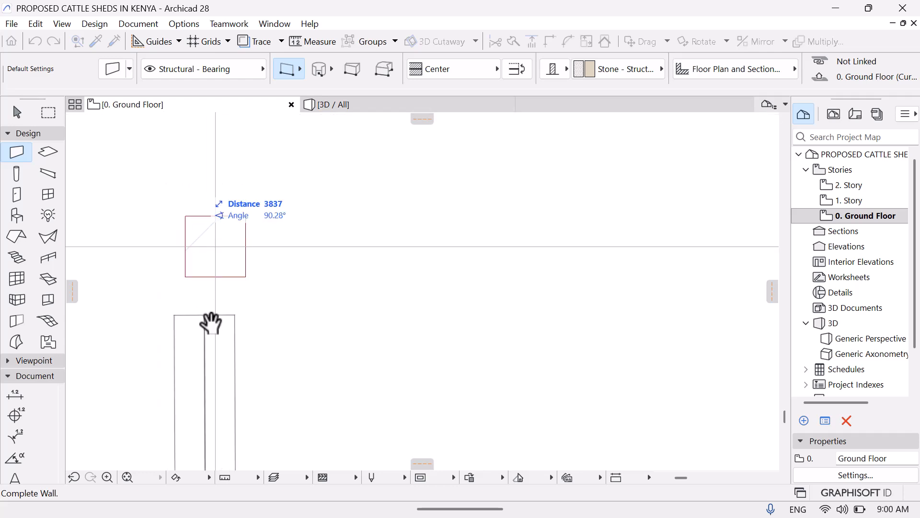
left_click(216, 276)
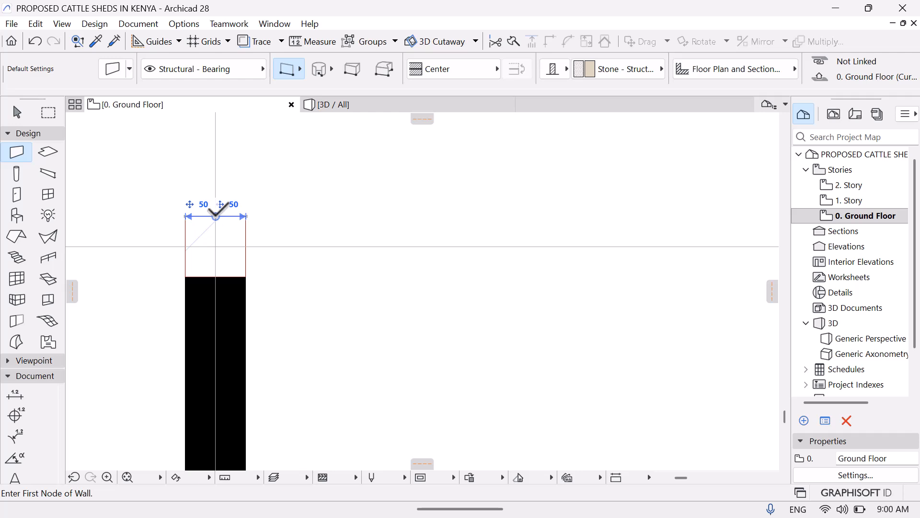
Add the third partition wall on the second interior gridline, from the second interior column's upper face to the third column's lower face
left_click(216, 215)
middle_click_drag(215, 159, 237, 353)
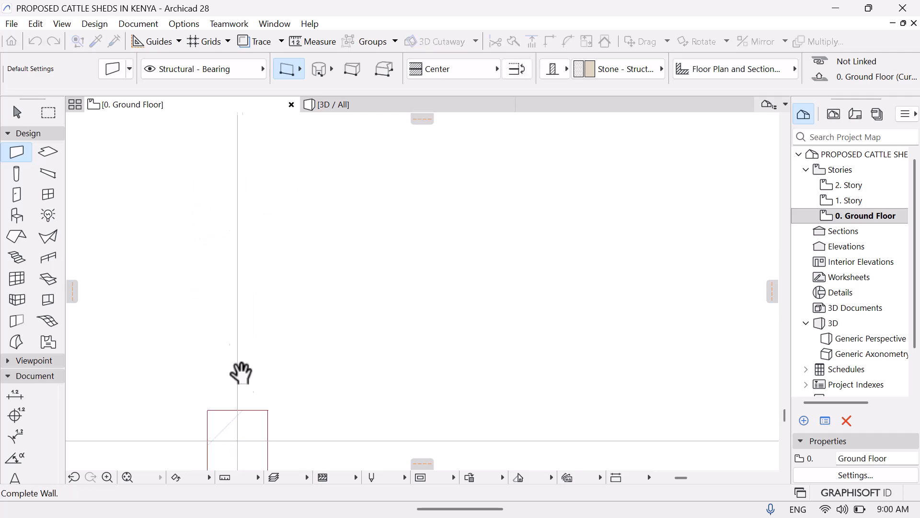
mouse_move(269, 189)
middle_mouse_down()
mouse_move(274, 346)
mouse_move(279, 327)
middle_mouse_up()
middle_click_drag(298, 173, 260, 318)
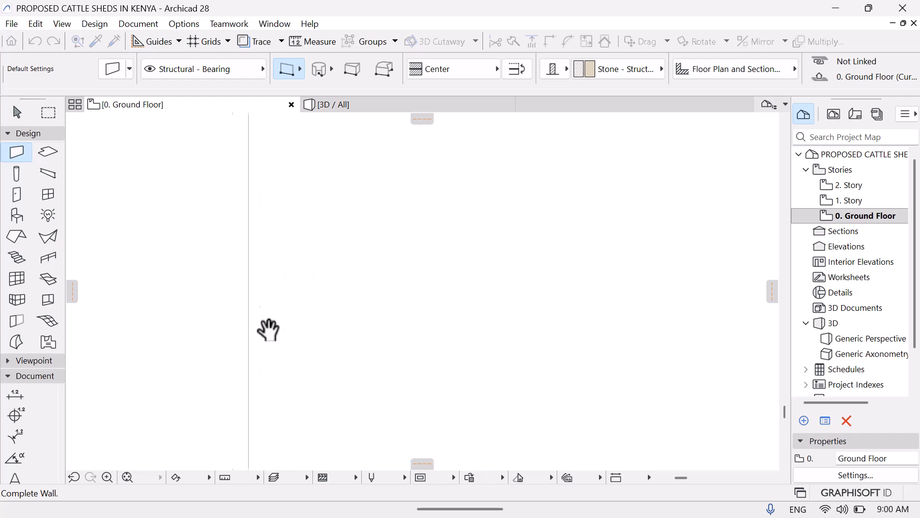
middle_click_drag(269, 138, 233, 398)
middle_click_drag(247, 168, 306, 305)
mouse_move(261, 184)
middle_mouse_down()
mouse_move(275, 168)
mouse_move(266, 407)
middle_mouse_up()
mouse_move(232, 155)
middle_mouse_down()
mouse_move(236, 179)
mouse_move(209, 259)
middle_mouse_up()
middle_click_drag(214, 145, 260, 348)
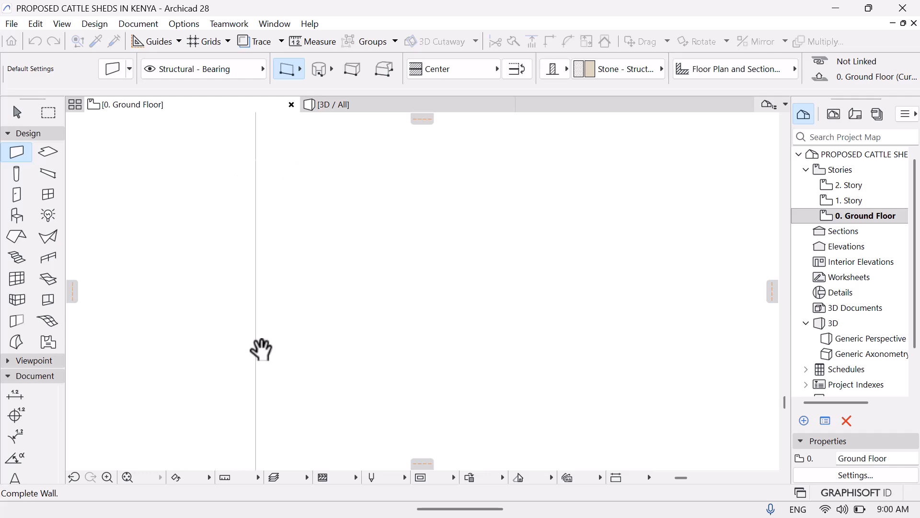
middle_click_drag(259, 208, 219, 416)
middle_click_drag(236, 171, 255, 415)
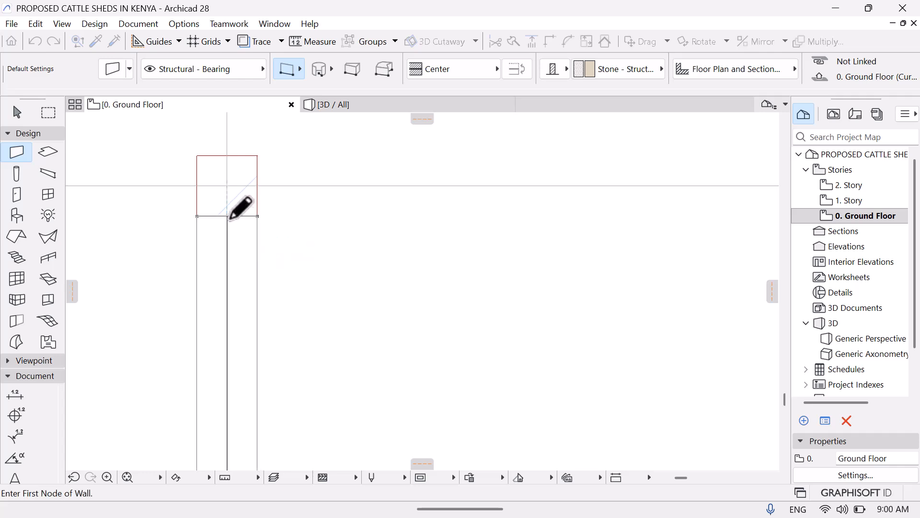
left_click(228, 216)
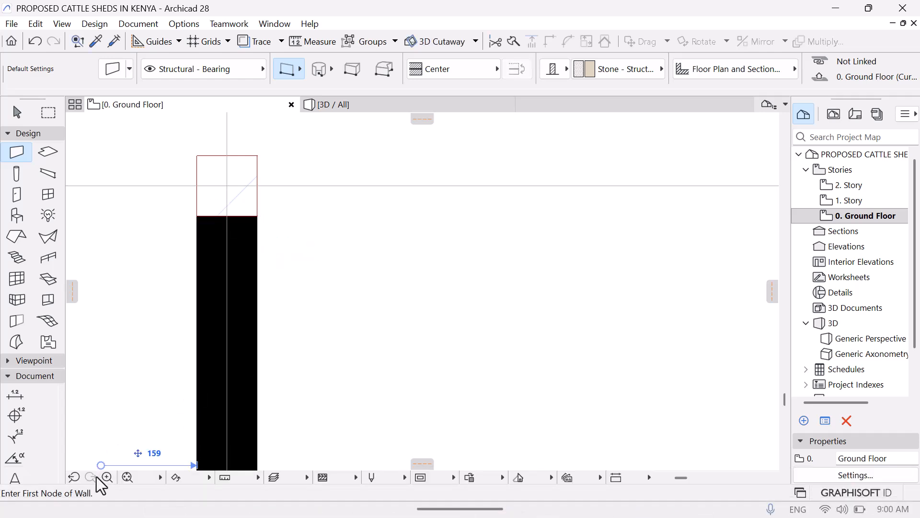
left_click(127, 476)
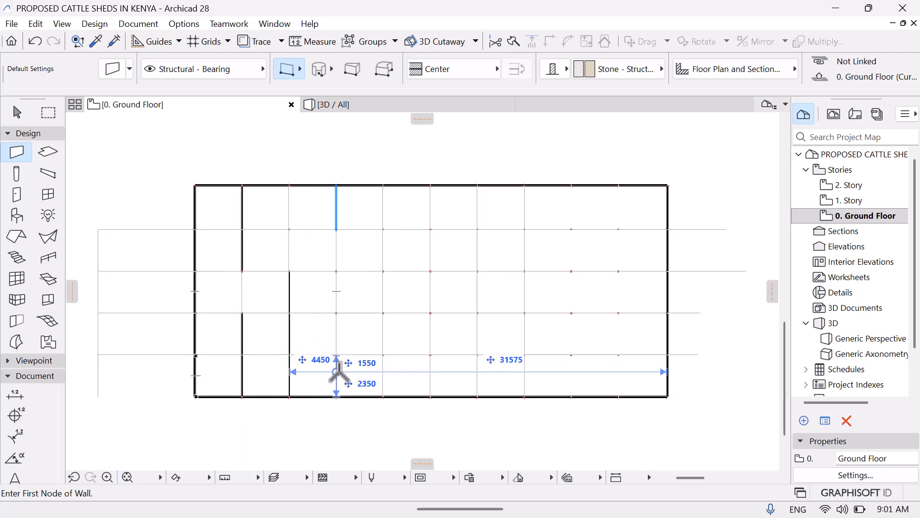
key("Escape")
left_click(107, 477)
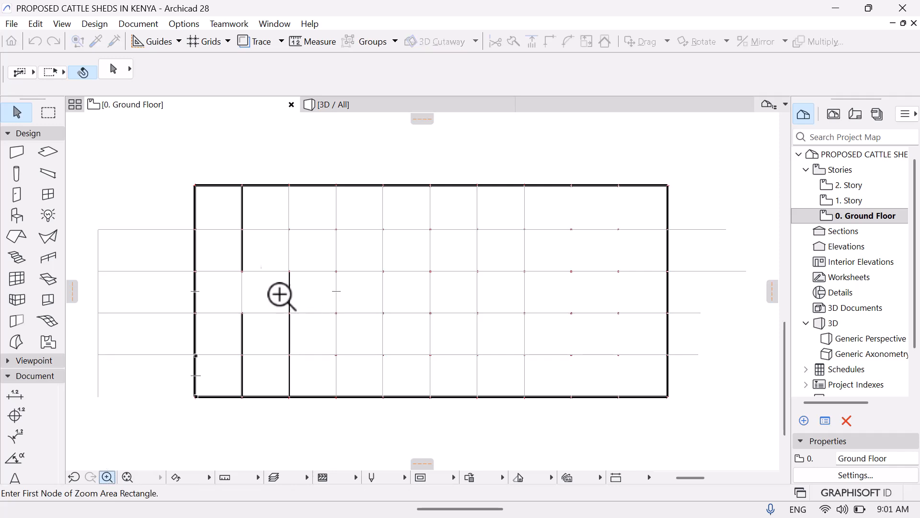
Delete the partition wall between the second and third interior columns on the second interior gridline
left_click(276, 258)
left_click(330, 330)
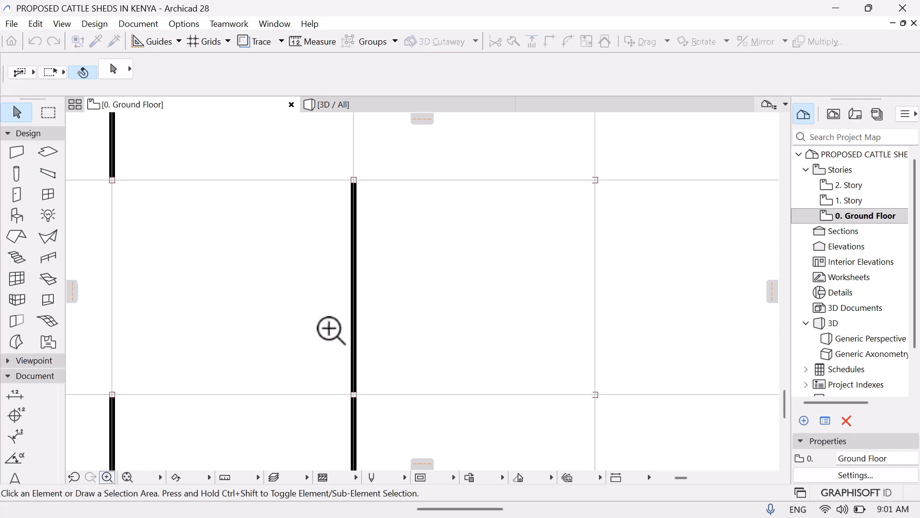
left_click(355, 288)
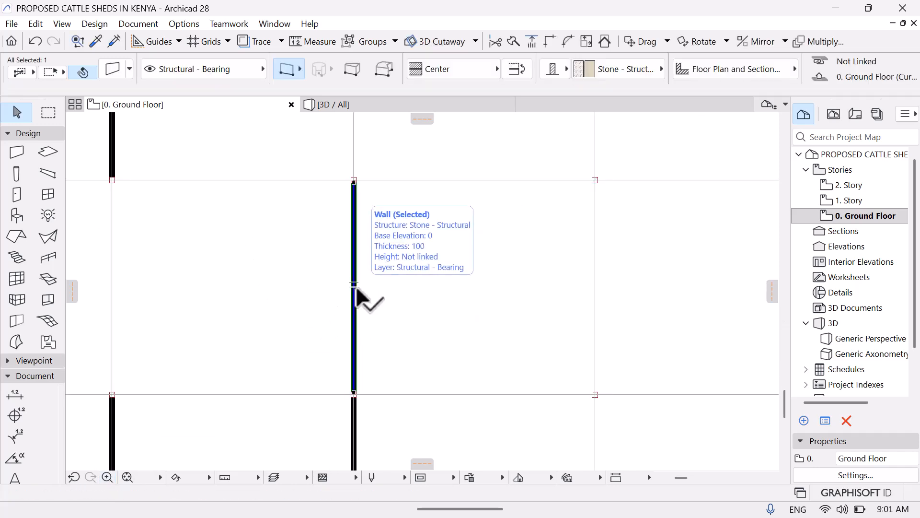
key("Delete")
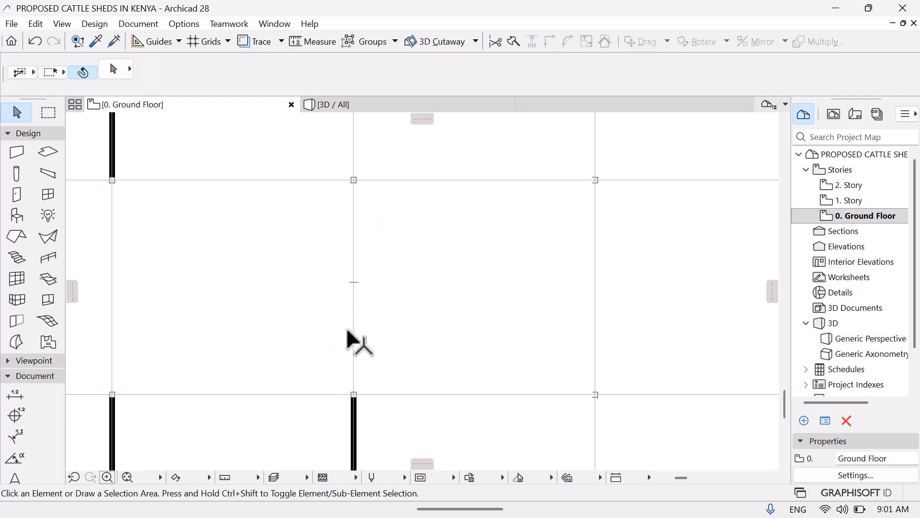
Copy the settings of the first interior gridline's partition and draw a wall on the second gridline from the third column's upper face to the fourth column's lower face
left_click(95, 42)
left_click(113, 138)
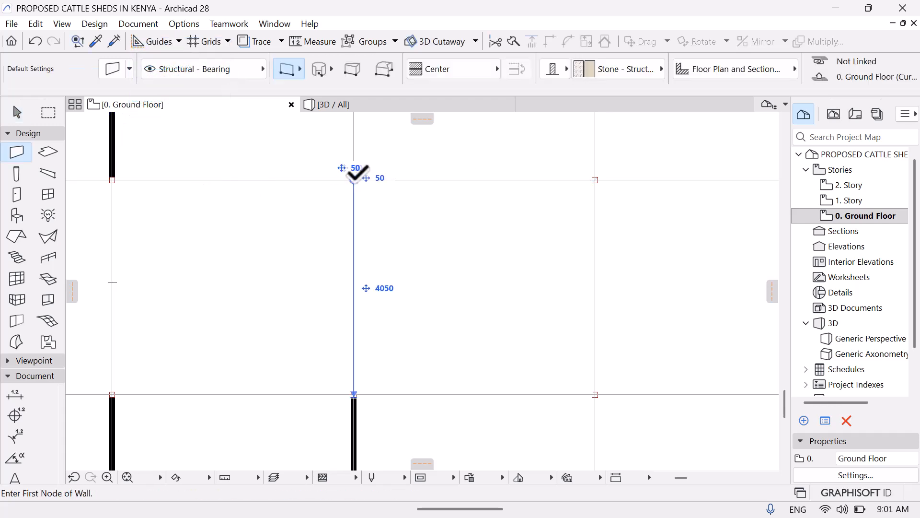
left_click(108, 477)
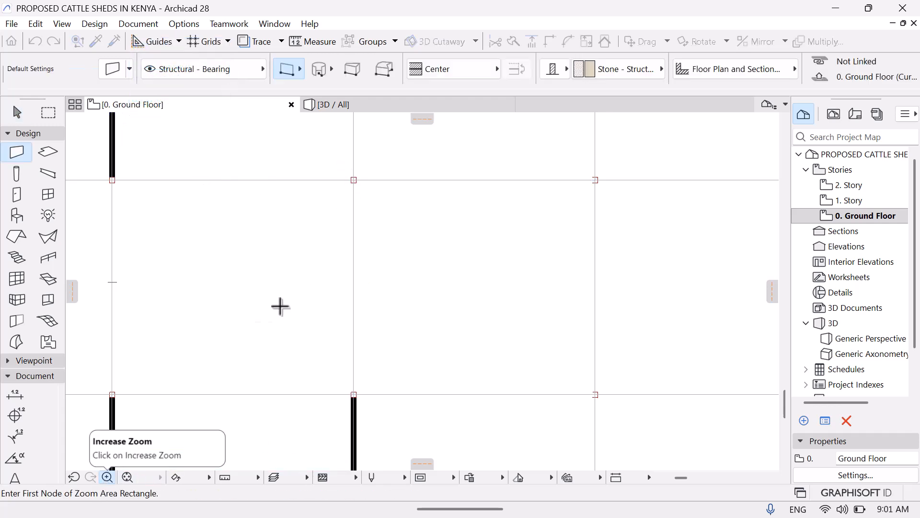
left_click(324, 175)
left_click(376, 197)
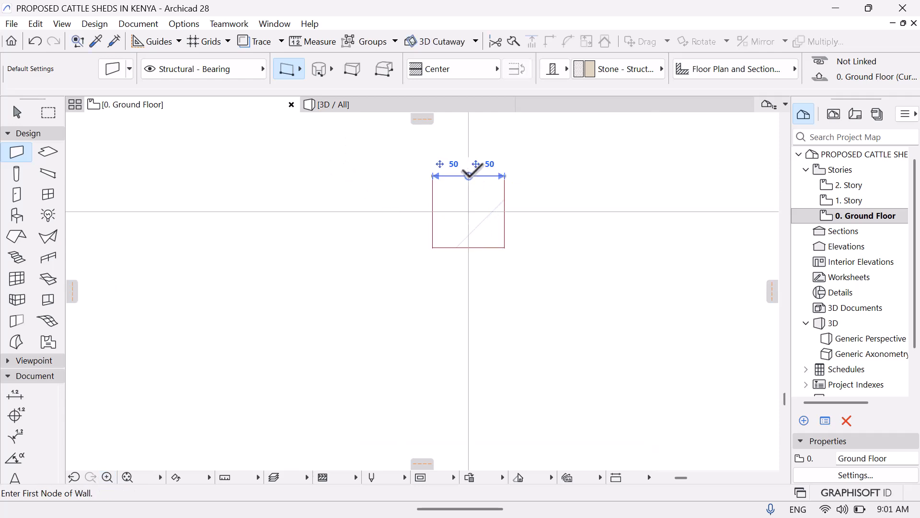
left_click(469, 175)
middle_click_drag(321, 249, 241, 456)
middle_click_drag(318, 220, 221, 460)
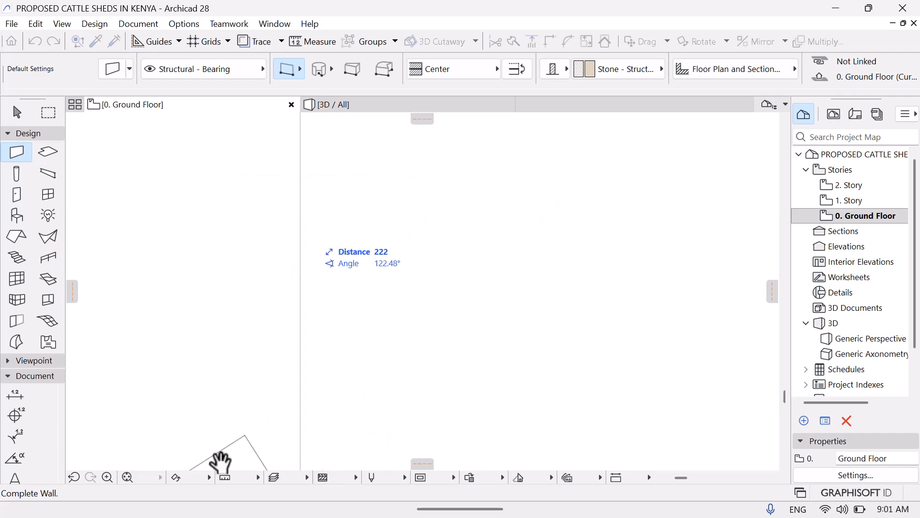
middle_click_drag(304, 166, 266, 478)
middle_click_drag(307, 140, 355, 402)
middle_click_drag(343, 191, 267, 361)
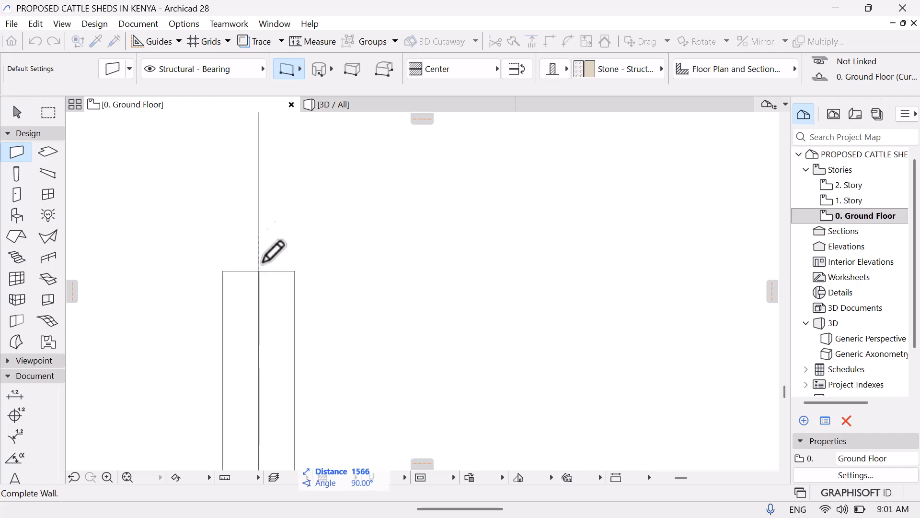
middle_click_drag(288, 195, 335, 383)
middle_click_drag(345, 148, 299, 395)
middle_click_drag(303, 175, 338, 372)
middle_click_drag(346, 142, 409, 310)
middle_click_drag(374, 218, 313, 463)
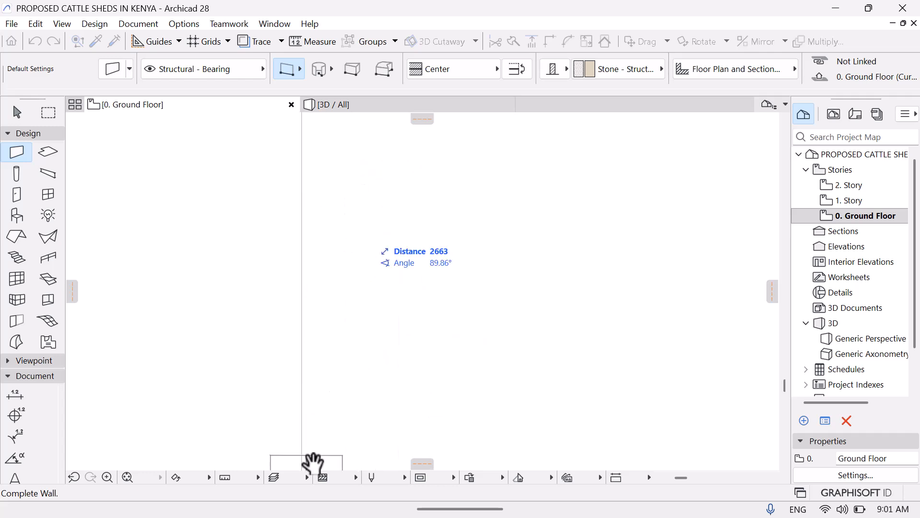
middle_click_drag(286, 164, 269, 389)
middle_click_drag(288, 190, 309, 369)
middle_click_drag(325, 175, 329, 411)
middle_click_drag(298, 303, 294, 394)
left_click(283, 319)
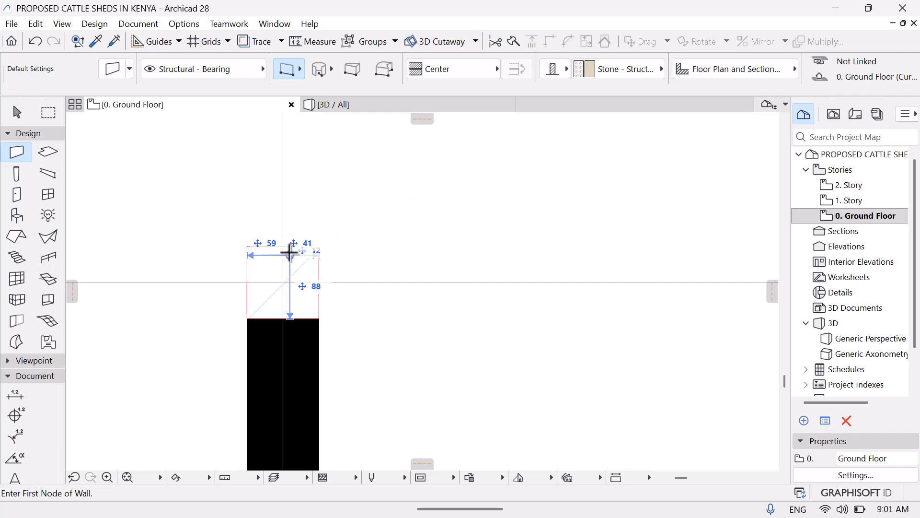
Draw a partition wall on the second interior gridline from the fourth interior column's upper face to the upper perimeter wall's inner face
left_click(283, 247)
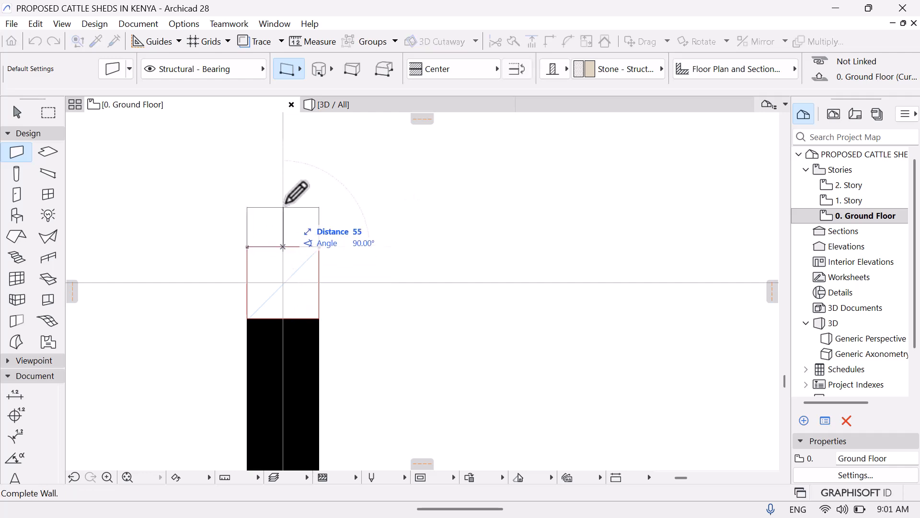
middle_click_drag(288, 189, 295, 368)
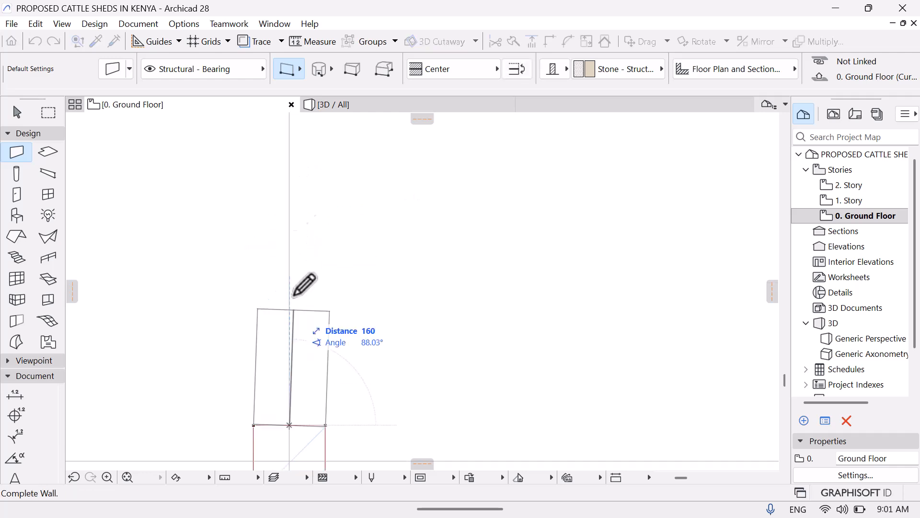
middle_click_drag(304, 167, 336, 456)
middle_click_drag(334, 263, 261, 493)
mouse_move(235, 186)
middle_mouse_down()
mouse_move(203, 267)
mouse_move(152, 329)
middle_mouse_up()
middle_click_drag(166, 241, 216, 412)
middle_click_drag(219, 220, 259, 304)
middle_click_drag(246, 164, 245, 366)
middle_click_drag(248, 178, 262, 355)
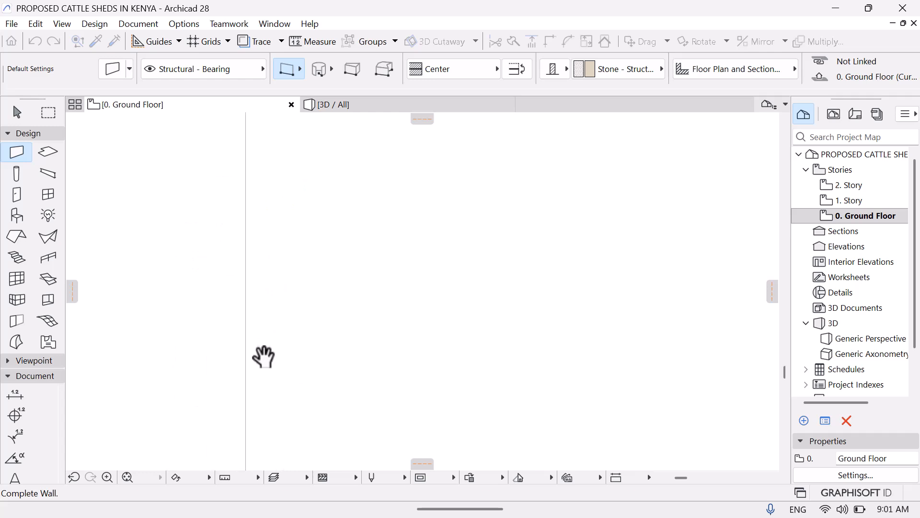
middle_click_drag(248, 188, 257, 359)
middle_click_drag(255, 230, 273, 413)
middle_click_drag(287, 198, 263, 366)
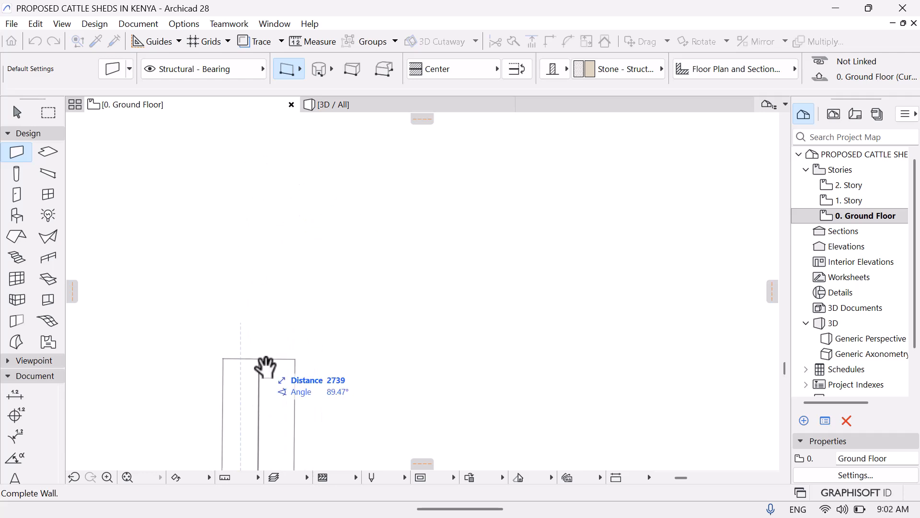
mouse_move(247, 199)
middle_mouse_down()
mouse_move(206, 274)
mouse_move(222, 335)
middle_mouse_up()
middle_click_drag(240, 199, 254, 335)
middle_click_drag(245, 159, 212, 311)
middle_click_drag(190, 162, 189, 353)
middle_click_drag(183, 189, 176, 407)
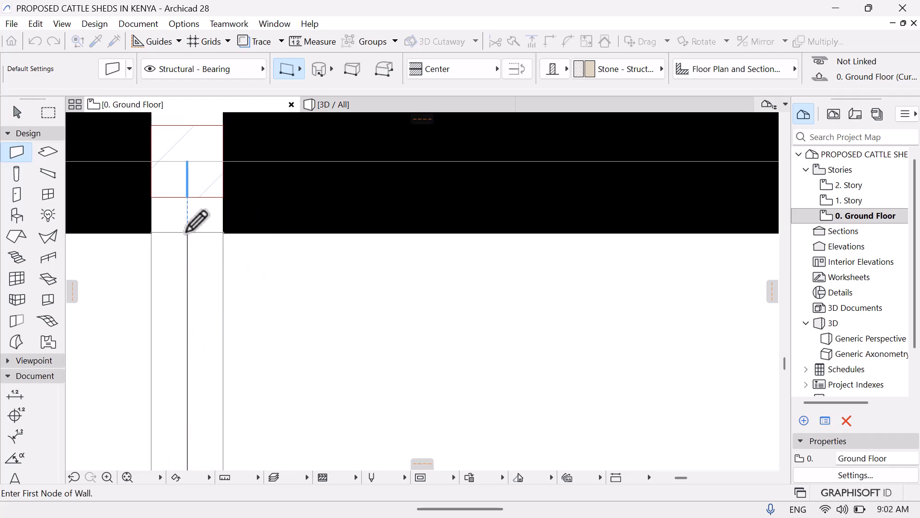
left_click(186, 232)
key("Escape")
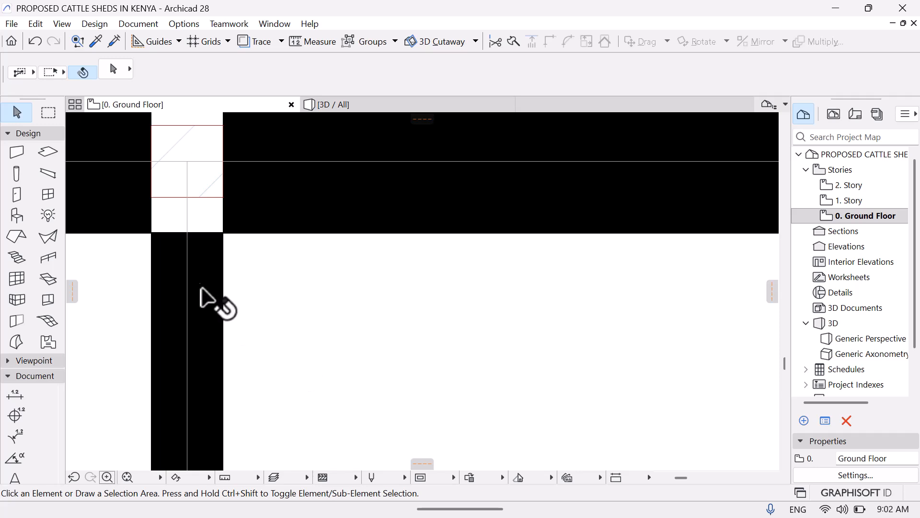
Stretch the upper end of the new partition wall to the lower face of the column in the upper perimeter wall
left_click(176, 230)
left_click(177, 230)
left_click(176, 230)
left_click(176, 230)
left_click(125, 286)
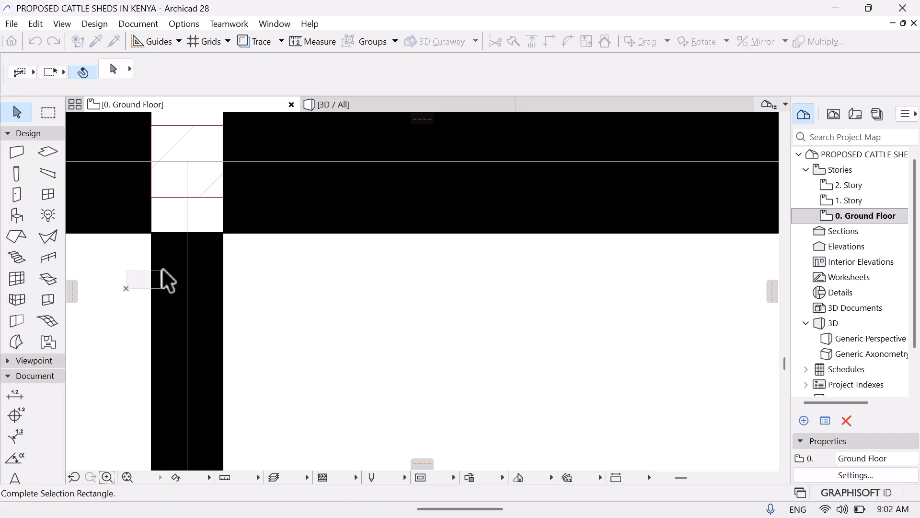
left_click(163, 267)
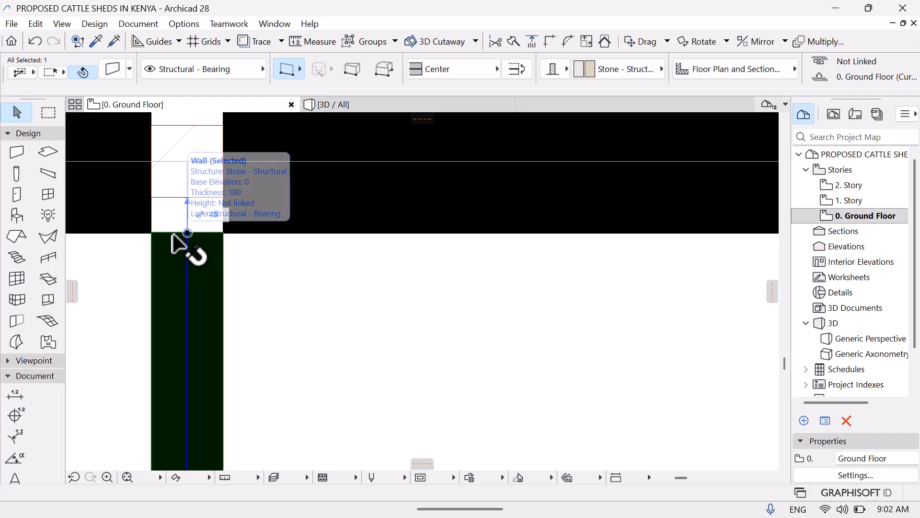
right_click(173, 242)
left_click(224, 219)
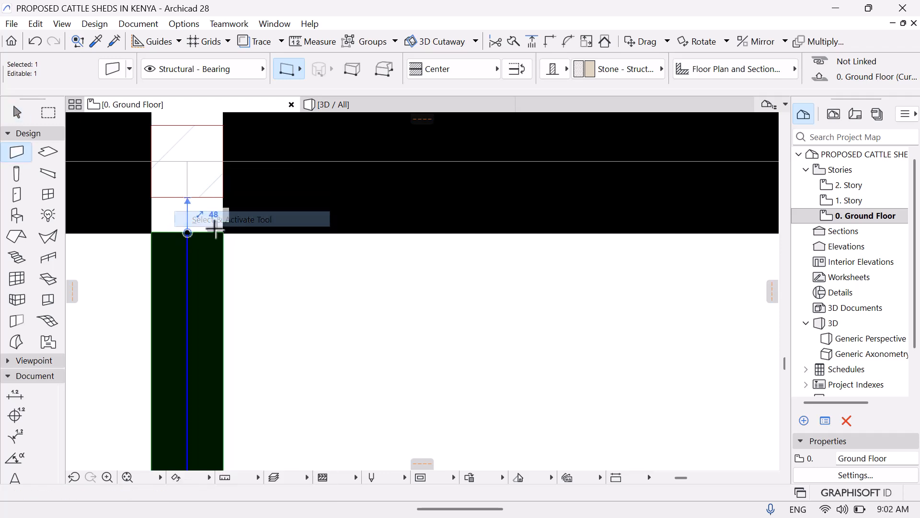
left_click(187, 233)
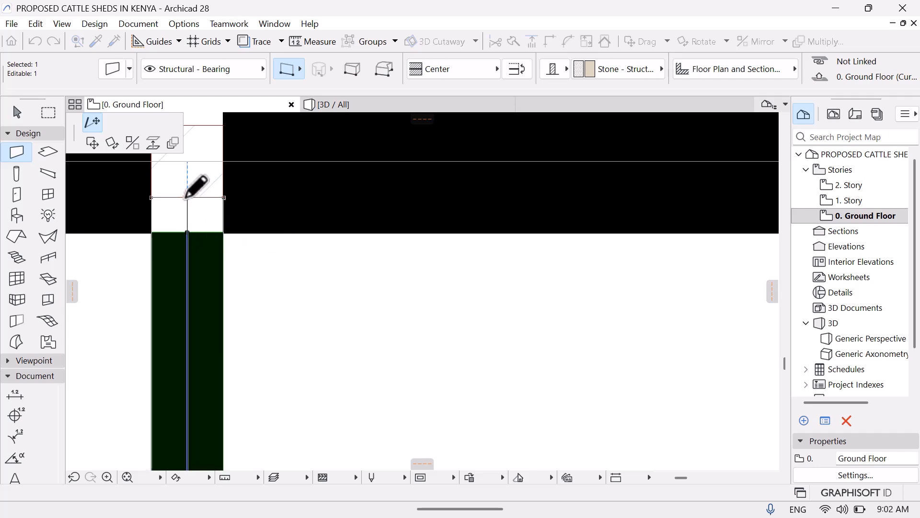
left_click(187, 197)
key("Escape")
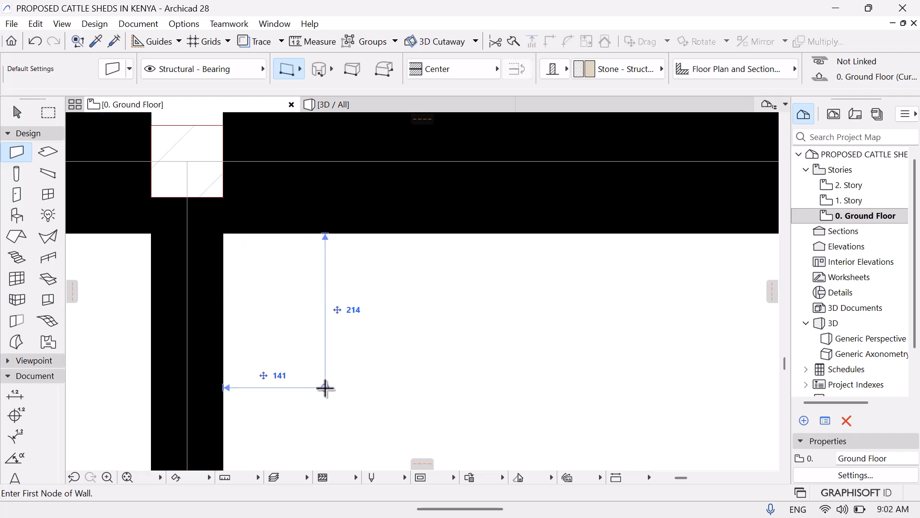
Draw a partition wall about 3900 mm long on the third interior gridline, from the lower perimeter column's upper face to the first interior column's lower face
left_click(127, 477)
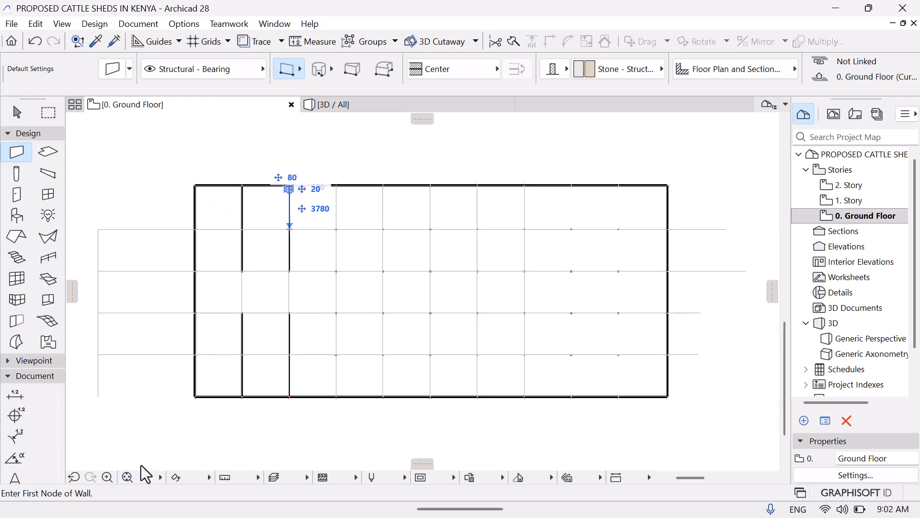
middle_click_drag(396, 377, 283, 353)
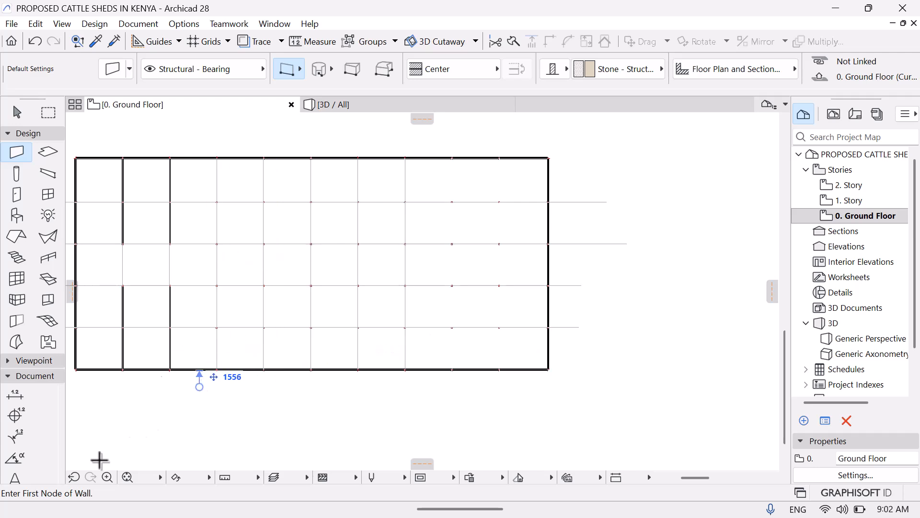
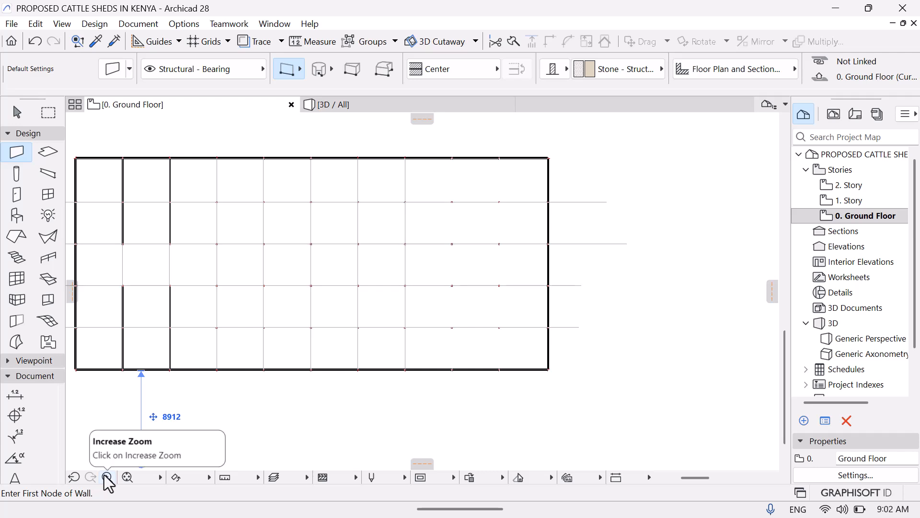
left_click(105, 476)
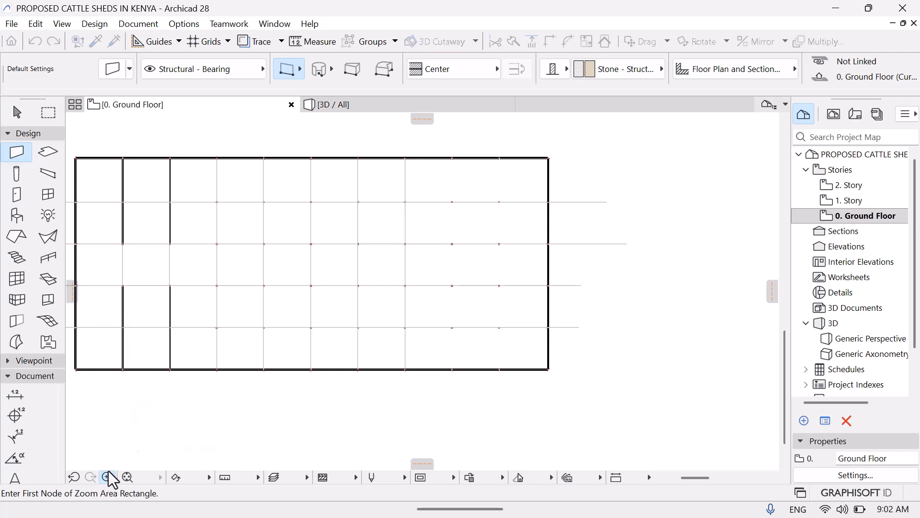
left_click(203, 346)
left_click(242, 404)
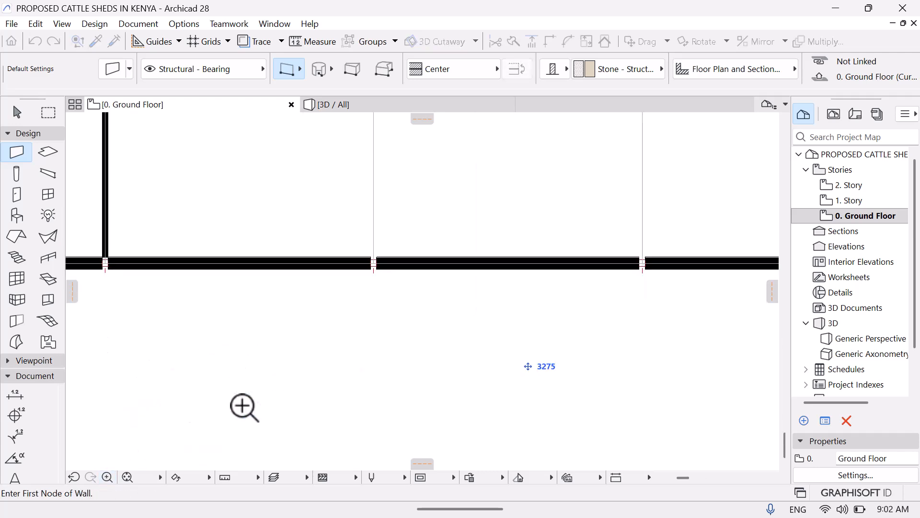
left_click(106, 477)
left_click(336, 183)
left_click(436, 283)
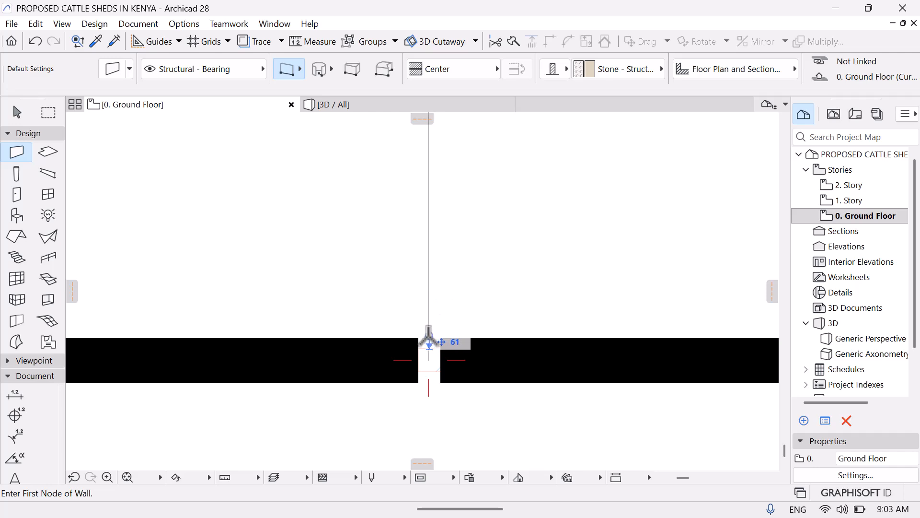
left_click(429, 334)
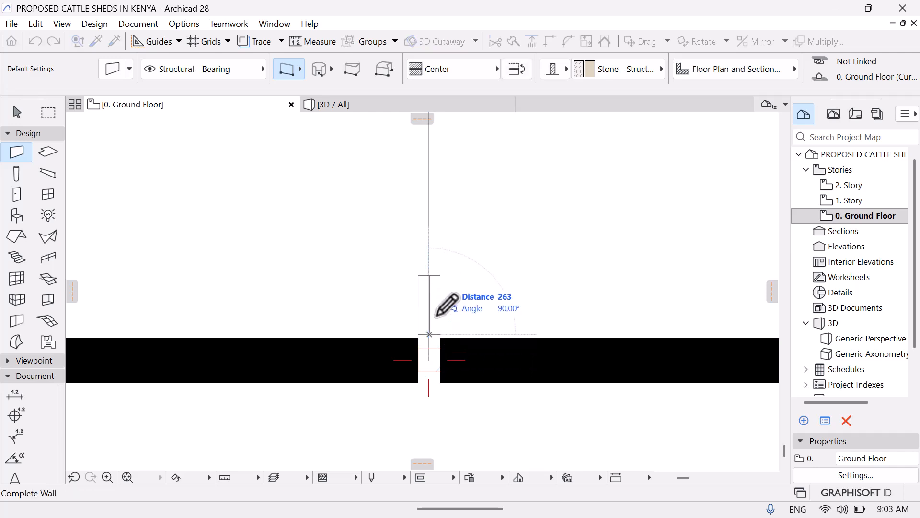
key("Escape")
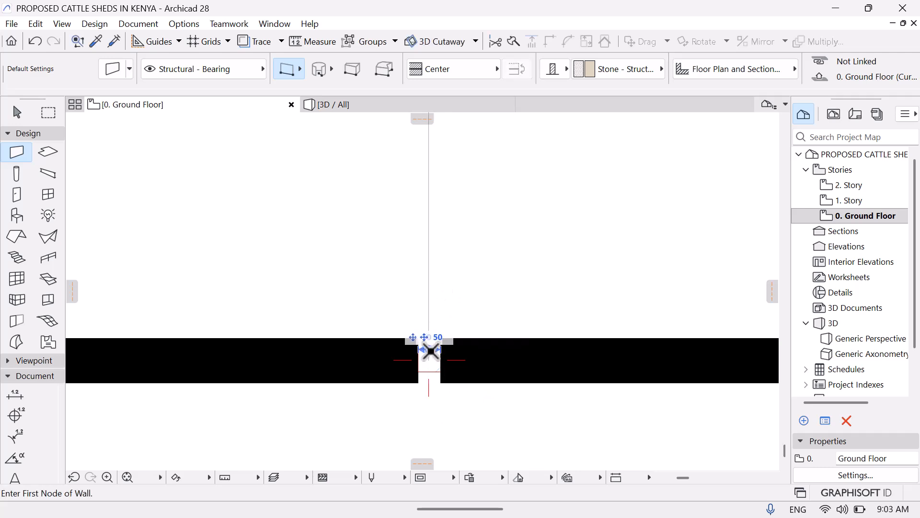
left_click(429, 348)
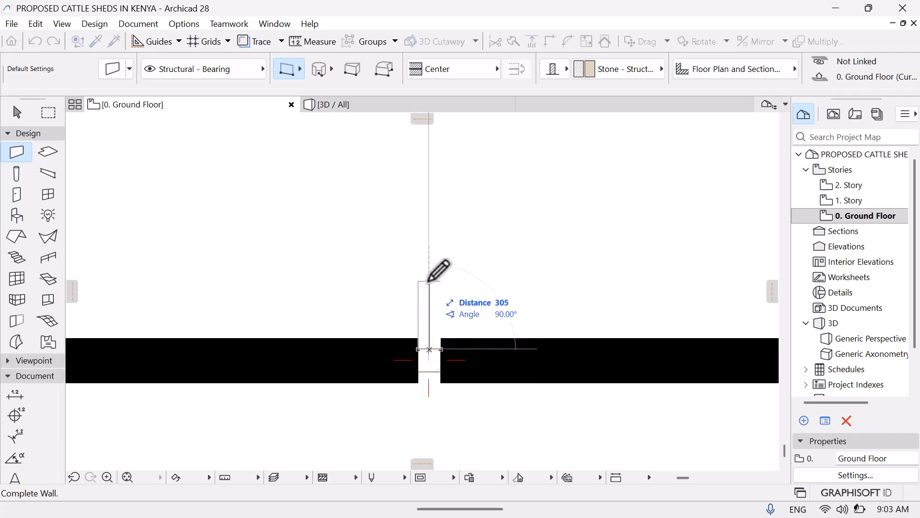
middle_click_drag(428, 241, 413, 363)
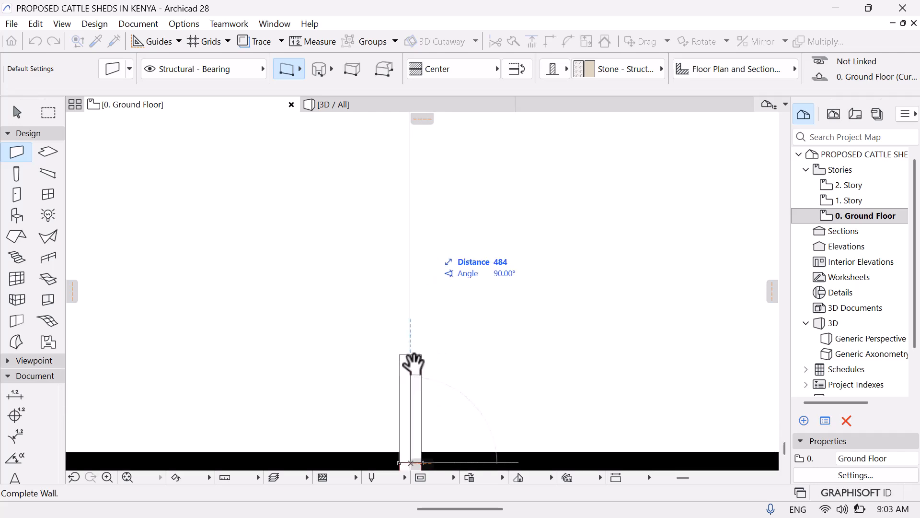
middle_click_drag(417, 232, 273, 390)
middle_click_drag(279, 327, 297, 467)
middle_click_drag(354, 210, 348, 404)
middle_click_drag(318, 185, 329, 353)
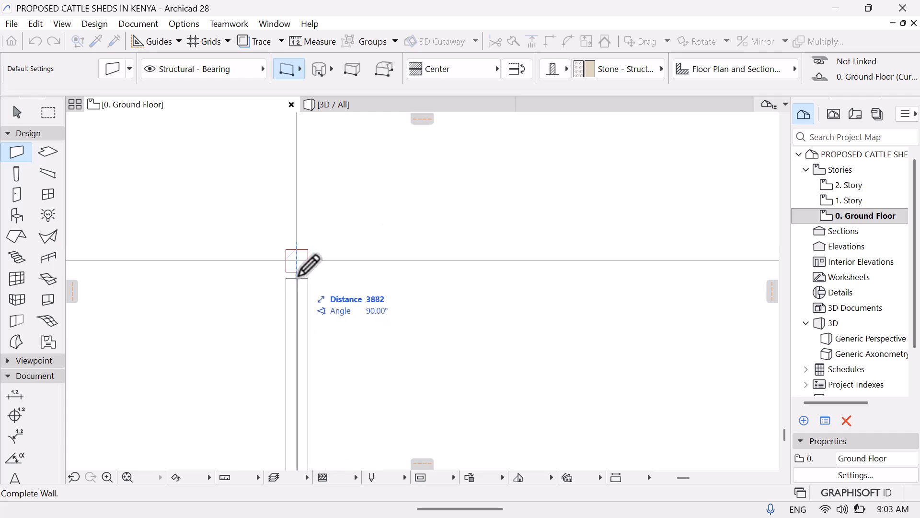
left_click(298, 272)
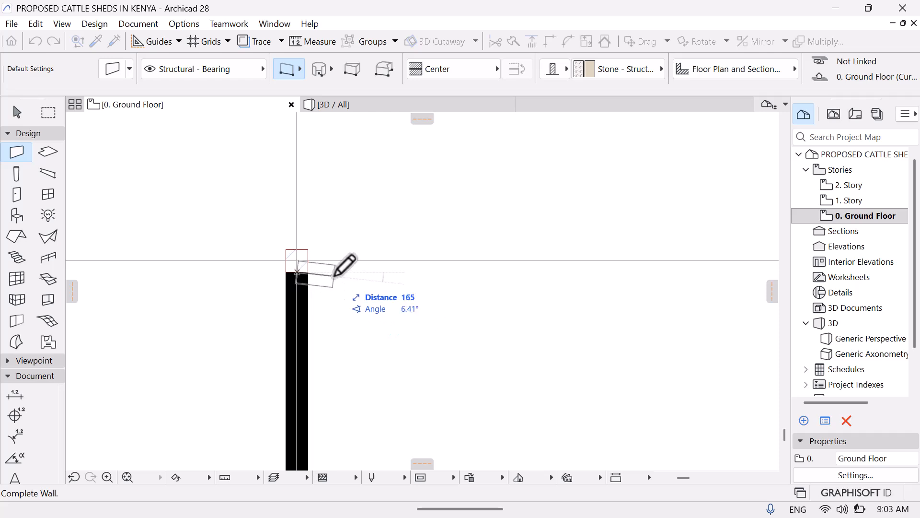
key("Escape")
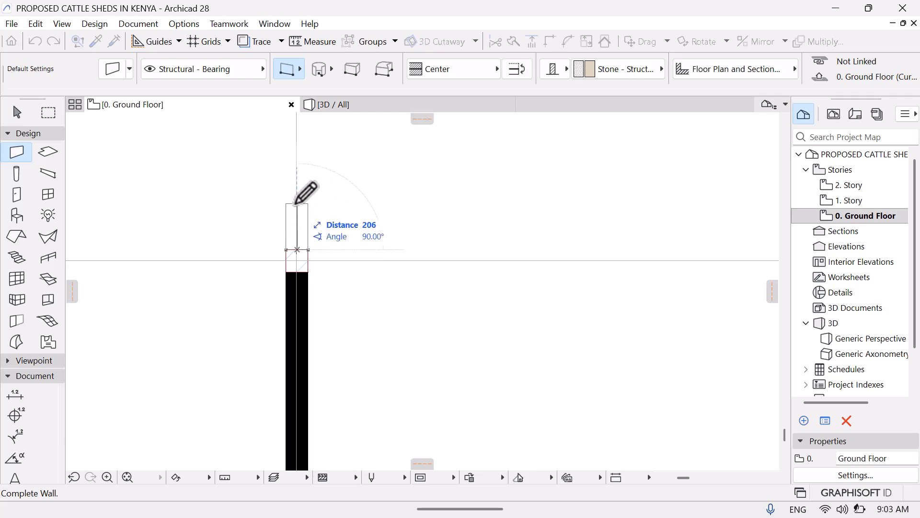
Draw a partition wall about 3900 mm long on the third interior gridline, from the first interior column's upper face to the second column's lower face
left_click(125, 477)
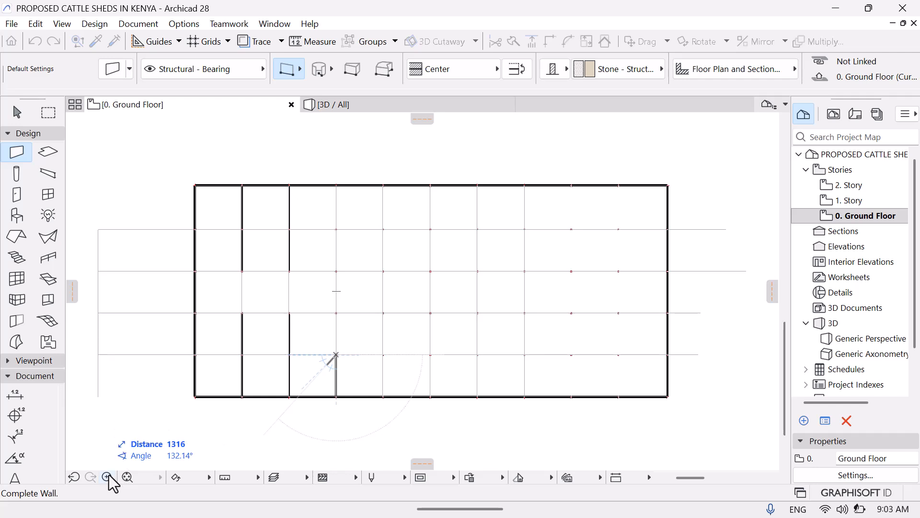
left_click(107, 477)
left_click(320, 304)
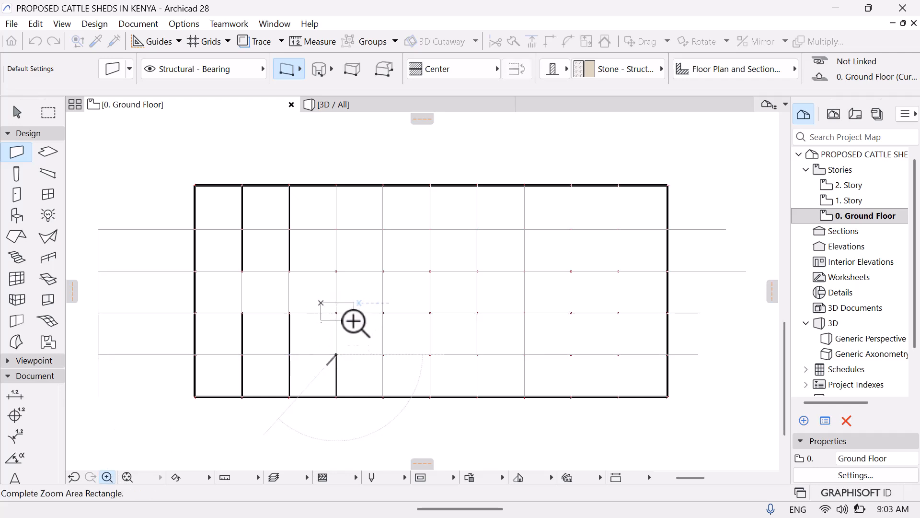
left_click(355, 321)
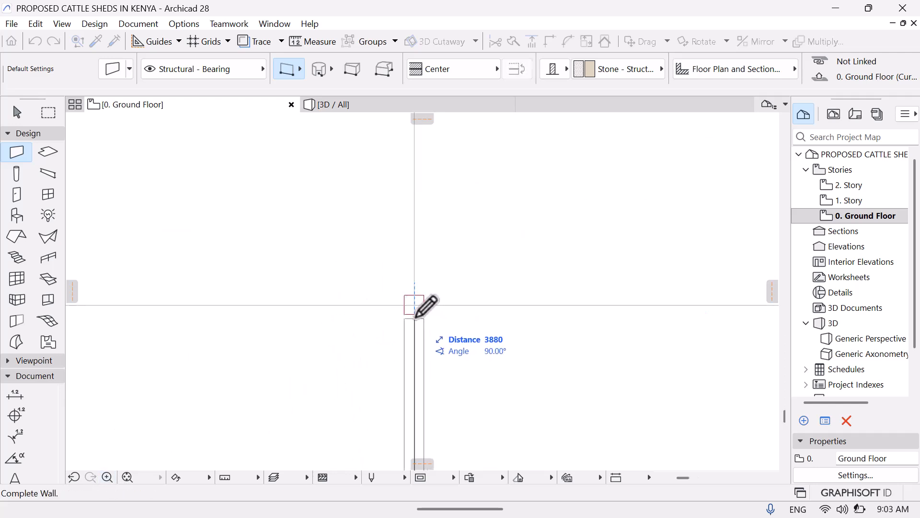
left_click(415, 315)
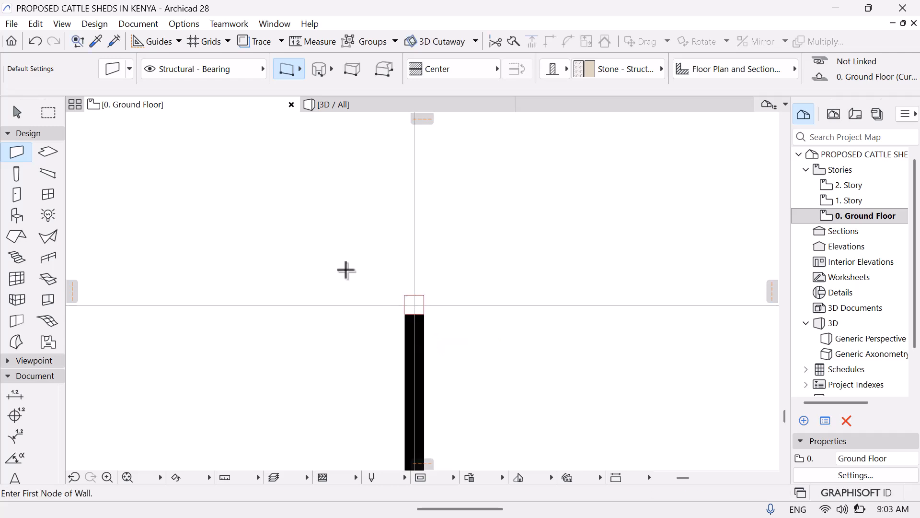
Draw a partition wall about 3900 mm long on the third interior gridline, from the third interior column's upper face to the fourth column's lower face
middle_click_drag(303, 346, 217, 474)
middle_click_drag(259, 273, 249, 246)
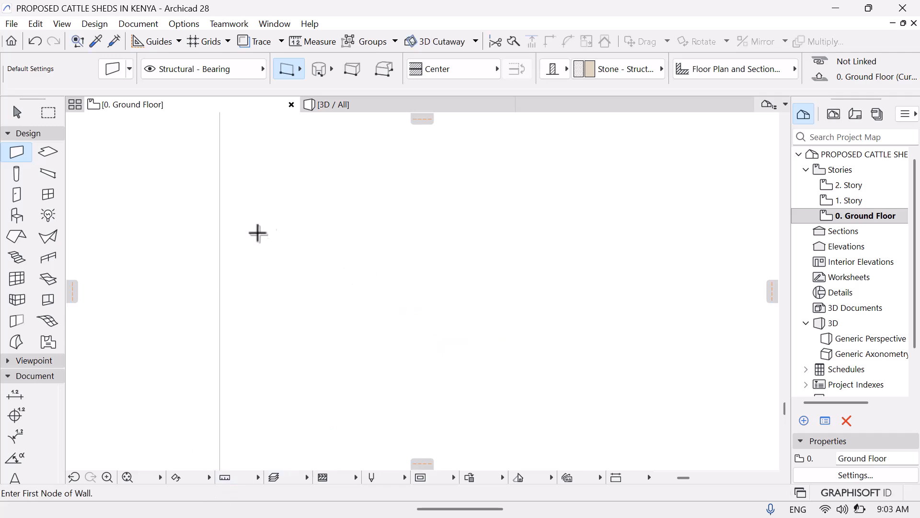
middle_click_drag(267, 284, 269, 283)
middle_click_drag(326, 366, 348, 400)
middle_click_drag(321, 235, 321, 321)
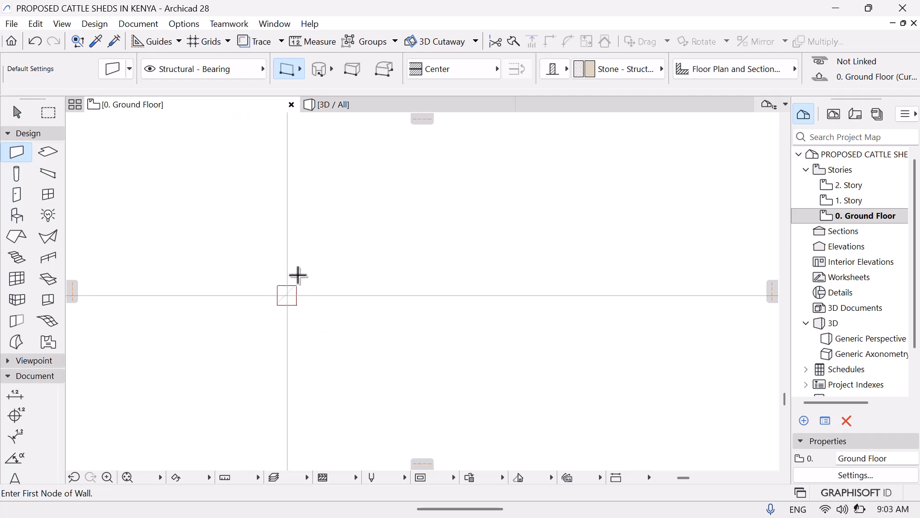
left_click(287, 286)
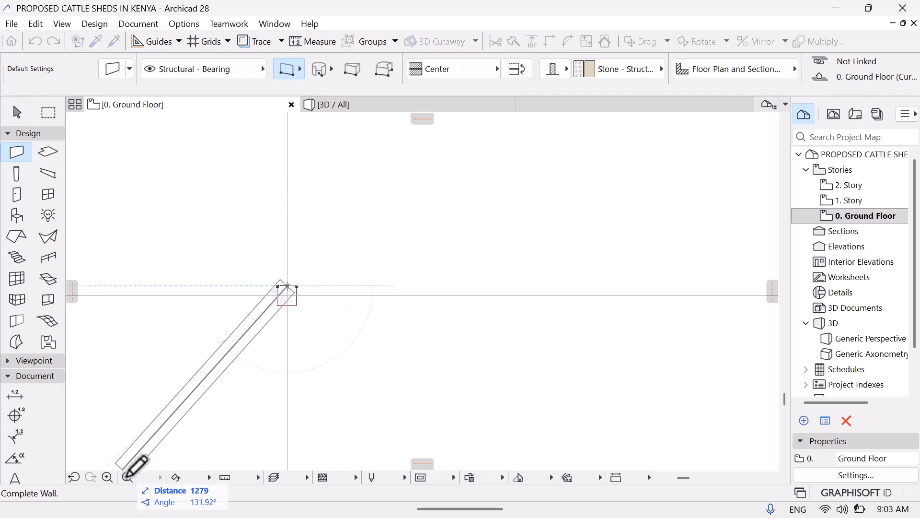
left_click(127, 477)
left_click(107, 477)
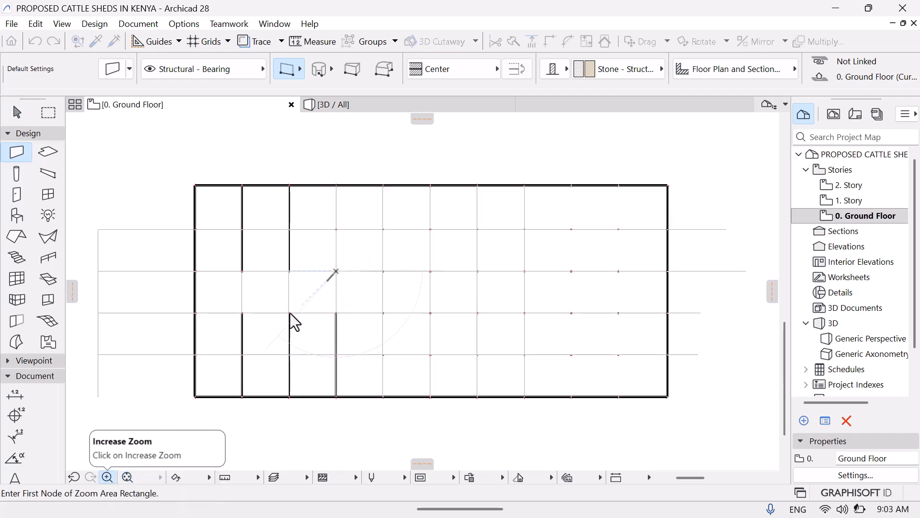
left_click(329, 220)
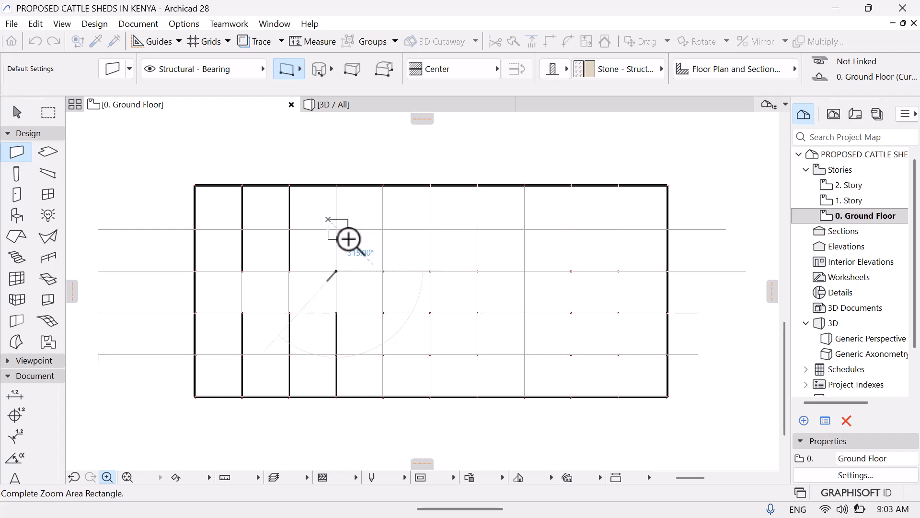
left_click(349, 239)
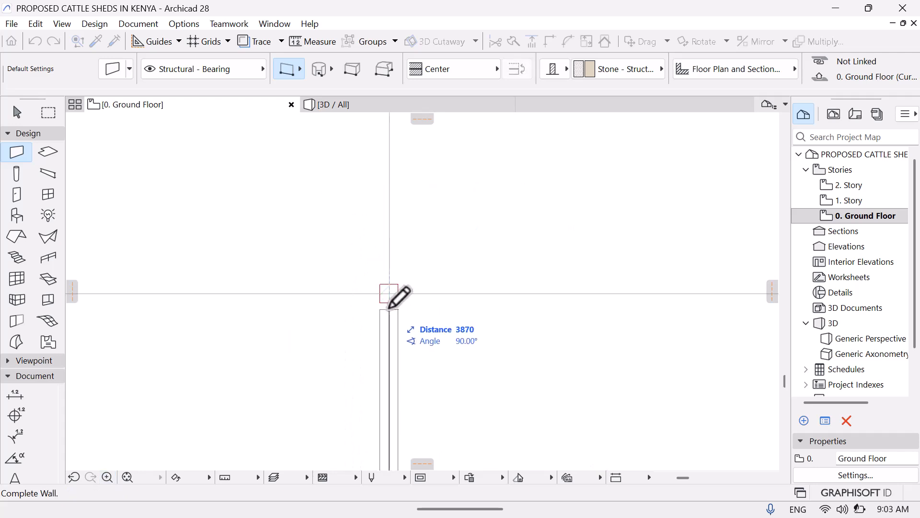
left_click(389, 303)
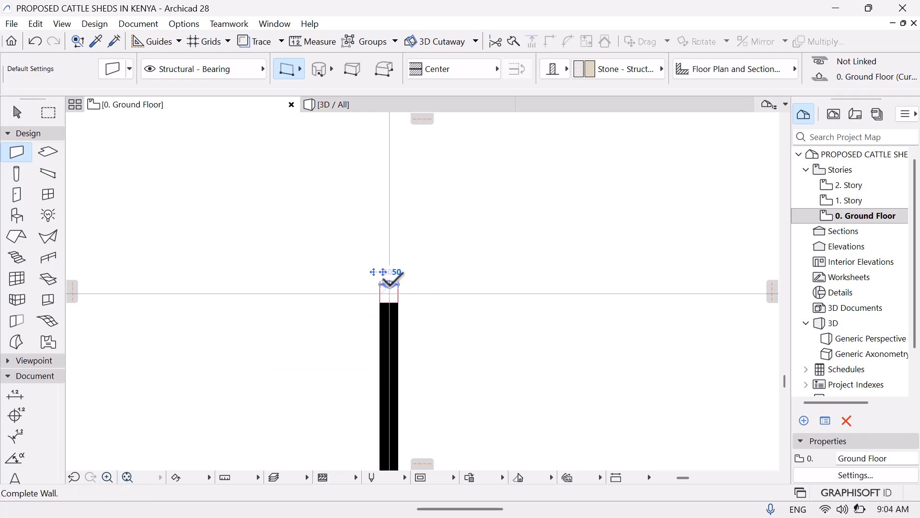
Draw a partition wall about 4100 mm long on the third interior gridline, from the fourth interior column's upper face to the upper perimeter column's lower face
left_click(127, 477)
left_click(107, 477)
left_click(312, 175)
left_click(355, 203)
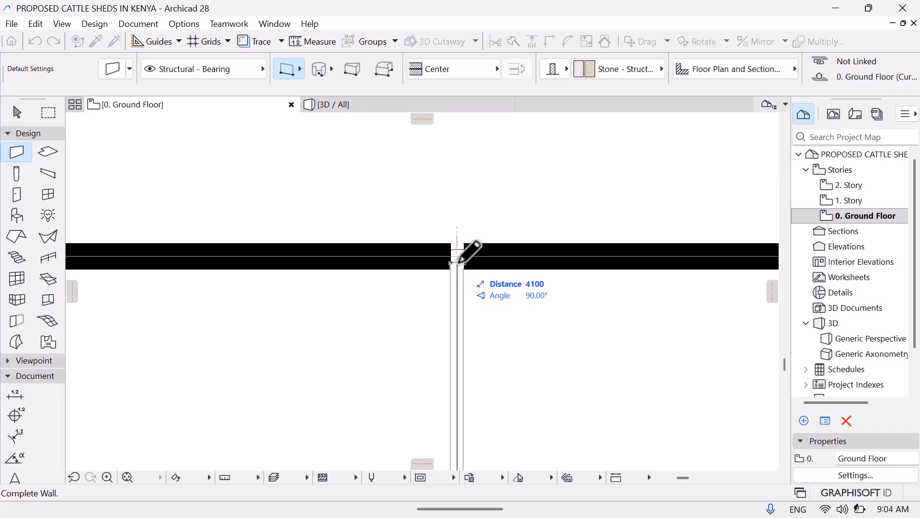
left_click(459, 263)
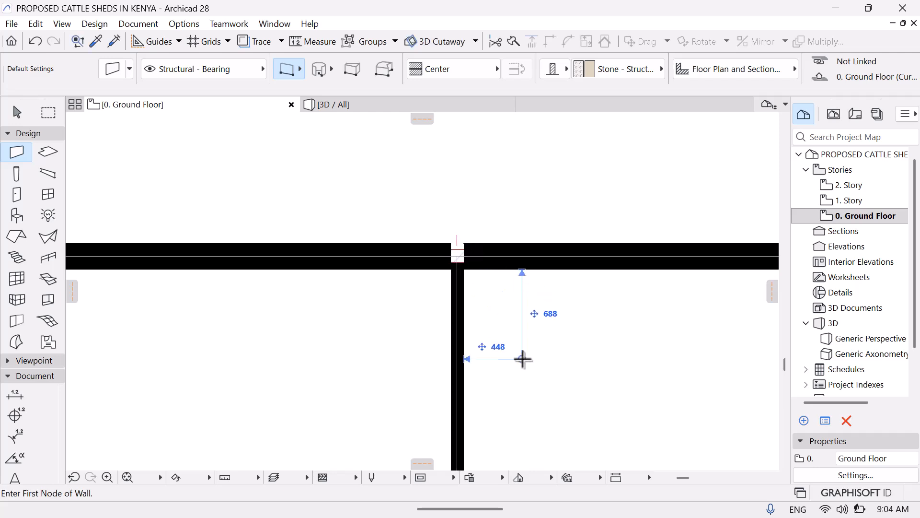
Draw a partition wall on the fourth interior gridline from the lower perimeter column's upper face to the first interior column's lower face
middle_click_drag(523, 359, 353, 298)
middle_click_drag(220, 323, 189, 292)
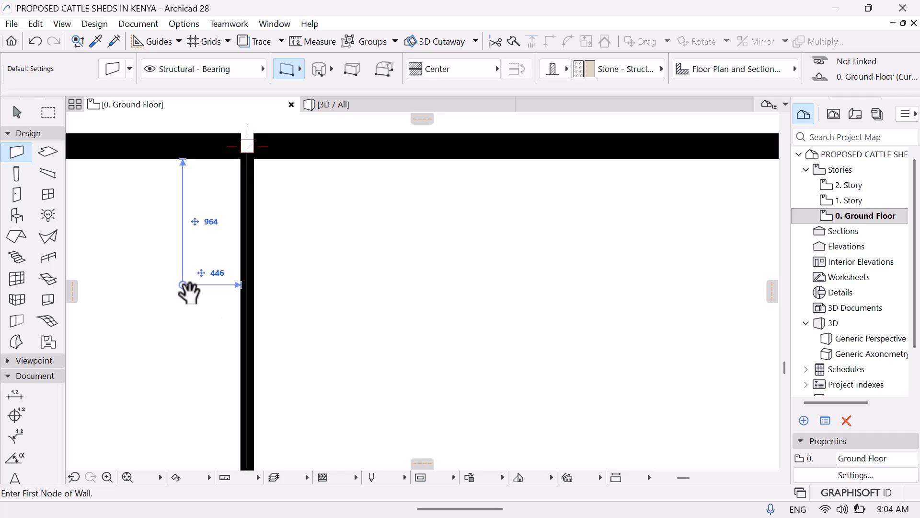
left_click(127, 476)
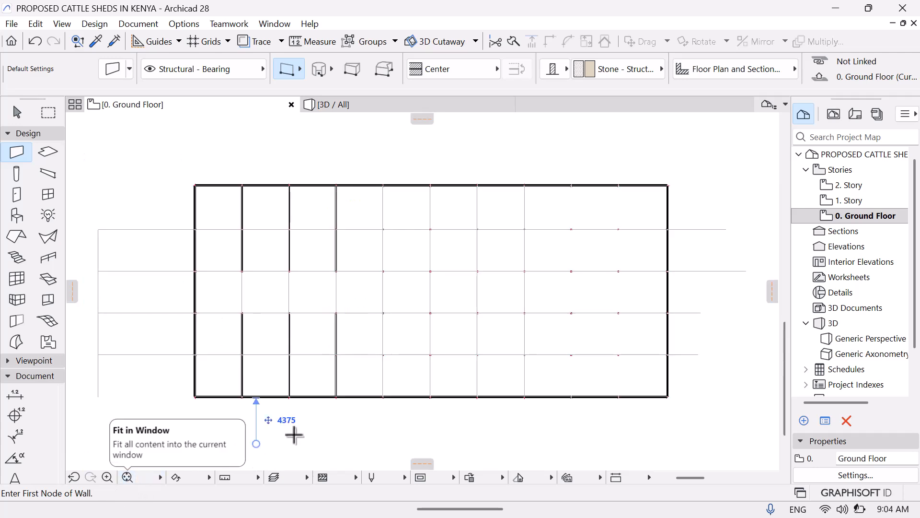
middle_click_drag(403, 384, 230, 382)
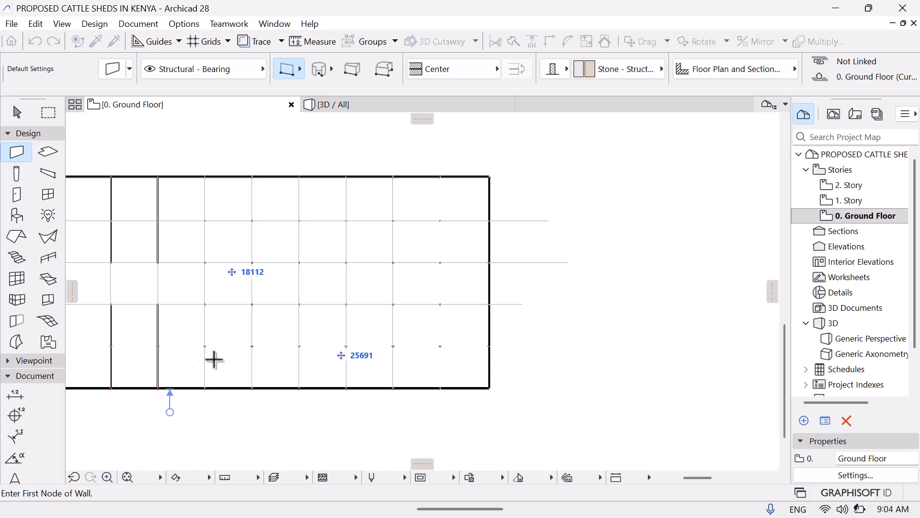
key("Escape")
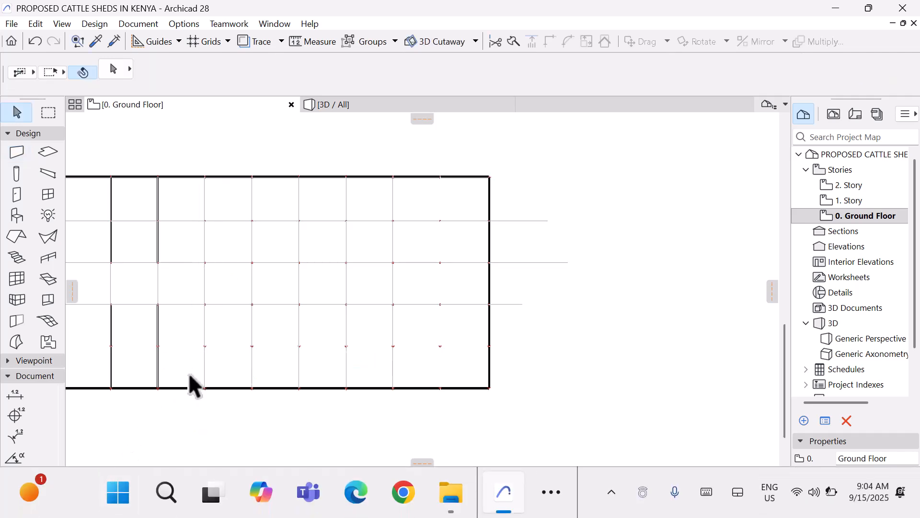
left_click(107, 478)
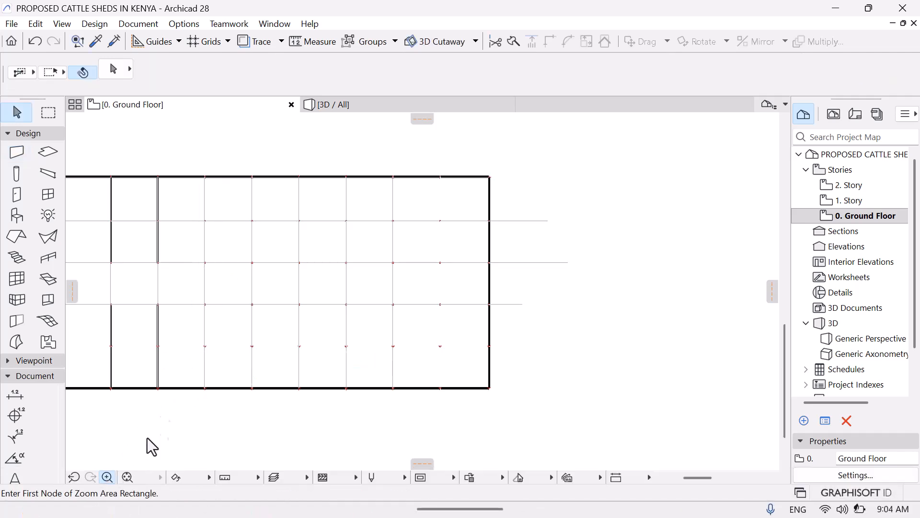
left_click(193, 372)
left_click(222, 408)
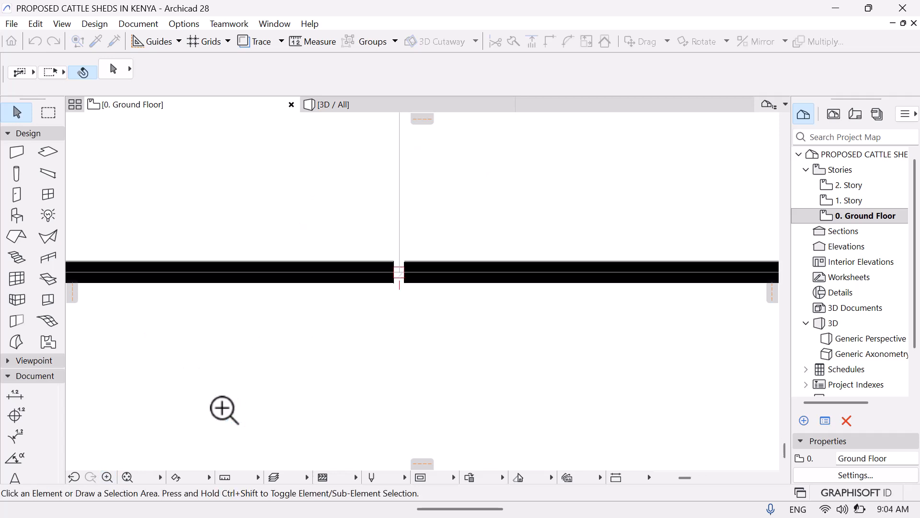
left_click(107, 477)
left_click(354, 243)
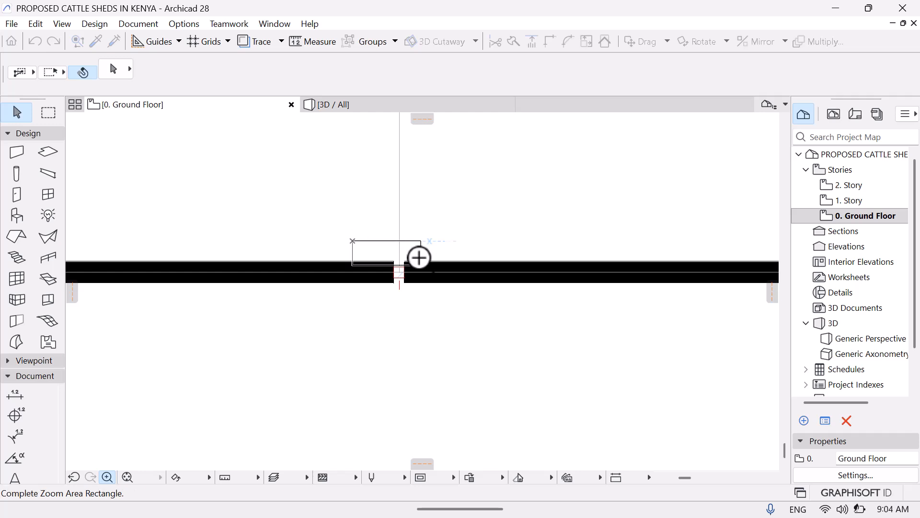
left_click(429, 301)
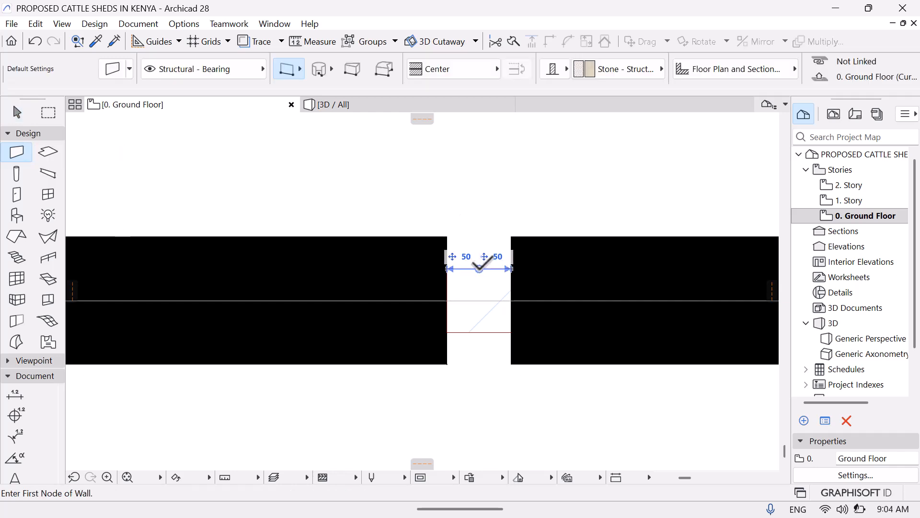
left_click(479, 269)
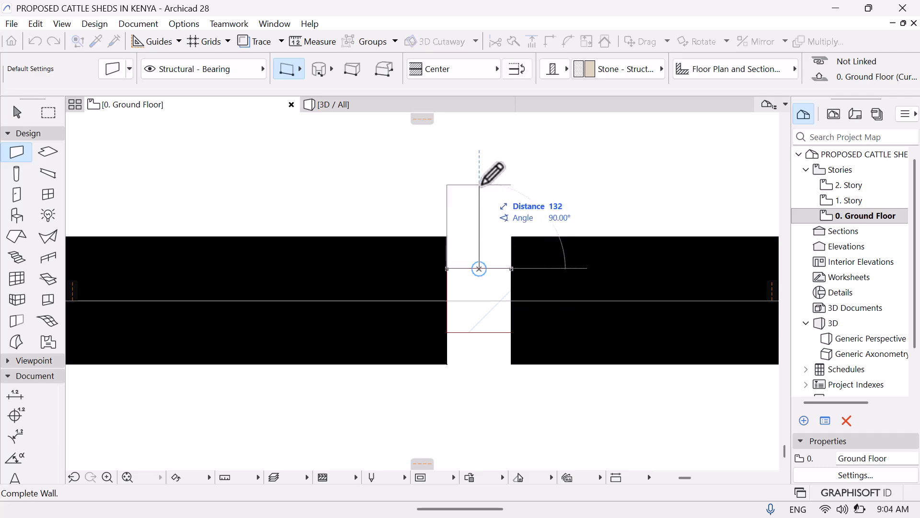
left_click(127, 477)
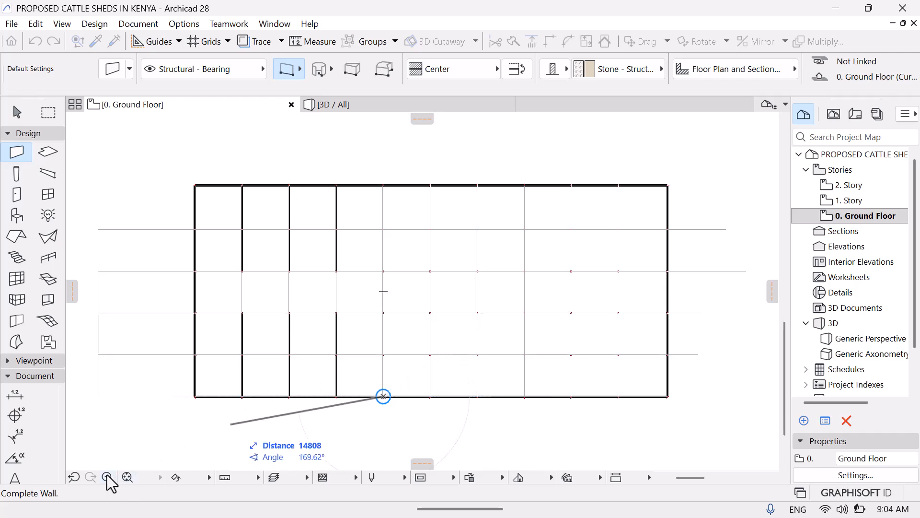
left_click(107, 477)
left_click(375, 350)
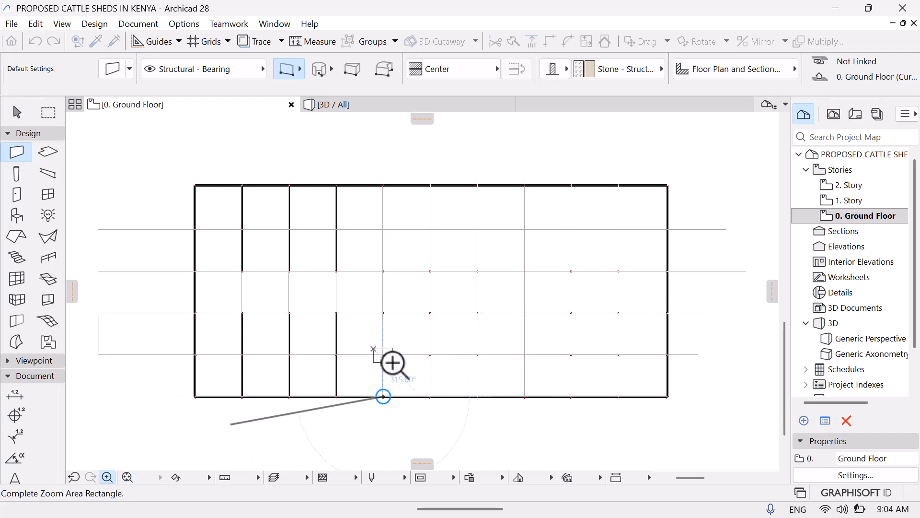
left_click(393, 363)
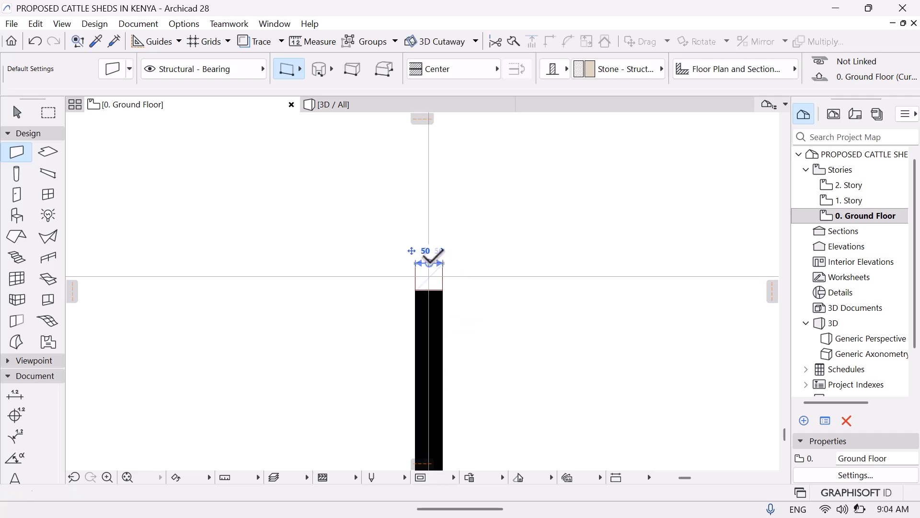
Draw a partition wall about 3900 mm long on the fourth interior gridline, from the first interior column's upper face to the second column's lower face
left_click(429, 263)
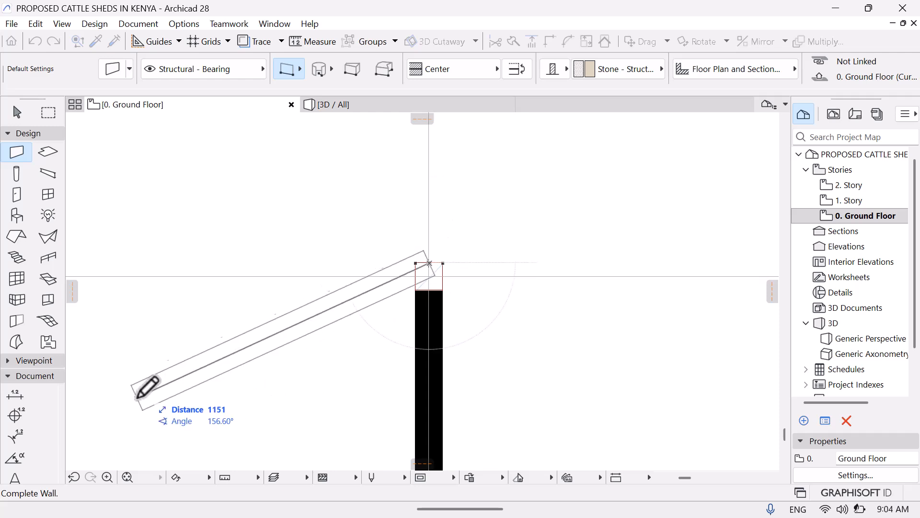
left_click(125, 479)
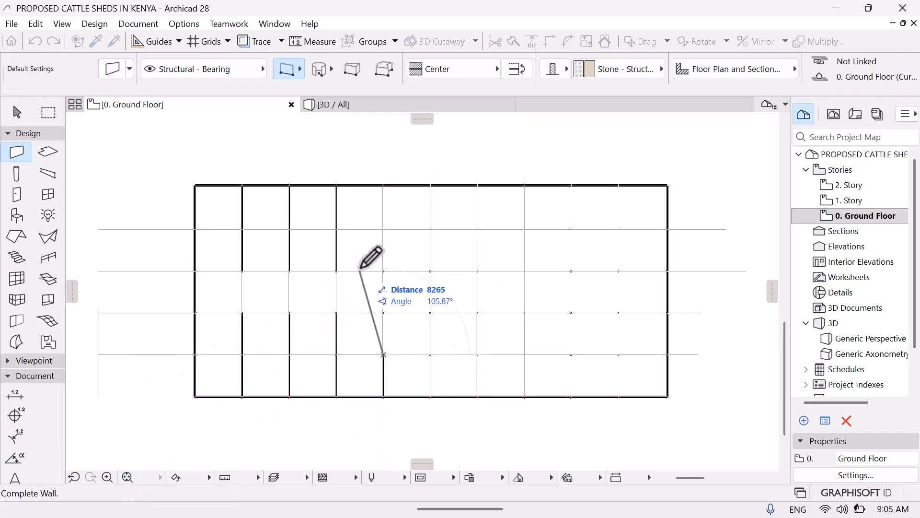
left_click(108, 477)
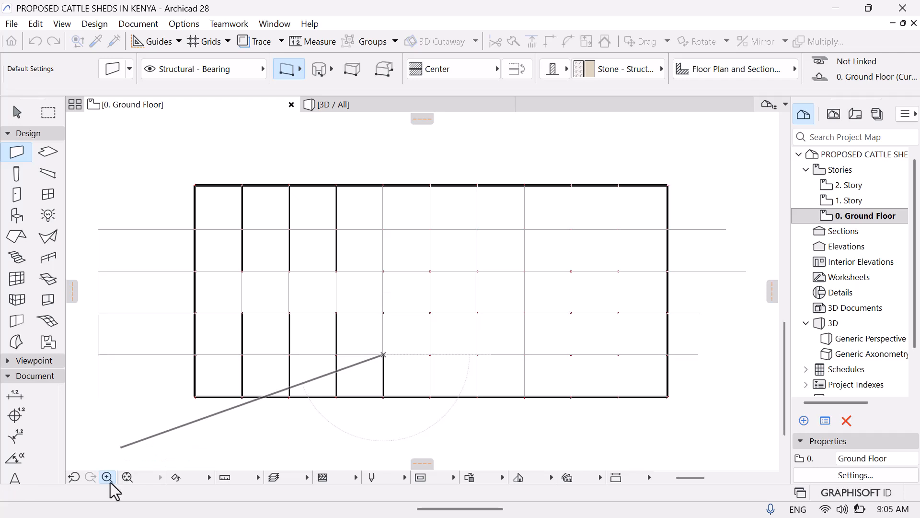
left_click(376, 306)
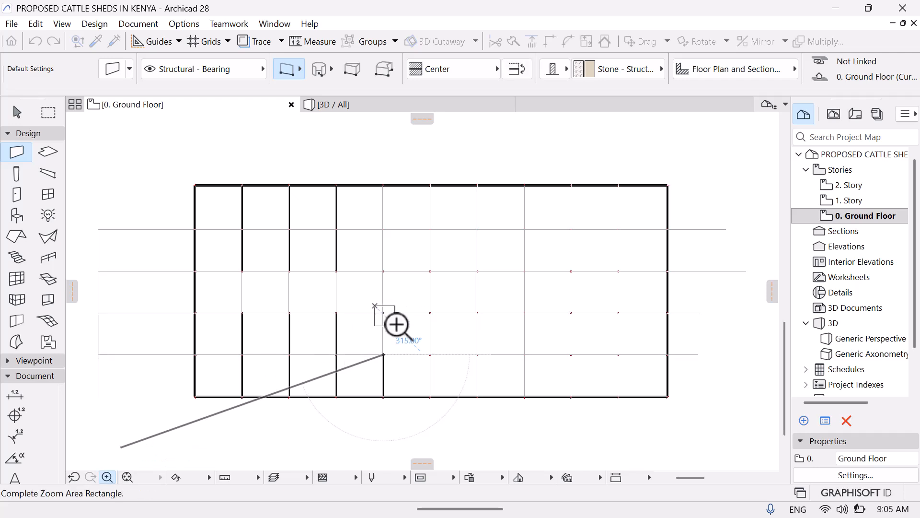
left_click(397, 324)
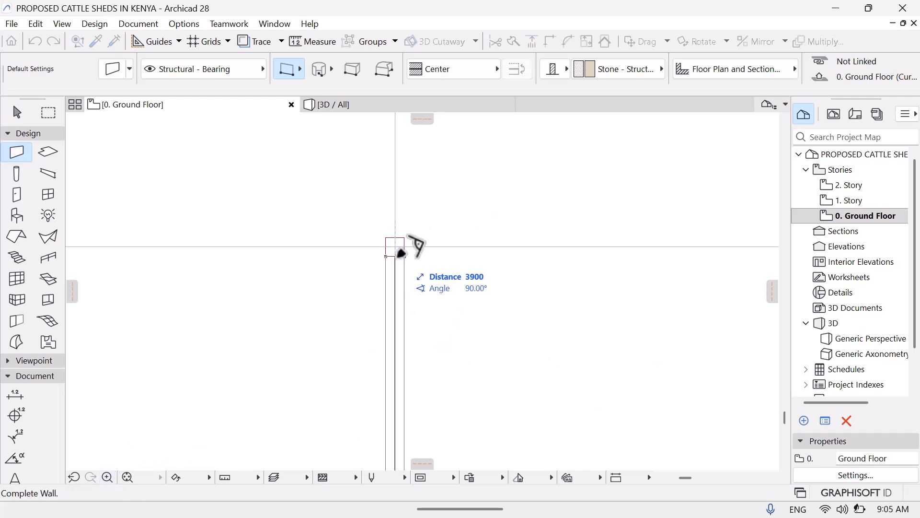
left_click(397, 257)
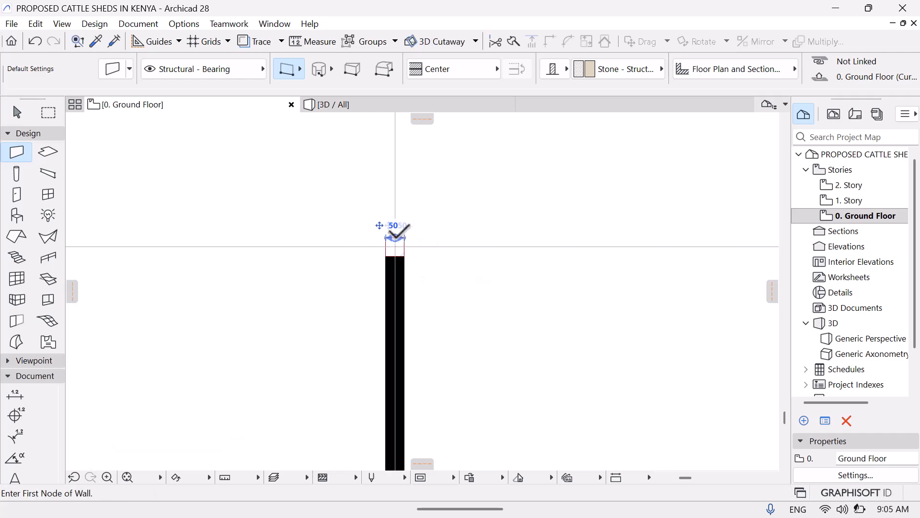
Draw a partition wall about 3900 mm long on the fourth interior gridline, from the third interior column's upper face to the fourth column's lower face
middle_click_drag(294, 226, 304, 365)
middle_click_drag(287, 262, 207, 425)
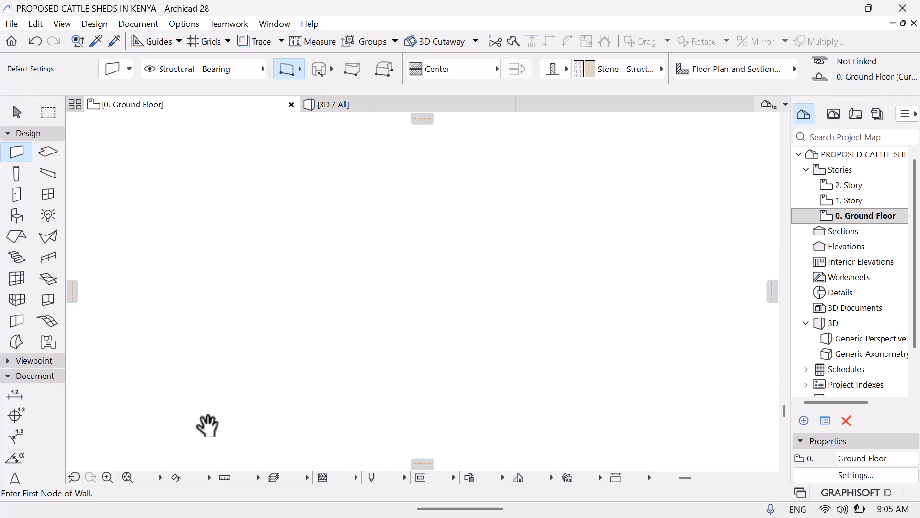
middle_click_drag(232, 274, 283, 401)
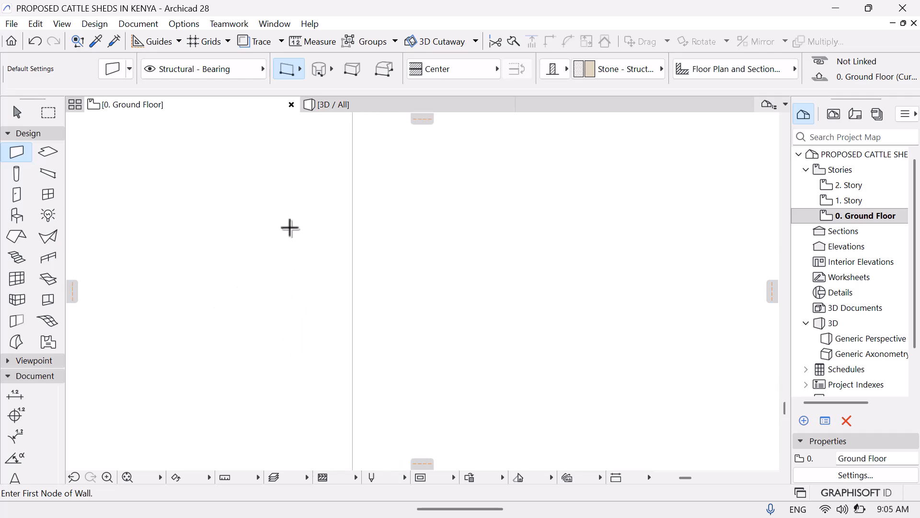
middle_click_drag(290, 301, 272, 307)
middle_click_drag(284, 234, 271, 405)
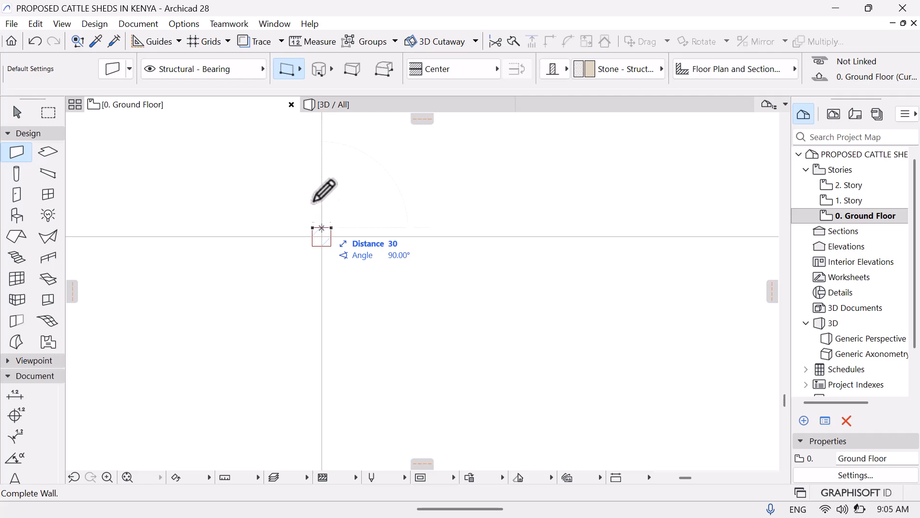
left_click(128, 476)
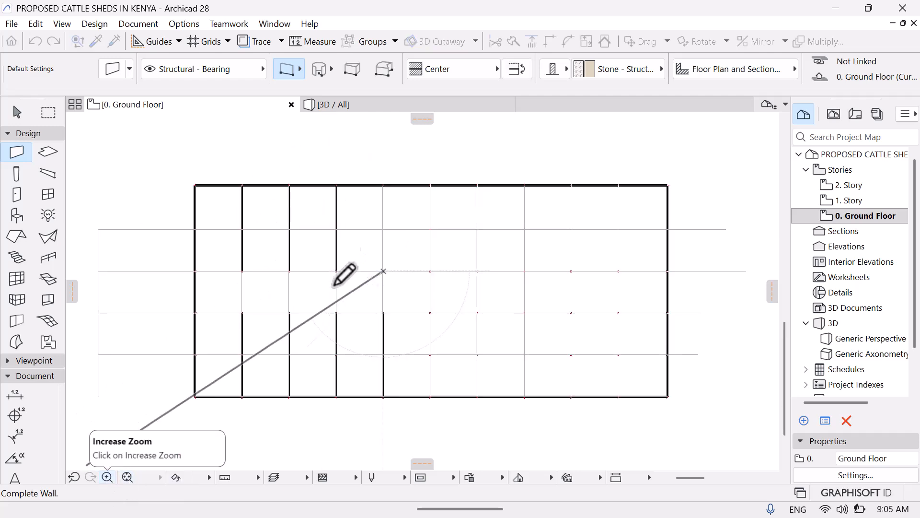
left_click(107, 478)
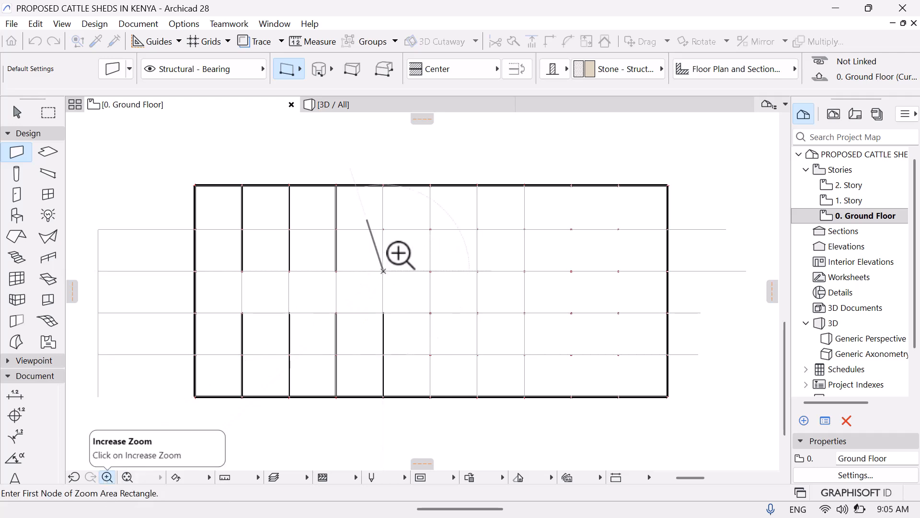
left_click(387, 222)
left_click(402, 249)
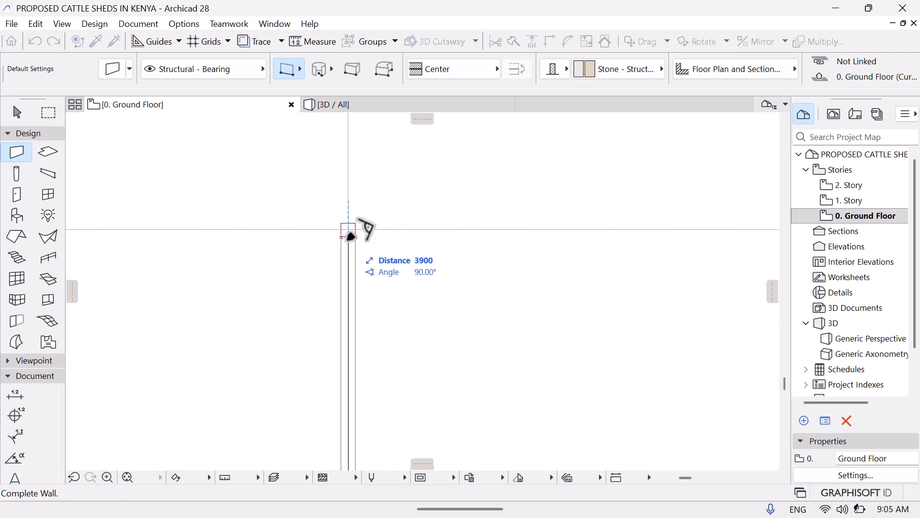
left_click(347, 235)
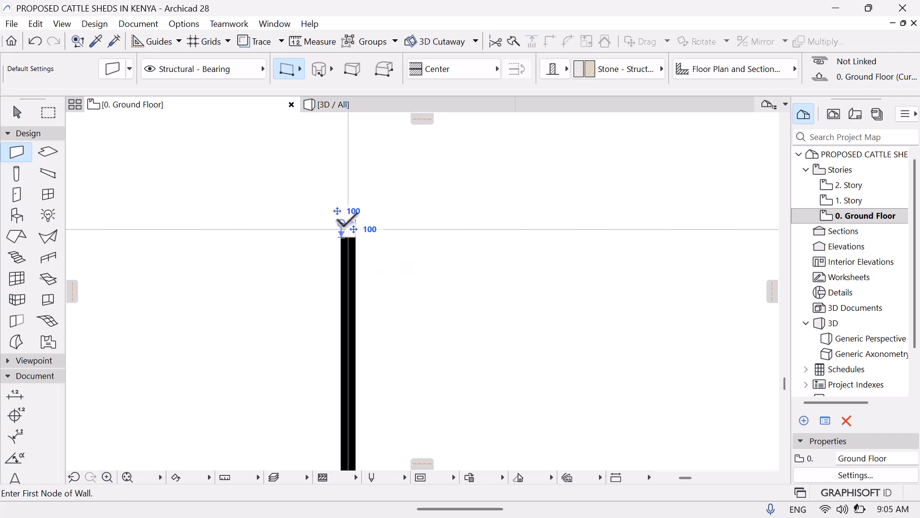
left_click(347, 222)
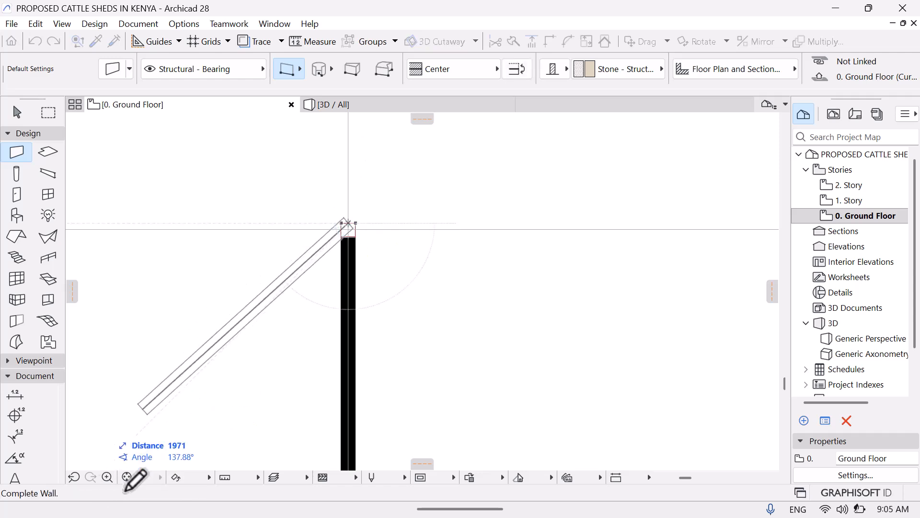
left_click(118, 492)
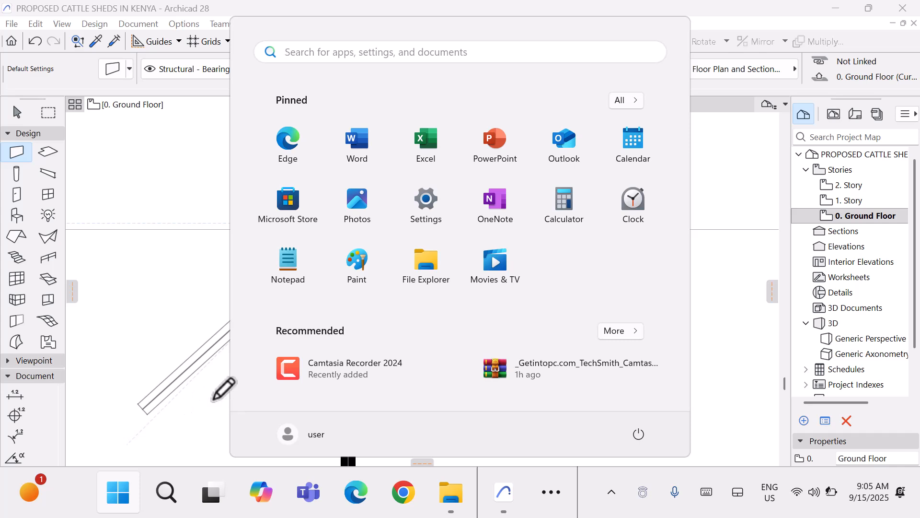
left_click(161, 422)
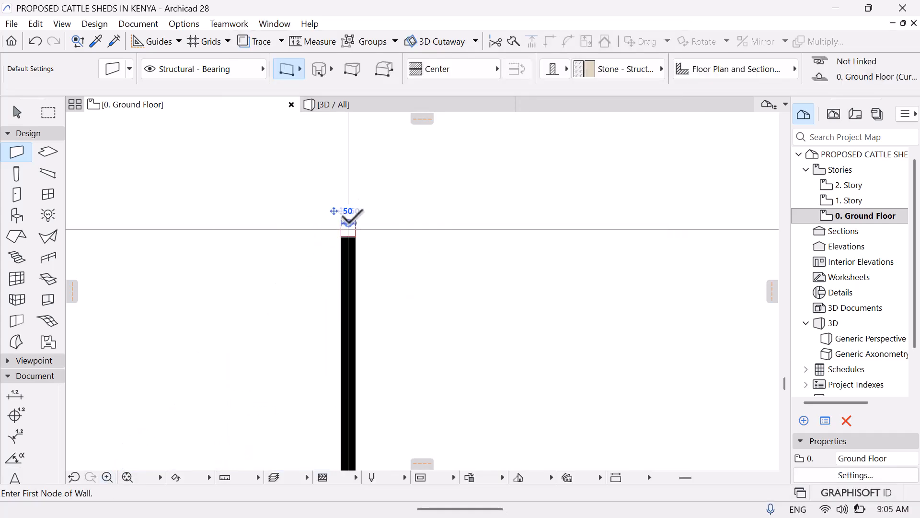
Draw a partition wall on the fourth interior gridline, from the fourth interior column's upper face to the upper perimeter column's lower face
left_click(348, 222)
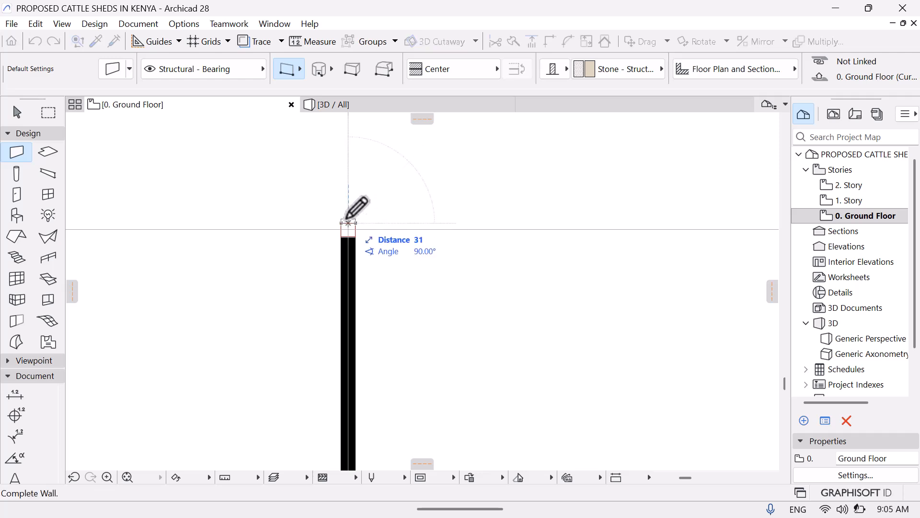
left_click(127, 478)
left_click(107, 477)
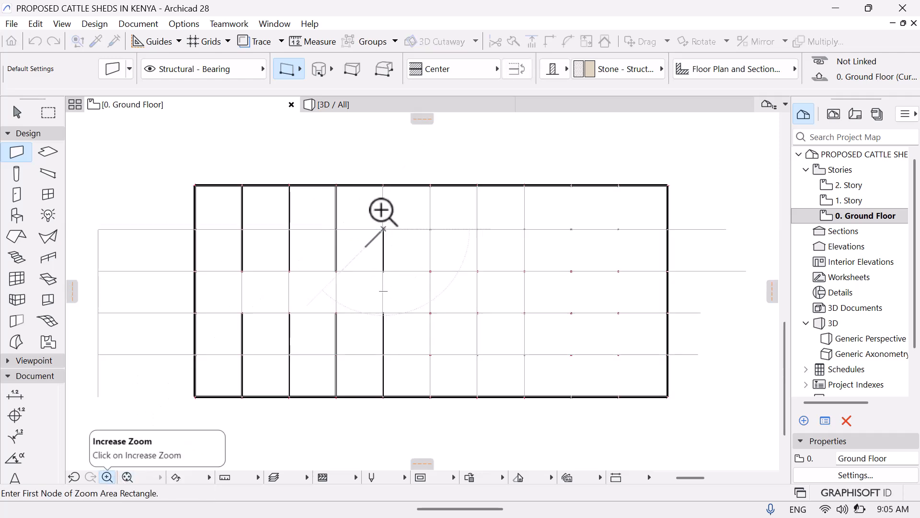
left_click(374, 178)
left_click(405, 204)
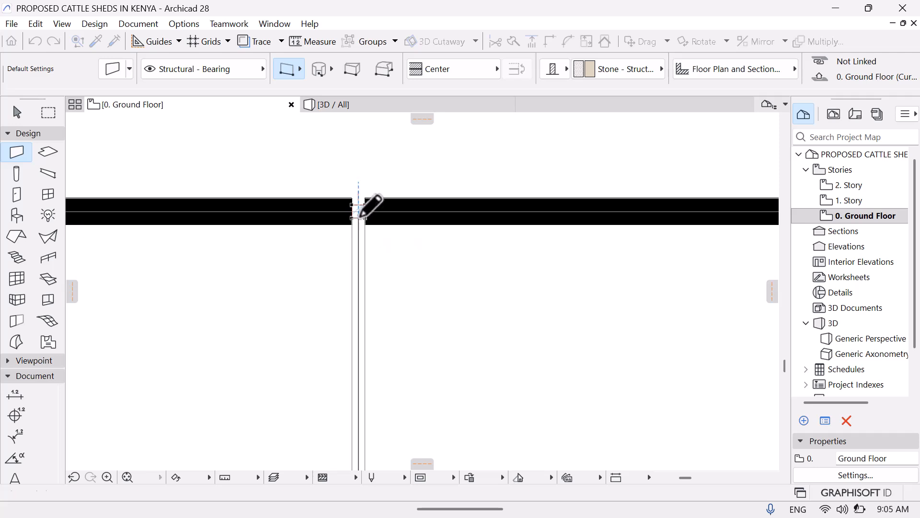
left_click(360, 215)
key("Escape")
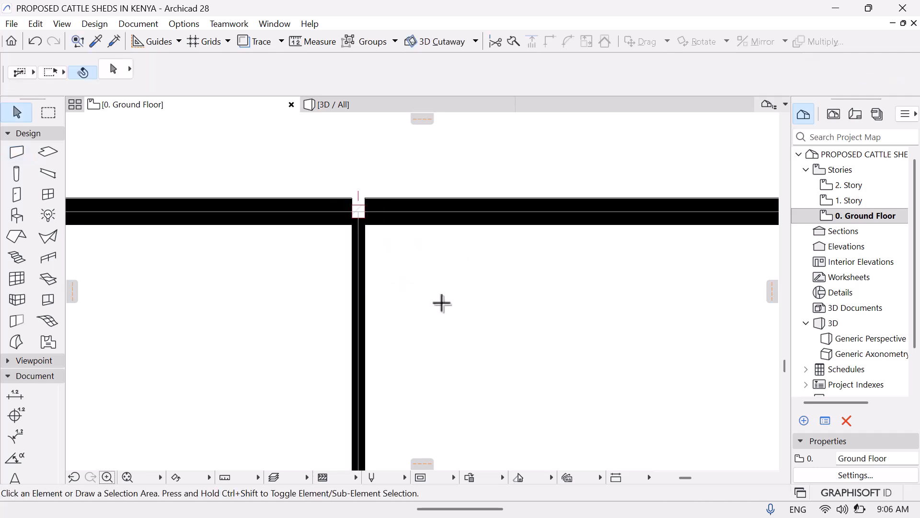
Draw a partition wall on the fifth interior gridline, from the lower perimeter column's upper face to the first interior column's lower face
left_click(126, 476)
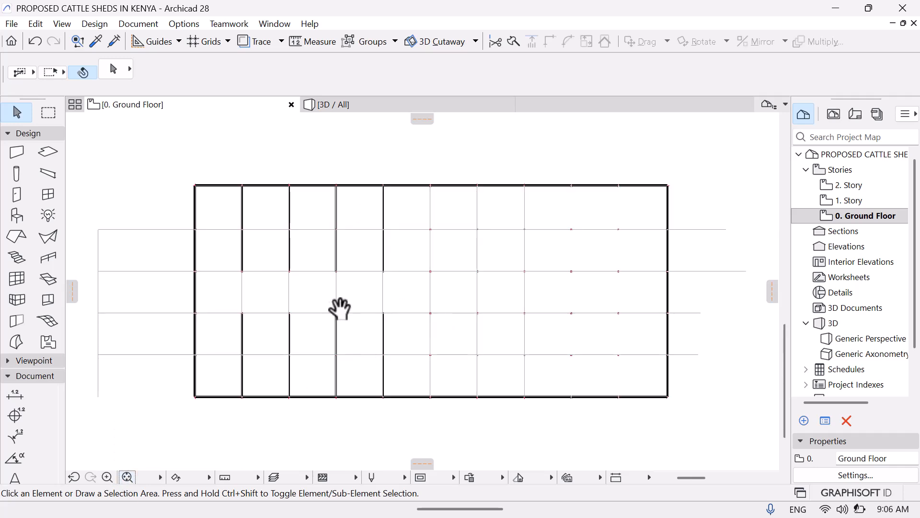
middle_click_drag(347, 307, 327, 317)
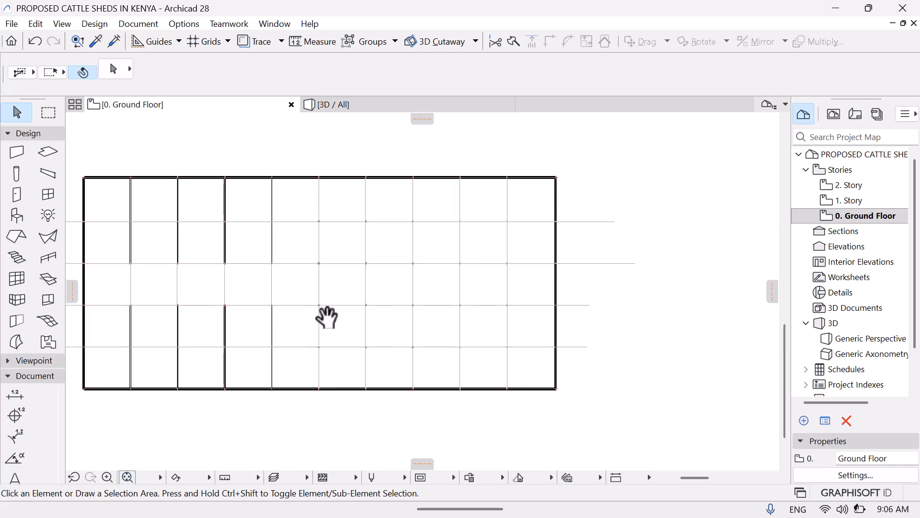
left_click(107, 477)
left_click(298, 369)
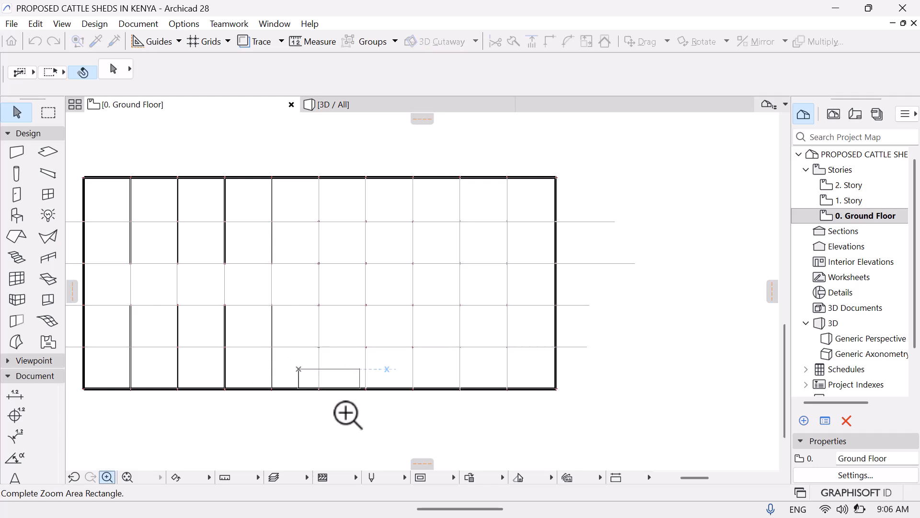
left_click(344, 413)
middle_click_drag(465, 221, 293, 373)
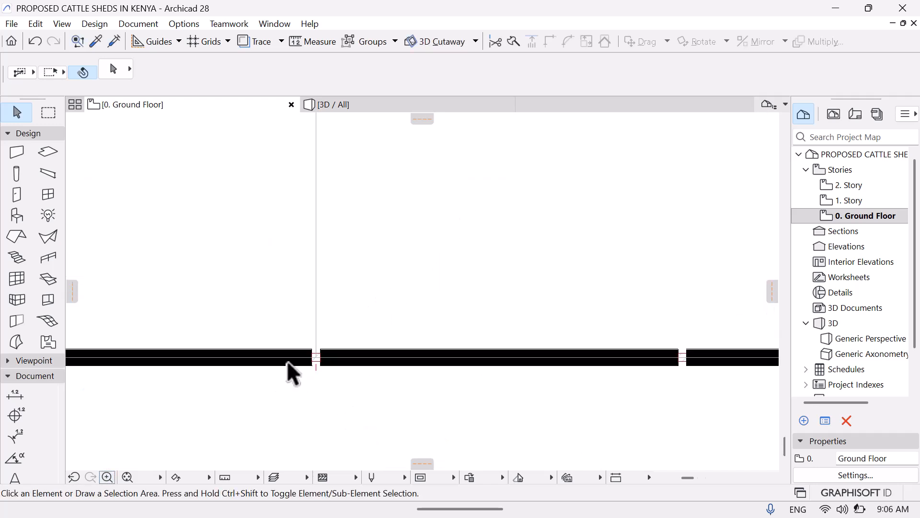
left_click(107, 477)
left_click(287, 323)
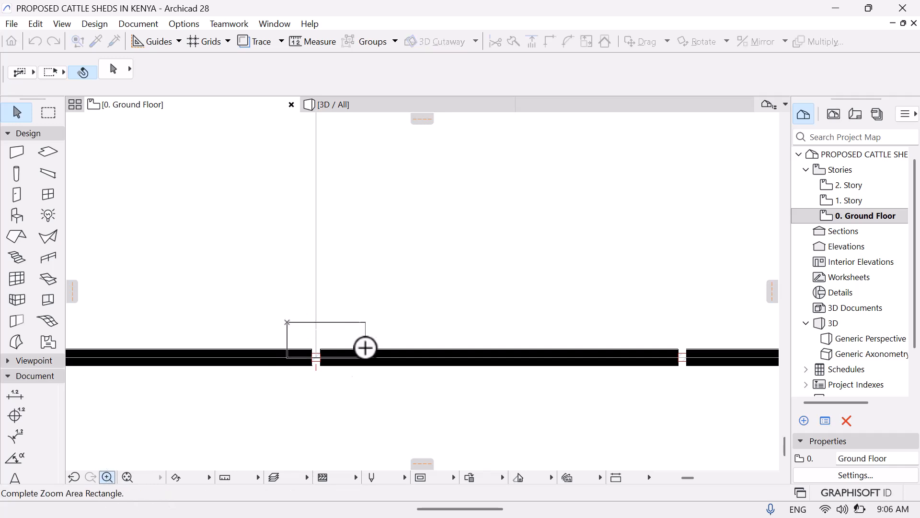
left_click(354, 398)
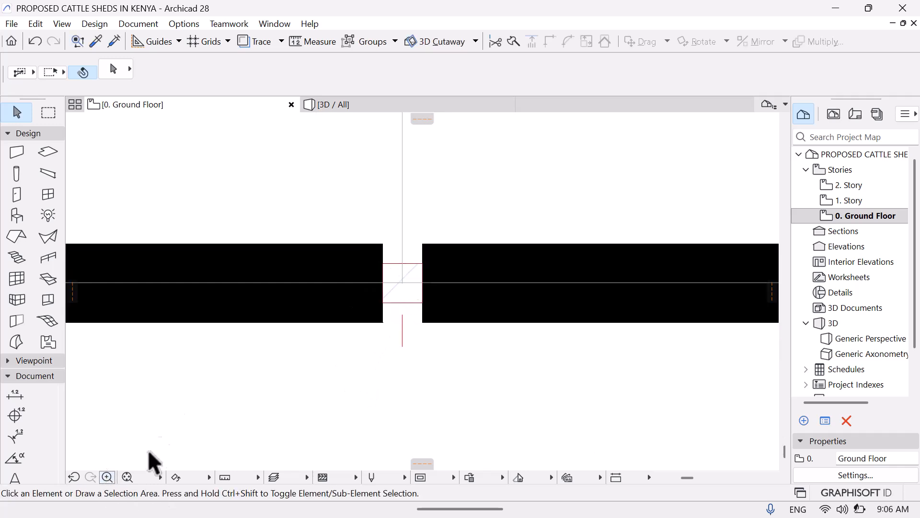
left_click(22, 152)
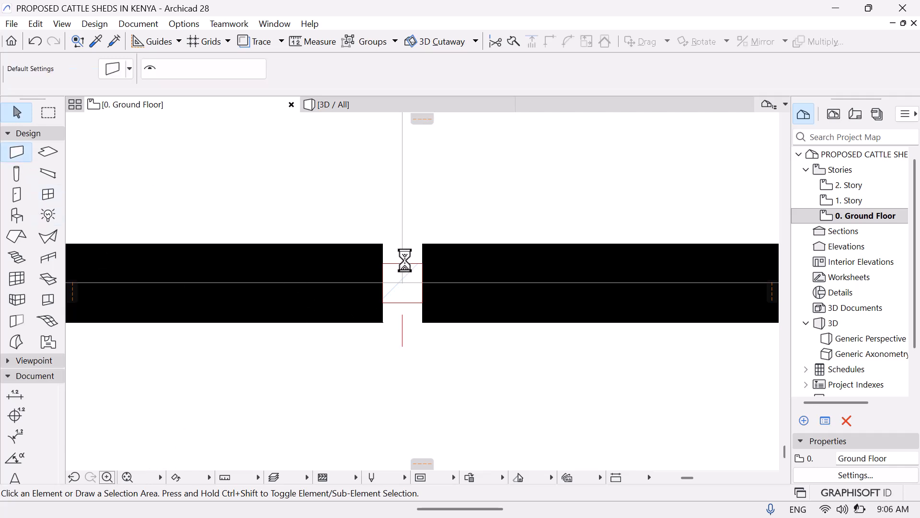
left_click(402, 264)
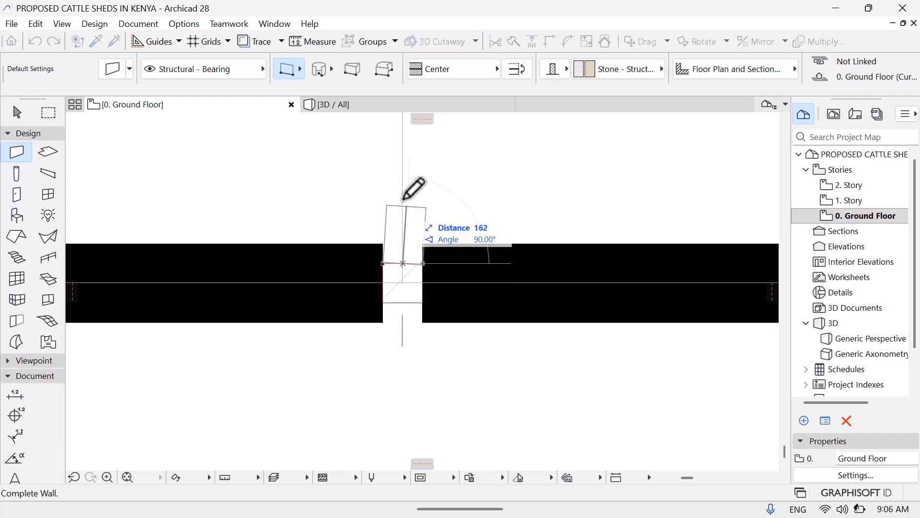
left_click(125, 481)
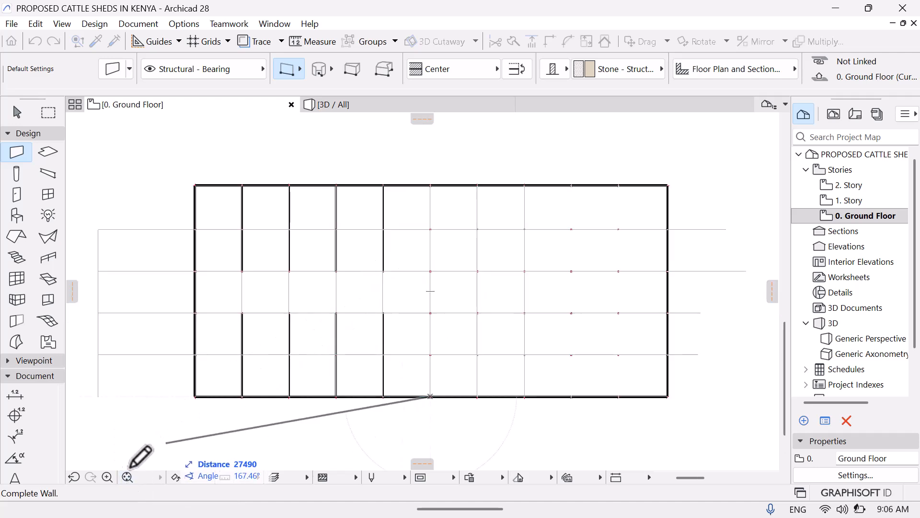
left_click(107, 477)
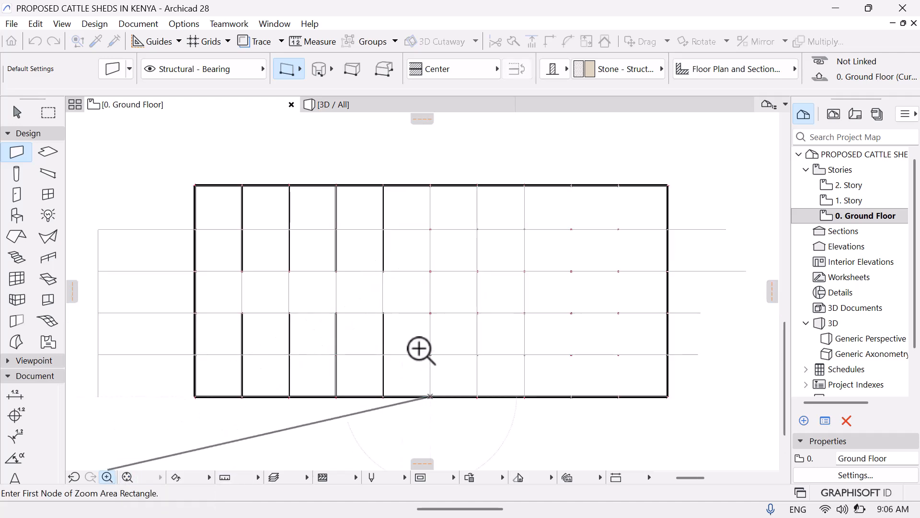
left_click(455, 365)
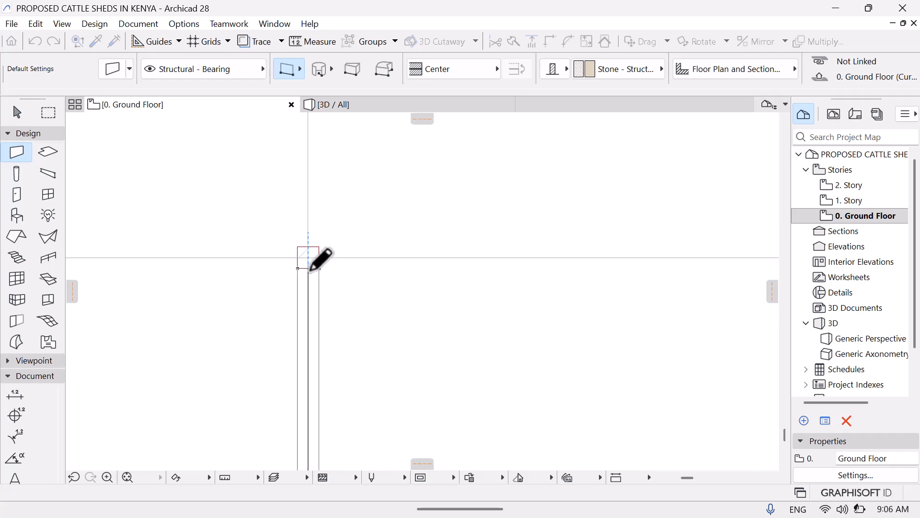
left_click(309, 268)
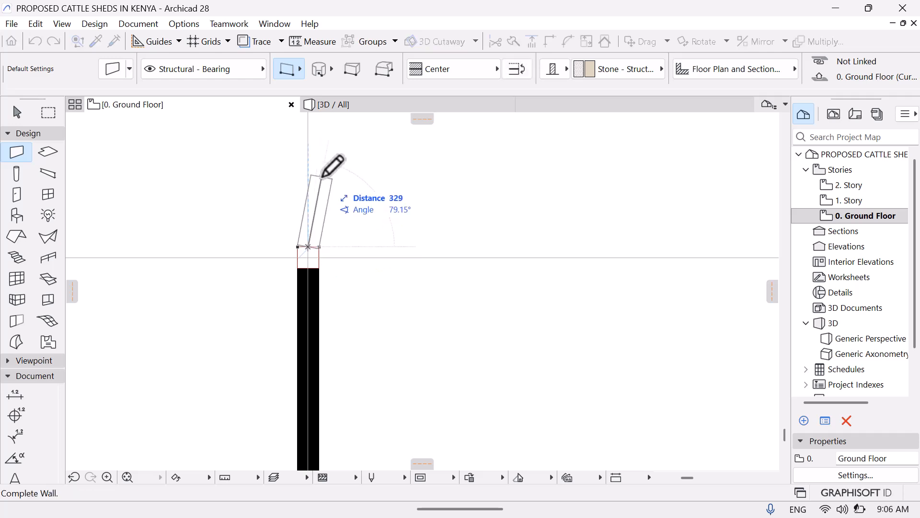
Draw a partition wall about 3900 mm long on the fifth interior gridline, from the first interior column's upper face to the second column's lower face
left_click(127, 478)
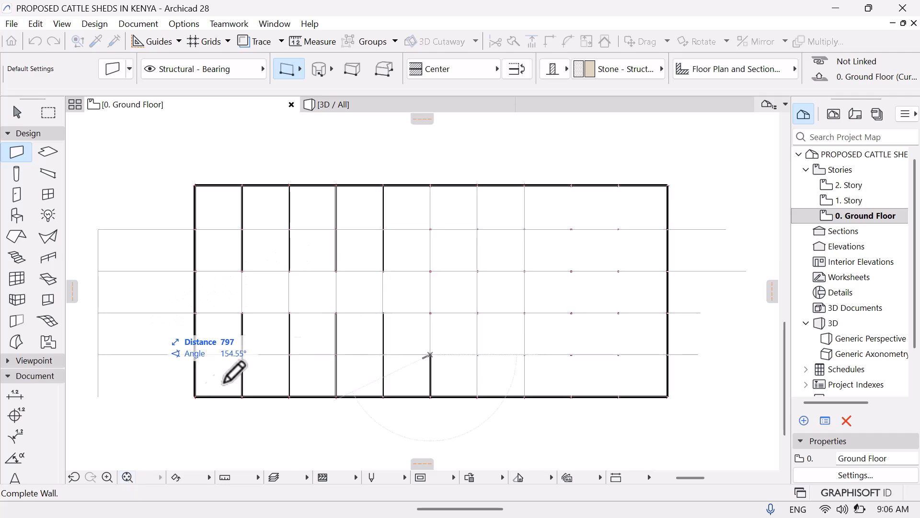
left_click(107, 477)
left_click(419, 289)
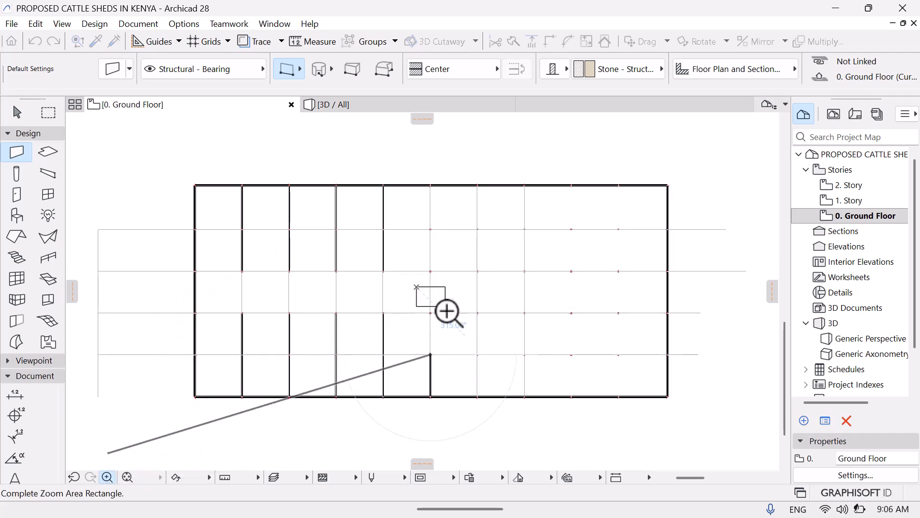
left_click(446, 321)
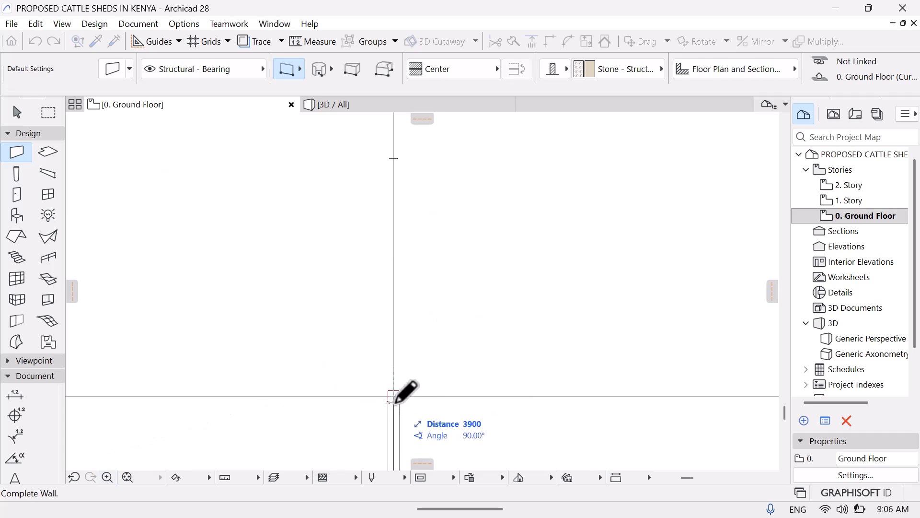
left_click(394, 398)
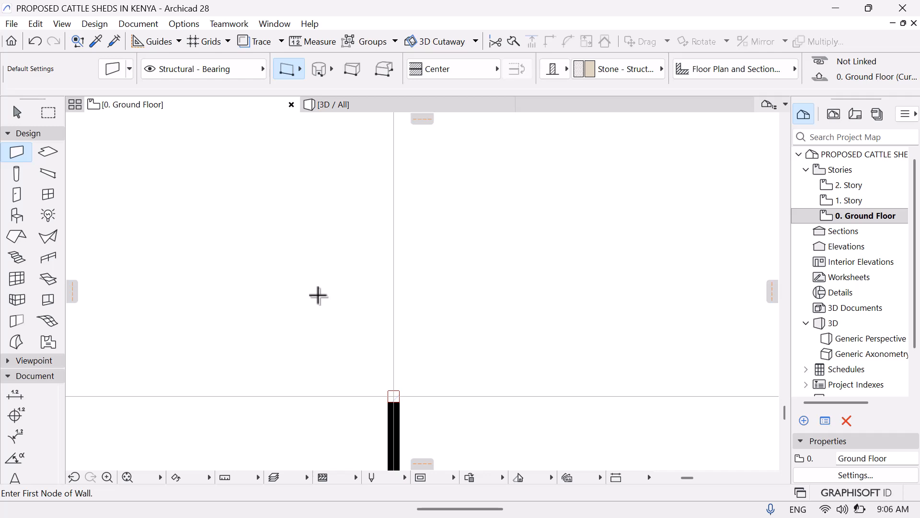
Draw a partition wall on the fifth interior gridline, from the third interior column's upper face to the fourth column's lower face
middle_click_drag(319, 295, 310, 443)
middle_click_drag(336, 233, 288, 382)
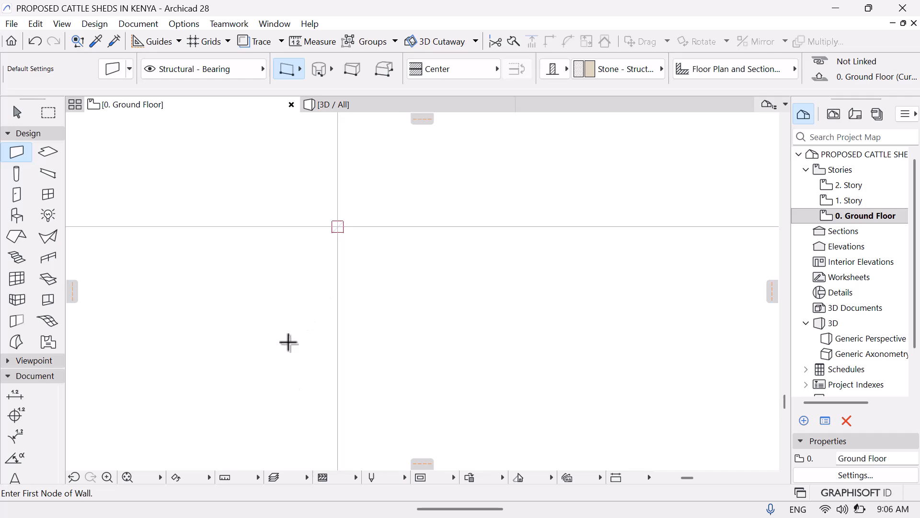
left_click(306, 344)
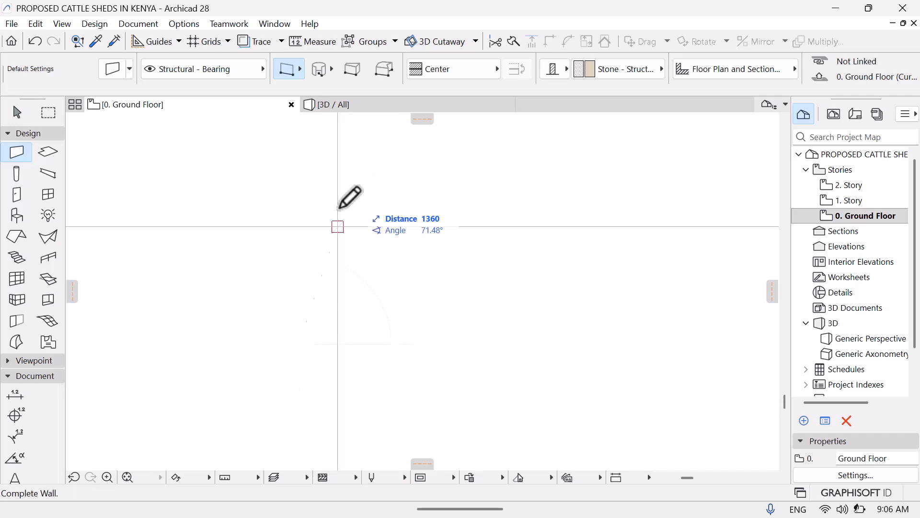
key("Escape")
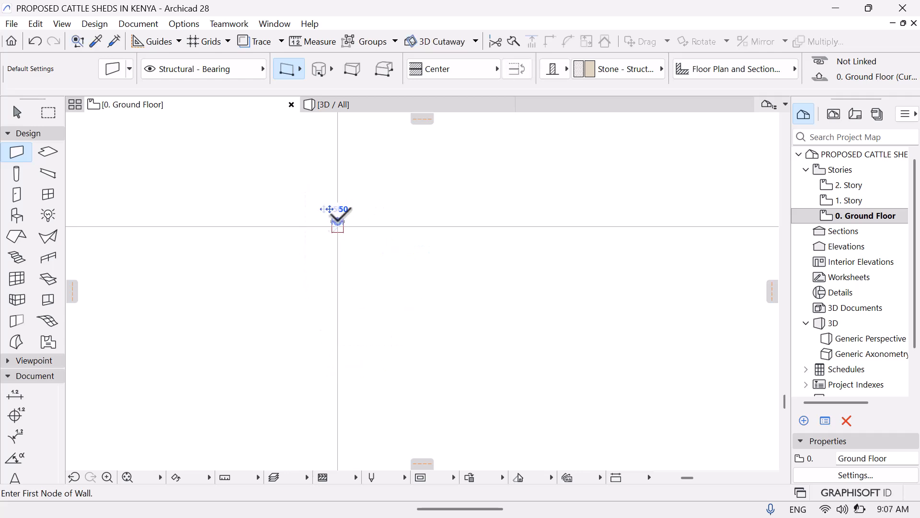
left_click(337, 221)
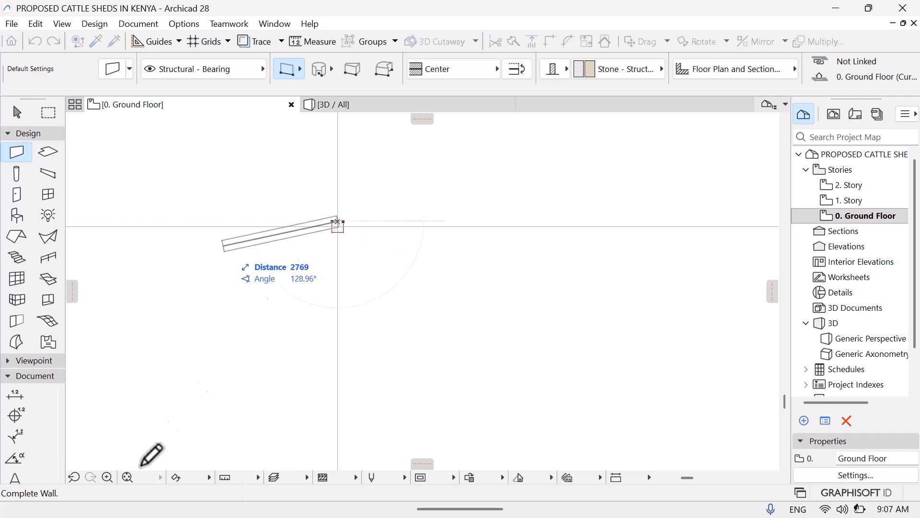
left_click(126, 477)
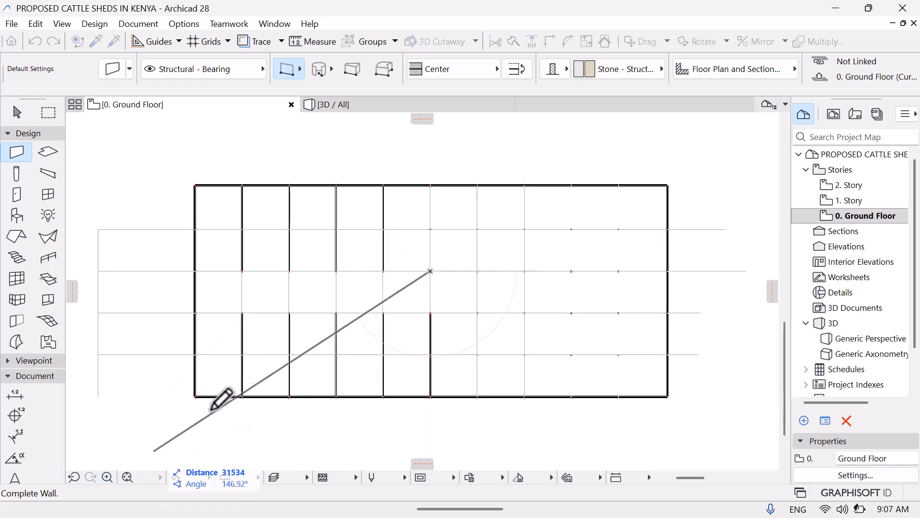
left_click(107, 478)
left_click(421, 217)
left_click(459, 257)
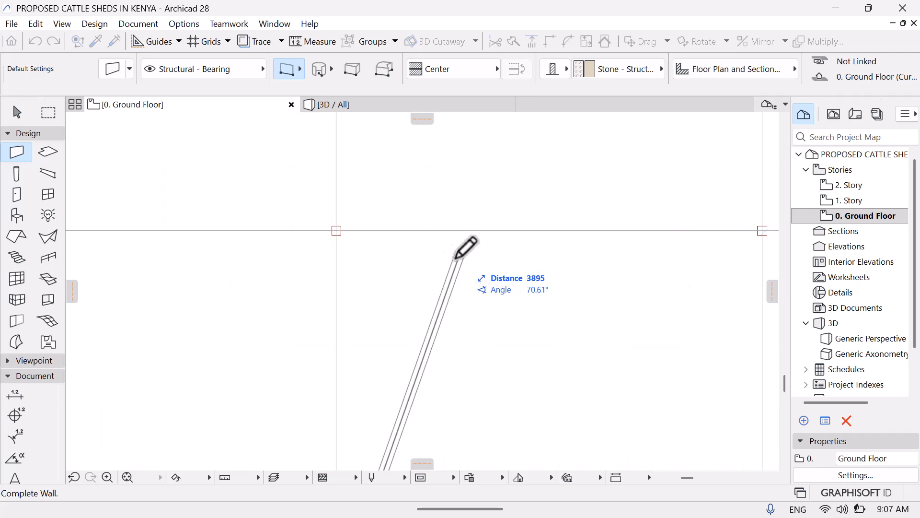
left_click(107, 476)
left_click(294, 182)
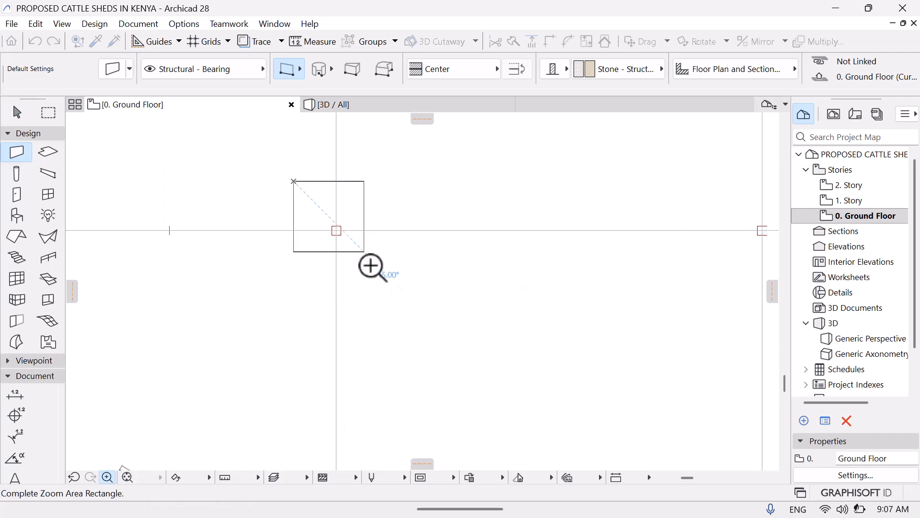
left_click(378, 287)
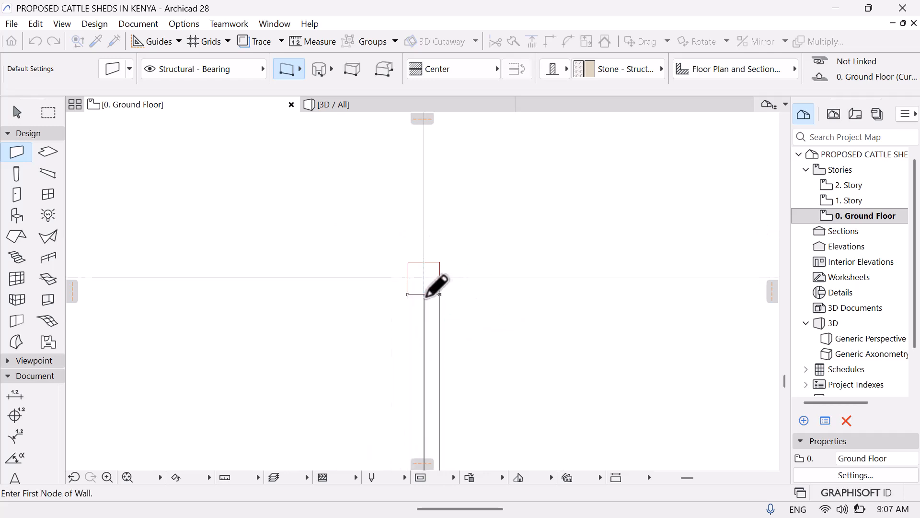
left_click(424, 293)
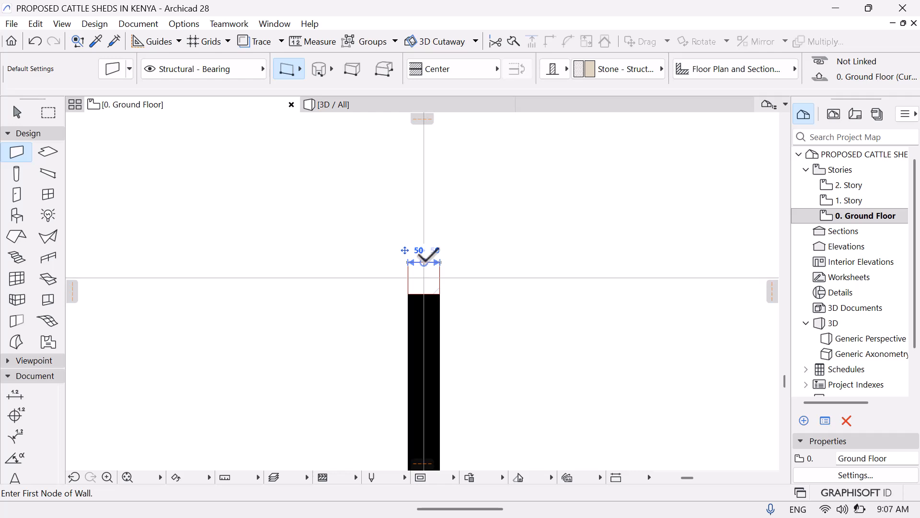
Draw a partition wall about 4100 mm long on the fifth interior gridline, from the fourth interior column's upper face to the upper perimeter column's lower face
left_click(424, 261)
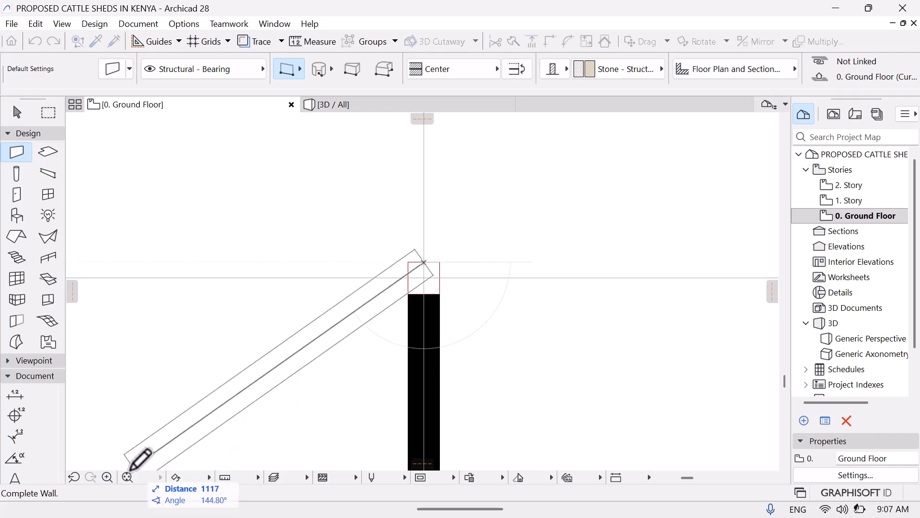
left_click(127, 477)
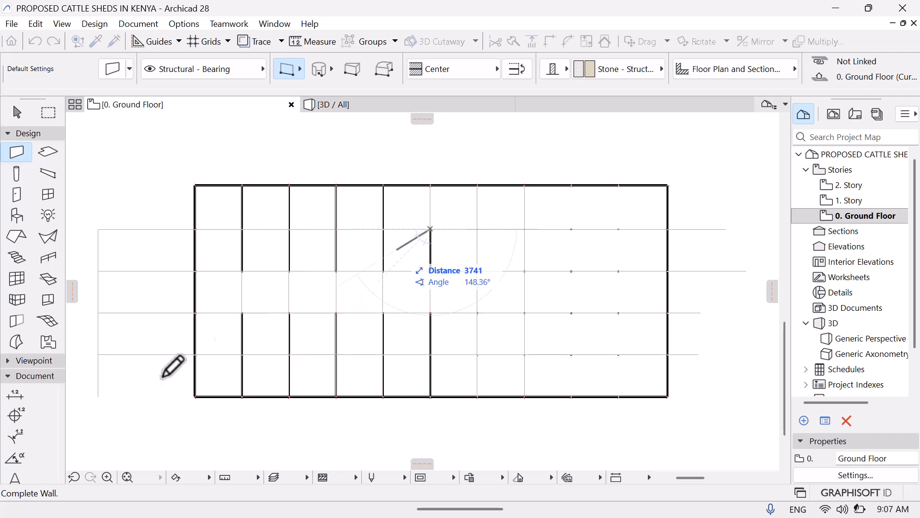
left_click(107, 477)
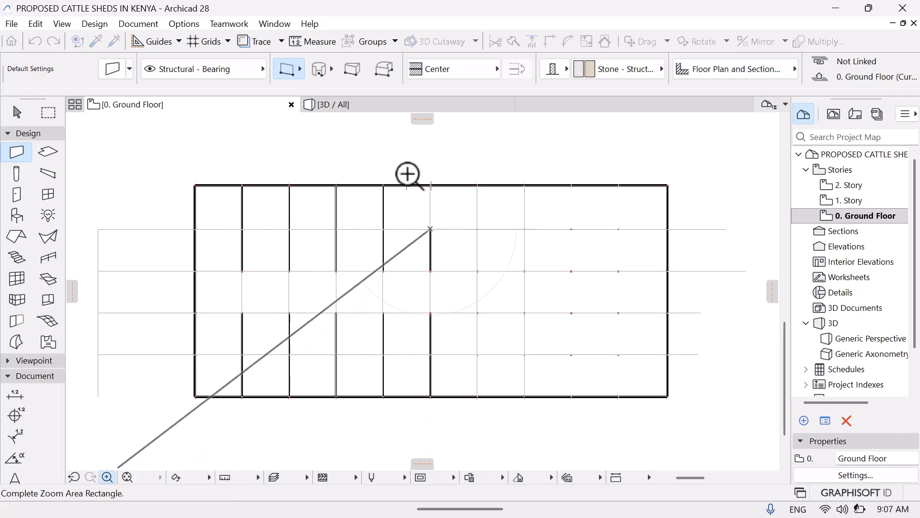
left_click(453, 200)
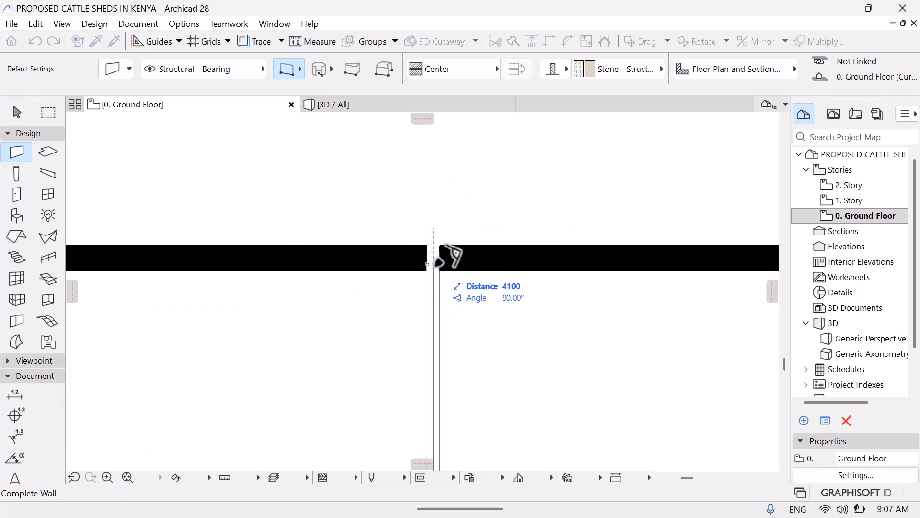
key("Escape")
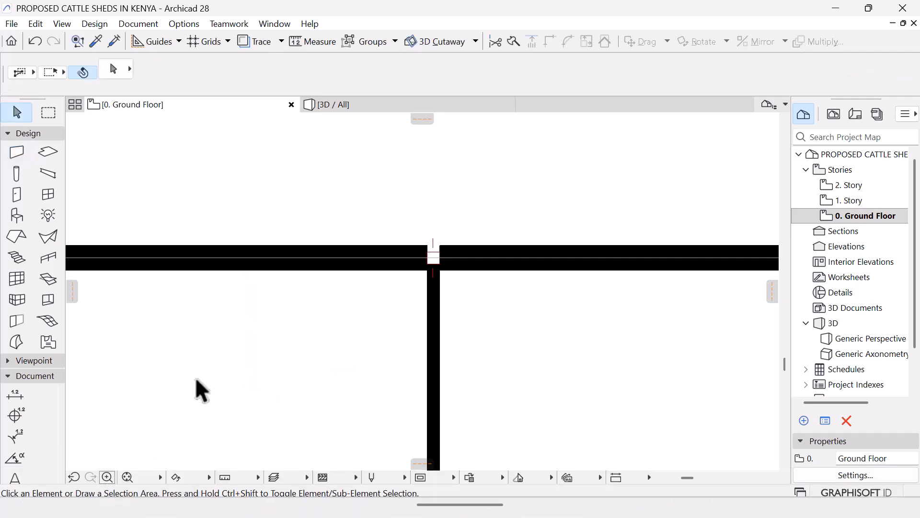
Draw one continuous partition wall on the sixth interior gridline, from the lower perimeter column's upper face to the second interior column's lower face
left_click(127, 477)
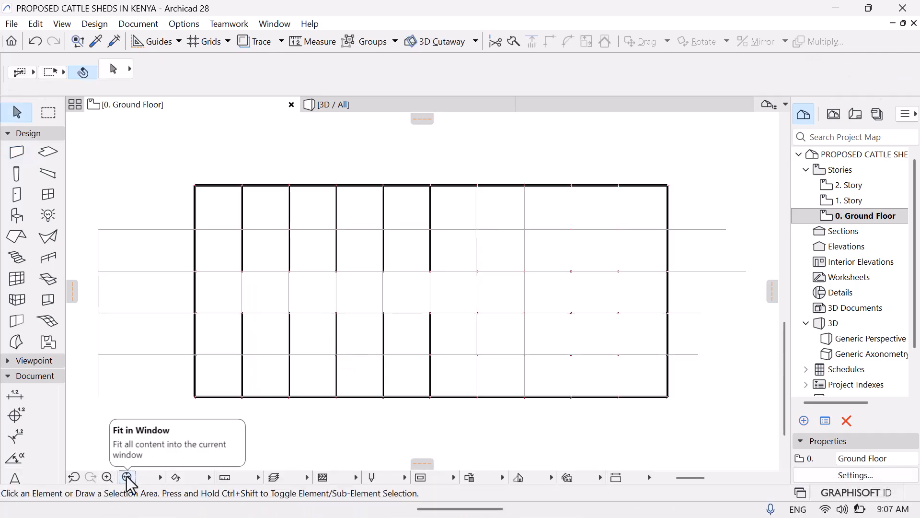
middle_click_drag(401, 384, 261, 380)
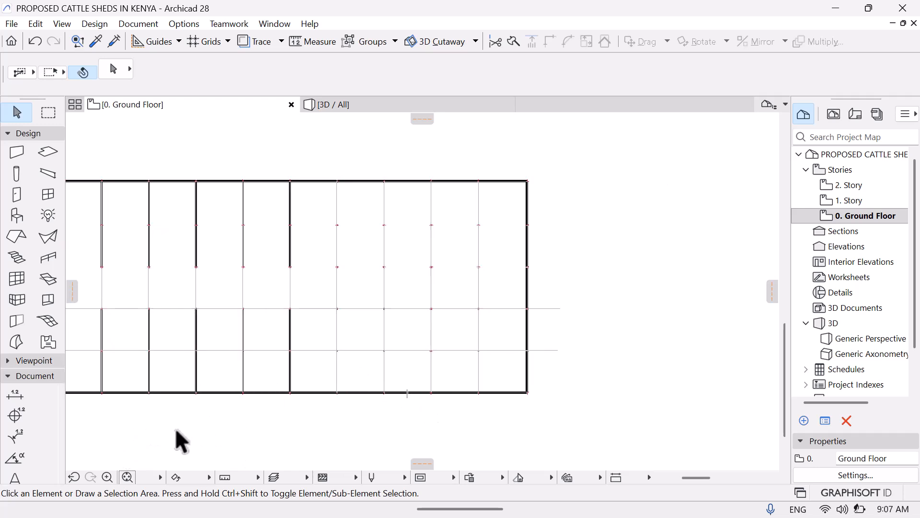
left_click(107, 477)
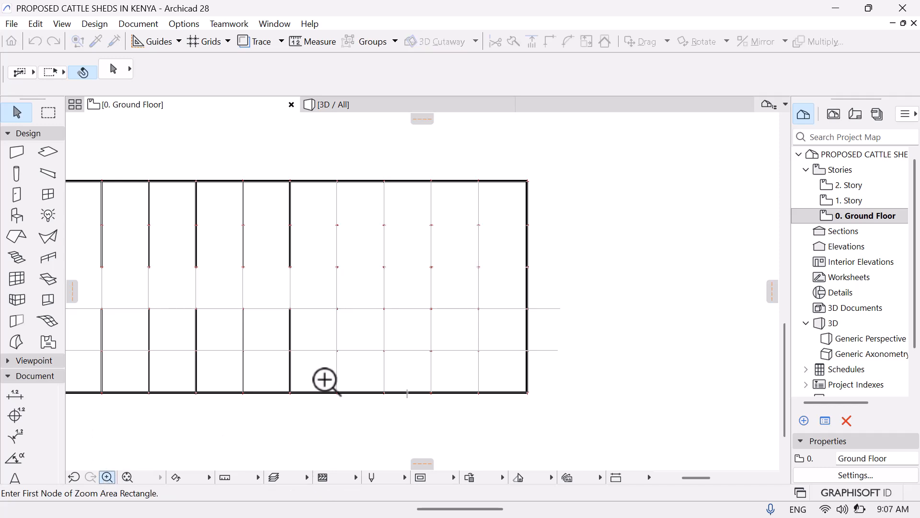
left_click(319, 380)
left_click(369, 411)
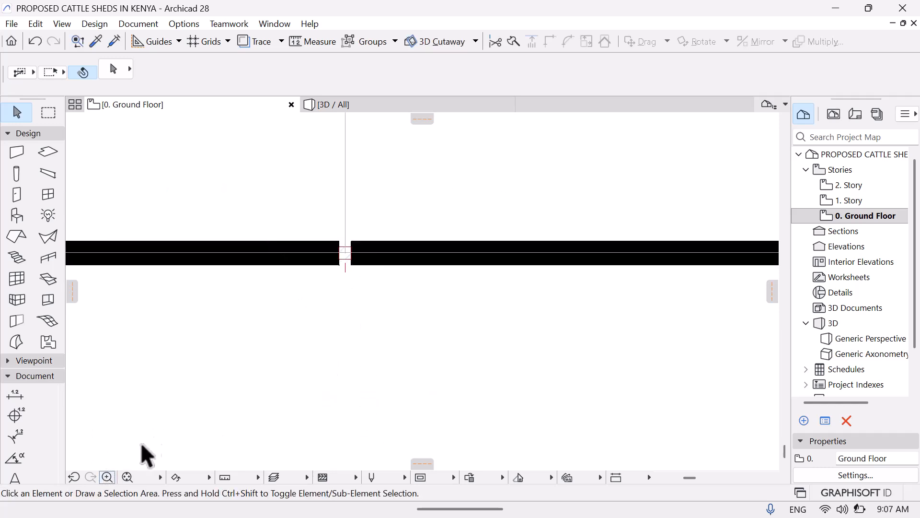
left_click(108, 477)
left_click(326, 201)
left_click(388, 297)
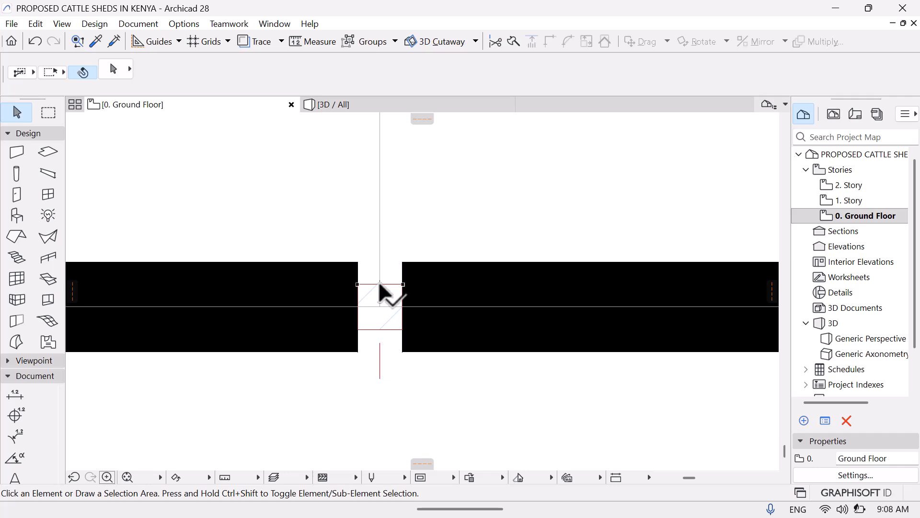
left_click(378, 284)
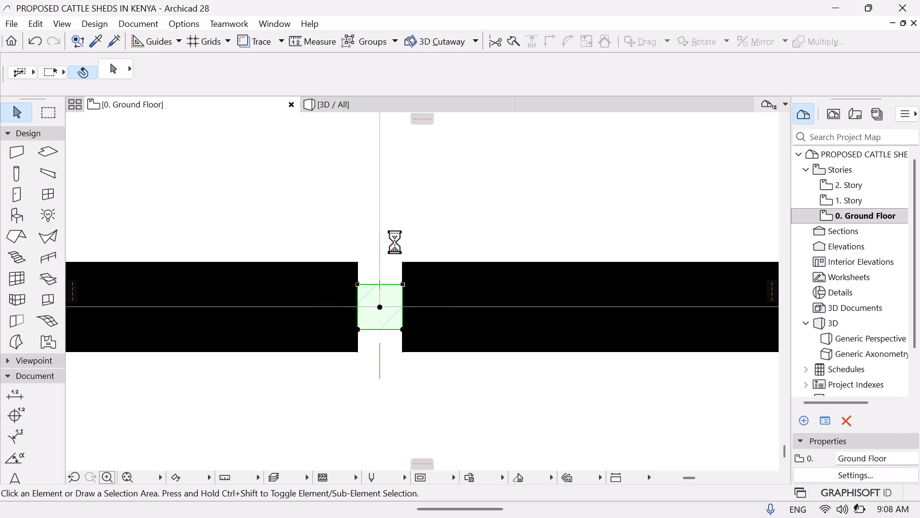
left_click(182, 212)
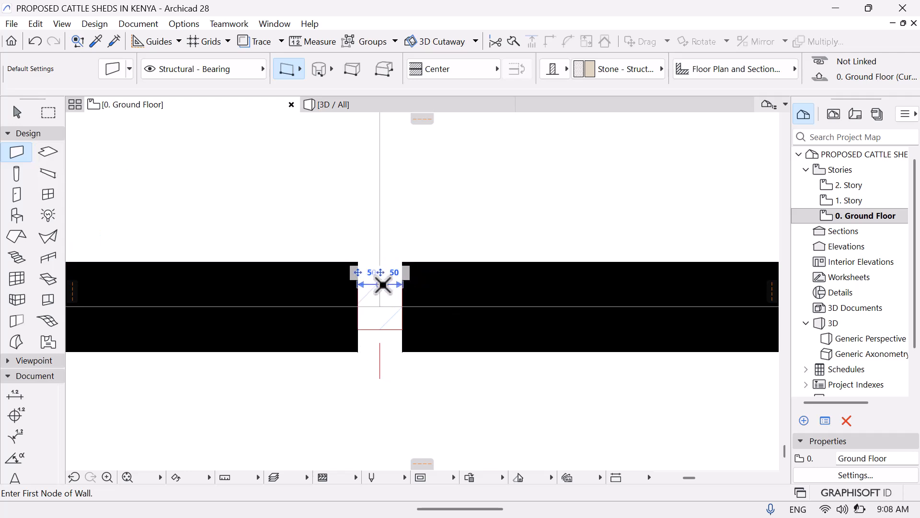
left_click(380, 284)
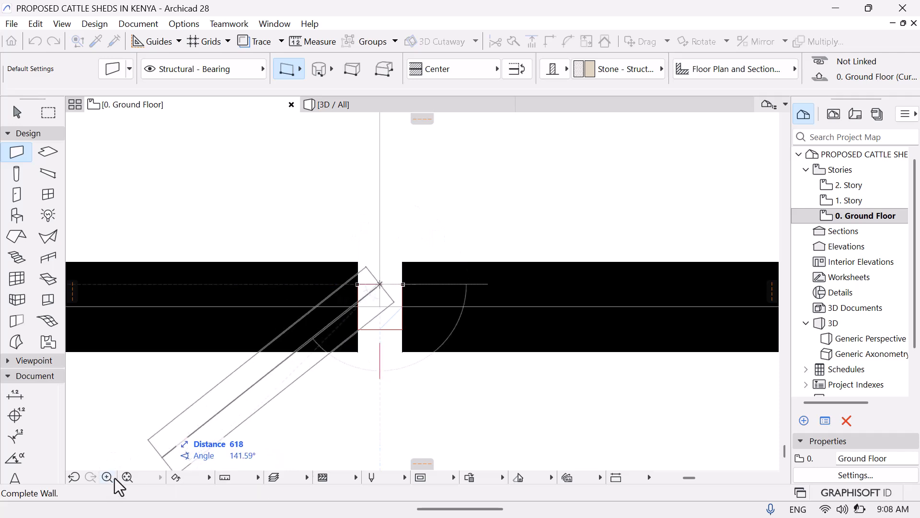
left_click(126, 477)
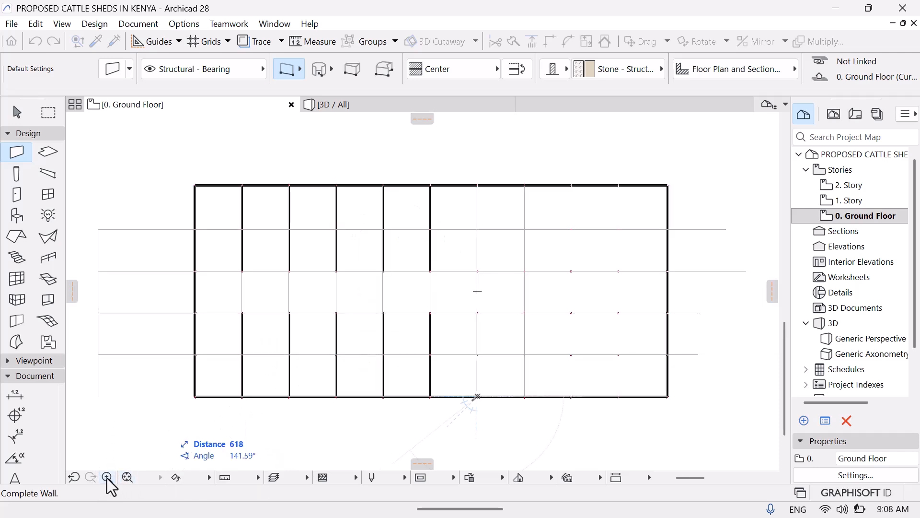
left_click(107, 477)
left_click(469, 304)
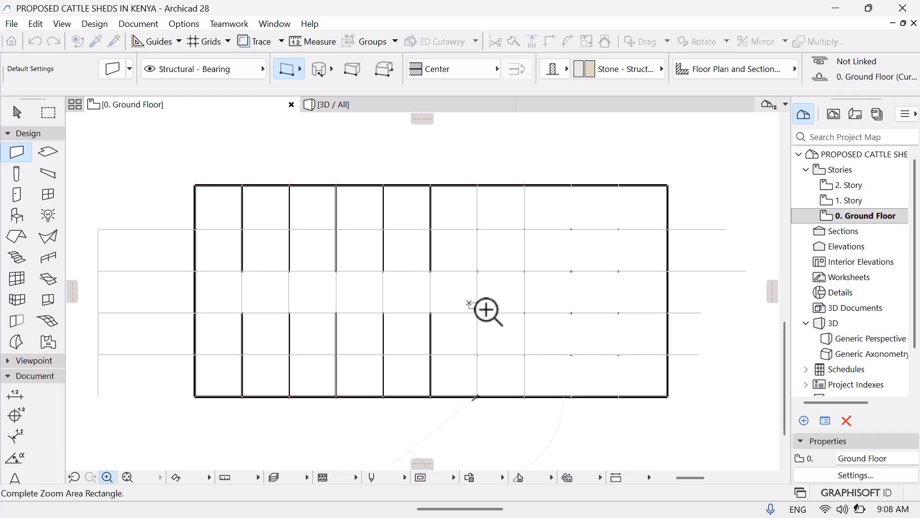
left_click(492, 325)
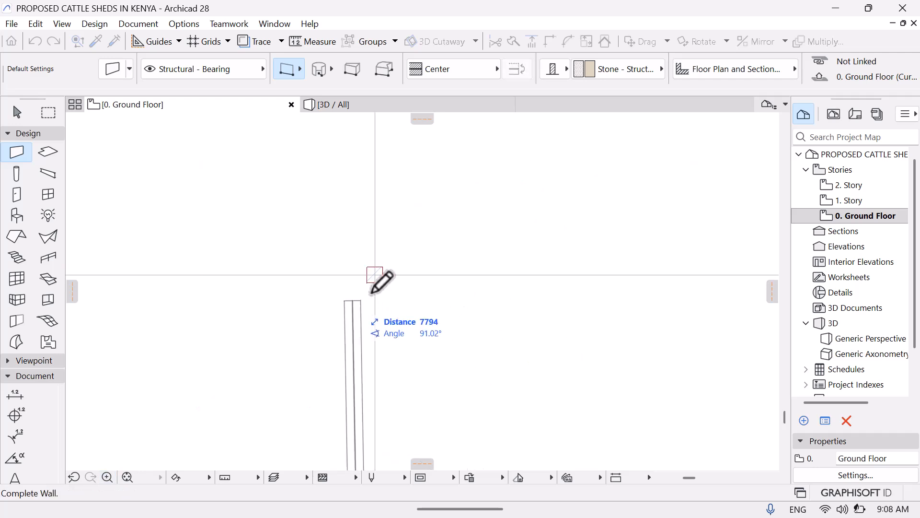
left_click(377, 278)
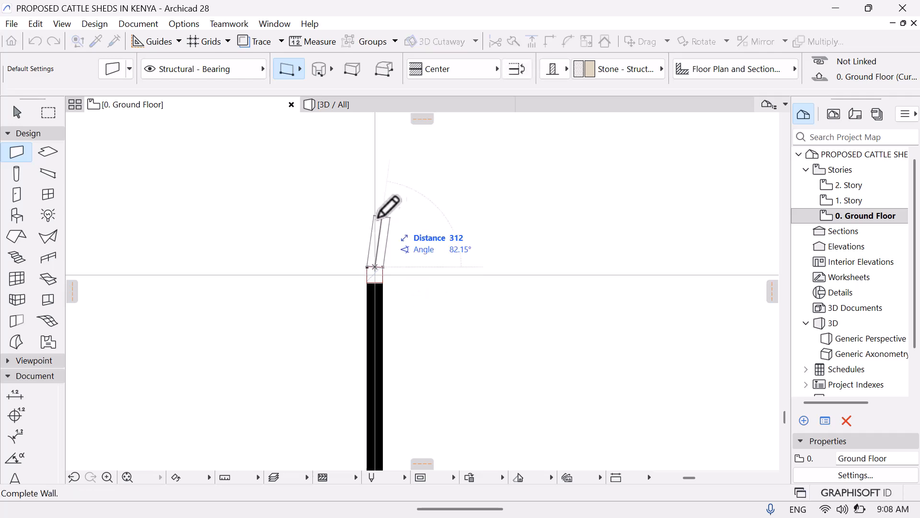
left_click(128, 477)
key("Escape")
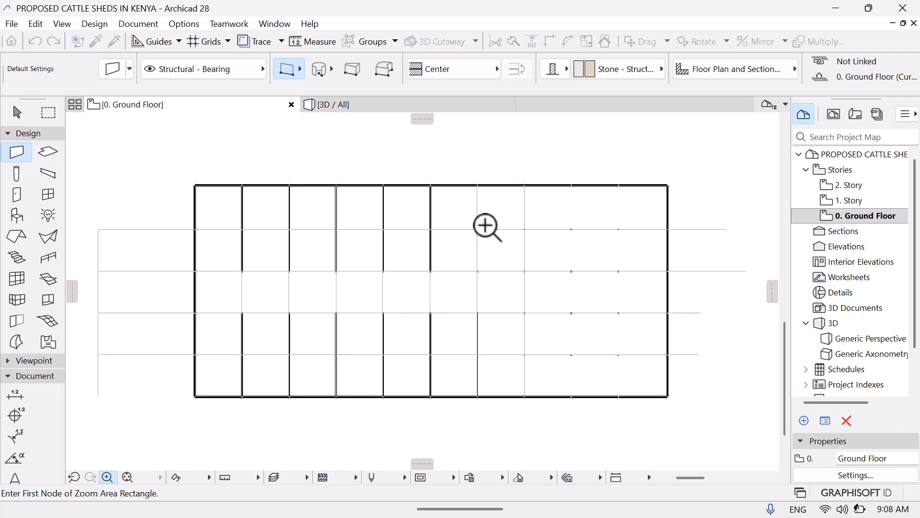
Draw a partition wall about 3900 mm long on the sixth interior gridline, from the third interior column's upper face to the fourth column's lower face
left_click(462, 252)
left_click(493, 281)
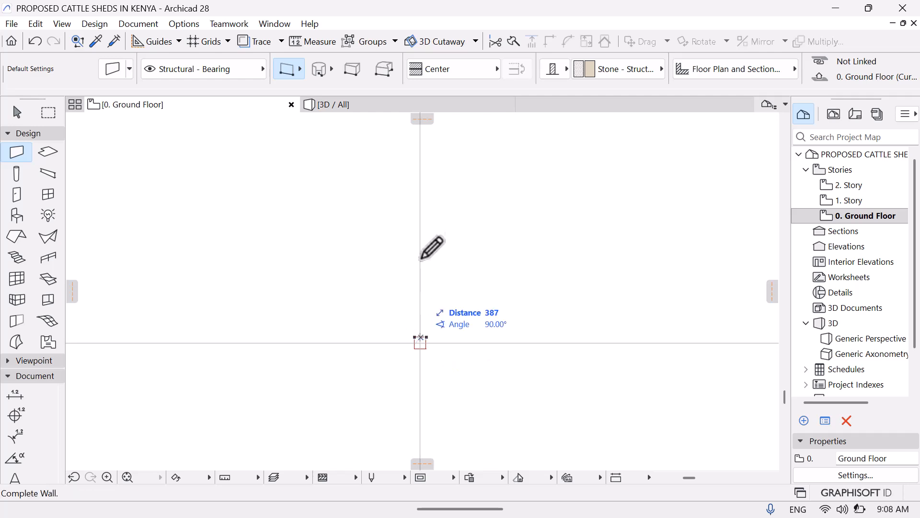
middle_click_drag(411, 160, 328, 330)
middle_click_drag(352, 179, 350, 373)
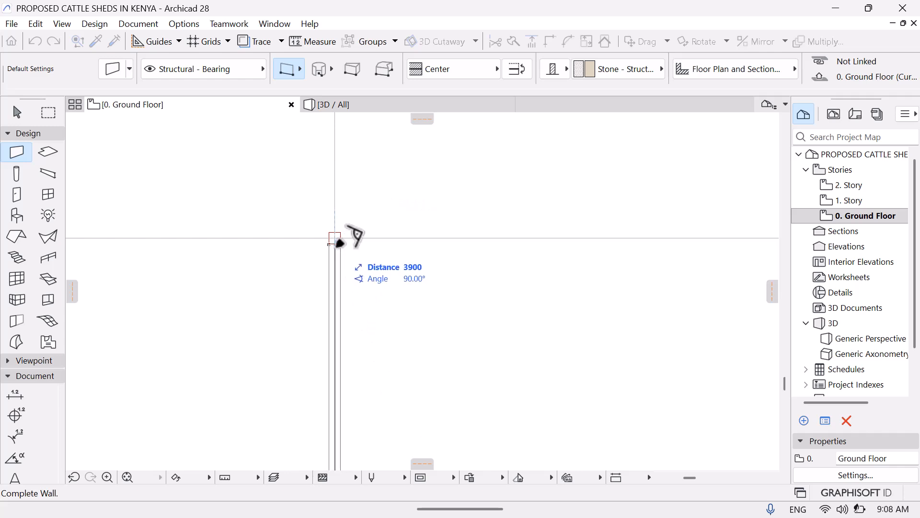
left_click(335, 238)
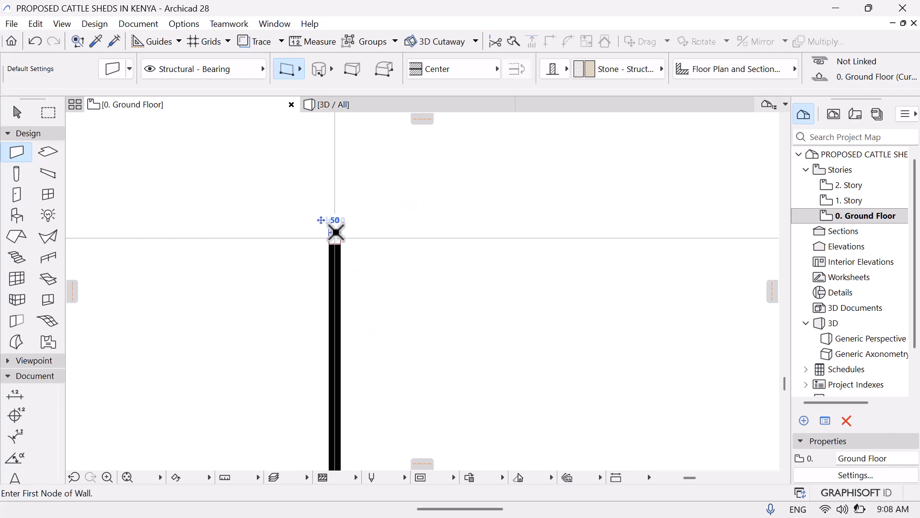
Draw a partition wall about 4050 mm long on the sixth interior gridline, from the fourth interior column's upper face to the upper perimeter wall
left_click(335, 233)
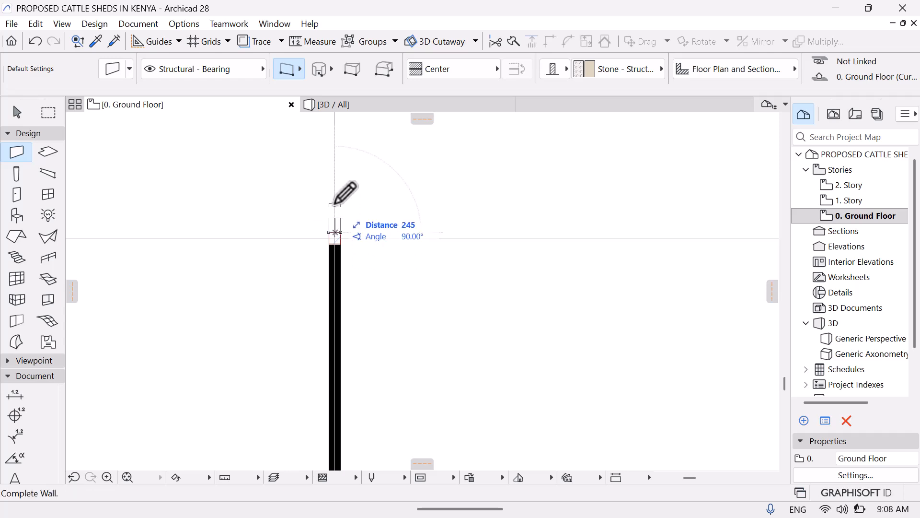
left_click(127, 477)
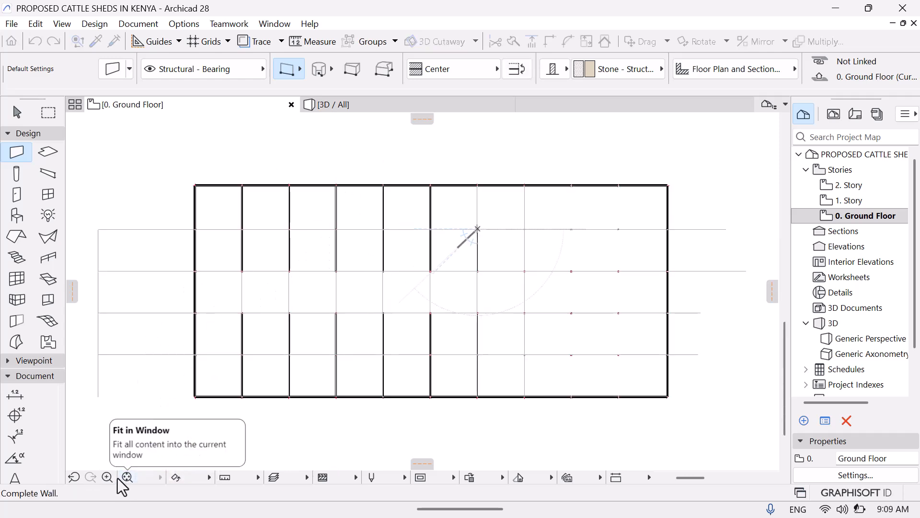
left_click(107, 477)
left_click(453, 174)
left_click(494, 199)
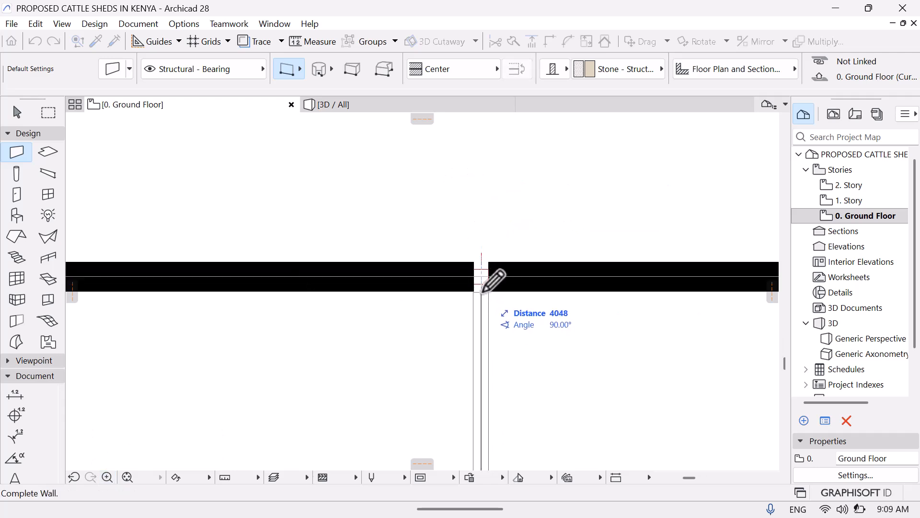
left_click(481, 288)
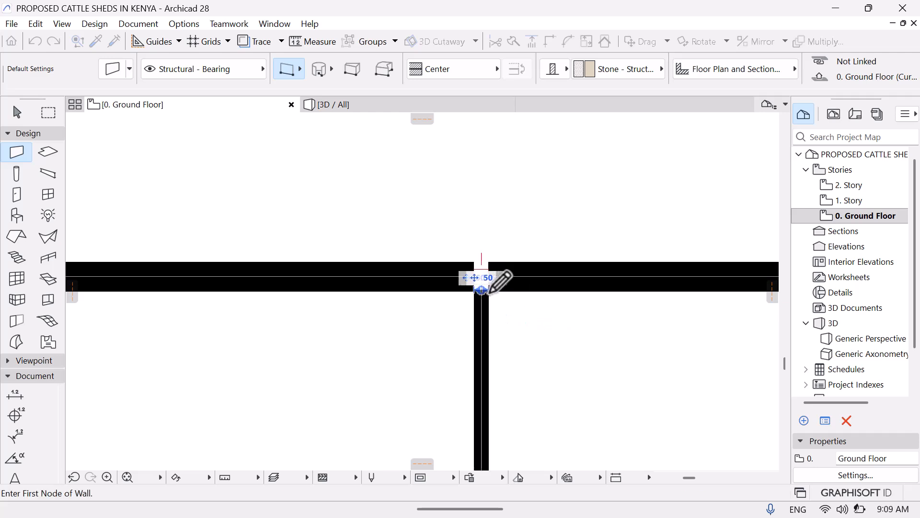
middle_click_drag(330, 374, 232, 305)
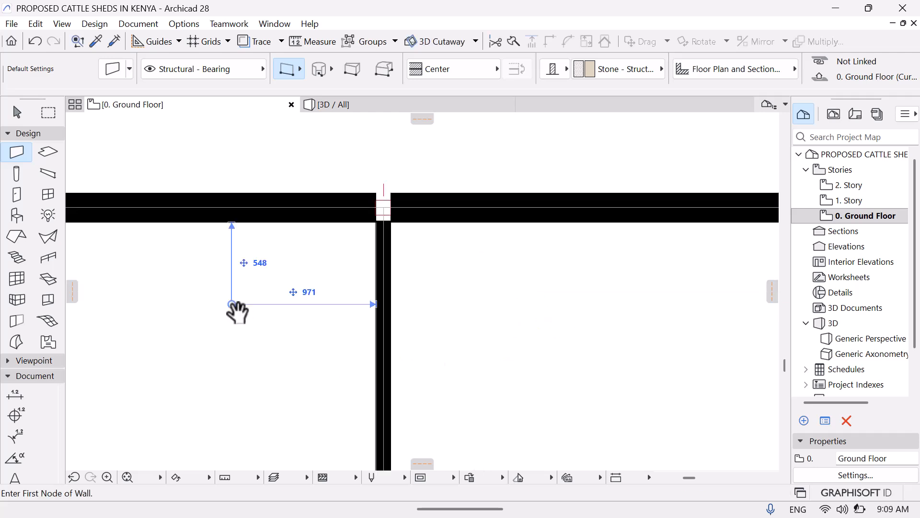
Draw a partition wall about 3900 mm long on the seventh interior gridline, from the lower perimeter column's upper face to the first interior column's lower face
left_click(126, 478)
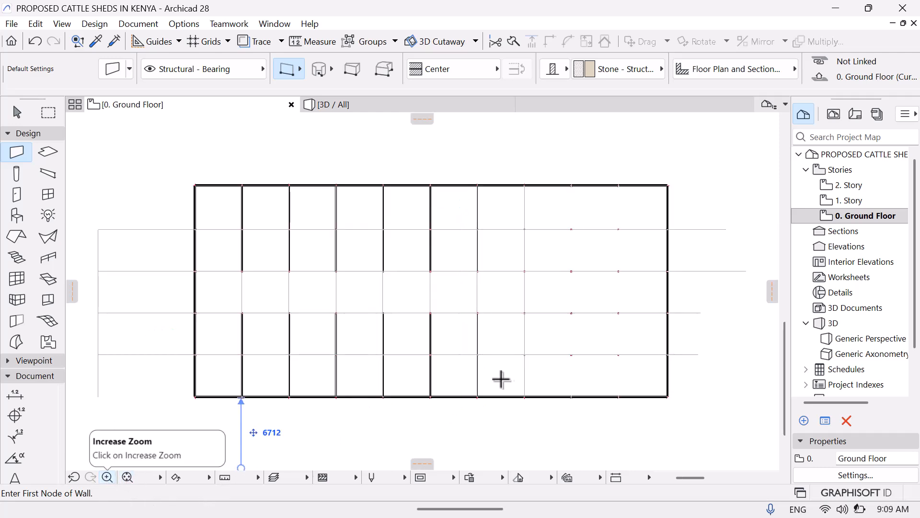
left_click(108, 476)
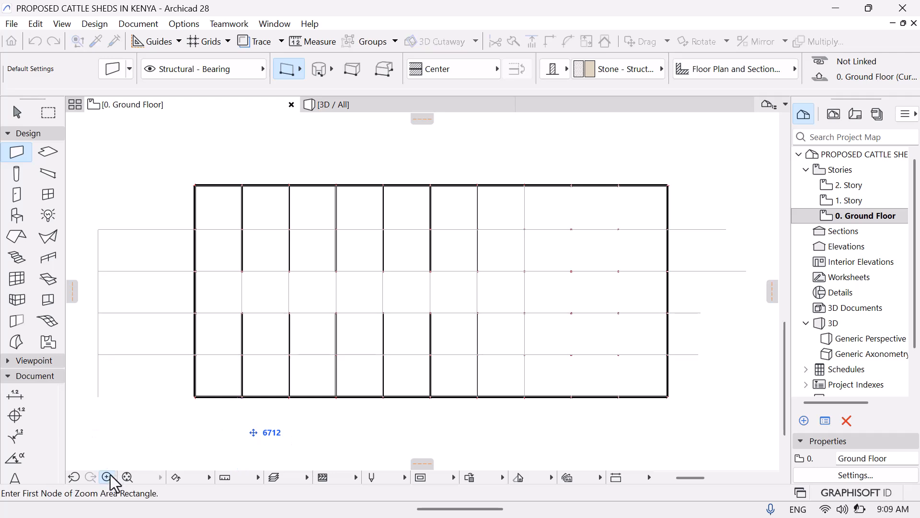
left_click(512, 384)
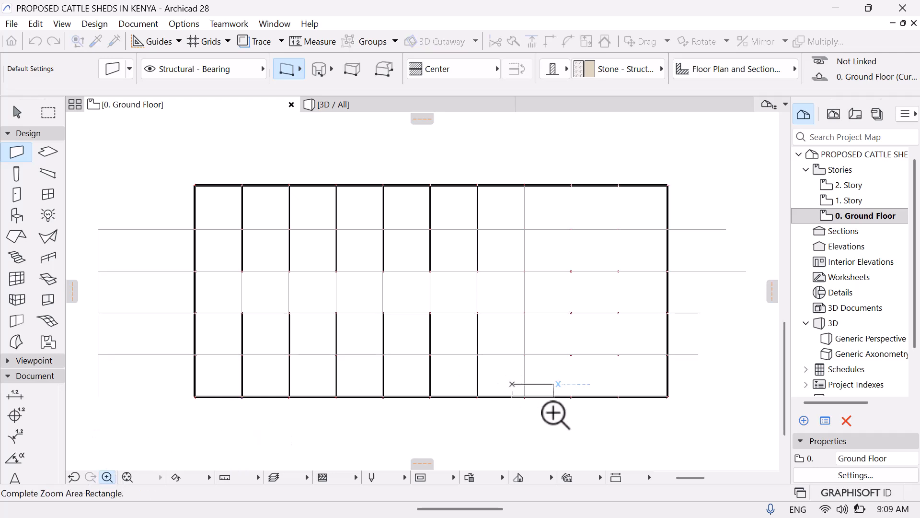
left_click(554, 413)
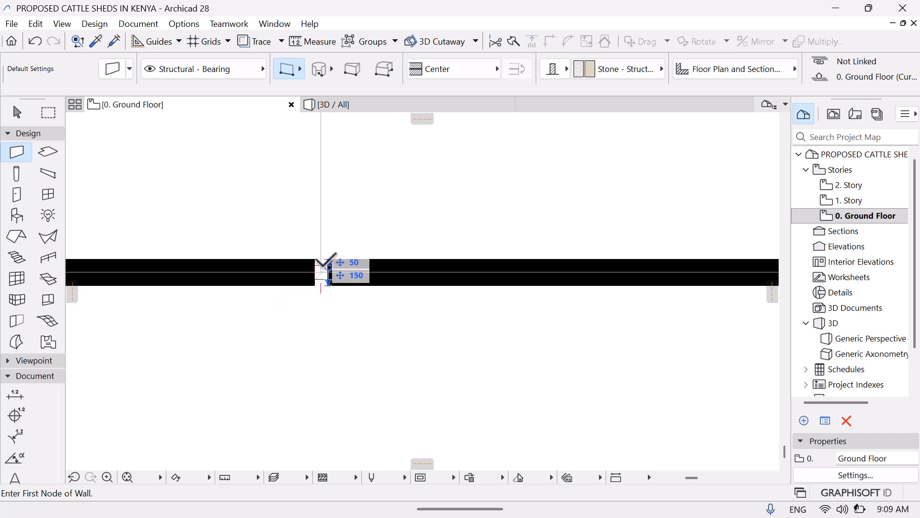
left_click(321, 262)
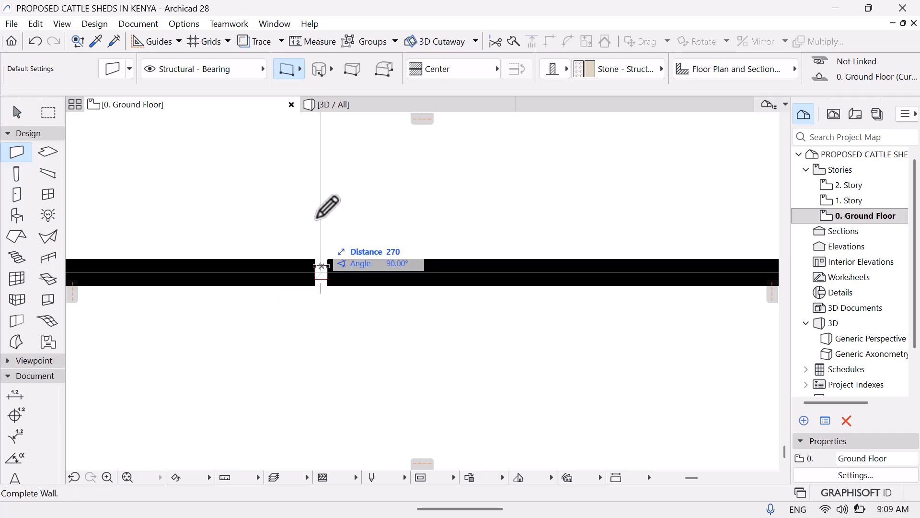
middle_click_drag(322, 225, 326, 390)
middle_click_drag(324, 180, 305, 420)
middle_click_drag(316, 228, 324, 304)
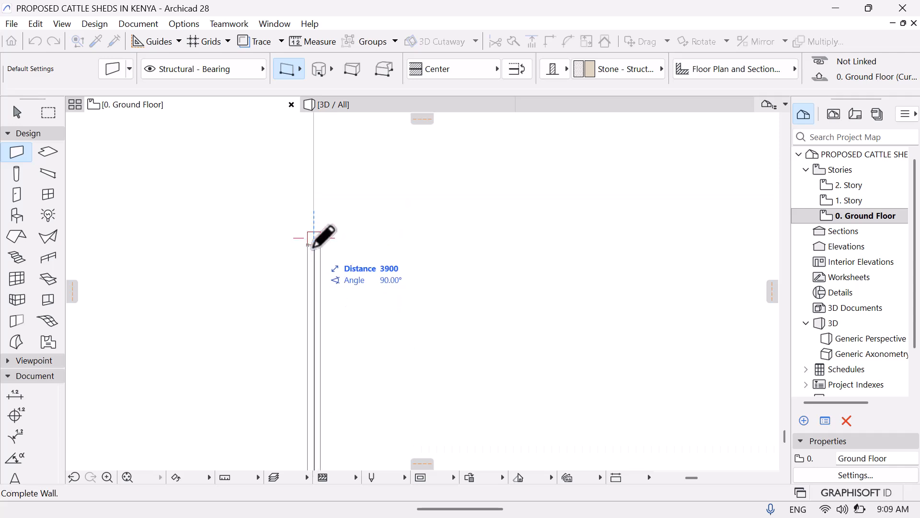
left_click(311, 245)
left_click(314, 245)
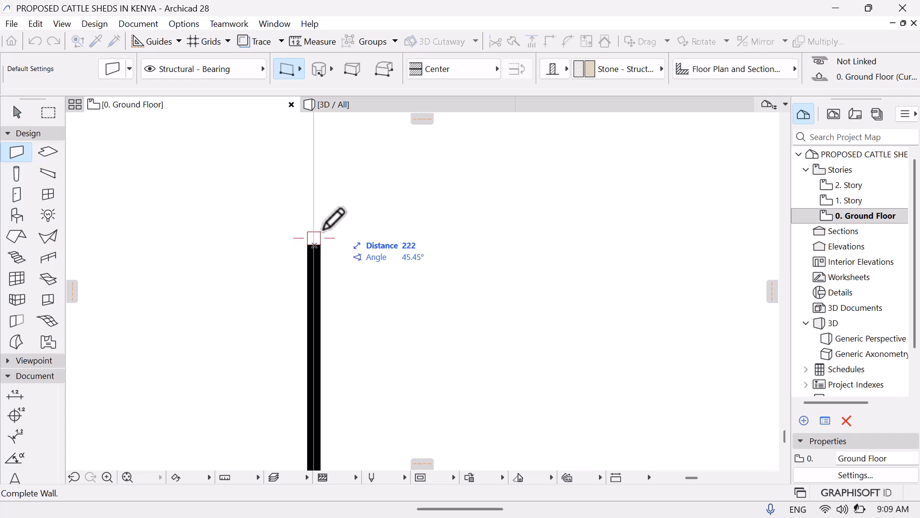
key("Escape")
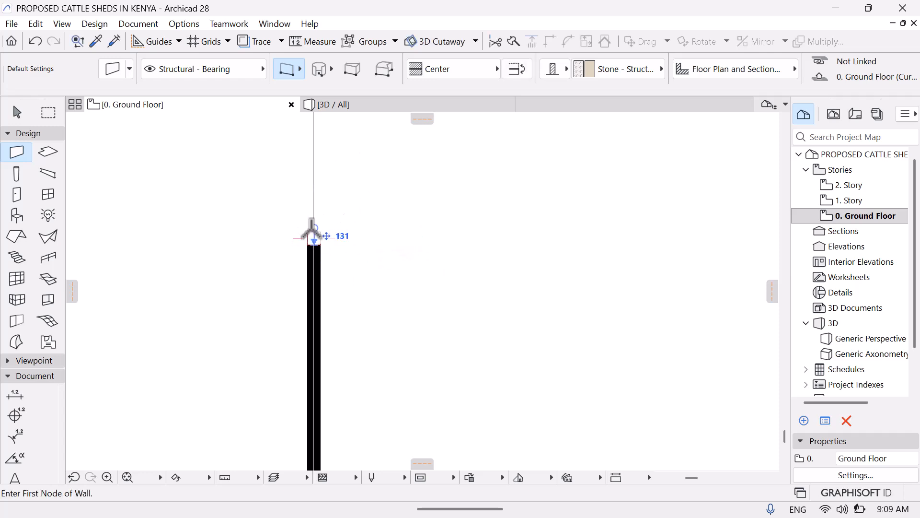
Draw a partition wall on the seventh interior gridline, from the first interior column's upper face to the second interior column's lower face
left_click(314, 232)
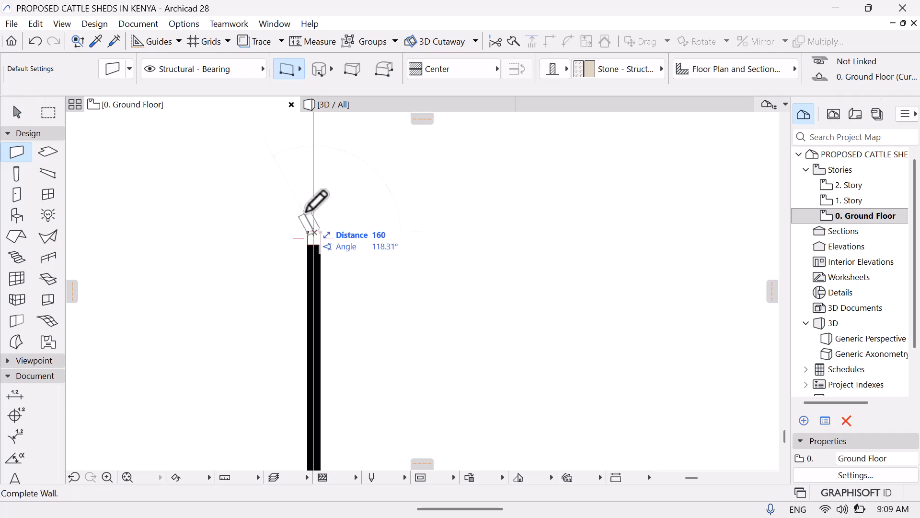
left_click(126, 476)
left_click(107, 477)
left_click(509, 298)
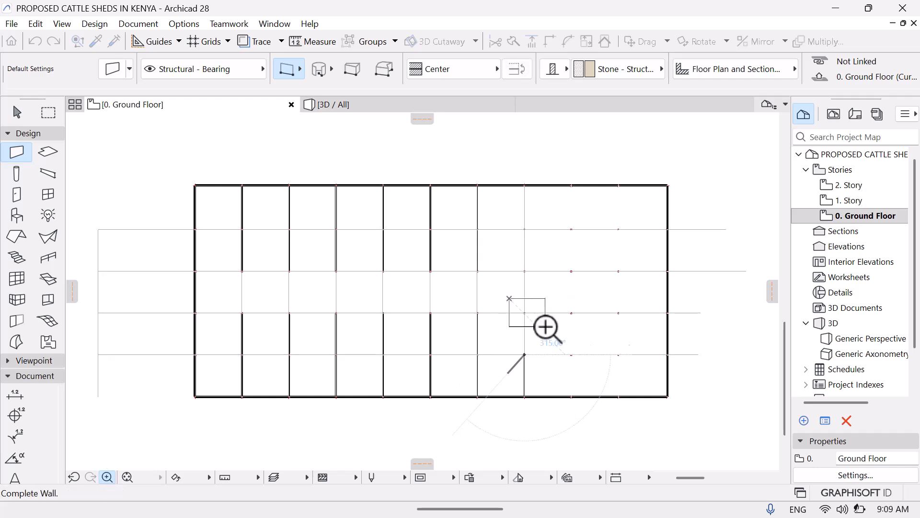
left_click(546, 326)
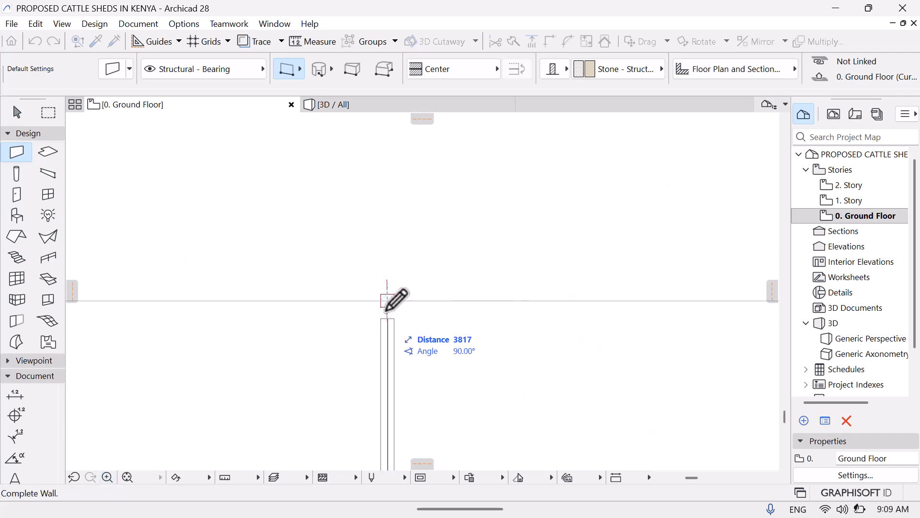
left_click(387, 302)
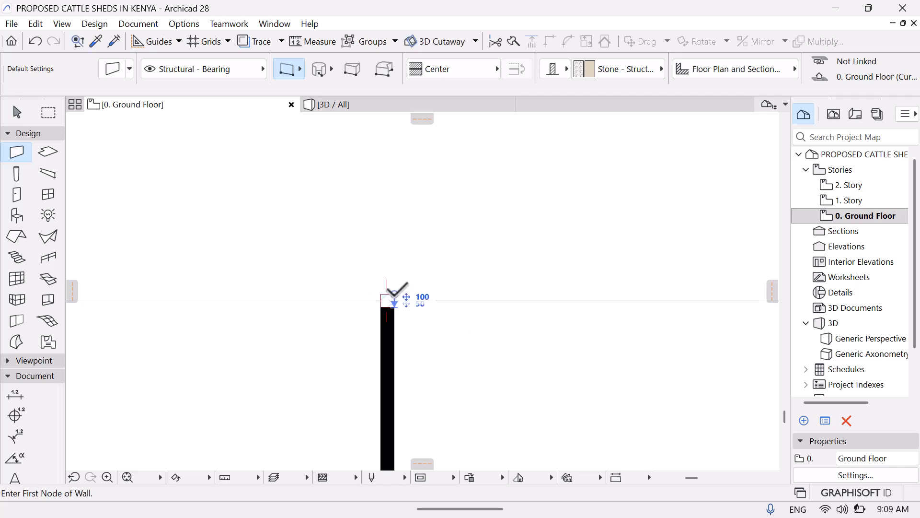
left_click(388, 293)
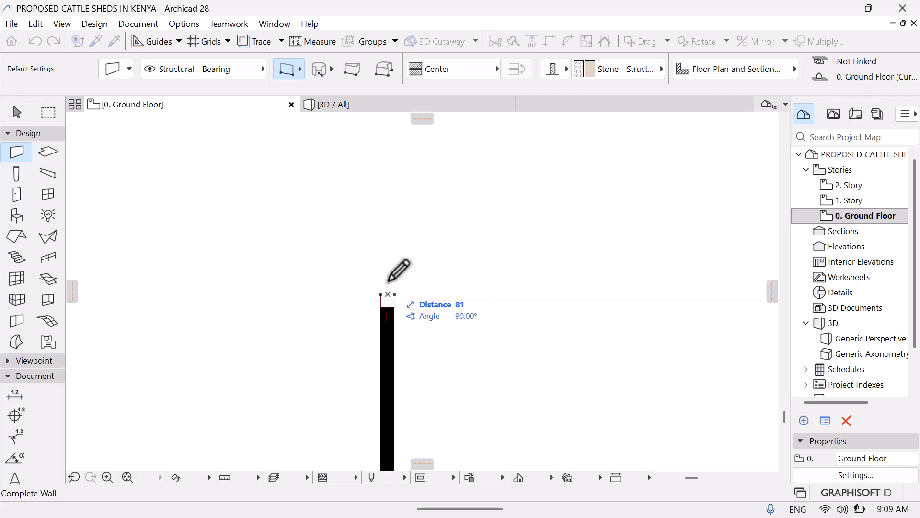
key("Escape")
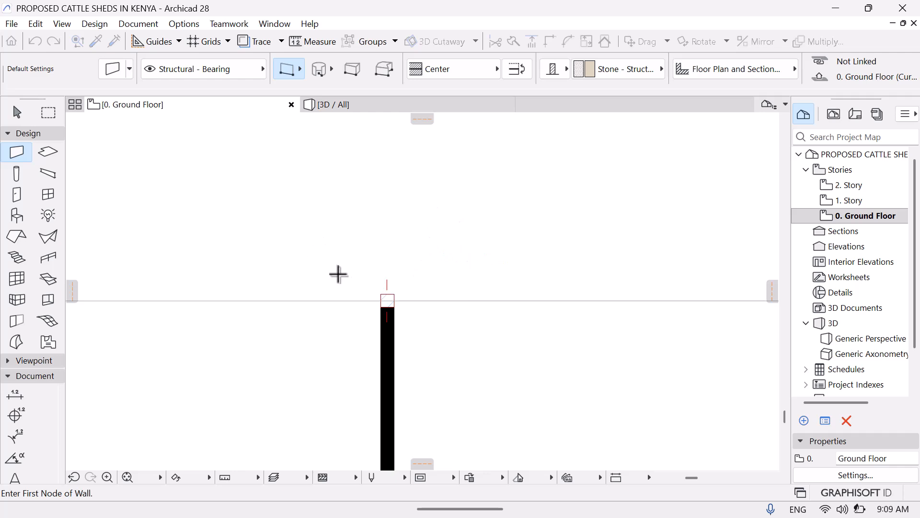
Draw a partition wall about 3900 mm long on the seventh interior gridline, from the third interior column's upper face to the fourth column's lower face
left_click(128, 479)
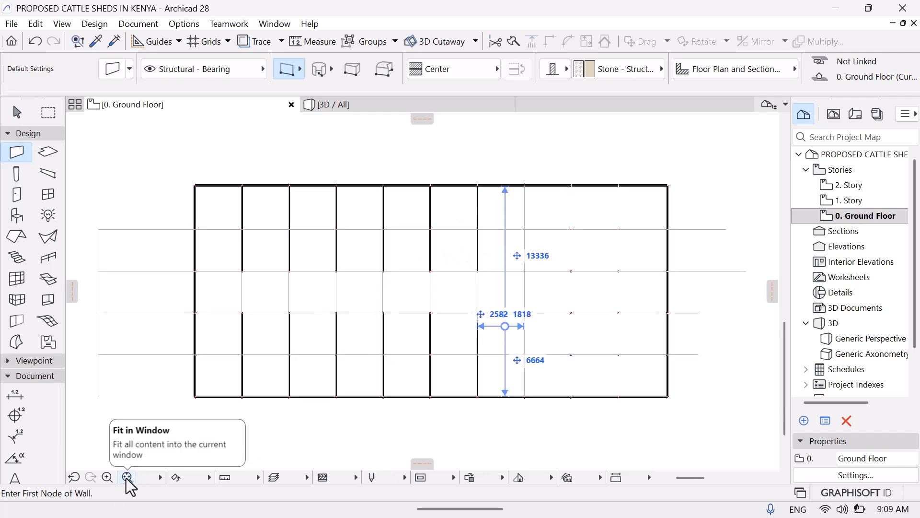
middle_click_drag(608, 323, 441, 343)
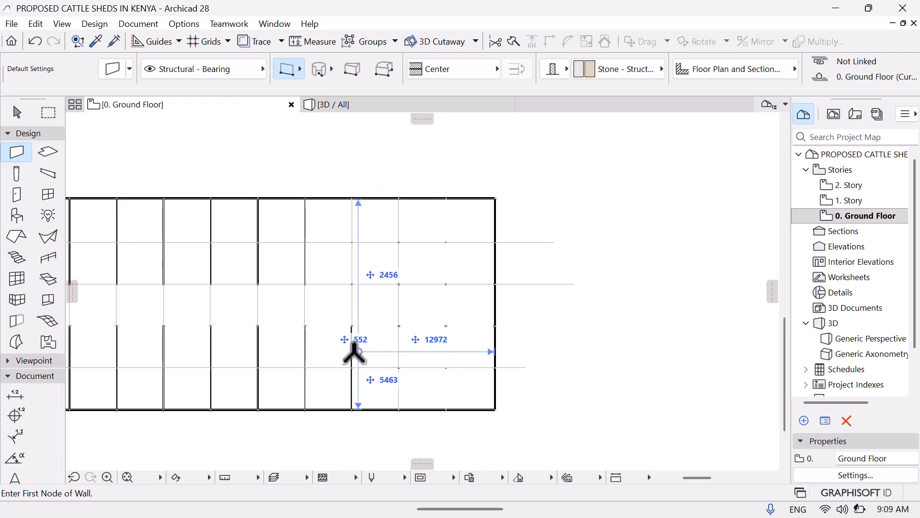
left_click(107, 477)
left_click(328, 265)
left_click(378, 304)
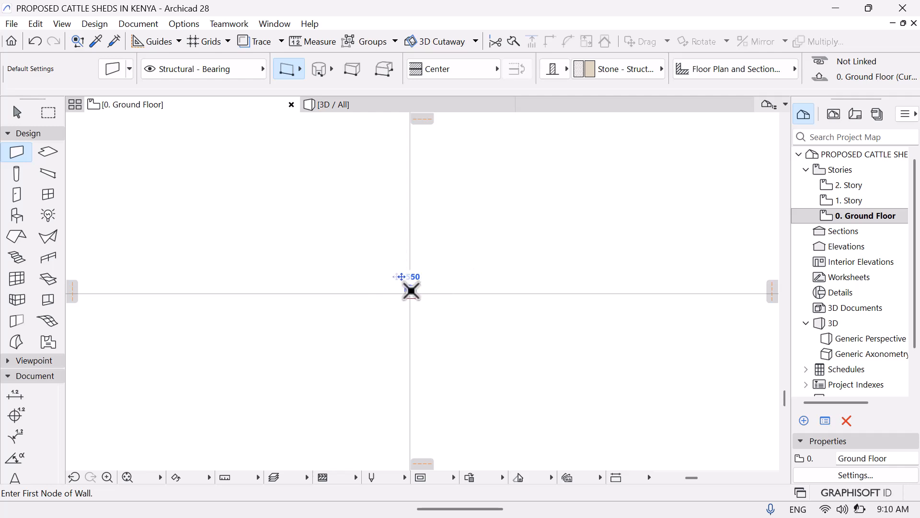
left_click(411, 291)
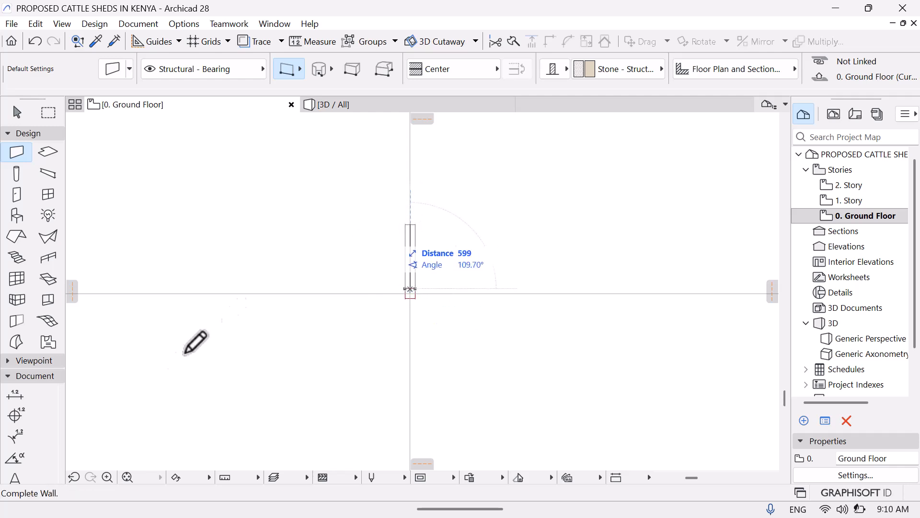
left_click(127, 477)
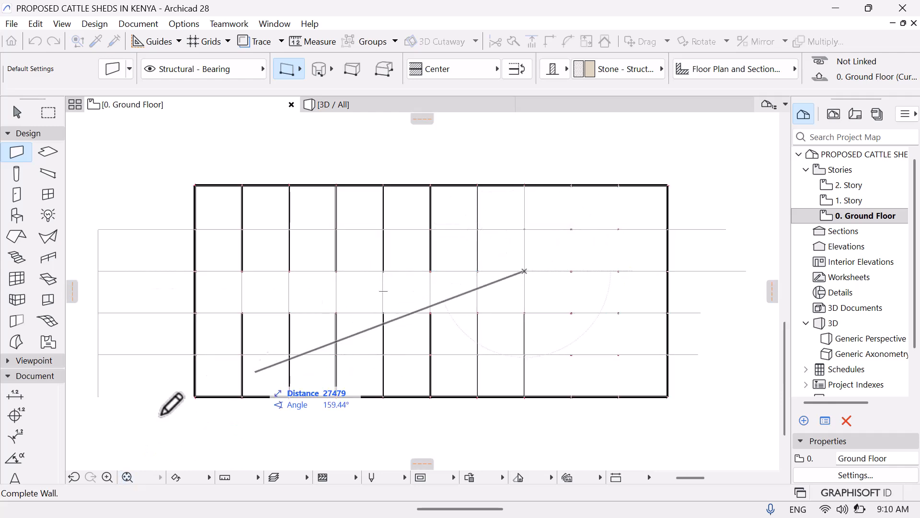
left_click(107, 477)
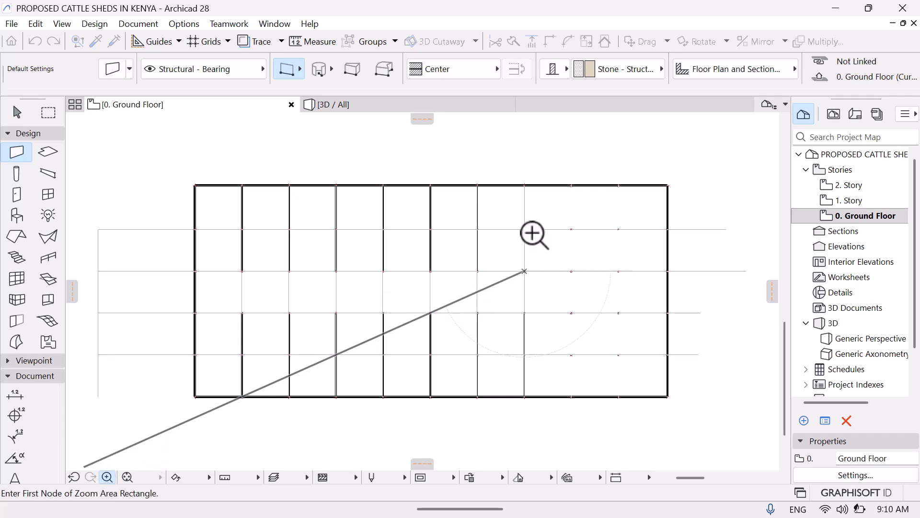
left_click(509, 218)
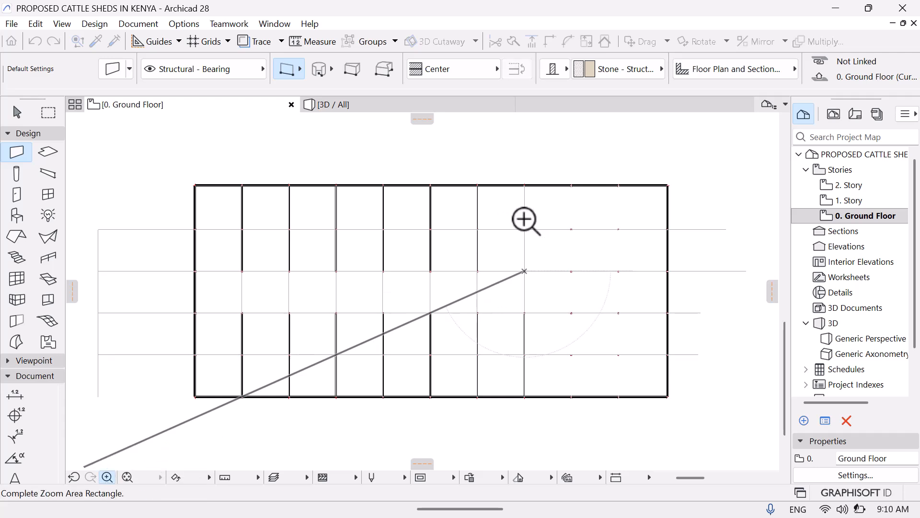
left_click(540, 240)
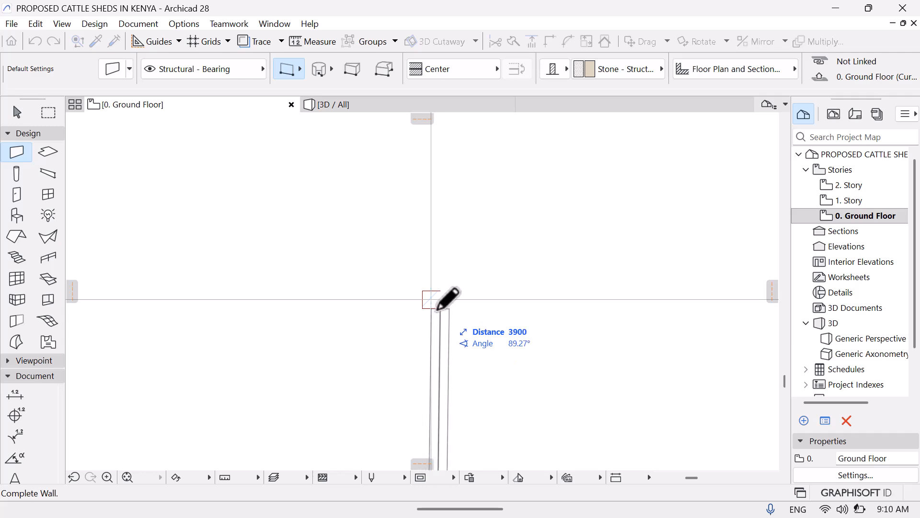
left_click(437, 307)
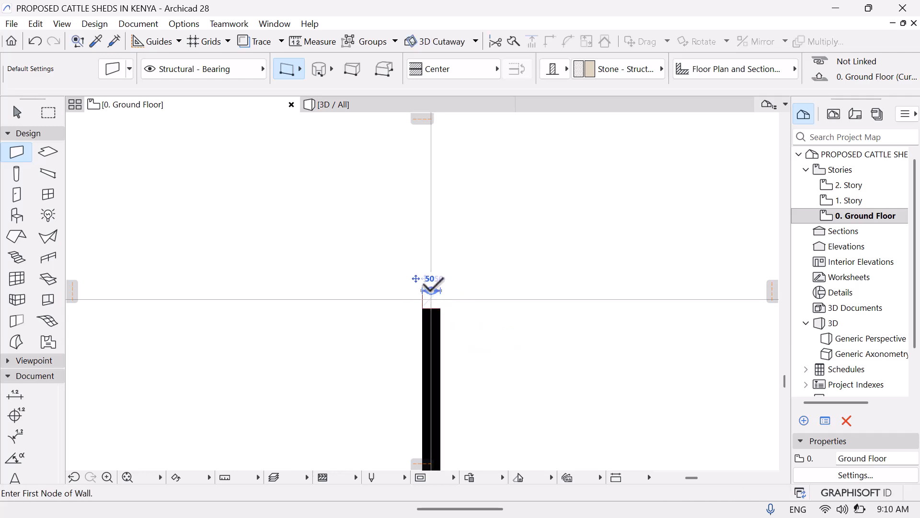
Draw a partition wall on the seventh interior gridline, from the fourth interior column's upper face to the upper perimeter column's lower face
left_click(432, 290)
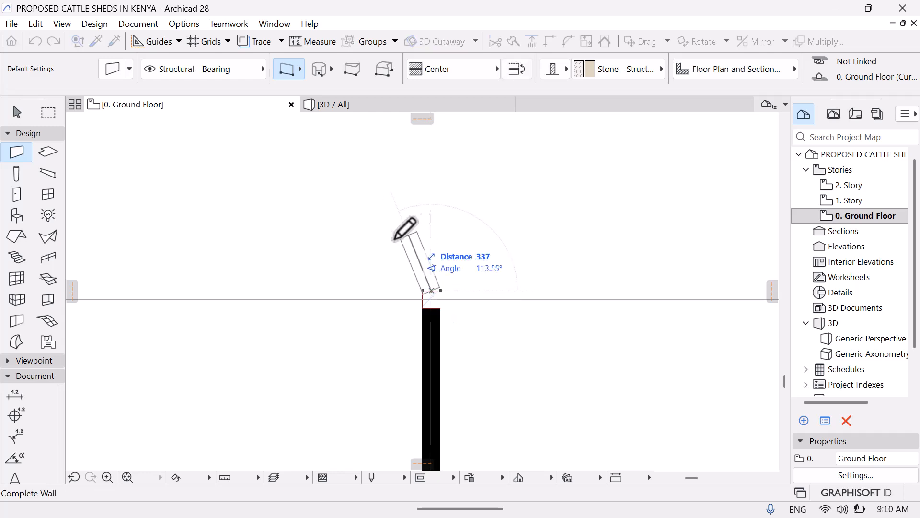
left_click(128, 477)
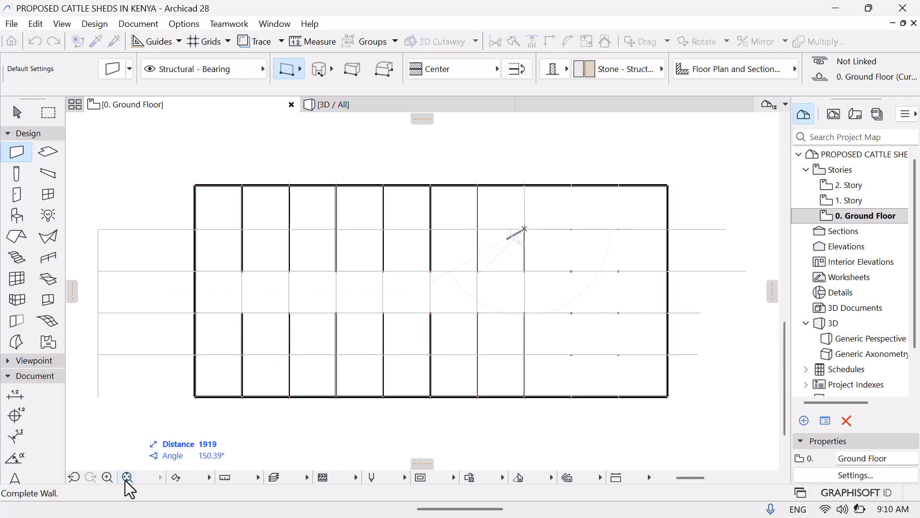
left_click(109, 477)
left_click(515, 155)
left_click(540, 206)
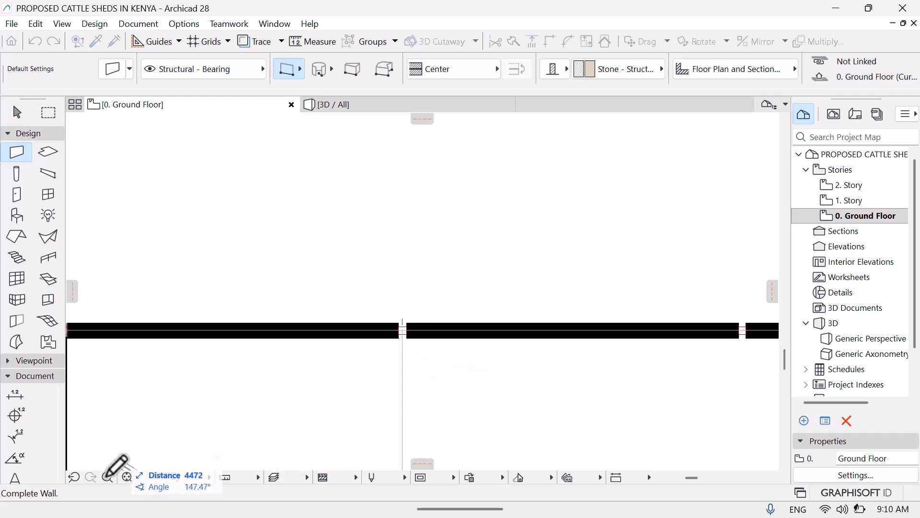
left_click(370, 310)
left_click(427, 370)
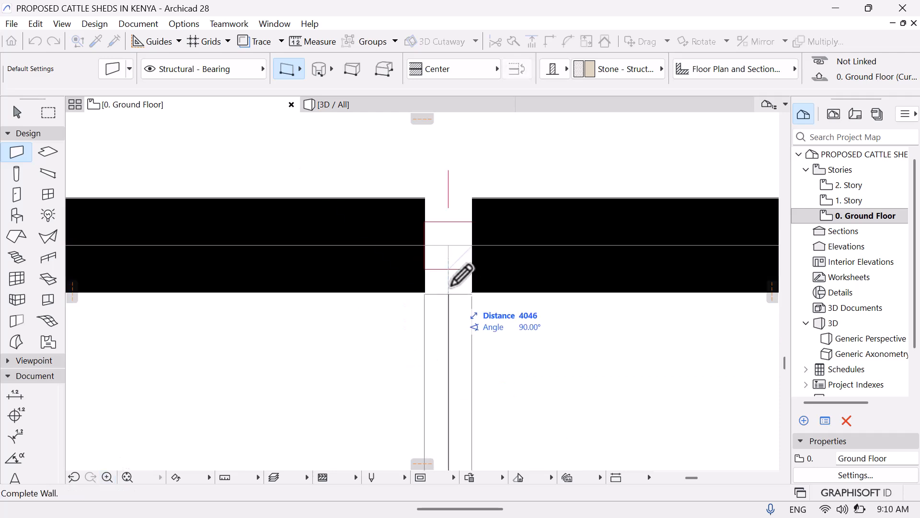
left_click(450, 268)
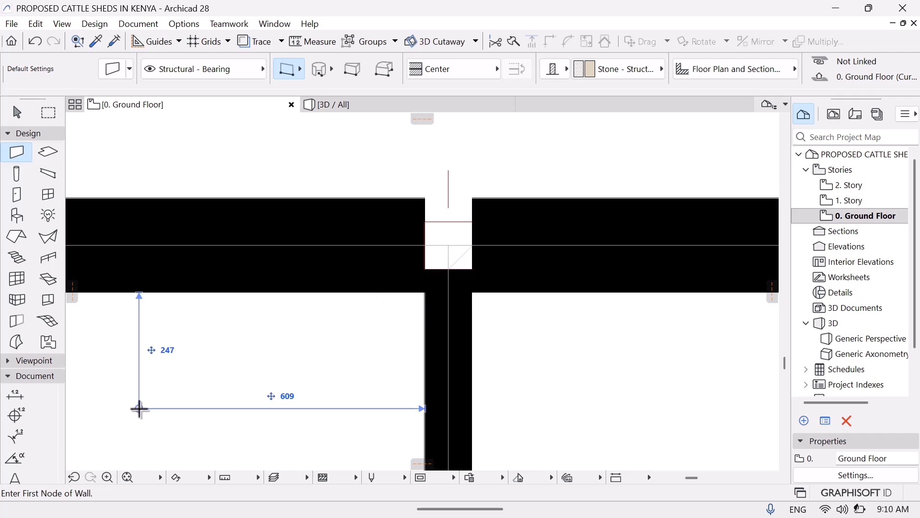
Draw a partition wall on the eighth interior gridline, from the lower perimeter column's upper face to the first interior column's lower face
left_click(127, 477)
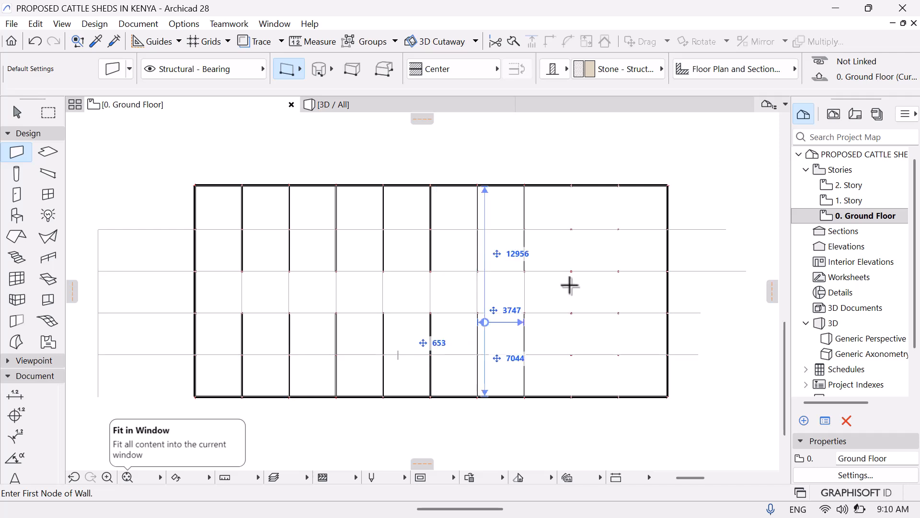
middle_click_drag(571, 277, 306, 311)
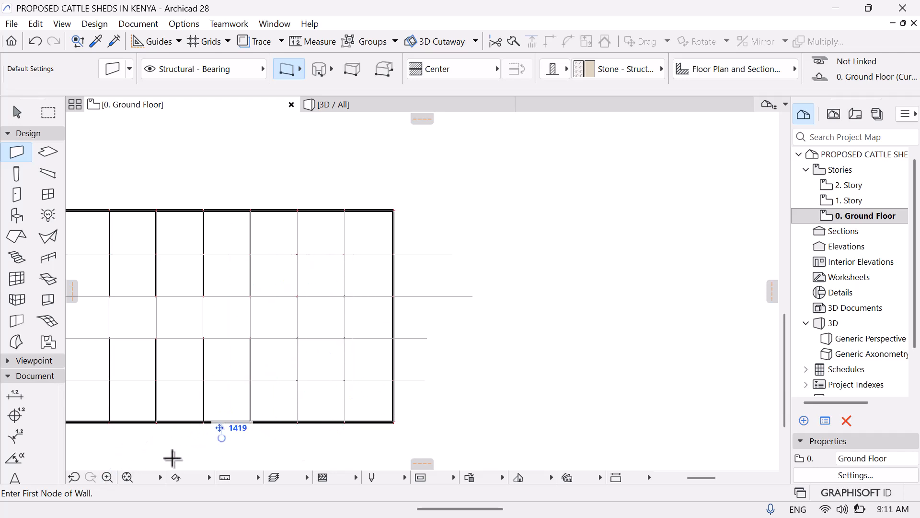
left_click(107, 477)
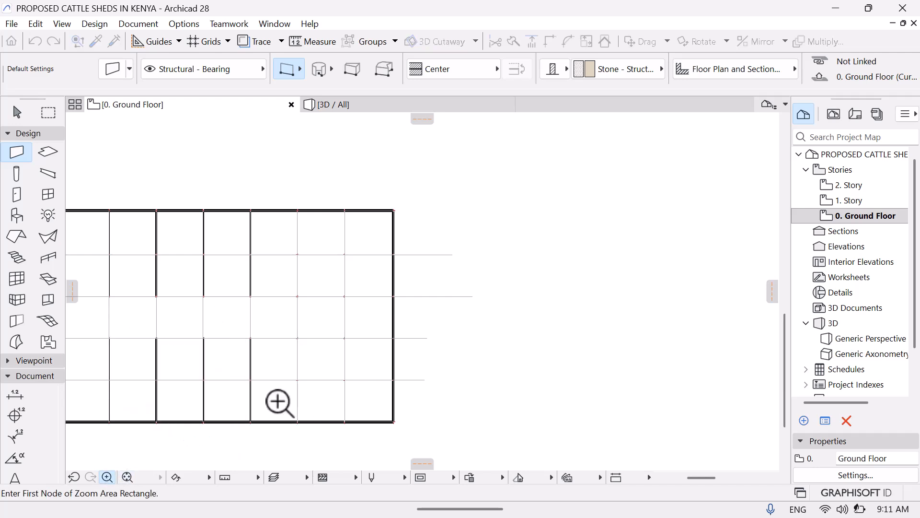
left_click(278, 402)
left_click(318, 442)
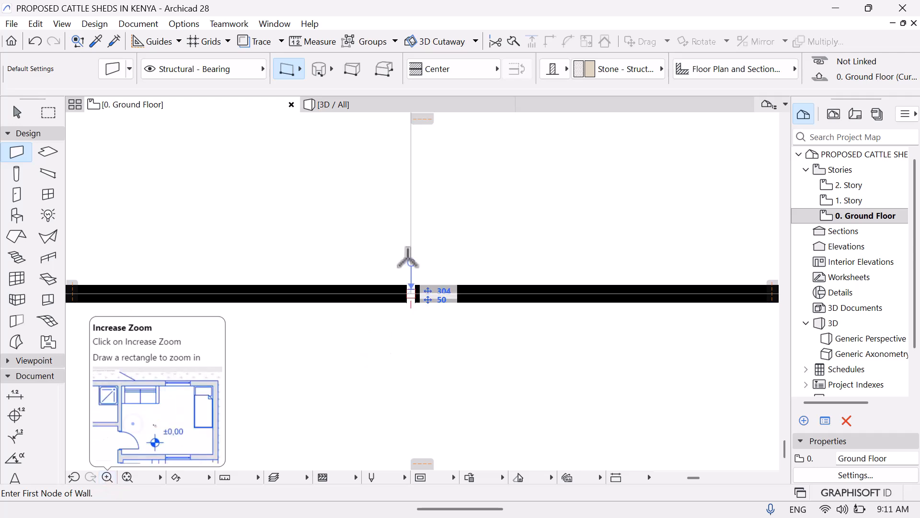
left_click(109, 478)
left_click(455, 336)
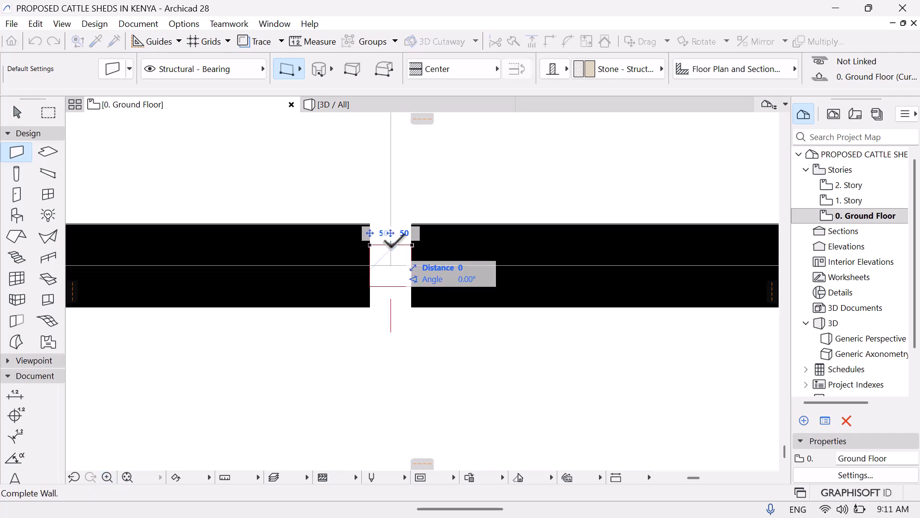
left_click(128, 480)
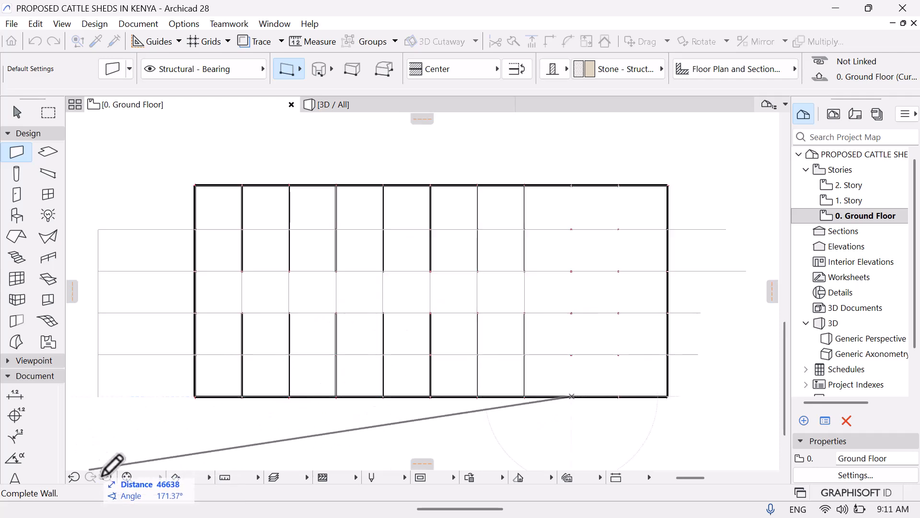
left_click(107, 477)
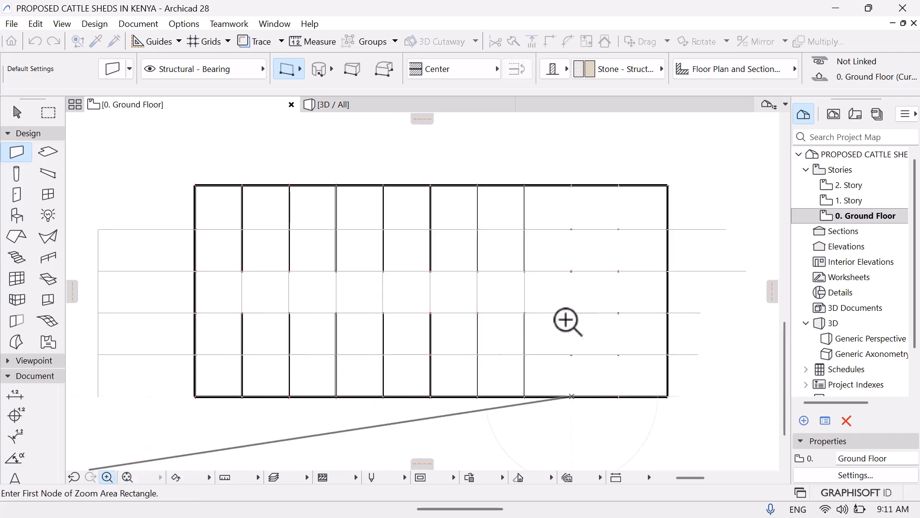
left_click(558, 342)
left_click(592, 366)
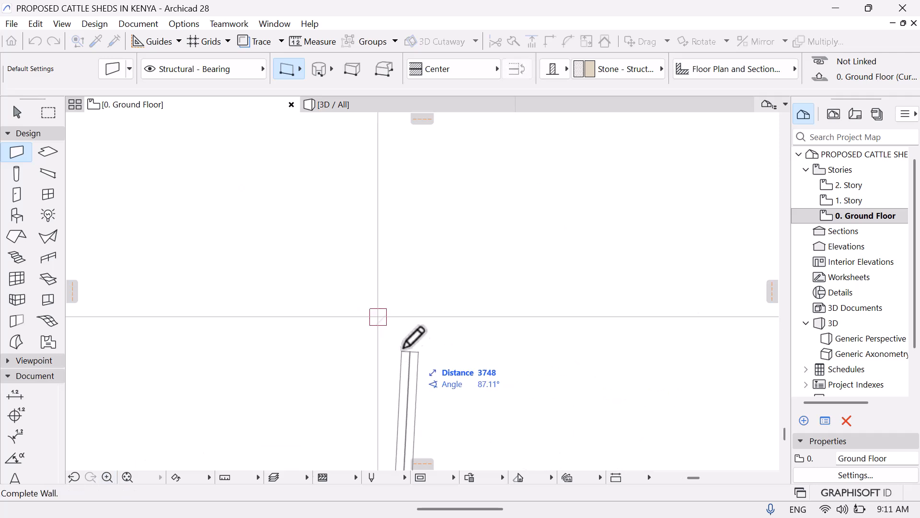
left_click(379, 329)
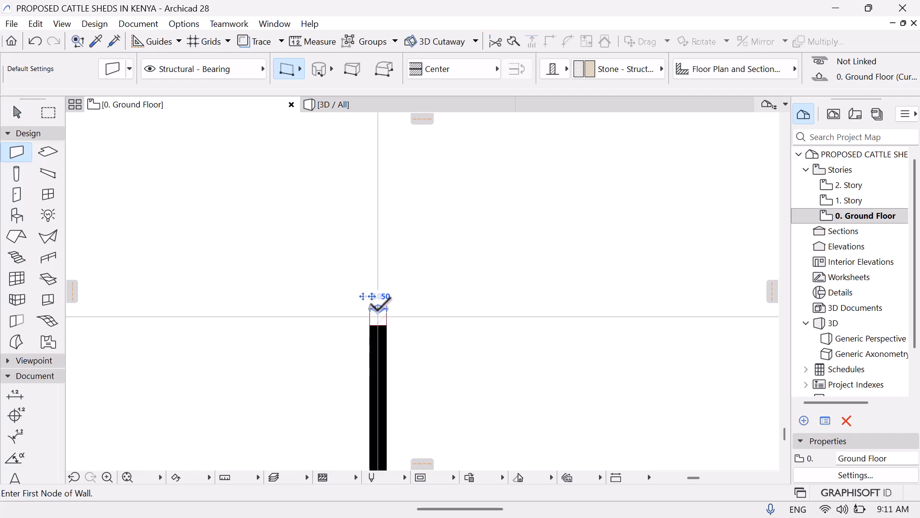
Draw a partition wall about 3900 mm long on the eighth interior gridline, from the first interior column's upper face to the second column's lower face
left_click(378, 308)
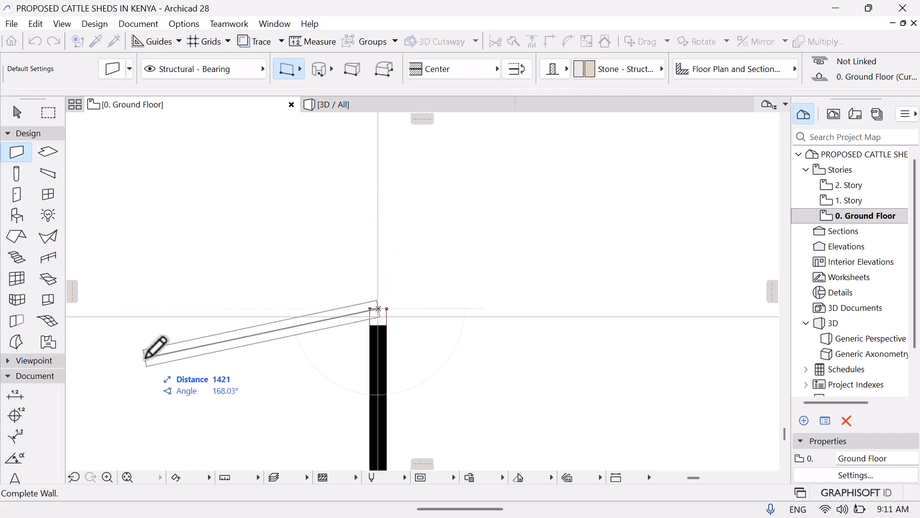
left_click(129, 474)
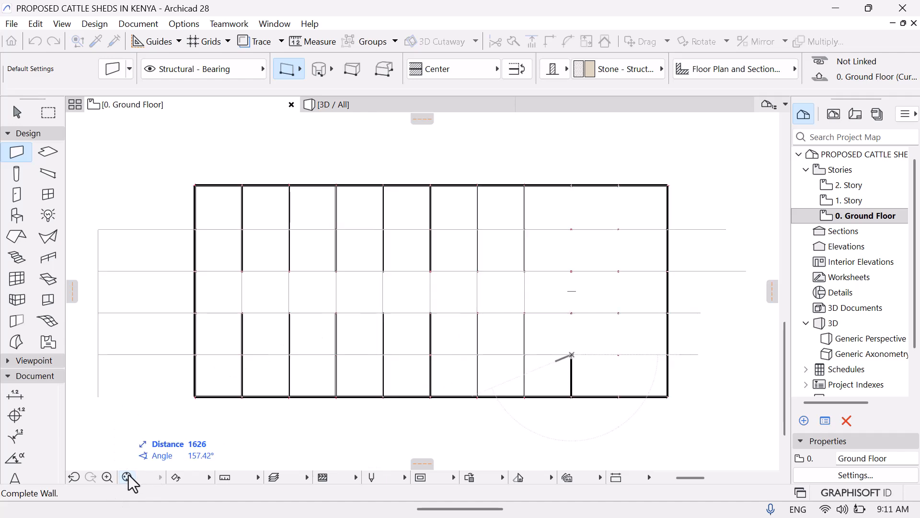
left_click(106, 477)
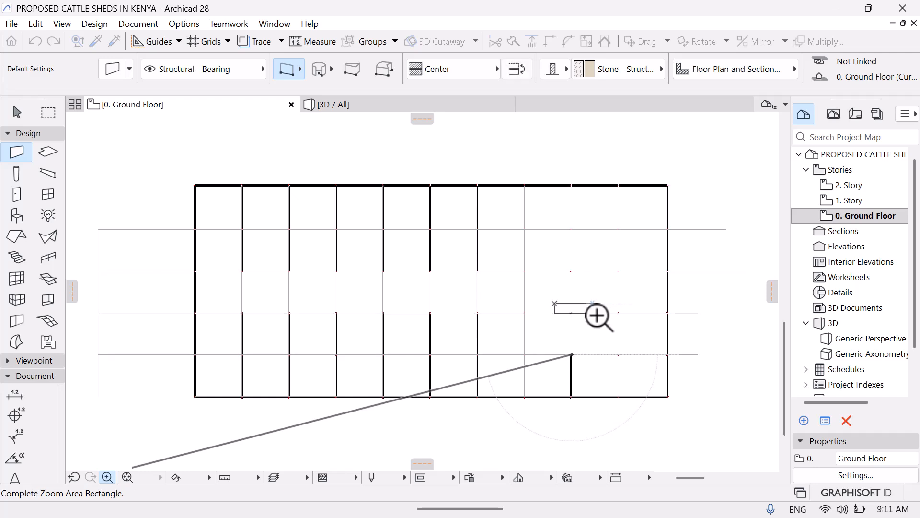
left_click(596, 329)
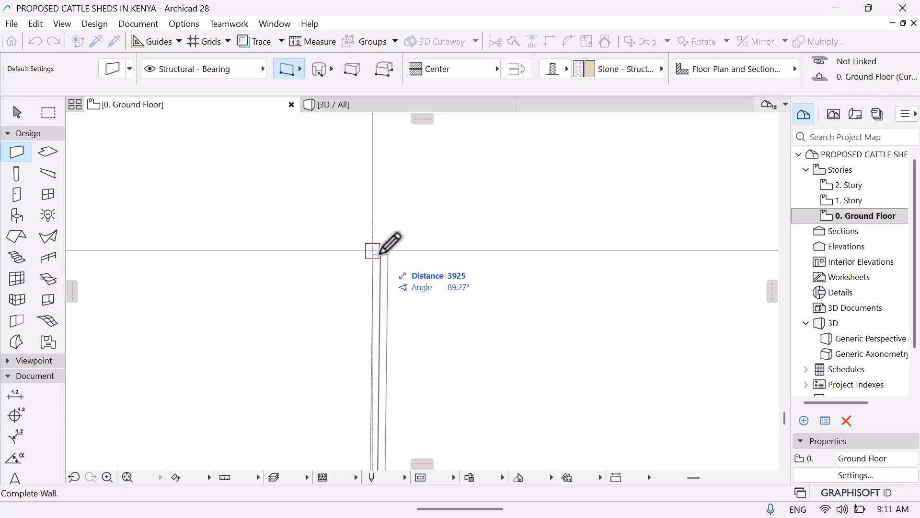
left_click(374, 258)
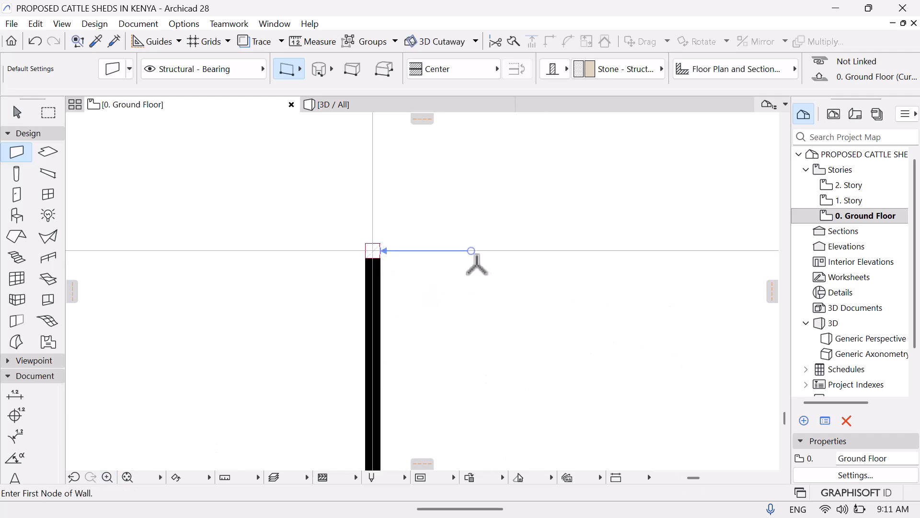
key("Escape")
Draw a partition wall about 3900 mm long on the eighth interior gridline, from the third interior column's upper face to the fourth column's lower face
left_click(126, 478)
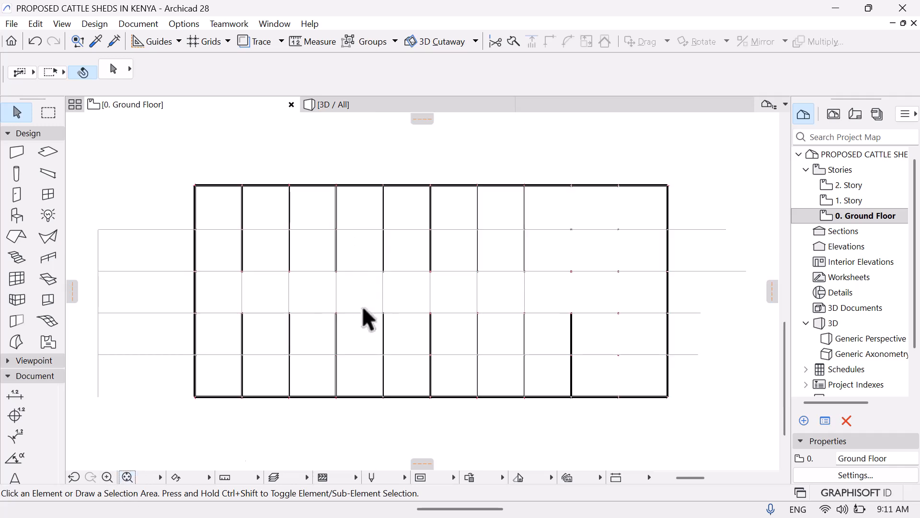
left_click(107, 477)
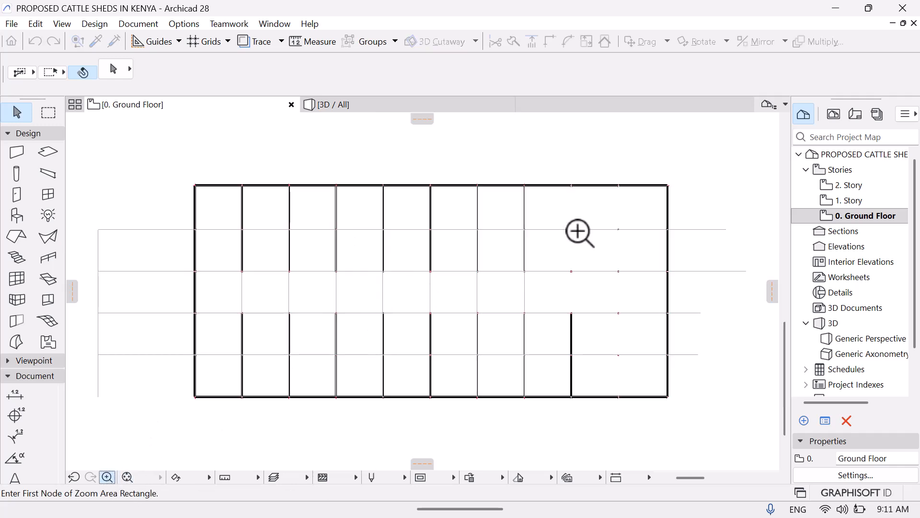
left_click(595, 288)
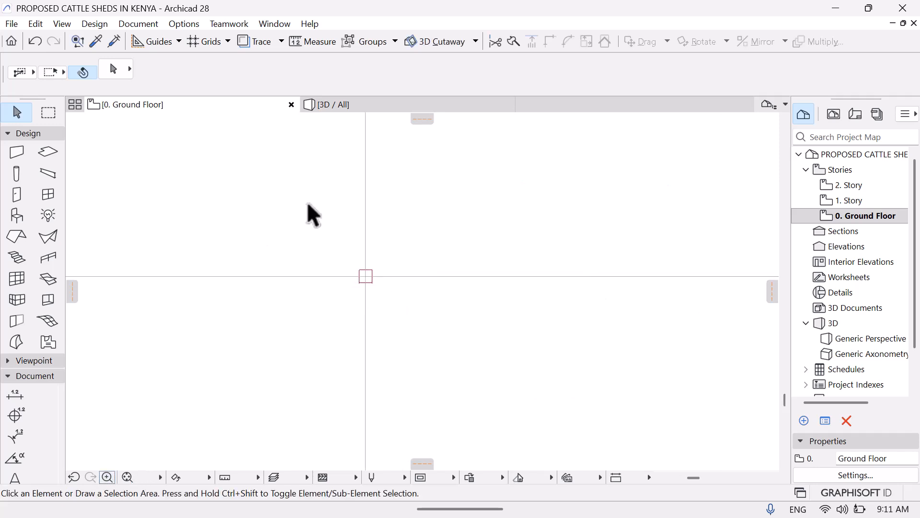
left_click(22, 157)
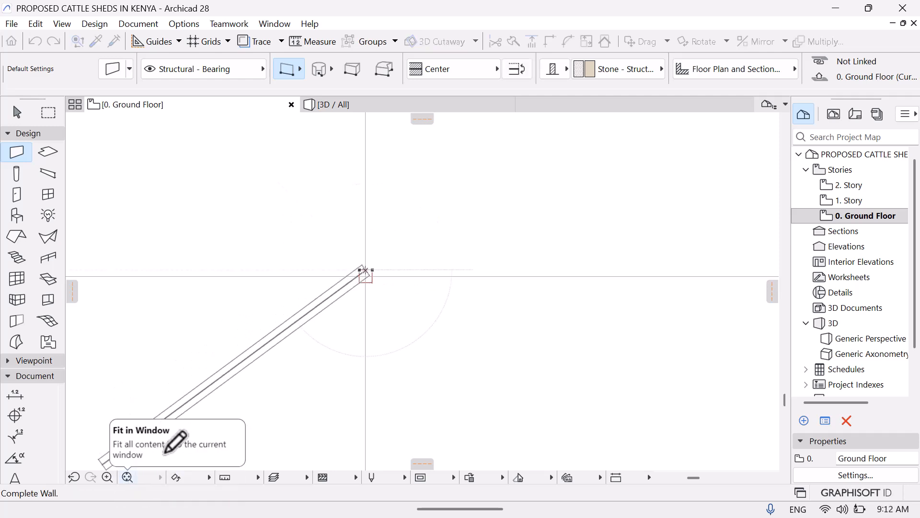
left_click(128, 477)
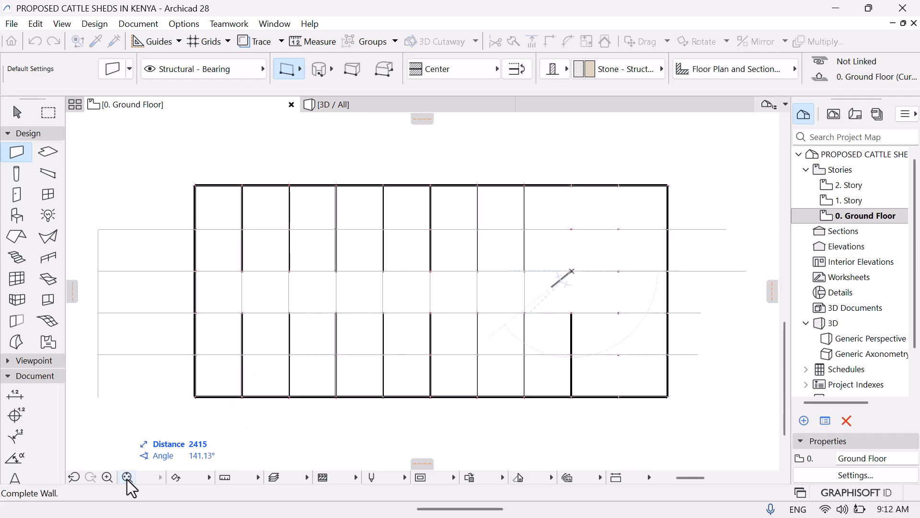
left_click(111, 474)
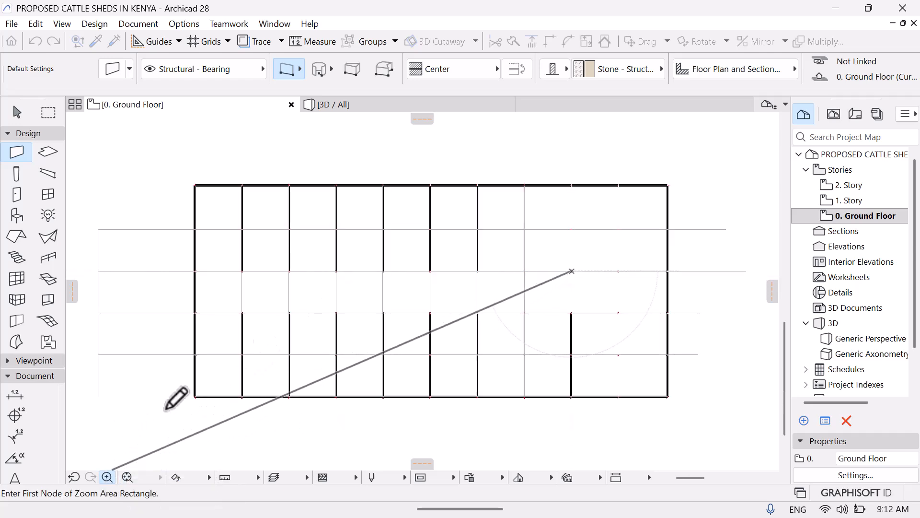
left_click(550, 205)
left_click(596, 240)
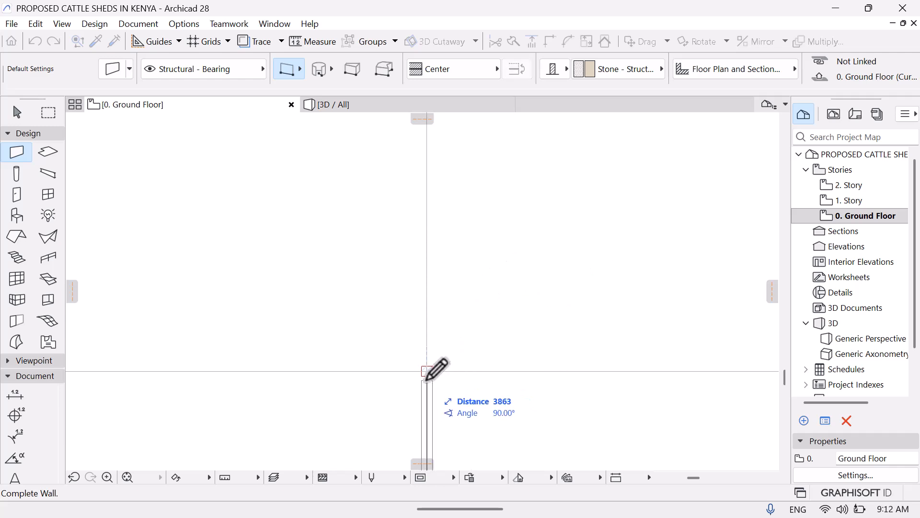
left_click(423, 376)
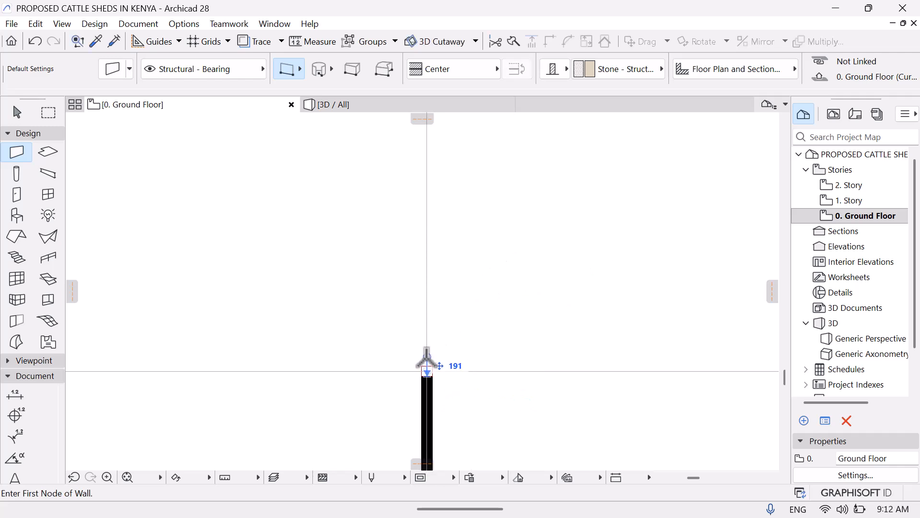
Draw a partition wall about 4100 mm long on the eighth interior gridline, from the fourth interior column's upper face to the upper perimeter column's lower face
left_click(427, 366)
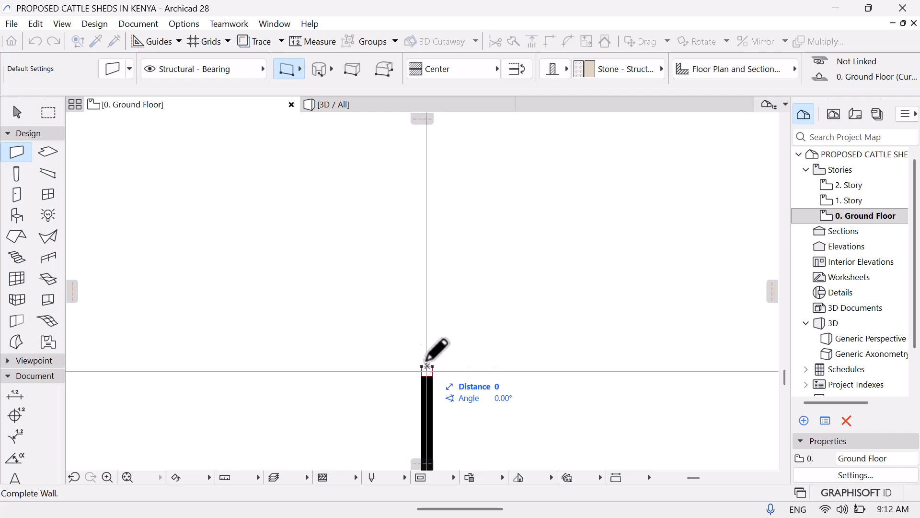
left_click(127, 477)
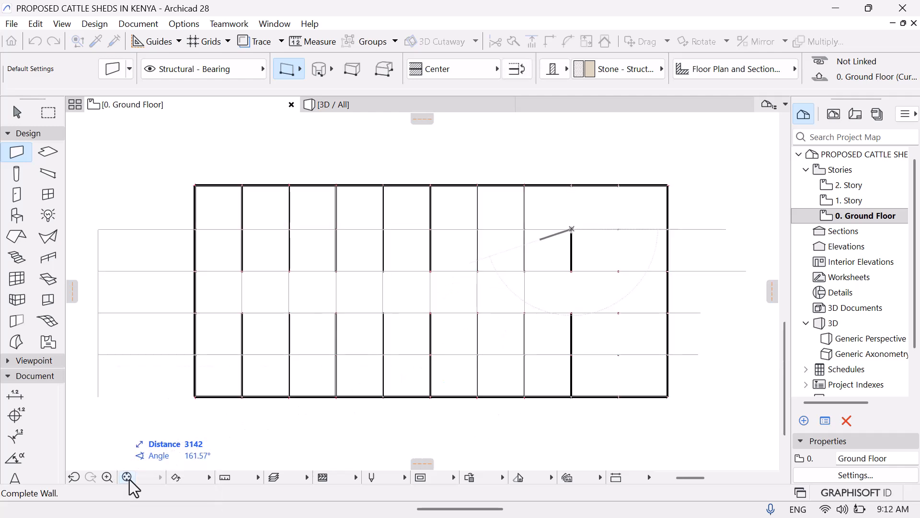
left_click(105, 478)
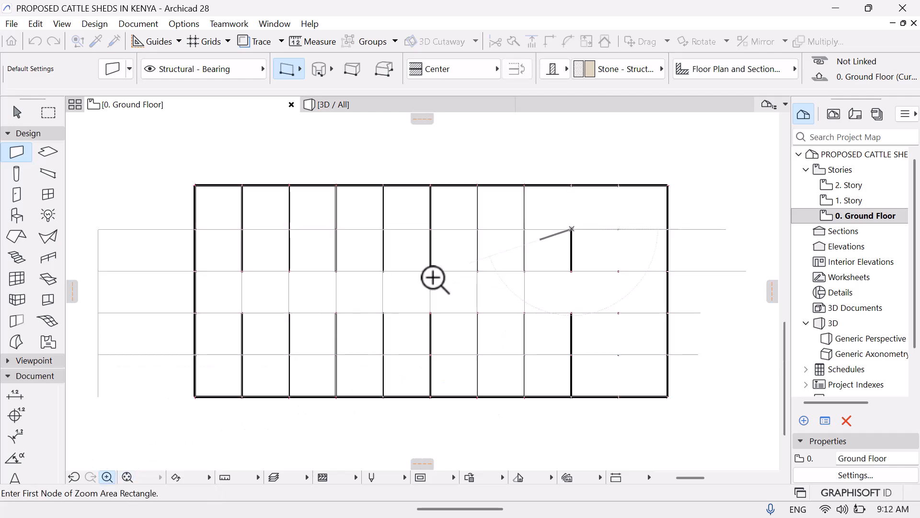
left_click(588, 201)
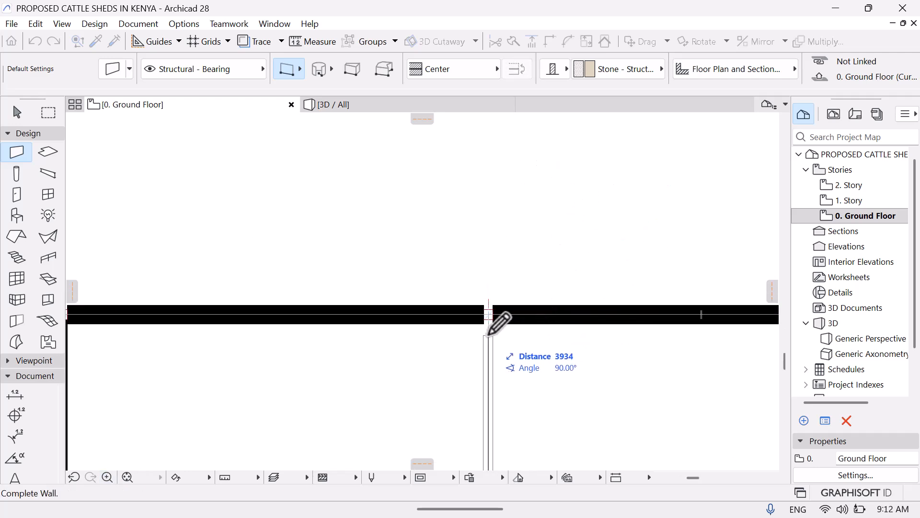
left_click(107, 477)
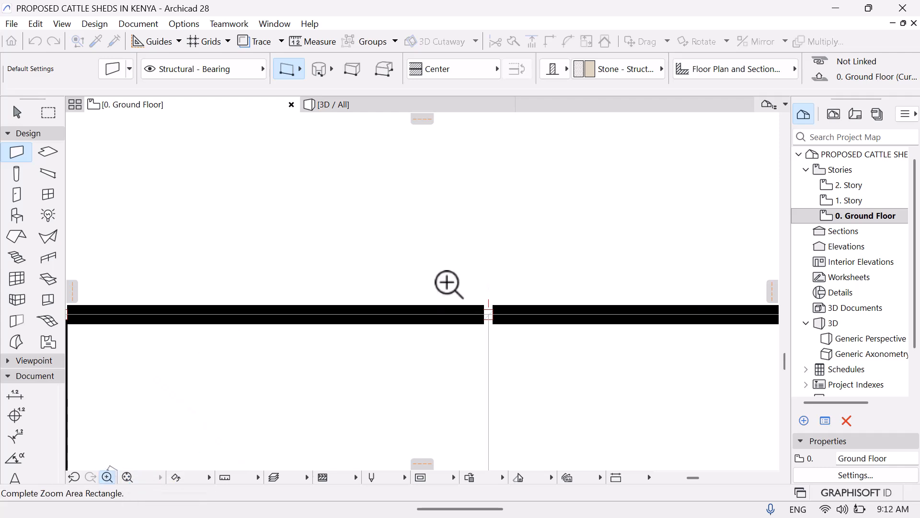
left_click(520, 339)
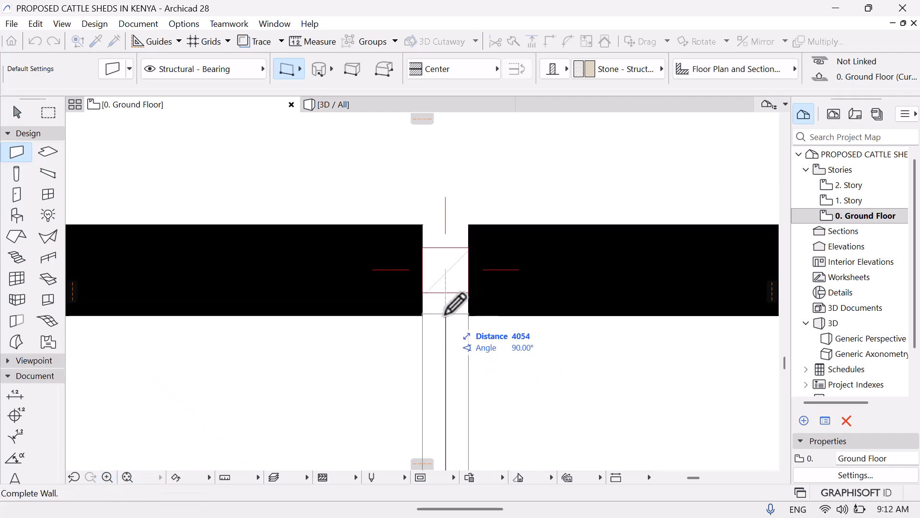
left_click(445, 294)
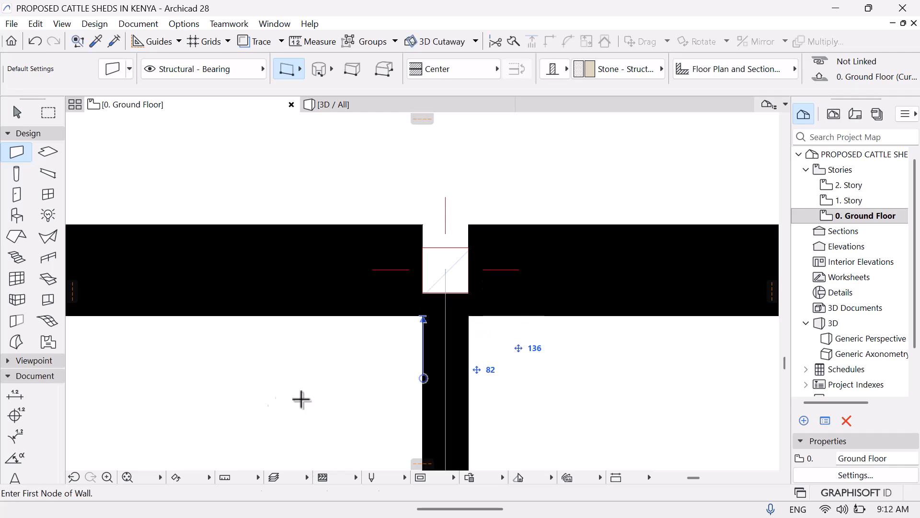
key("Escape")
Draw a partition wall on the ninth interior gridline, from the lower perimeter column's upper face to the first interior column's lower face
left_click(123, 478)
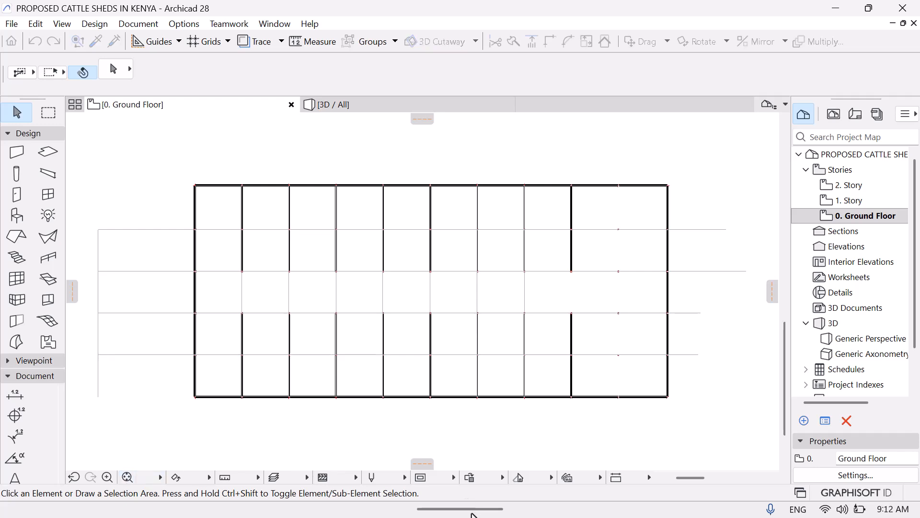
middle_click_drag(309, 371, 145, 338)
left_click(106, 477)
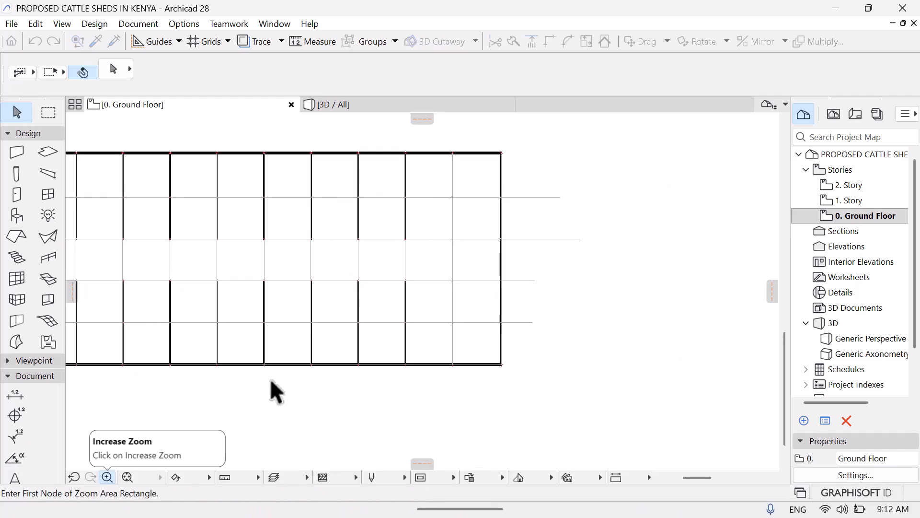
left_click(439, 335)
left_click(475, 378)
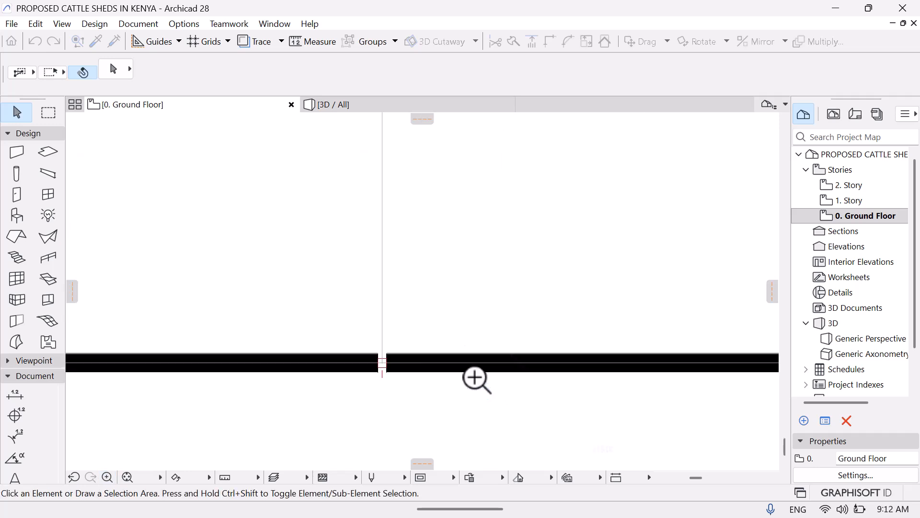
left_click(108, 477)
left_click(345, 330)
left_click(407, 401)
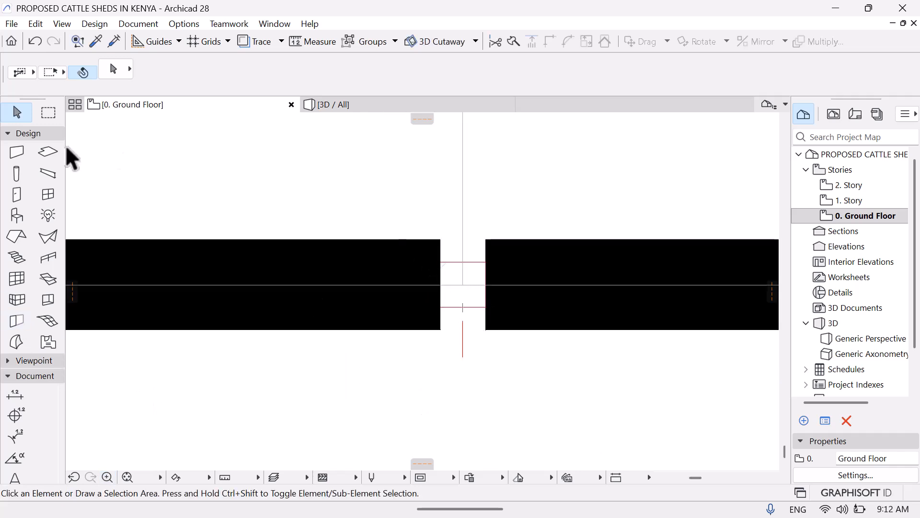
left_click(14, 152)
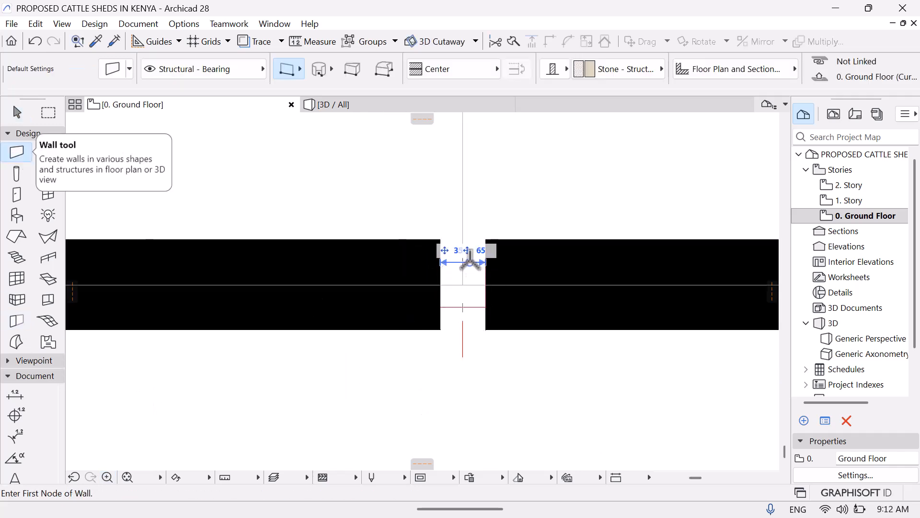
left_click(463, 262)
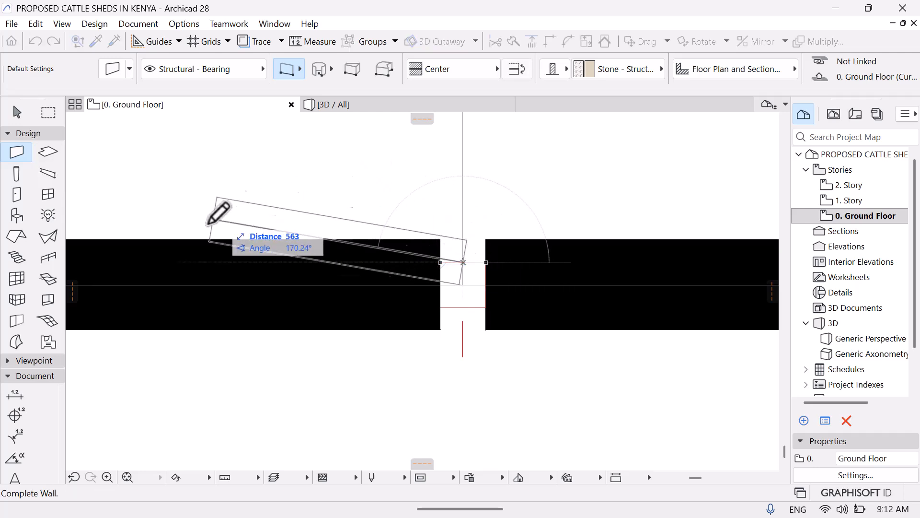
left_click(128, 480)
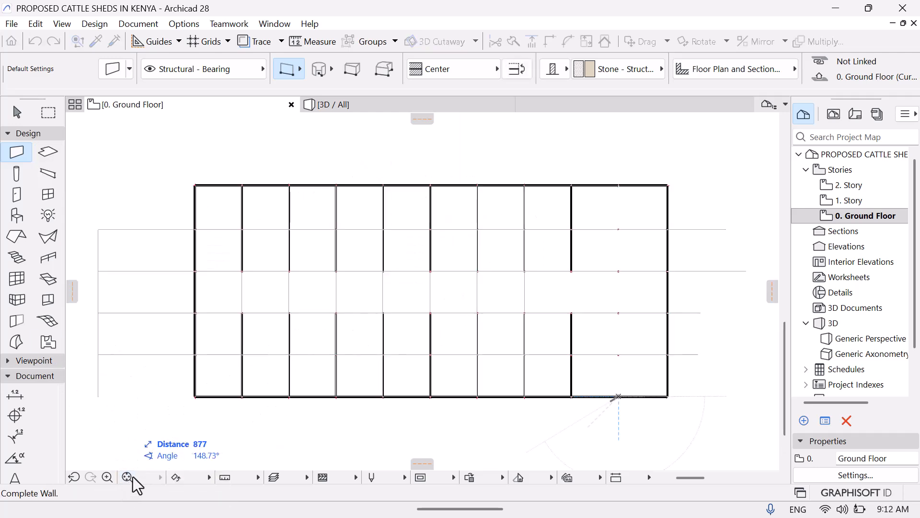
left_click(108, 477)
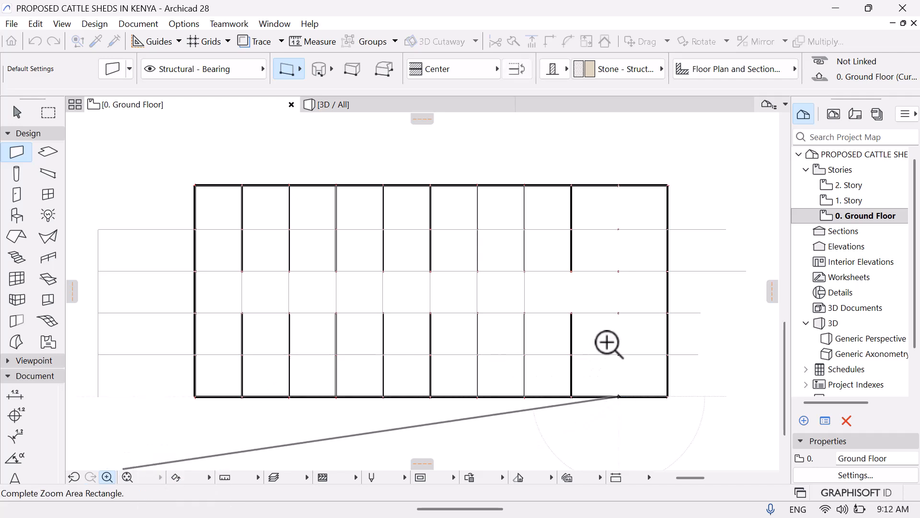
left_click(650, 370)
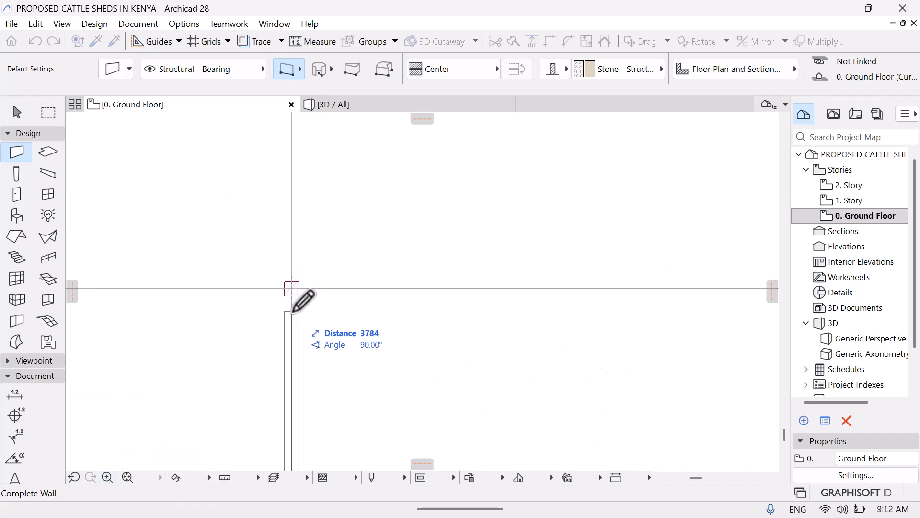
left_click(287, 295)
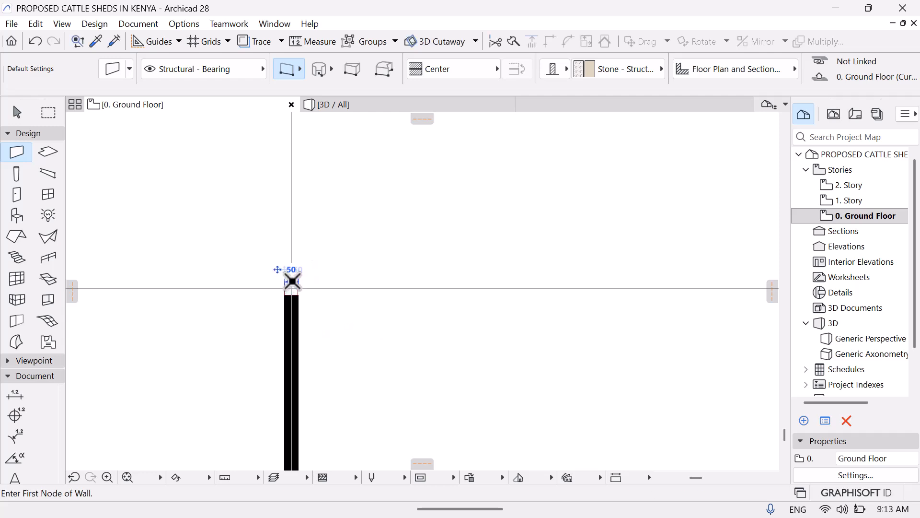
Draw a partition wall about 3900 mm long on the ninth interior gridline, from the first interior column's upper face to the second column's lower face
left_click(292, 281)
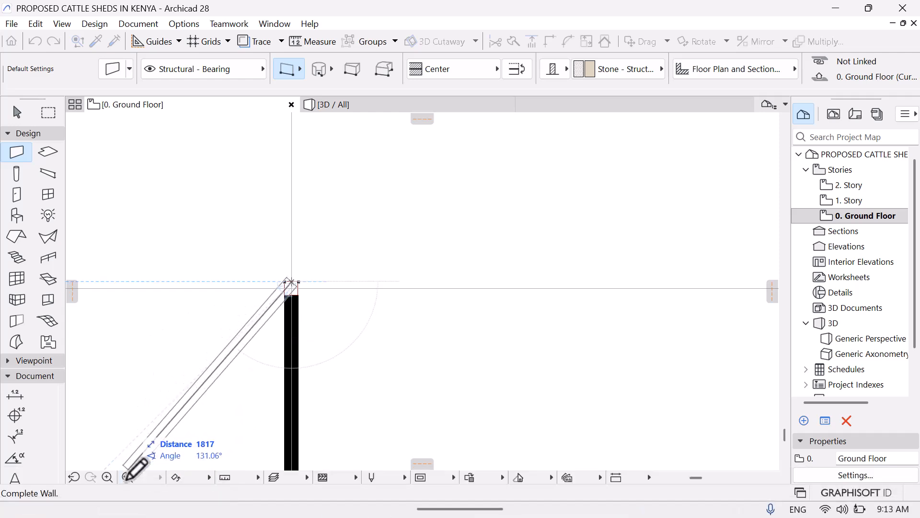
left_click(126, 477)
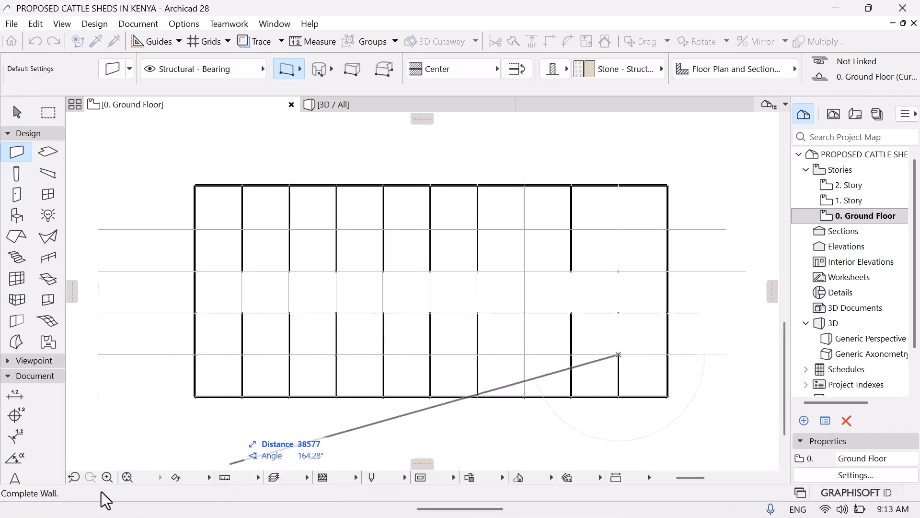
left_click(107, 477)
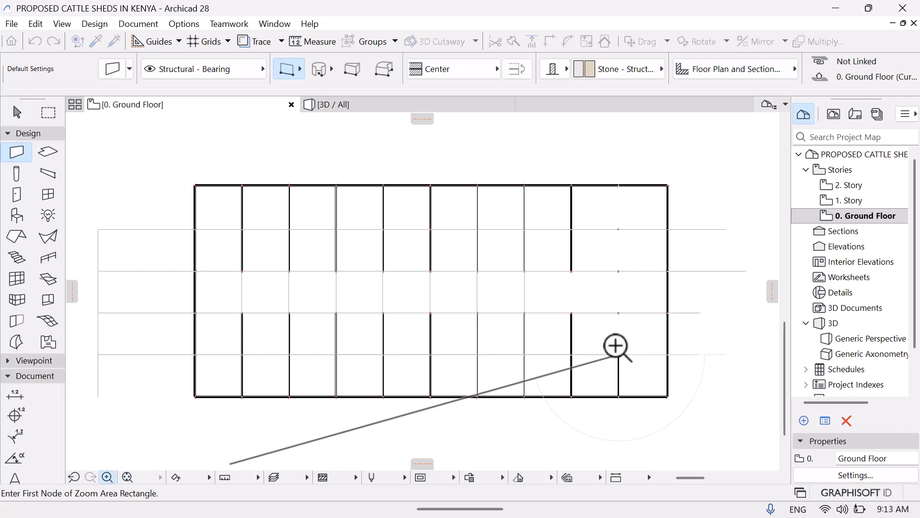
left_click(657, 331)
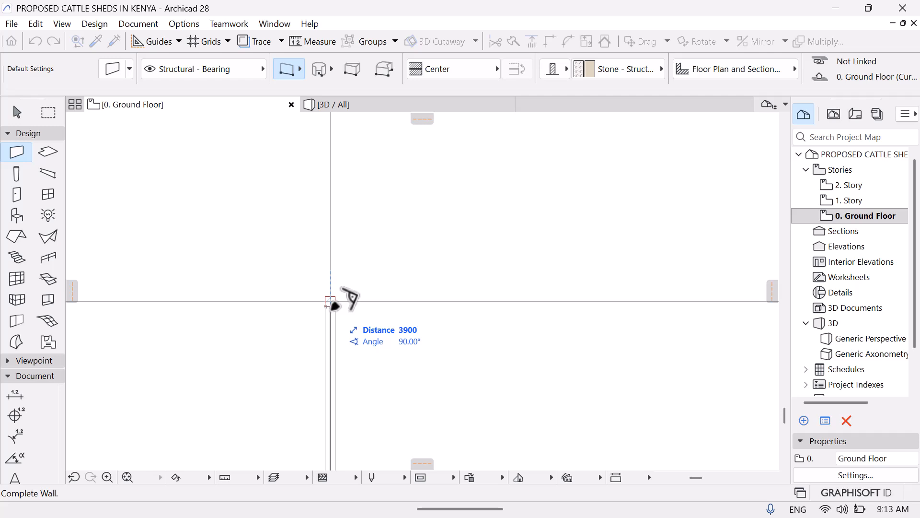
left_click(330, 302)
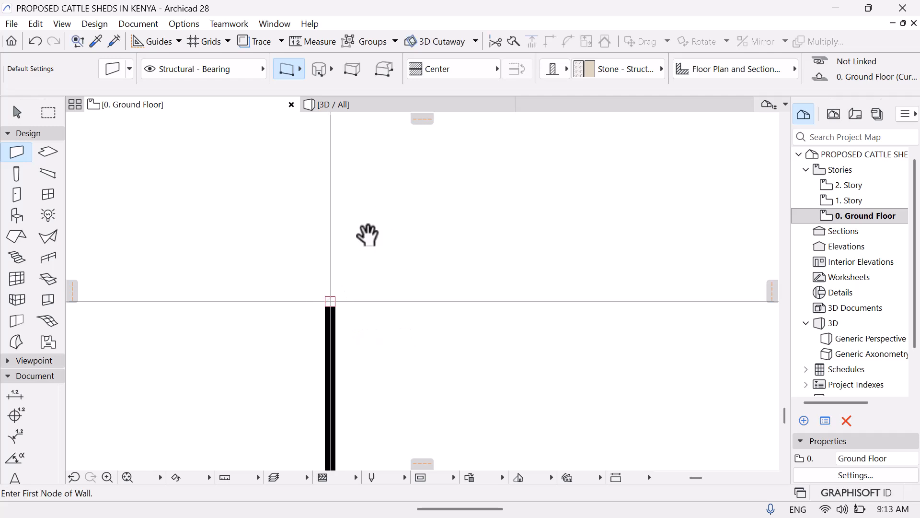
Draw a partition wall on the ninth interior gridline, from the third interior column's upper face to the fourth column's lower face
middle_click_drag(362, 227, 334, 351)
mouse_move(358, 191)
middle_mouse_down()
mouse_move(375, 377)
mouse_move(378, 213)
mouse_move(407, 362)
middle_mouse_up()
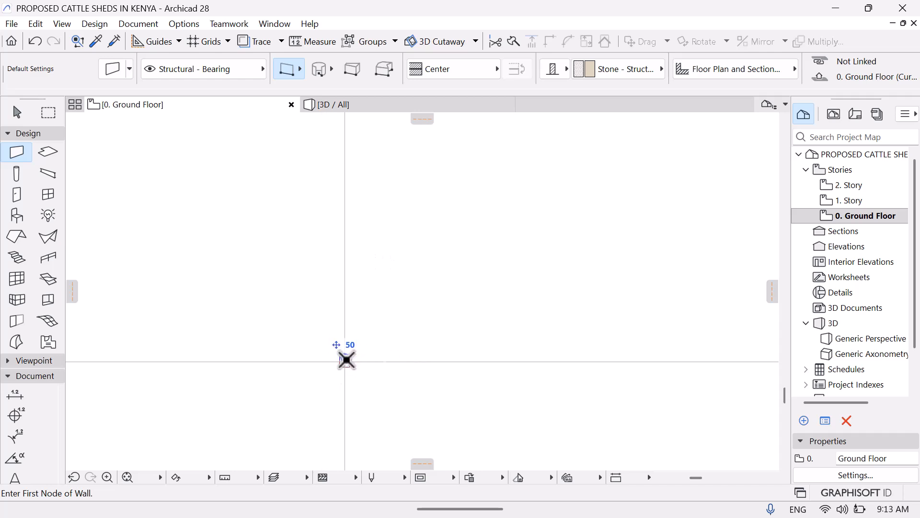
left_click(345, 358)
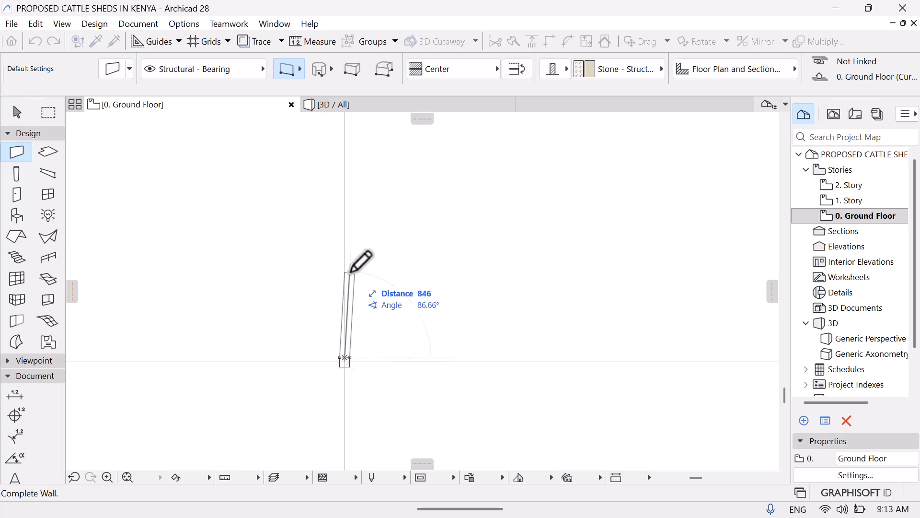
left_click(127, 478)
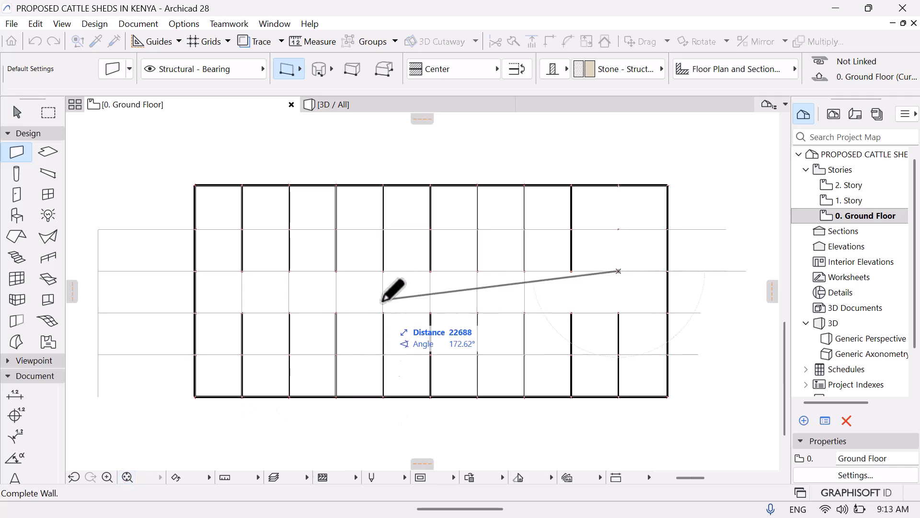
left_click(106, 477)
left_click(612, 217)
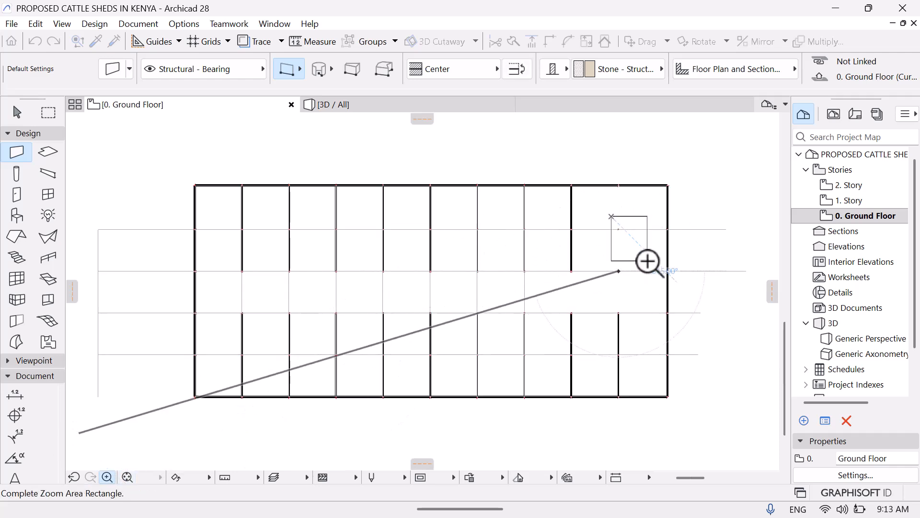
left_click(637, 242)
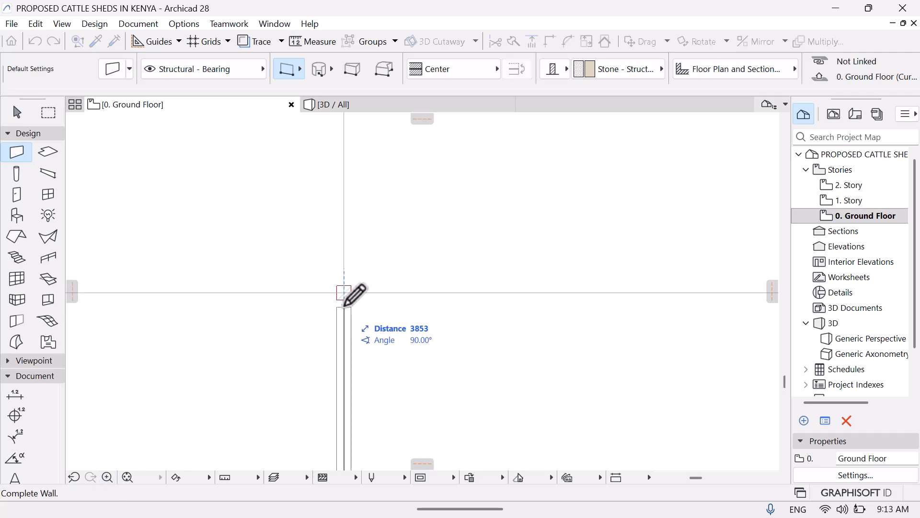
double_click(343, 294)
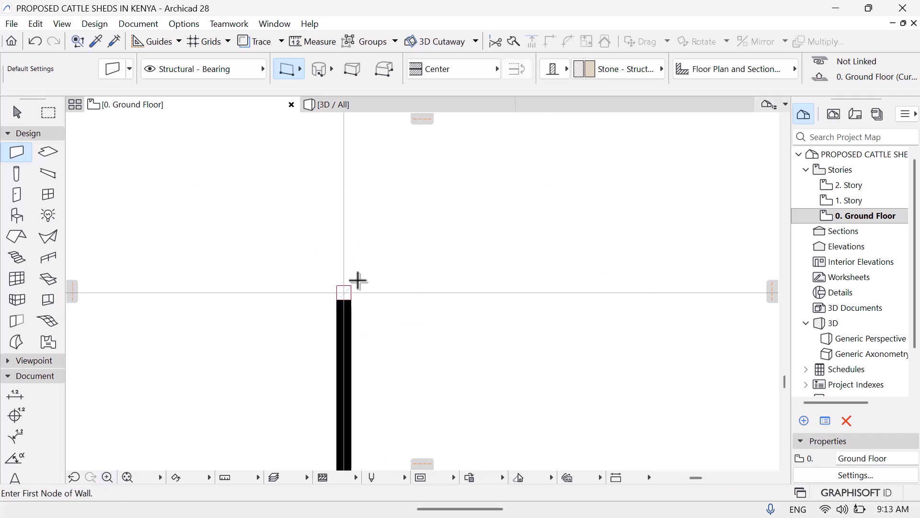
Draw a partition wall about 4100 mm long on the ninth interior gridline, from the fourth interior column's upper face to the upper perimeter column's lower face
left_click(344, 288)
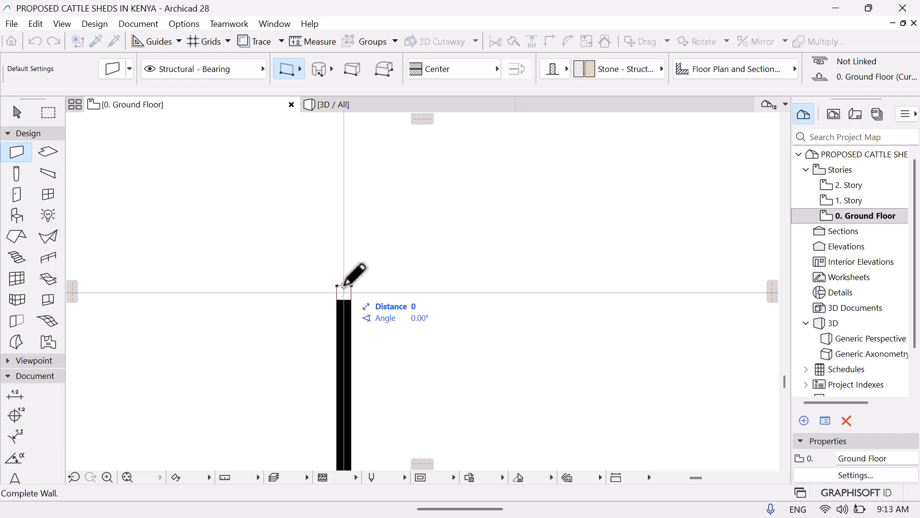
middle_click_drag(366, 231, 378, 358)
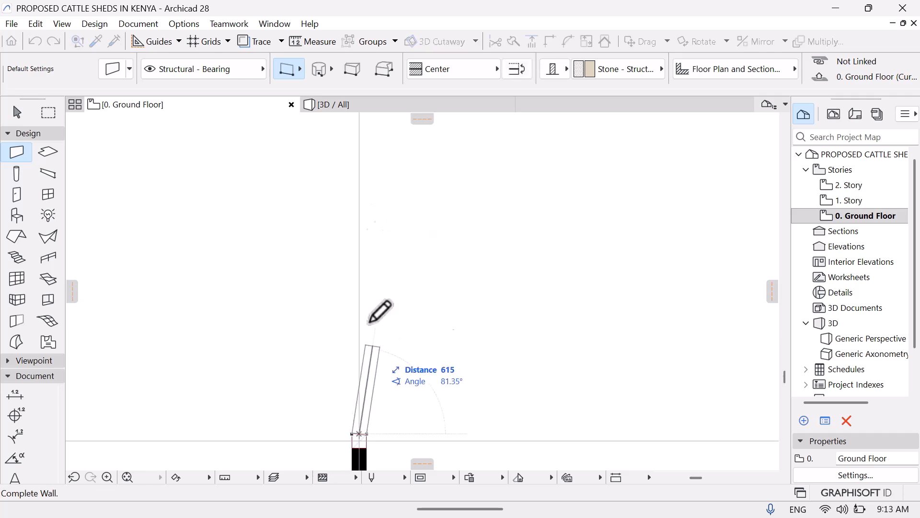
middle_click_drag(369, 163, 295, 410)
middle_click_drag(294, 183, 289, 390)
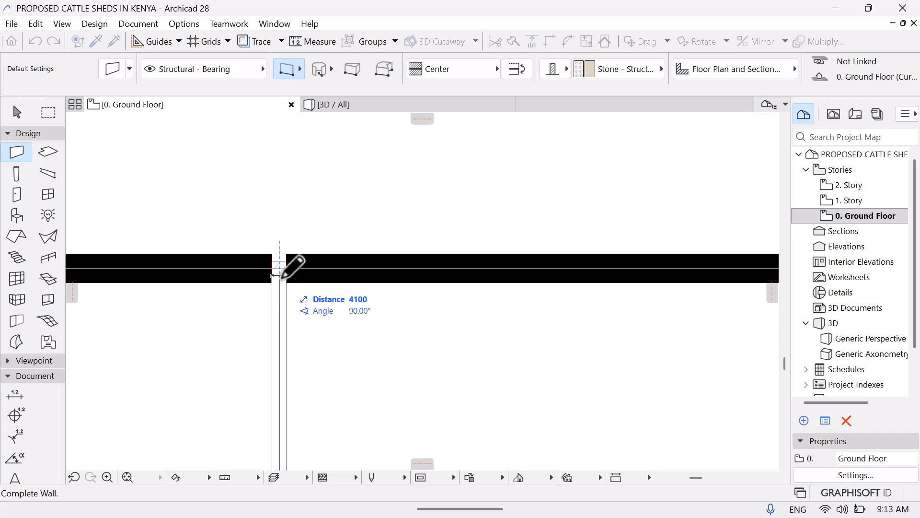
left_click(281, 277)
key("Escape")
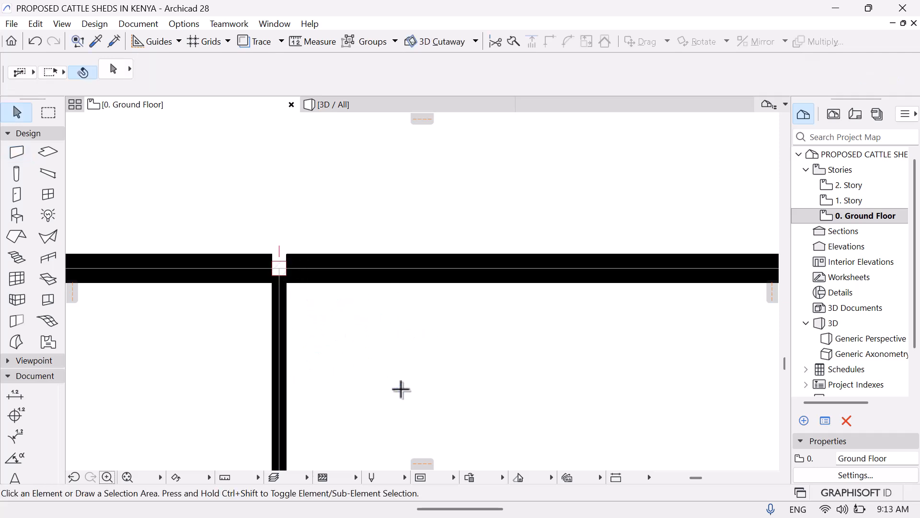
left_click(127, 476)
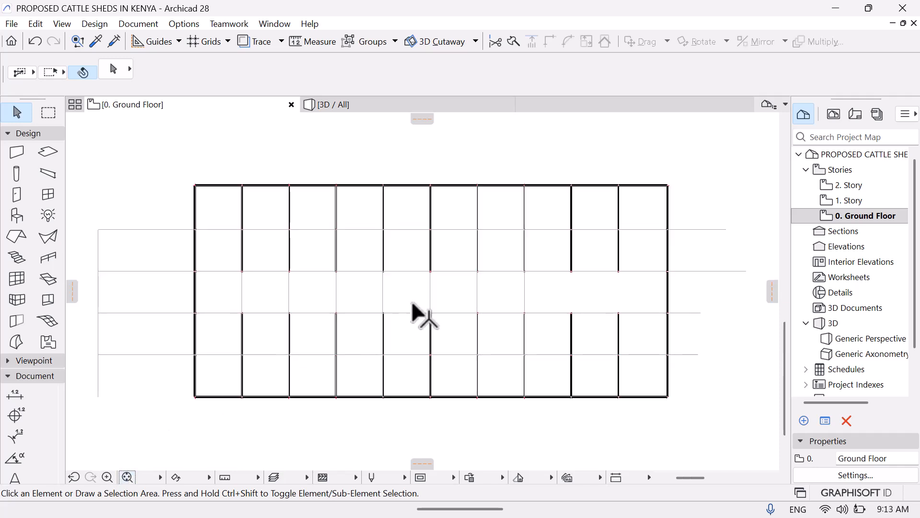
Open the 3D perspective of the cattle sheds and examine the interior partition walls between the columns
left_click(350, 105)
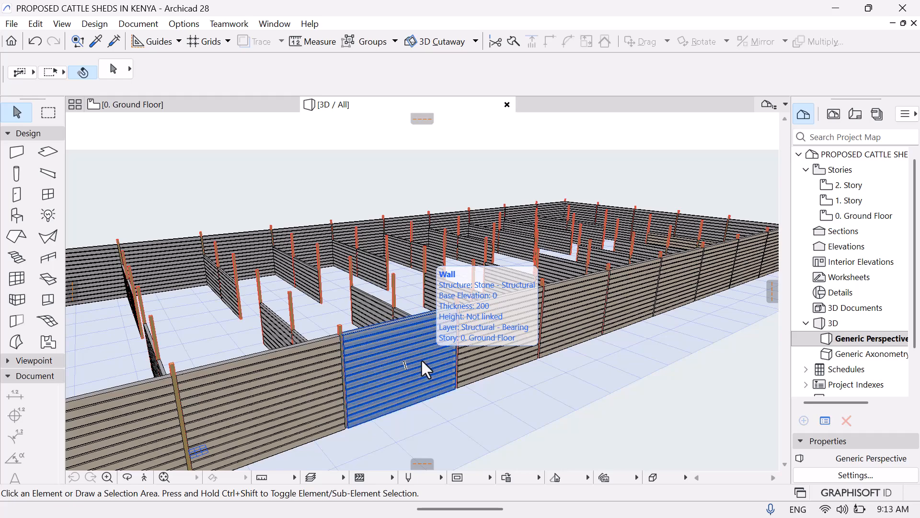
middle_click_drag(421, 358, 367, 459)
middle_click_drag(570, 256, 626, 286)
mouse_move(647, 257)
middle_mouse_down("shift")
mouse_move(602, 139)
mouse_move(611, 247)
mouse_move(659, 281)
mouse_move(569, 260)
mouse_move(561, 225)
mouse_move(579, 281)
mouse_move(630, 264)
mouse_move(651, 239)
middle_mouse_up("shift")
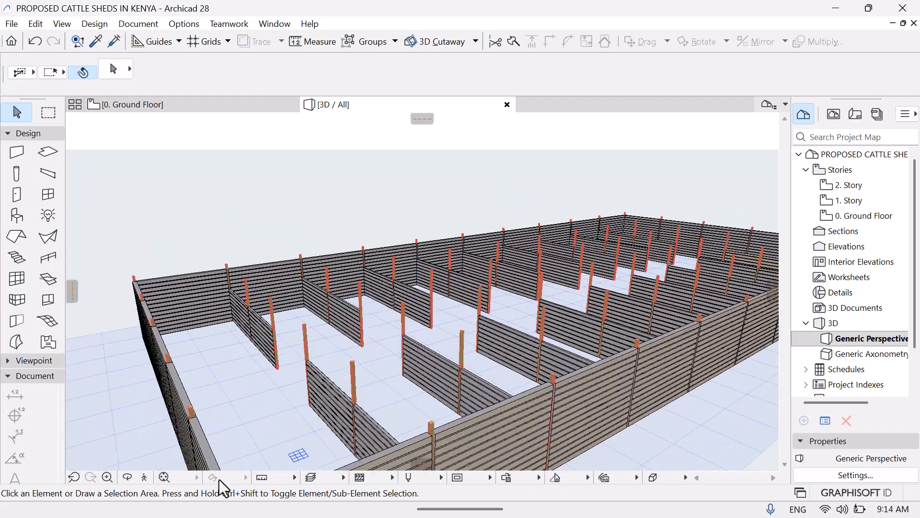
Explore the shed model in Fly mode, examining the partition rows and open middle bay from all sides, and return to the ground floor plan
left_click(141, 476)
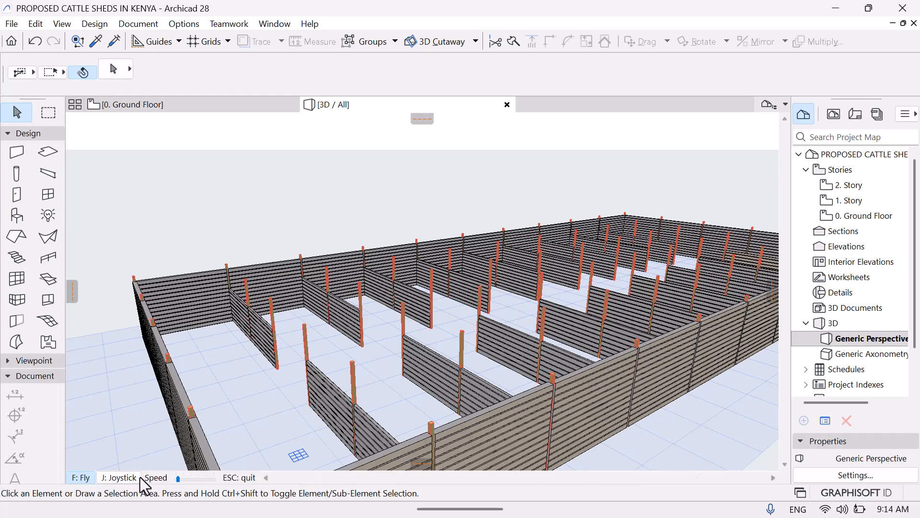
key("Down")
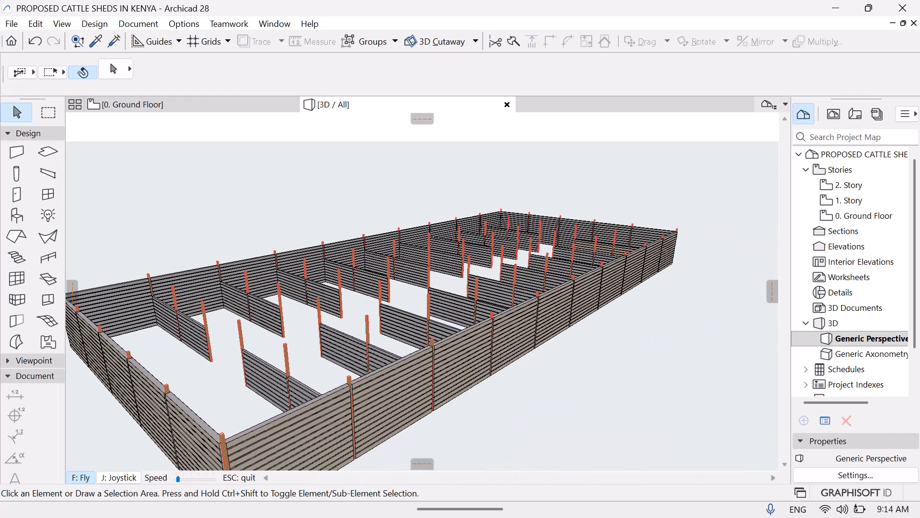
key("Down")
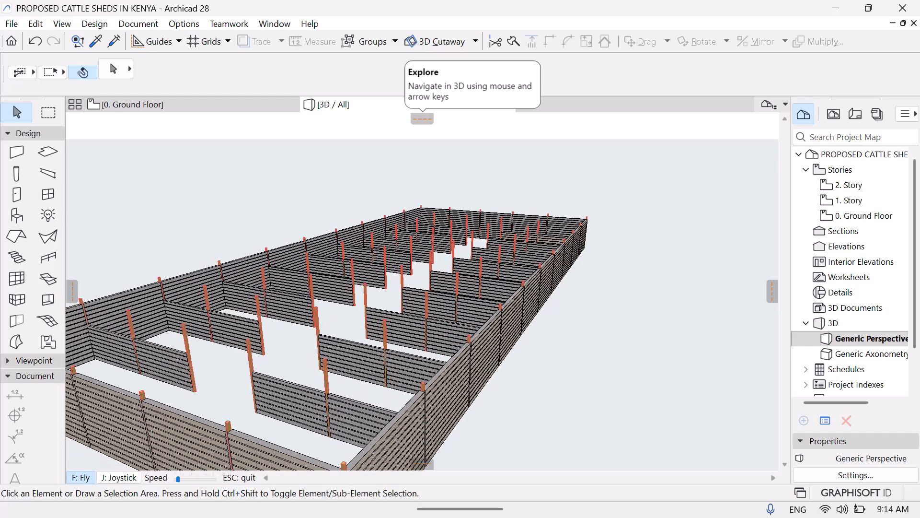
key("Left")
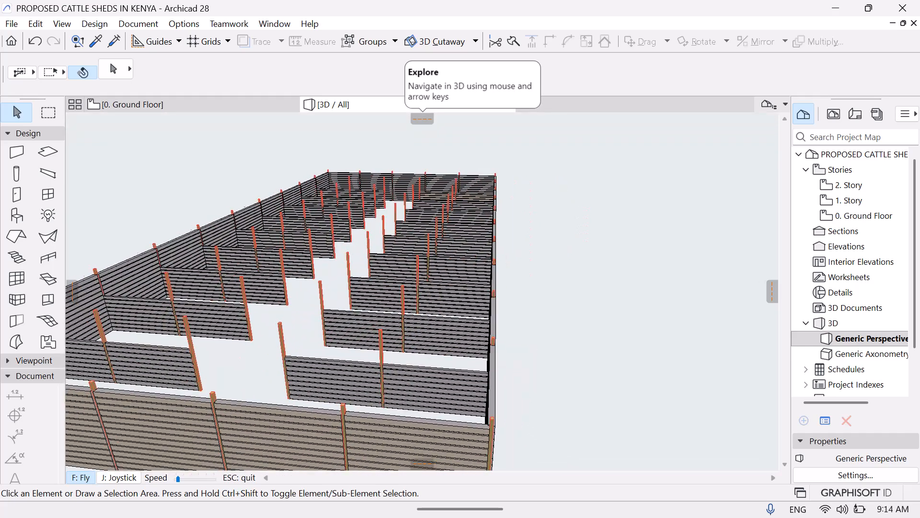
key("Left")
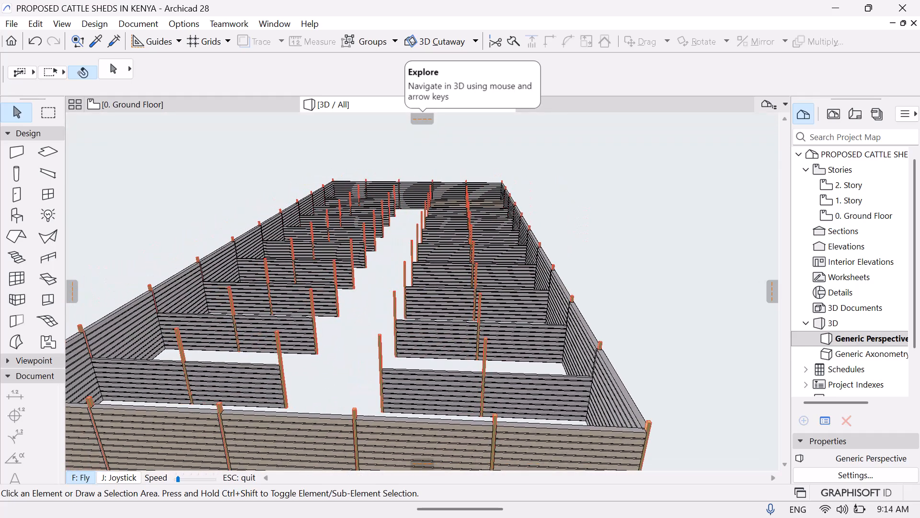
key("Left")
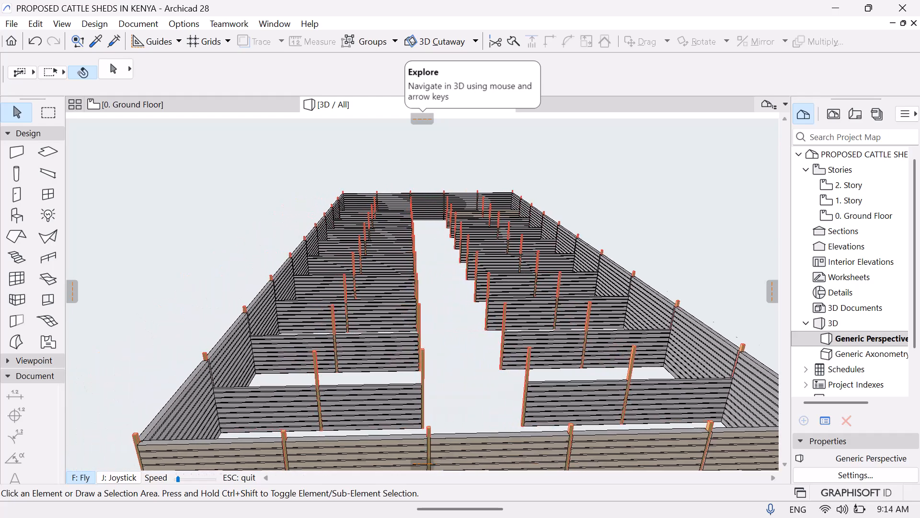
key("Left")
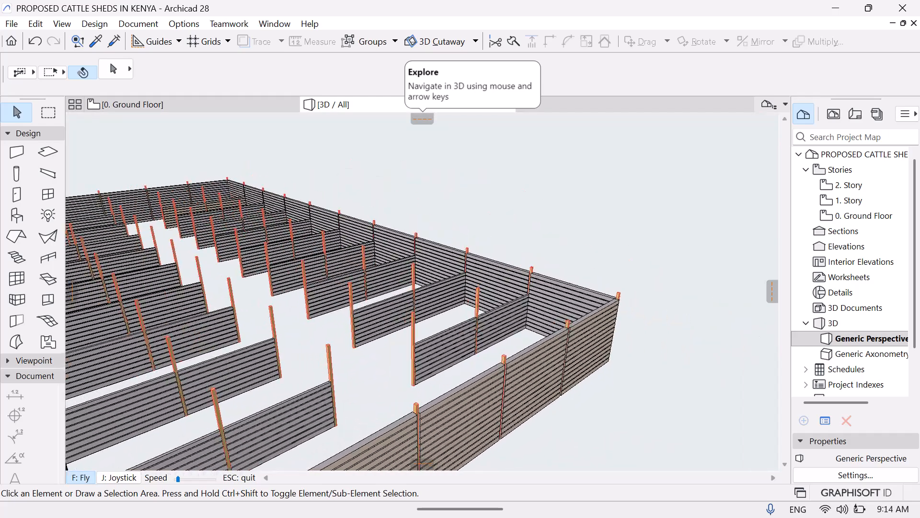
key("Left")
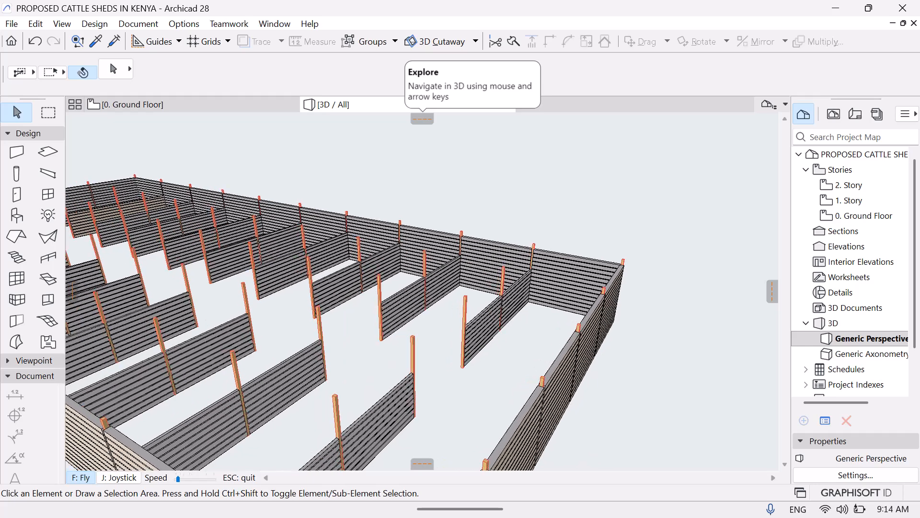
key("Left")
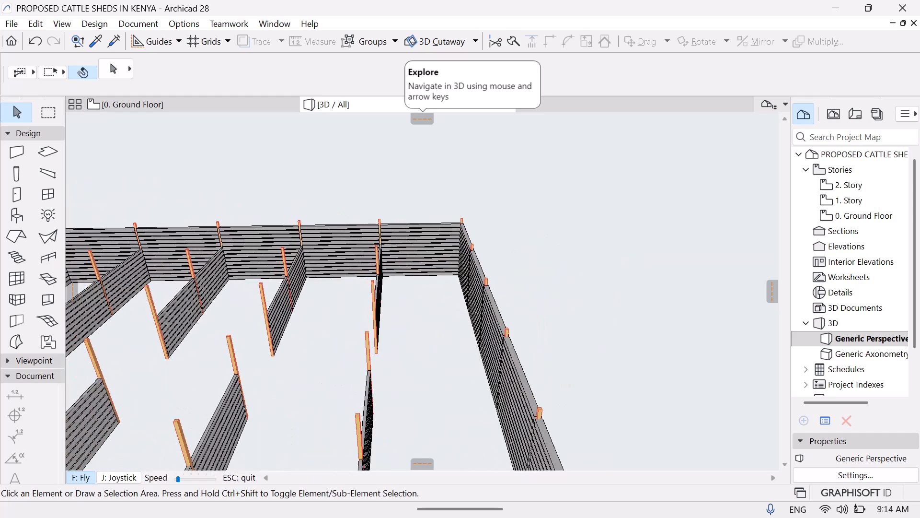
key("Down")
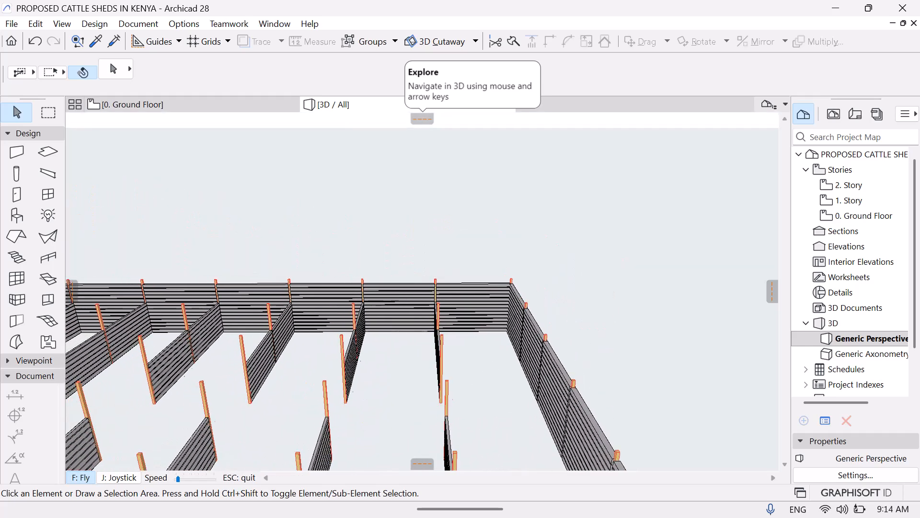
key("Left")
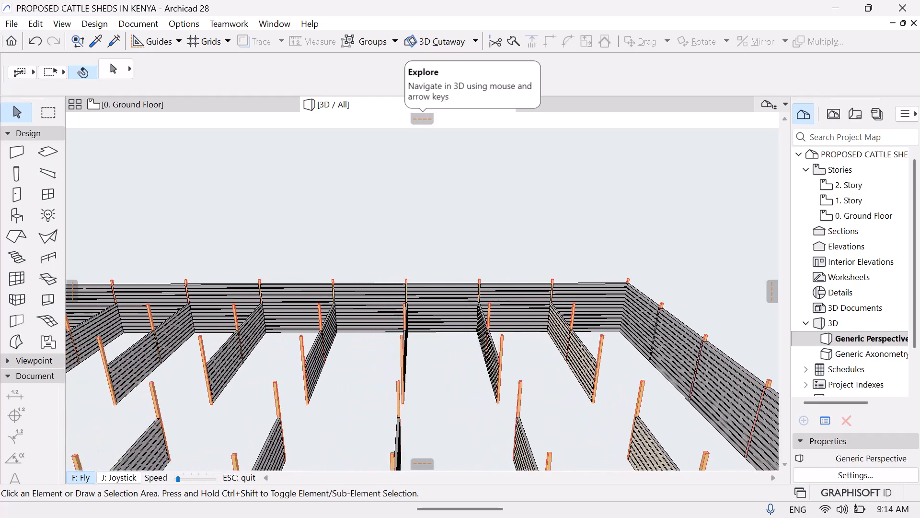
key("Left")
key("Left")
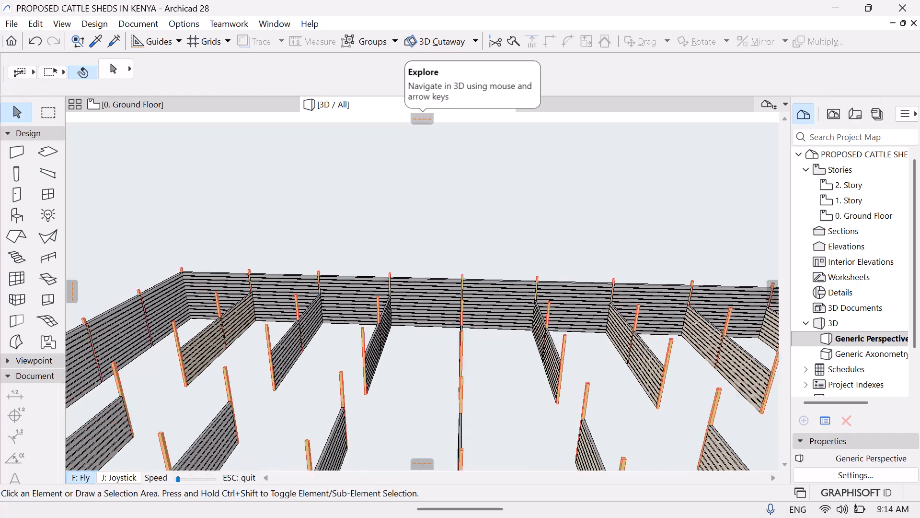
key("Left")
key("Left")
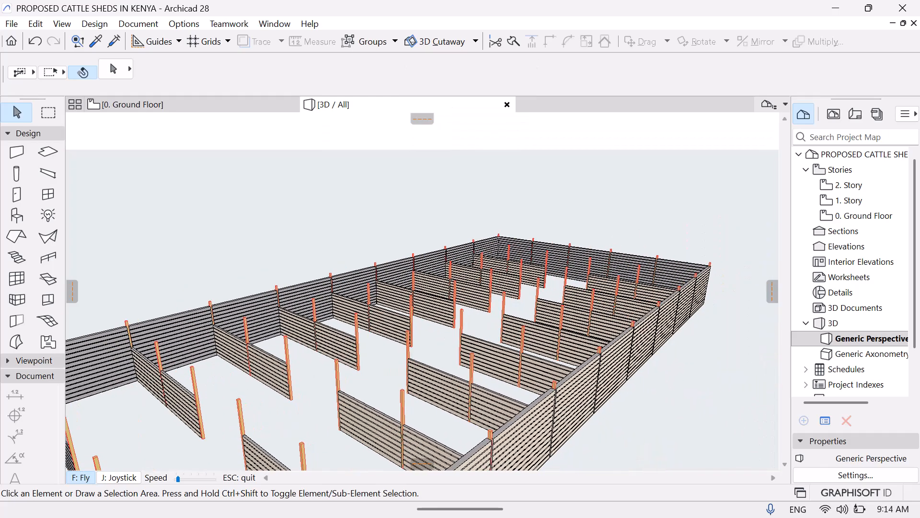
key("Escape")
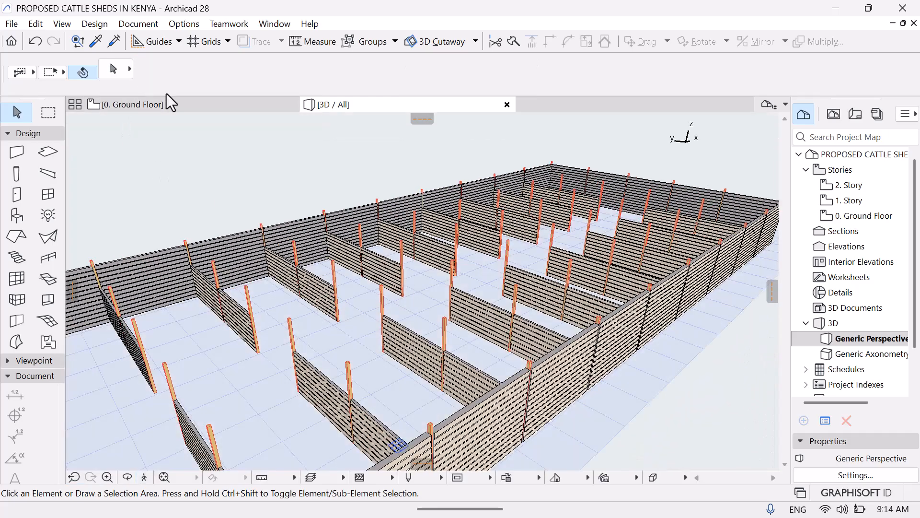
left_click(178, 105)
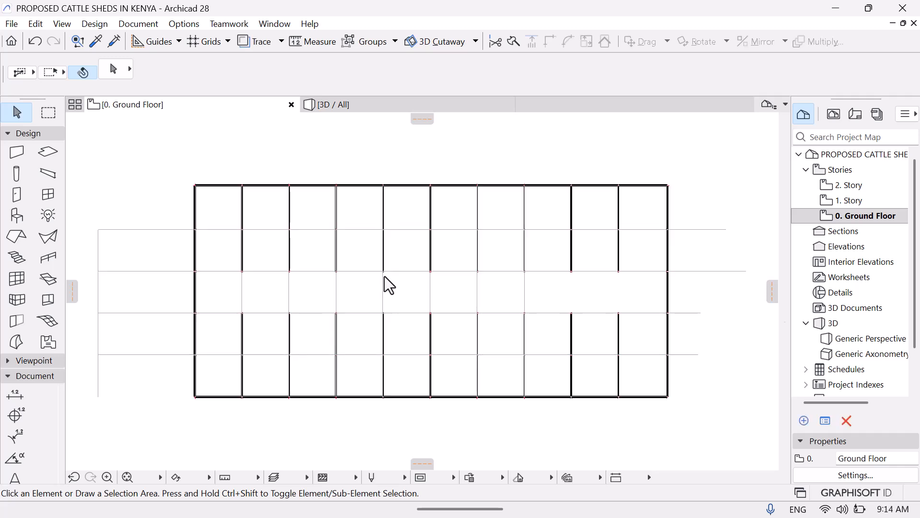
mouse_move(384, 277)
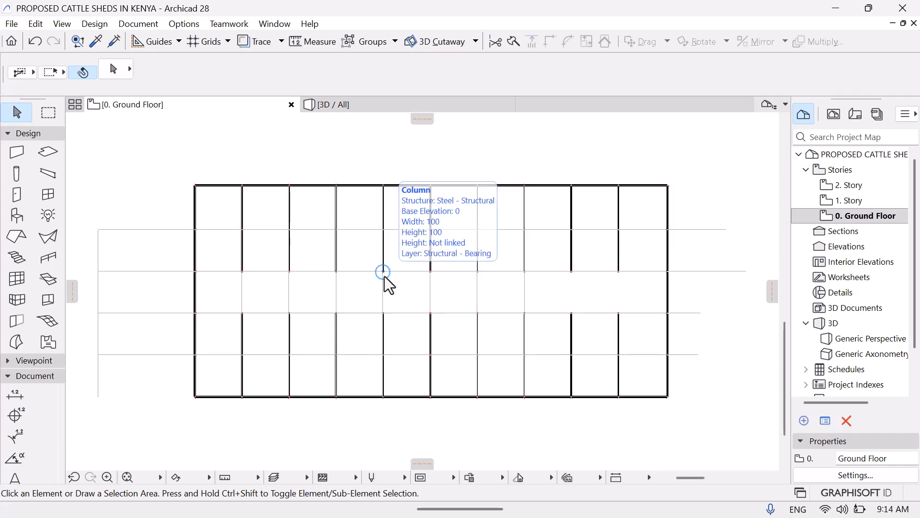